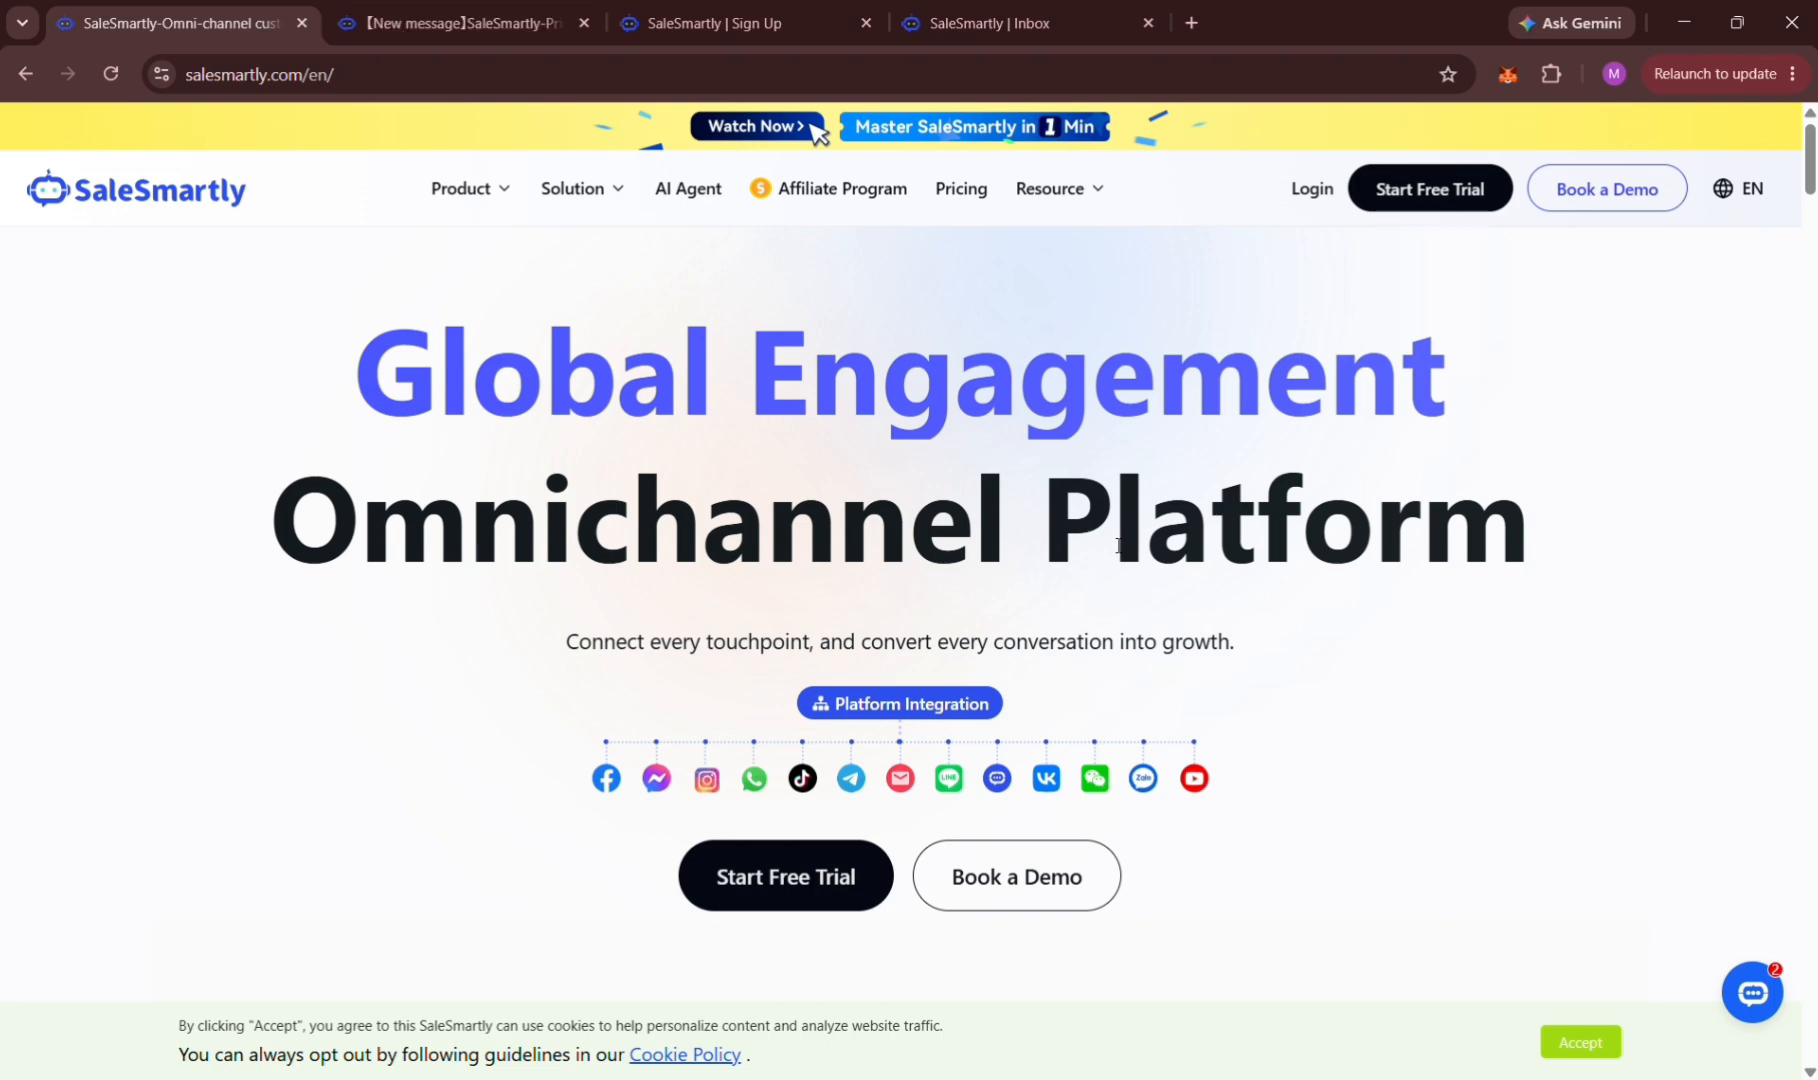
# Look through the SaleSmartly home page's introduction, platform integrations, chat preview and worldwide customers section.
pyautogui.scroll(-3, 1118, 545)
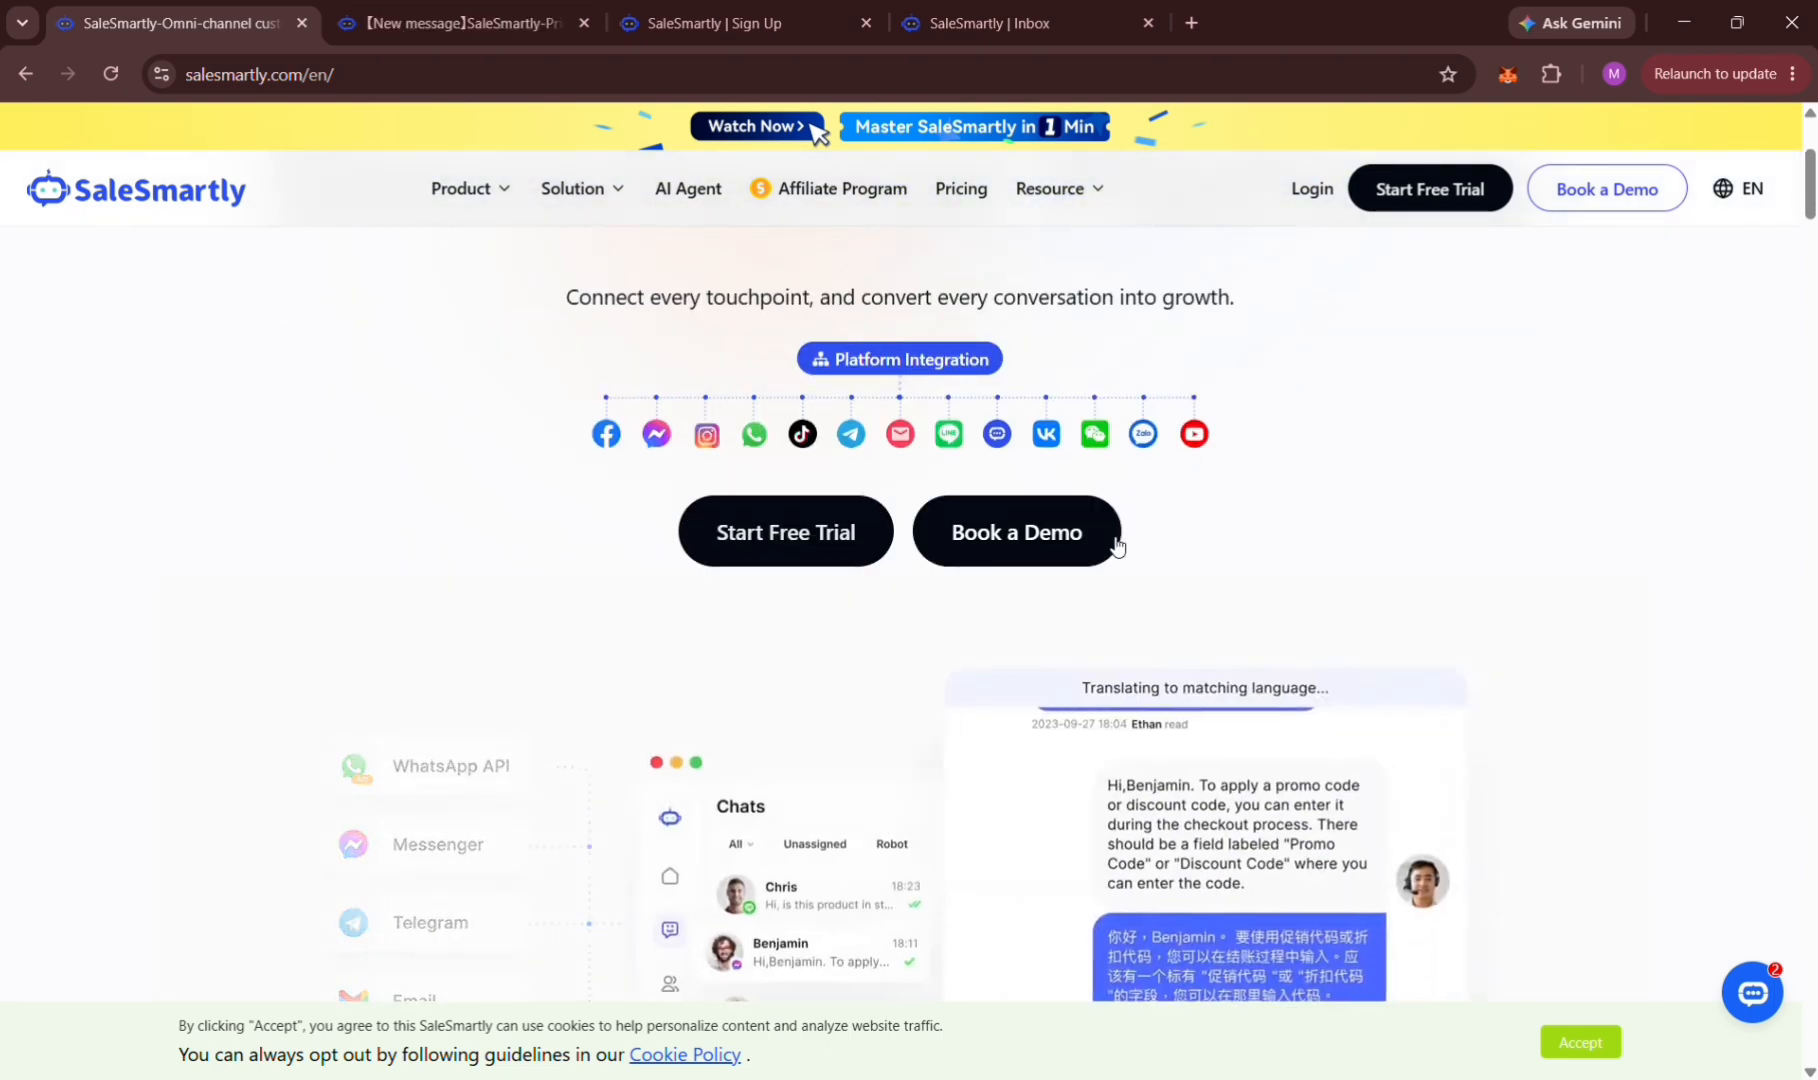
pyautogui.scroll(-1, 1118, 545)
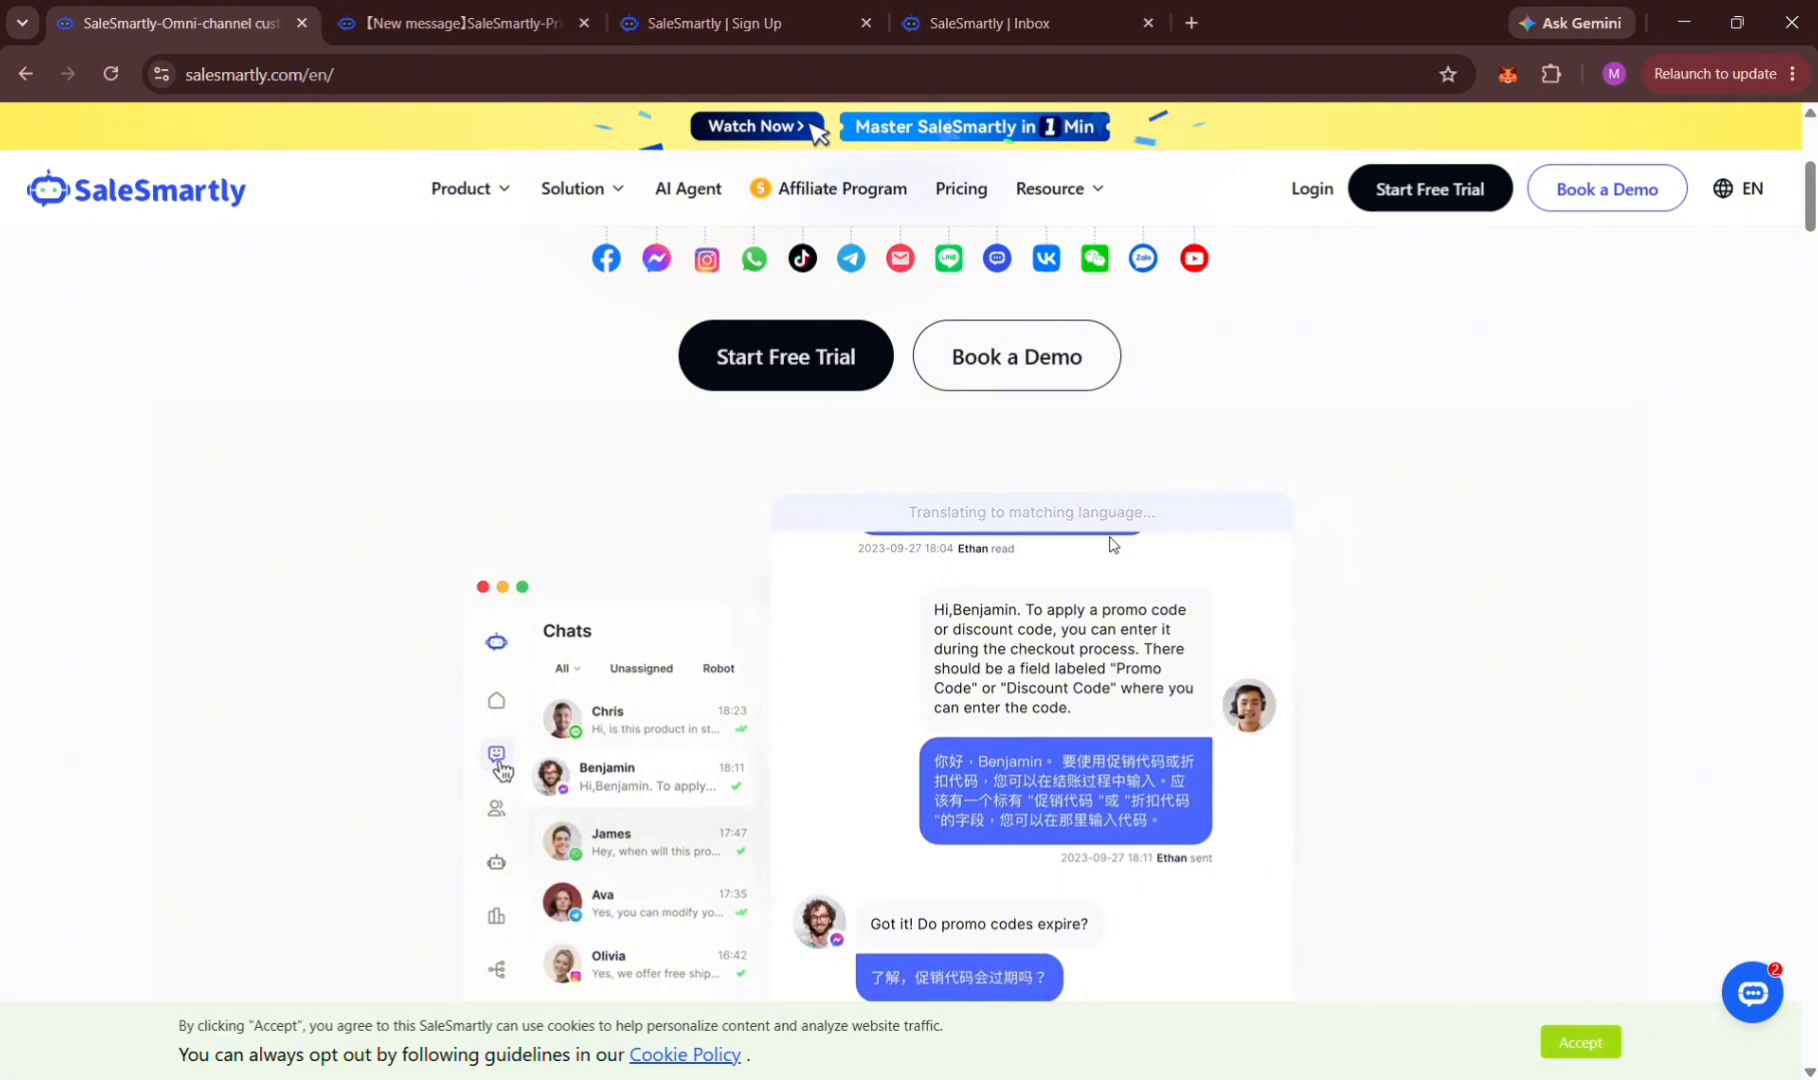
pyautogui.scroll(-2, 1115, 544)
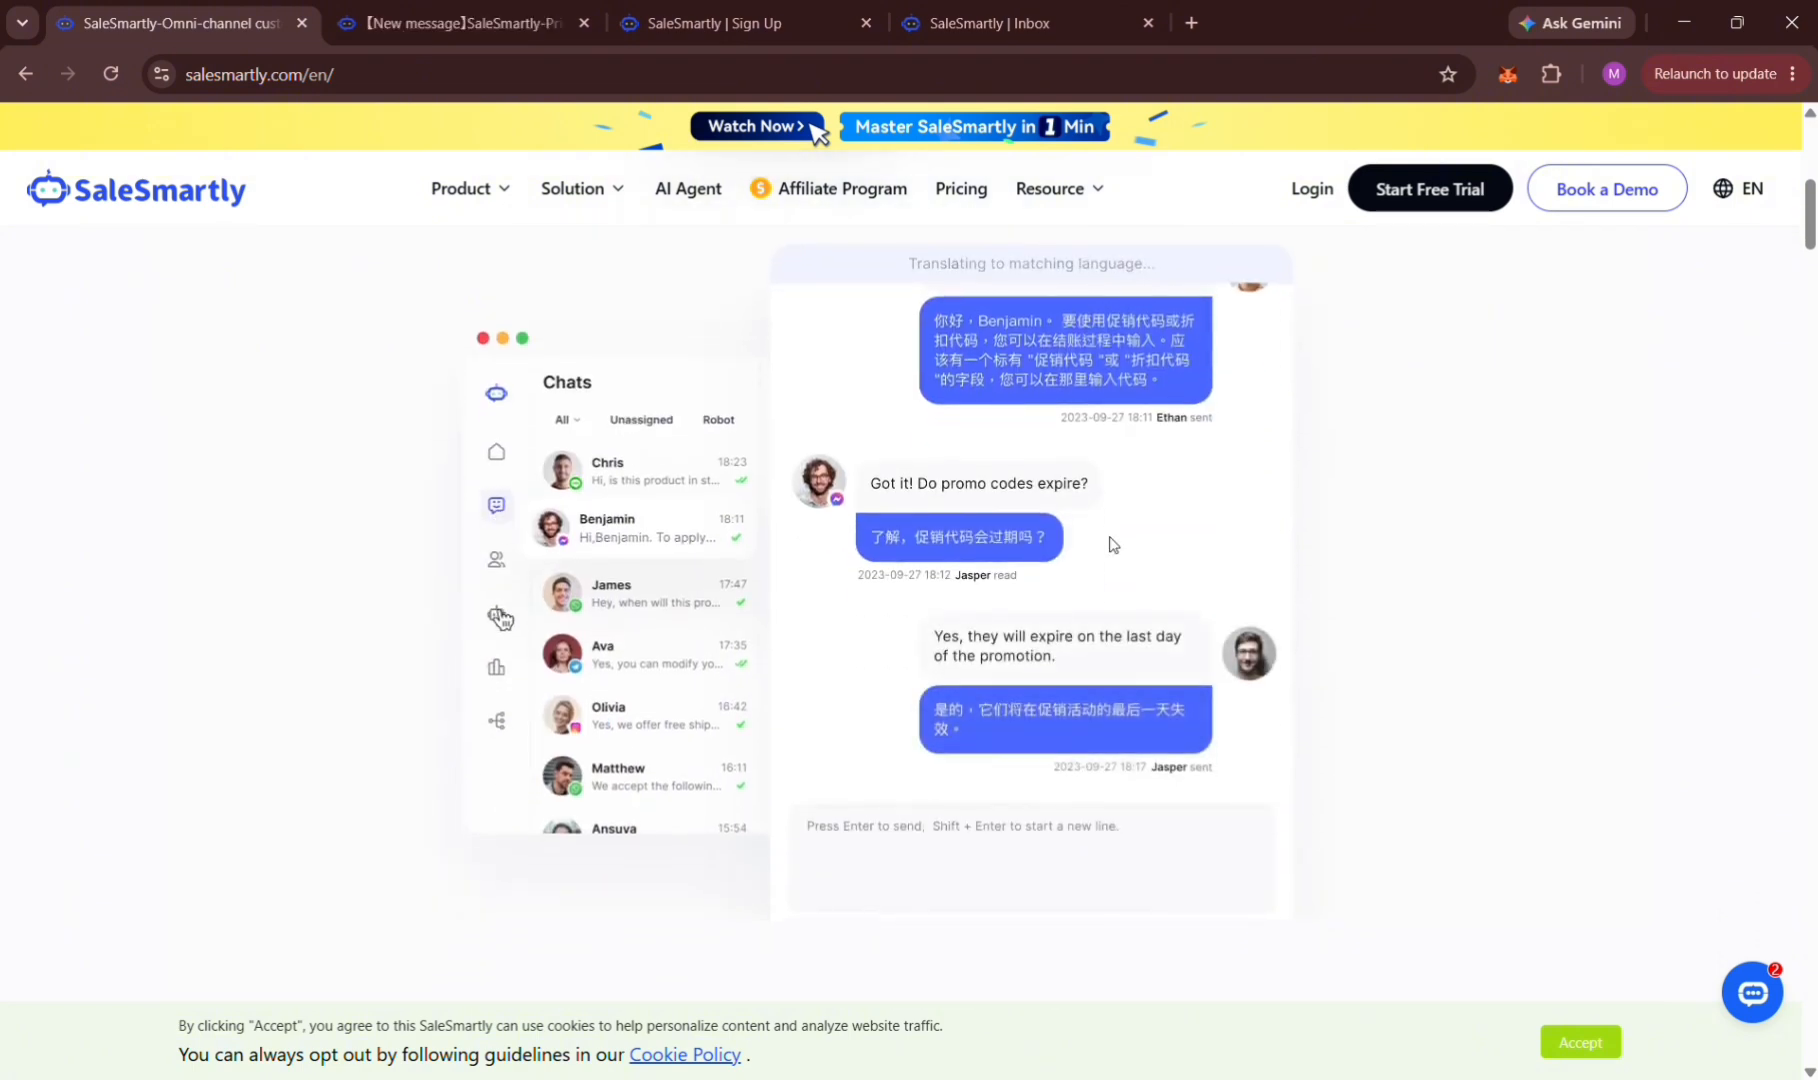
pyautogui.scroll(-2, 1113, 545)
pyautogui.scroll(-3, 1113, 545)
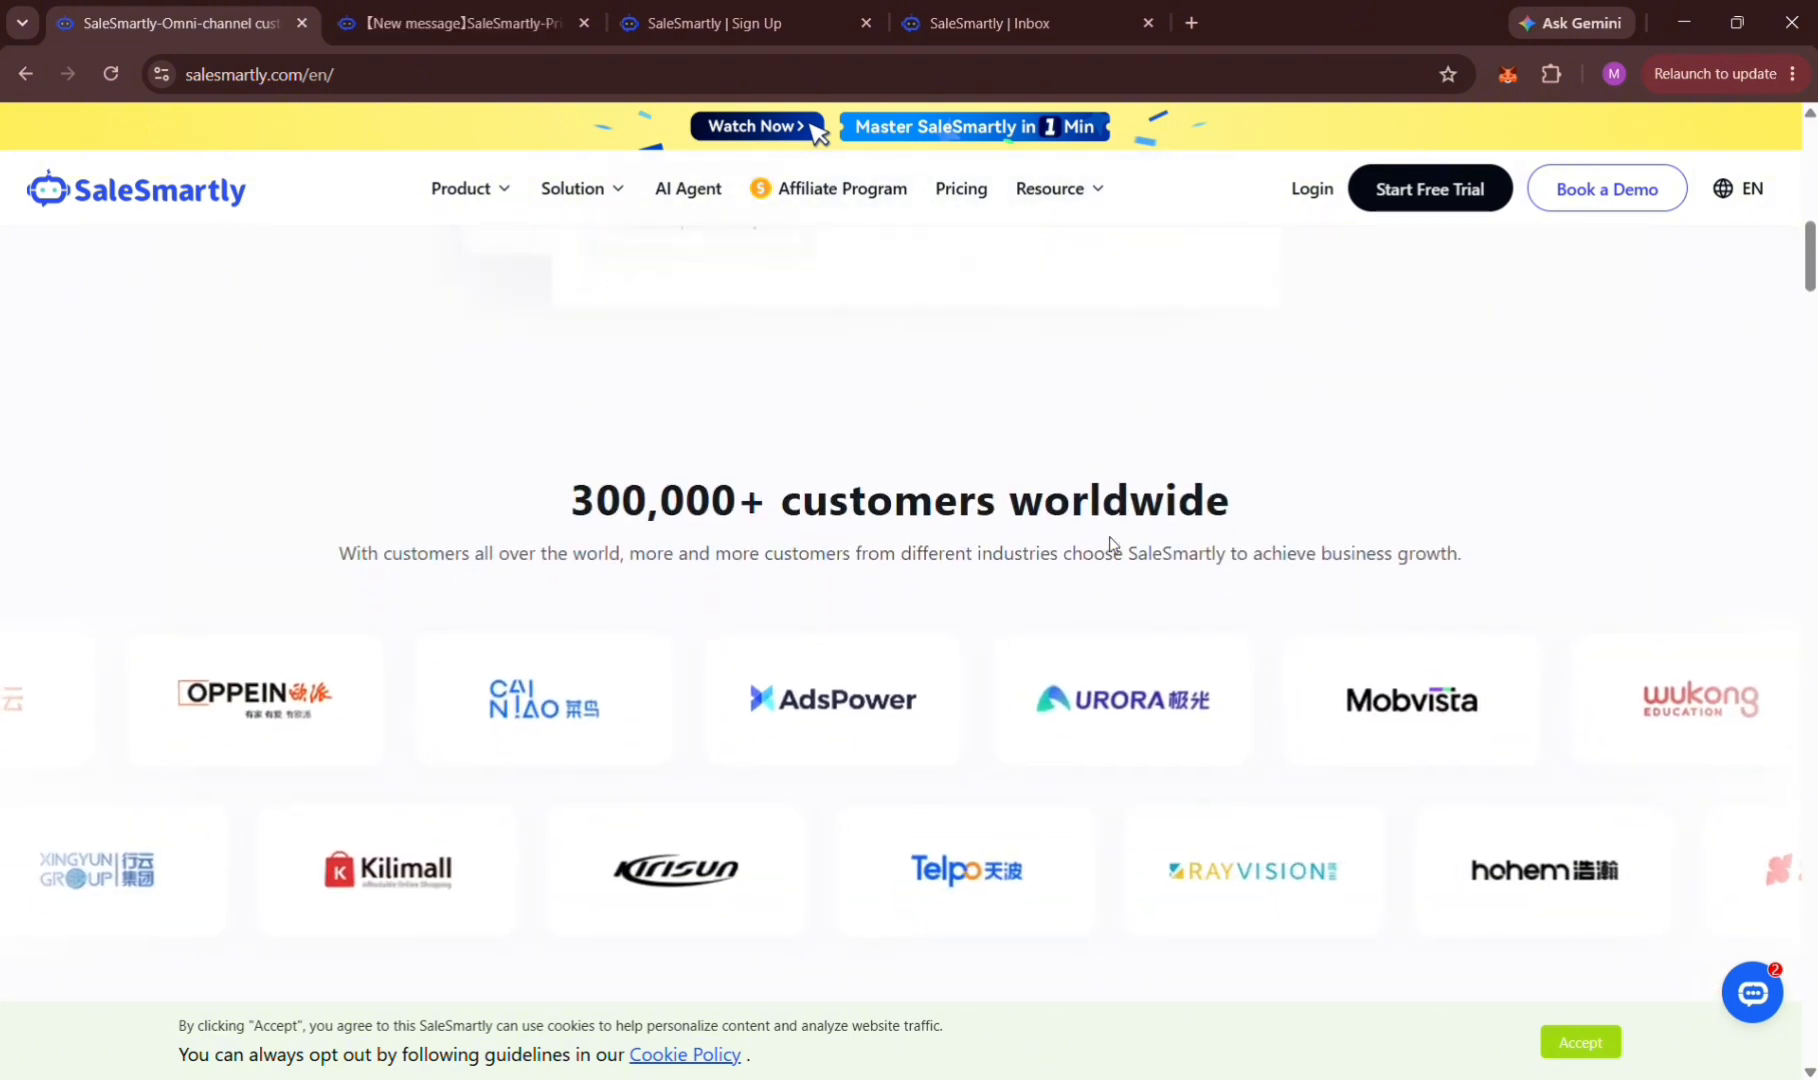
pyautogui.scroll(-2, 1113, 545)
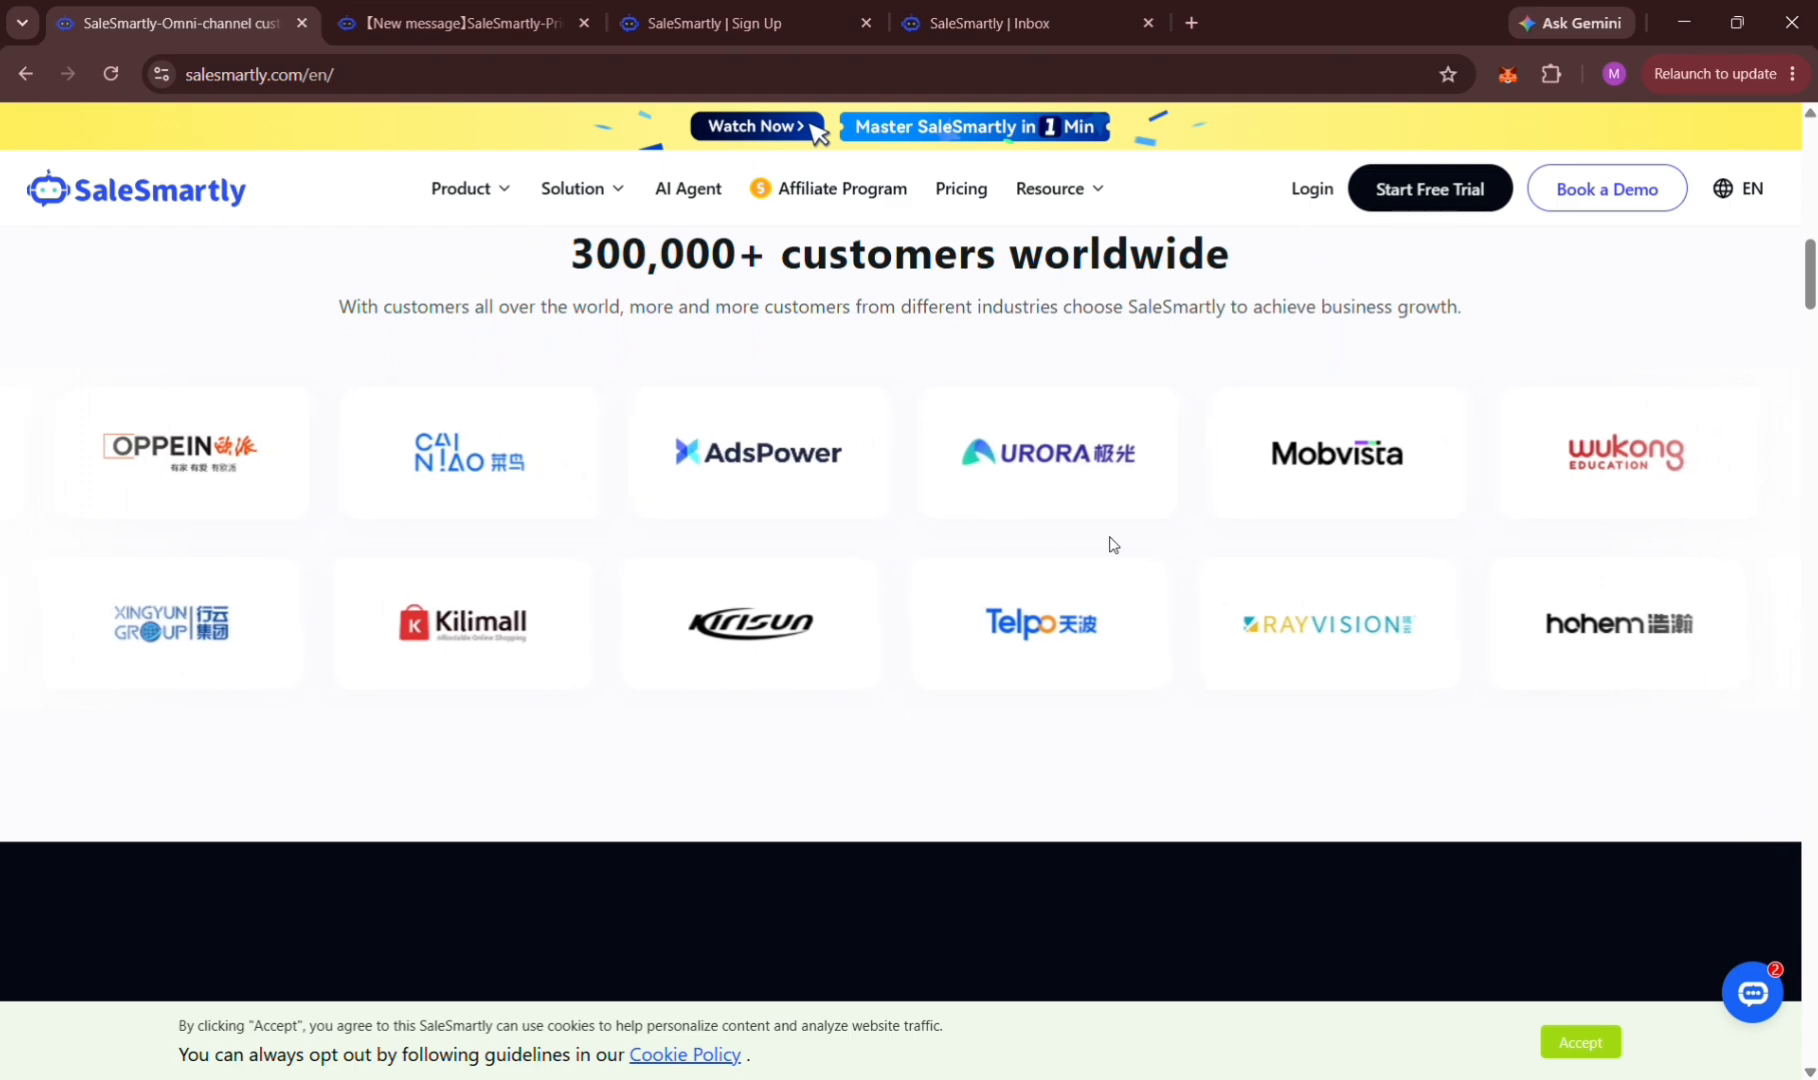
pyautogui.scroll(-2, 1113, 545)
pyautogui.scroll(-8, 1113, 545)
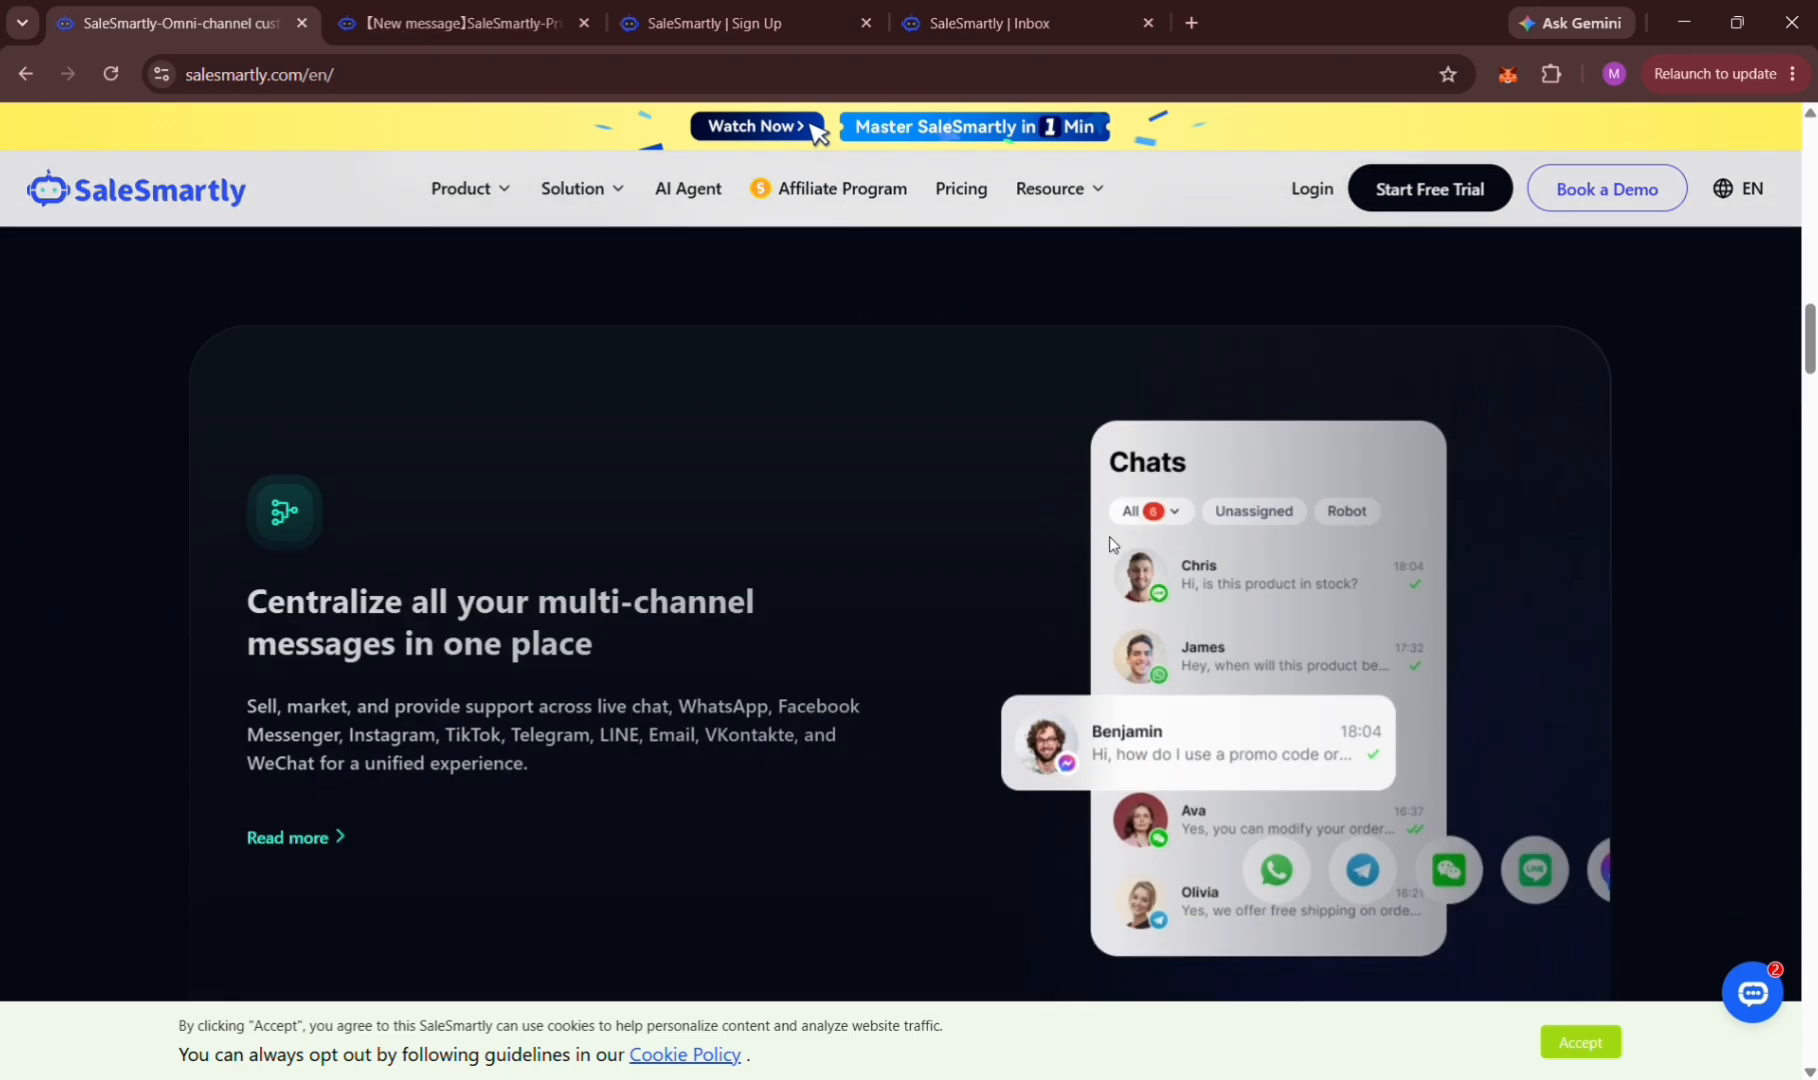
# Examine the home page's feature cards on multi-channel messaging, customer support, teamwork and customer information.
pyautogui.scroll(-2, 1117, 545)
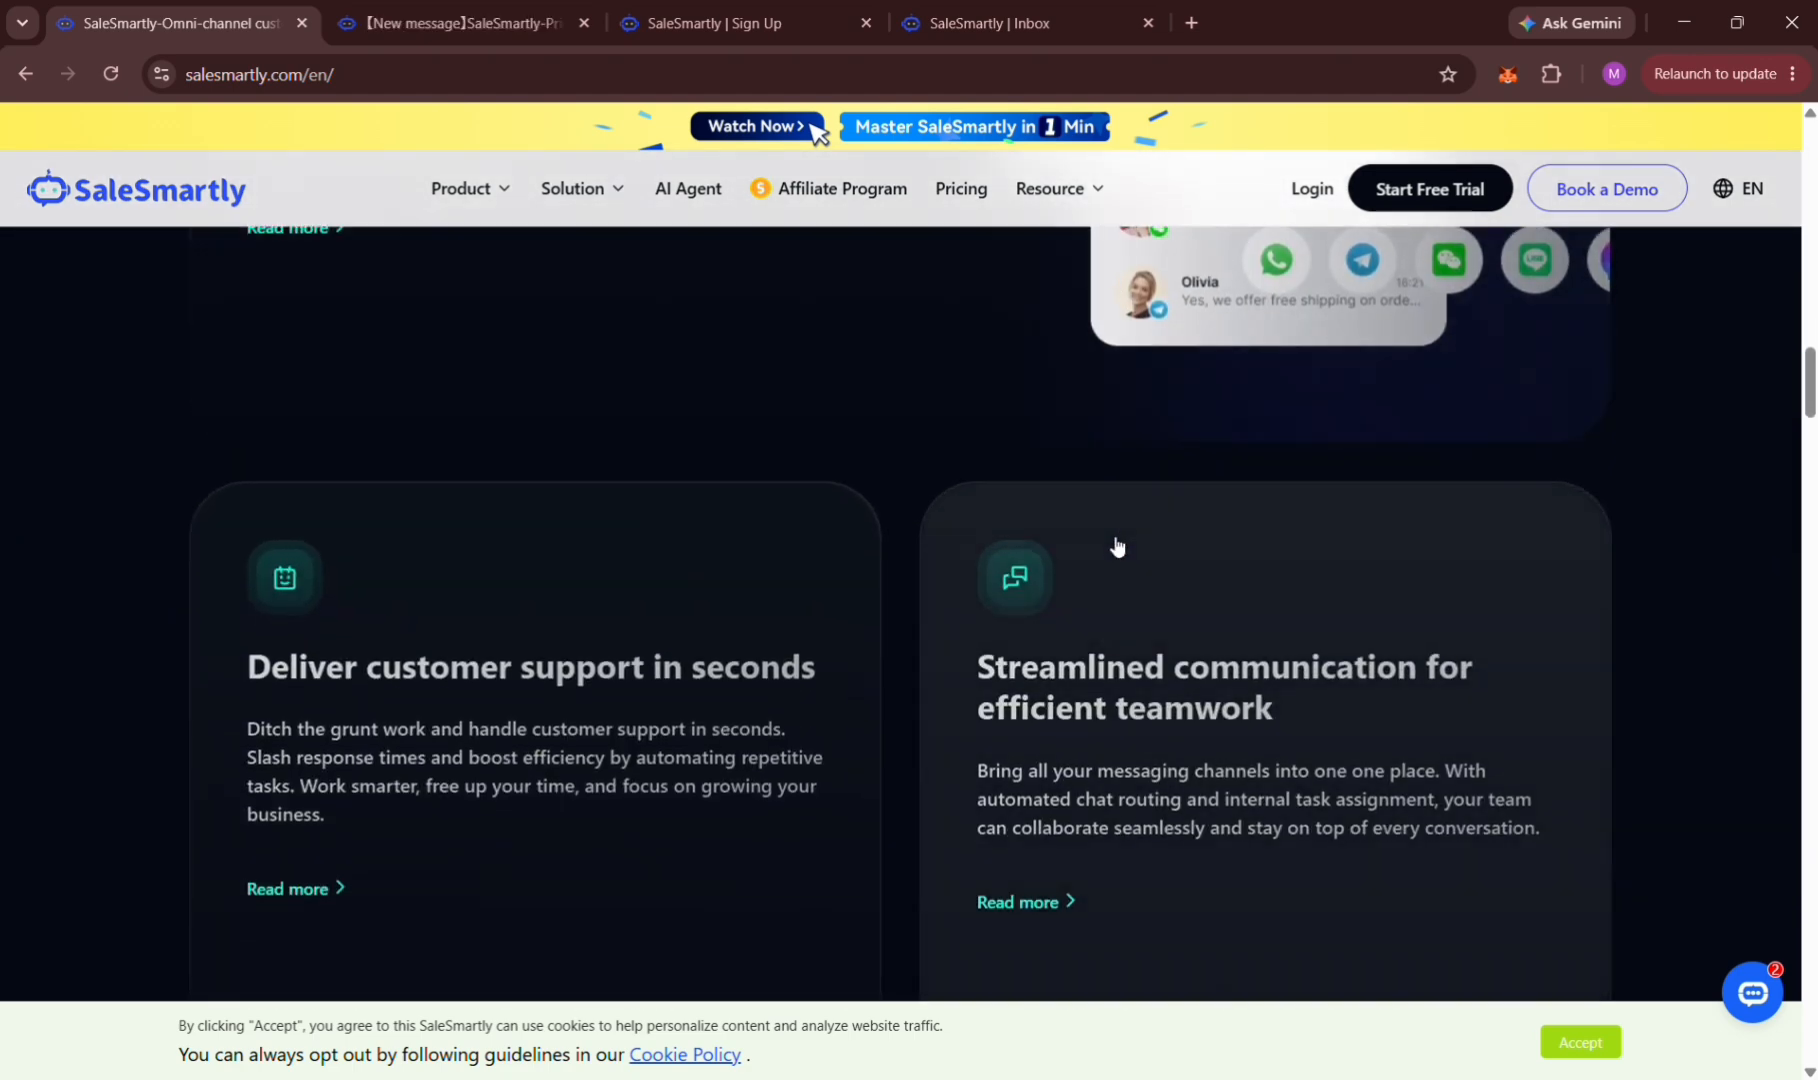
pyautogui.scroll(-1, 1117, 545)
pyautogui.scroll(-1, 1117, 545)
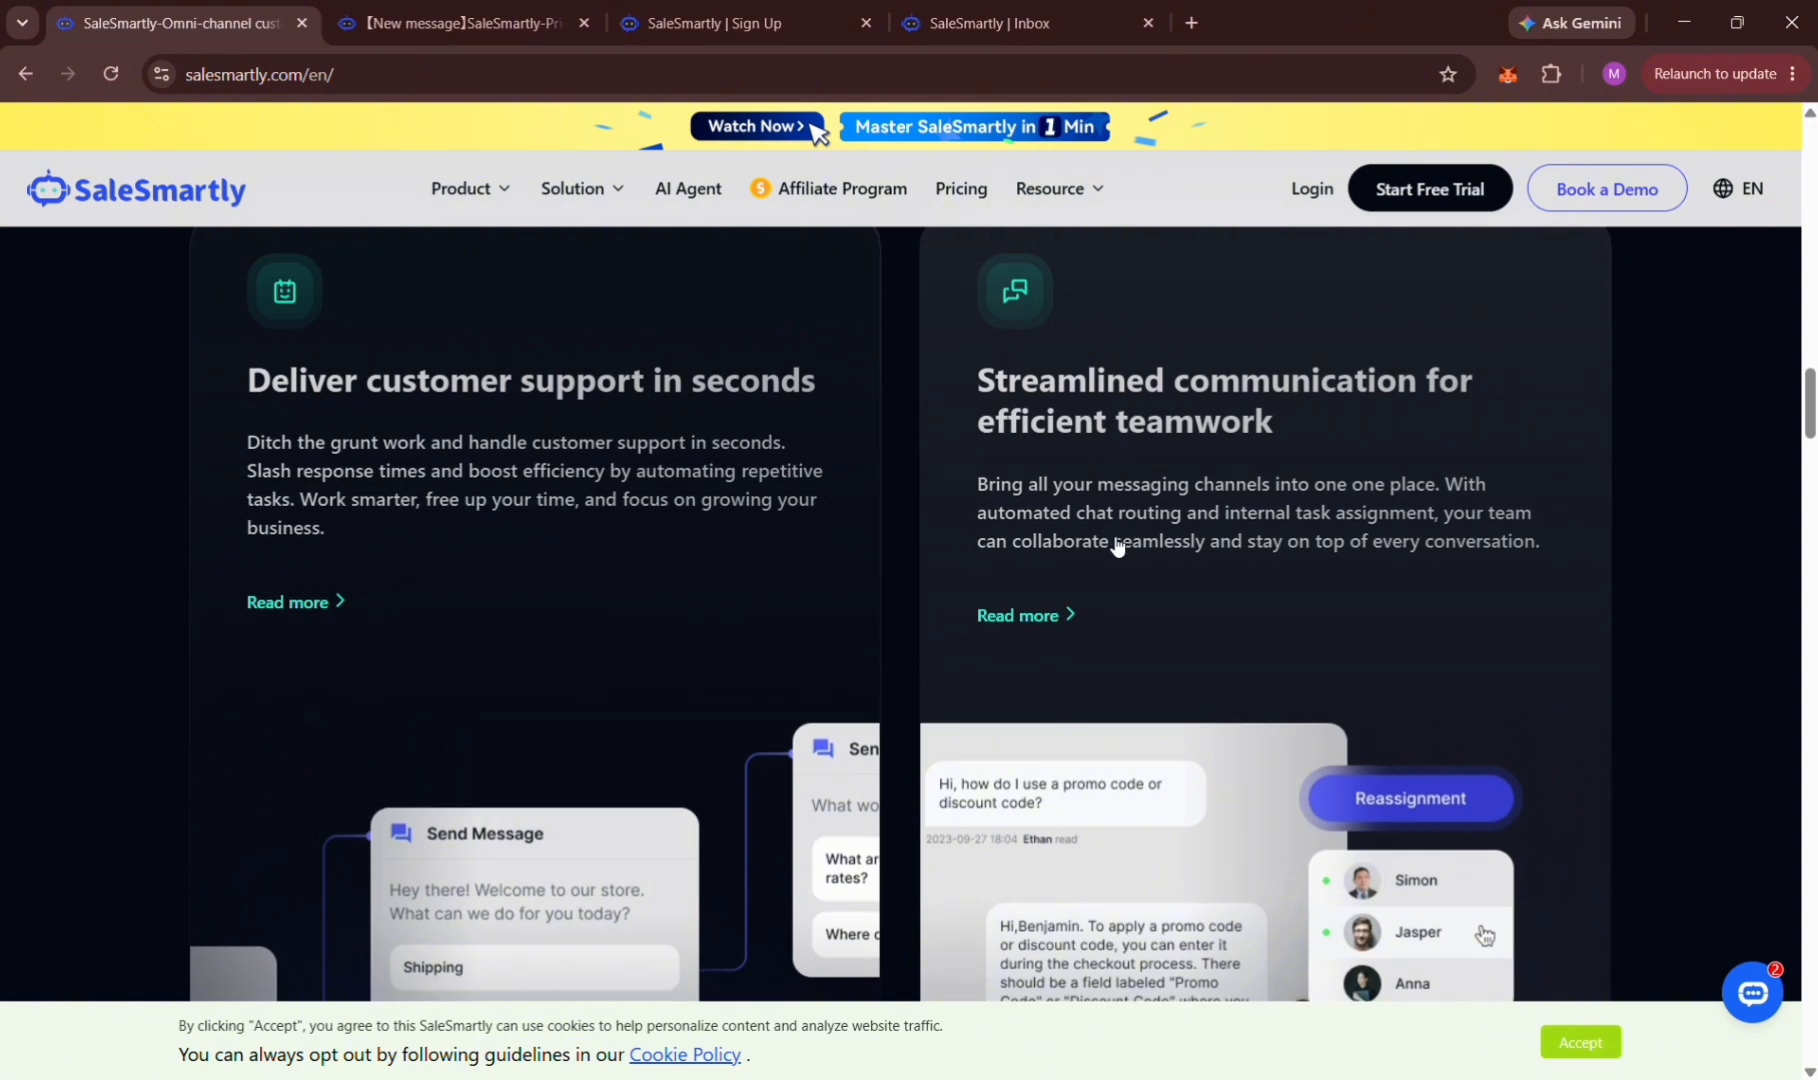
pyautogui.scroll(-2, 1117, 545)
pyautogui.scroll(-3, 1117, 545)
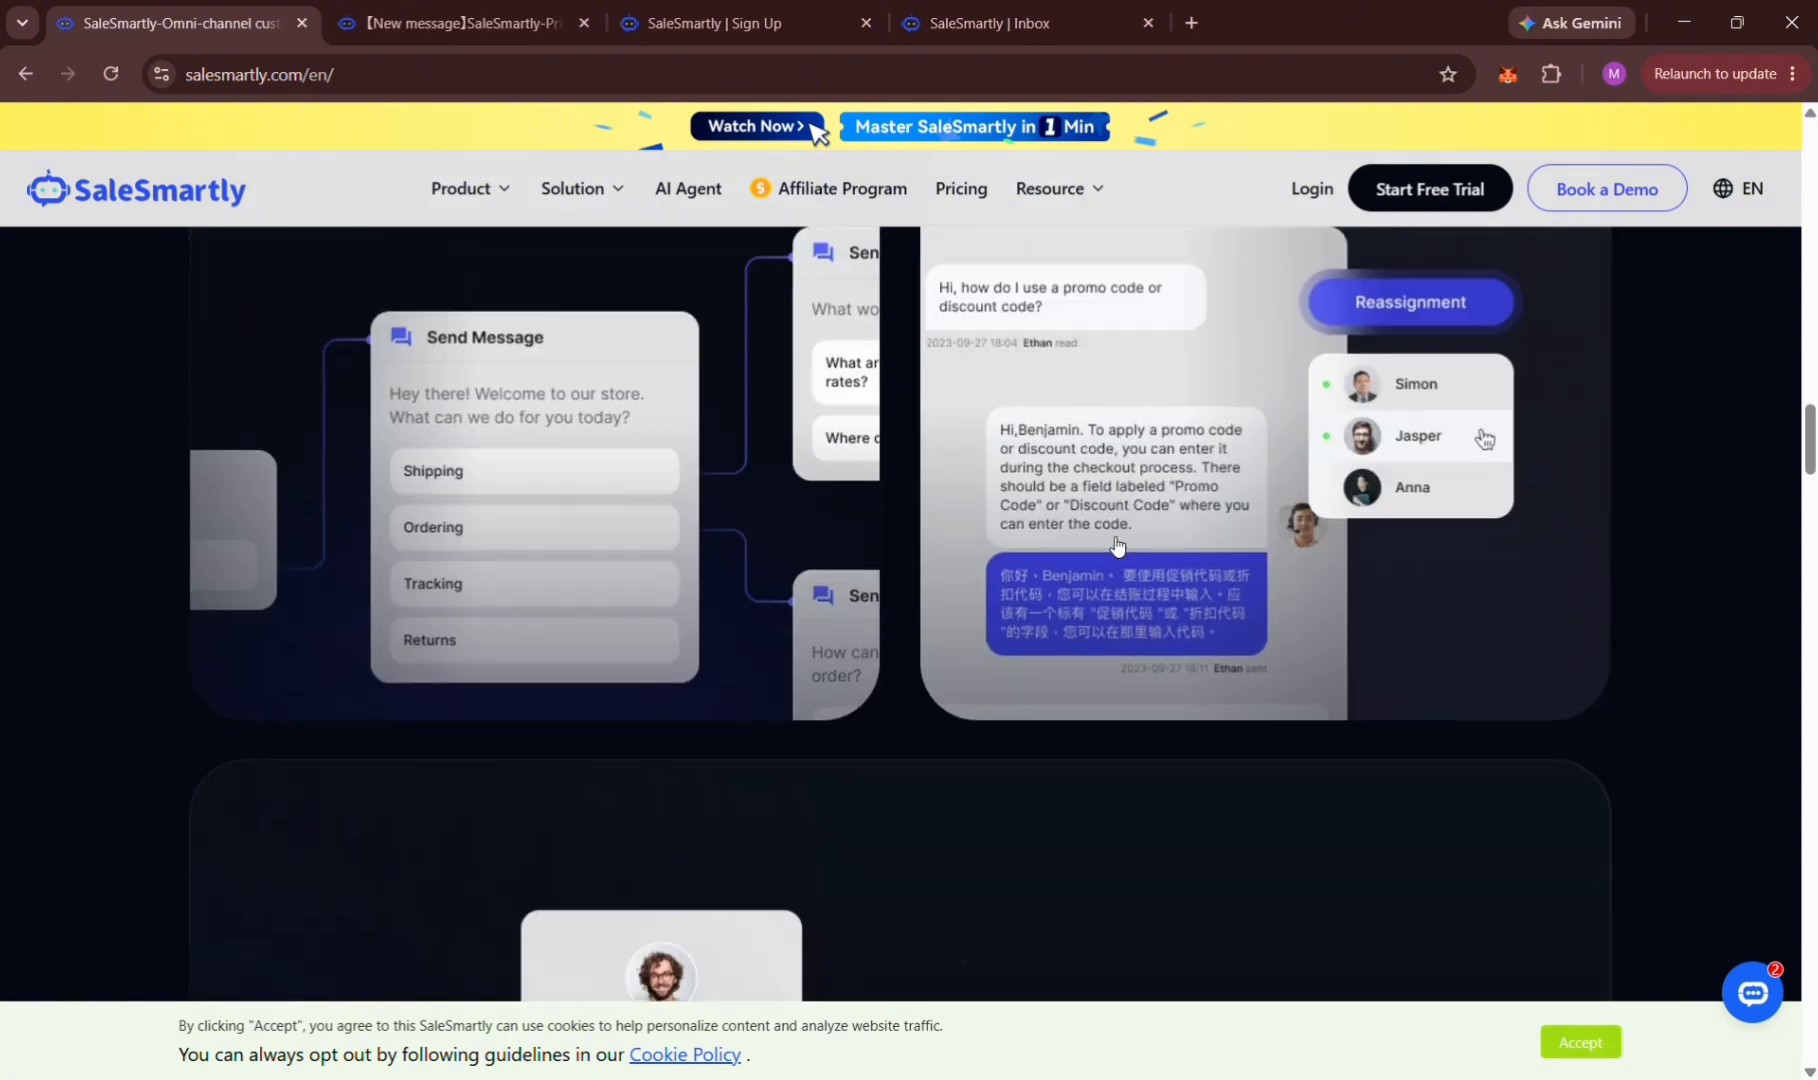
pyautogui.scroll(-2, 1117, 545)
pyautogui.scroll(-2, 1117, 545)
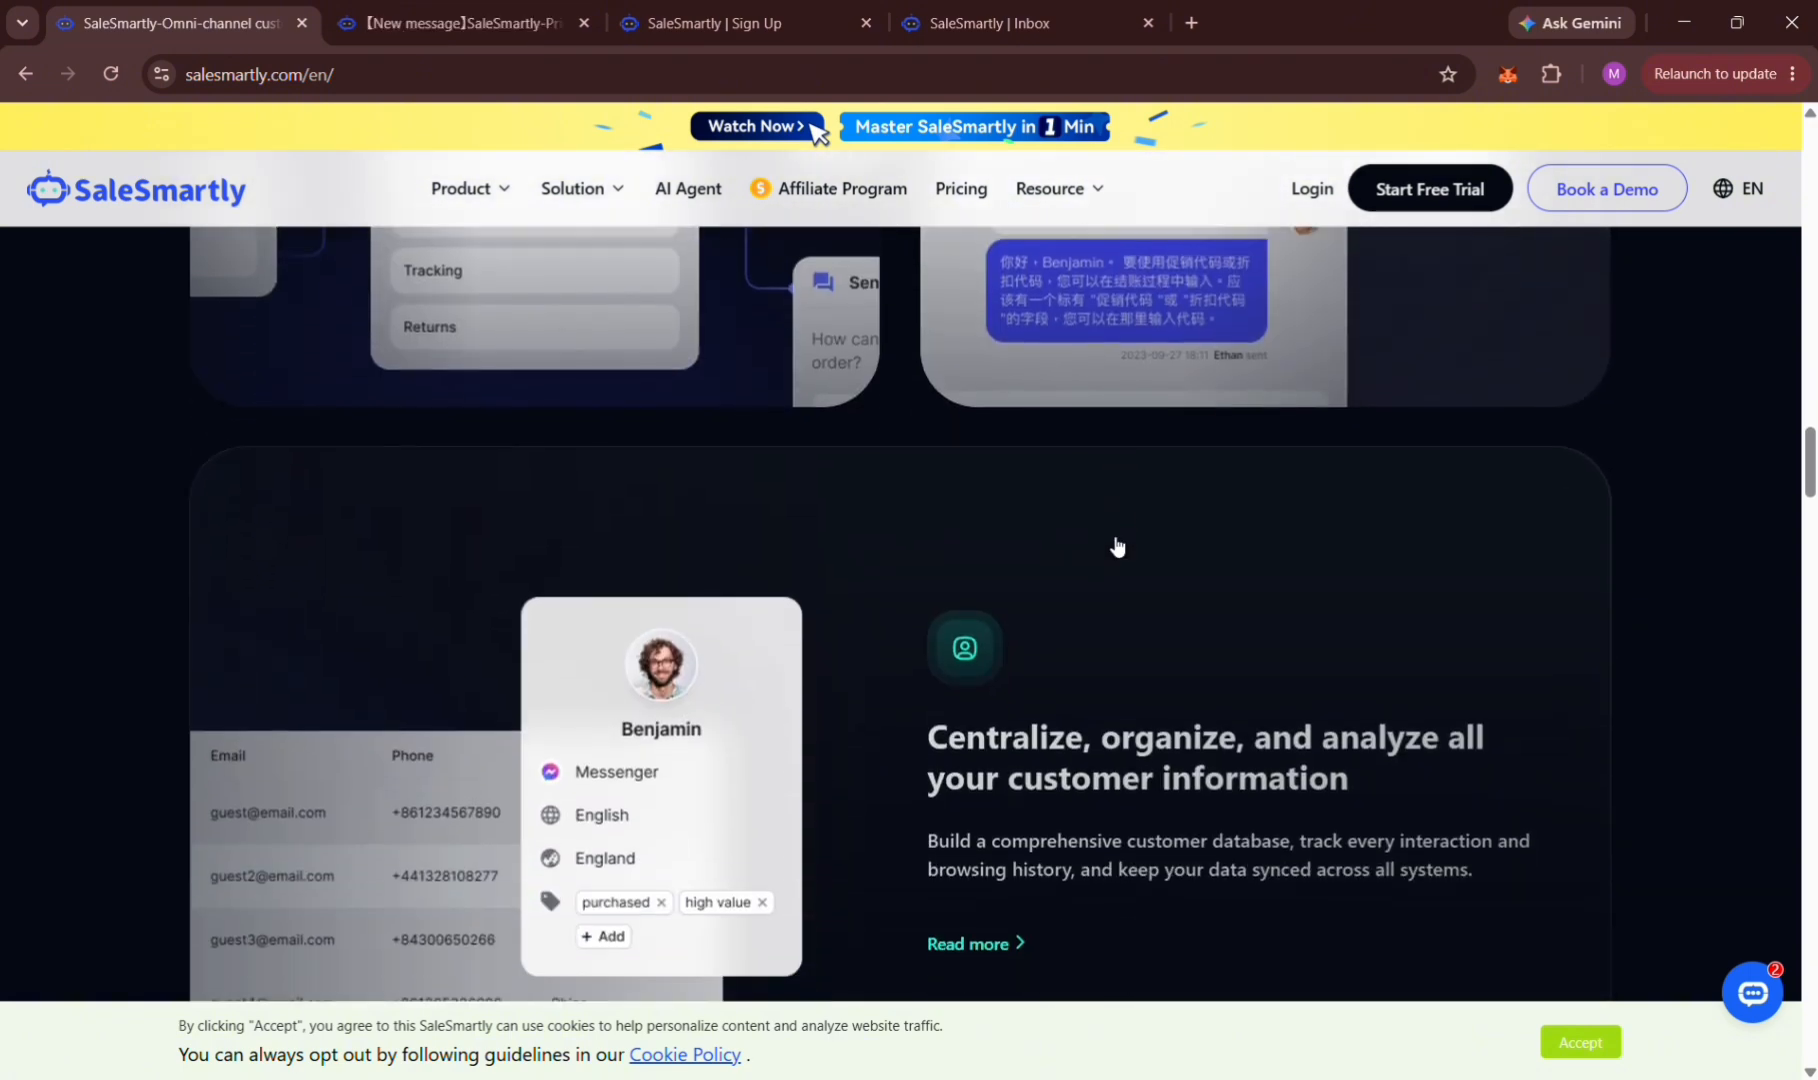
pyautogui.scroll(-3, 1117, 545)
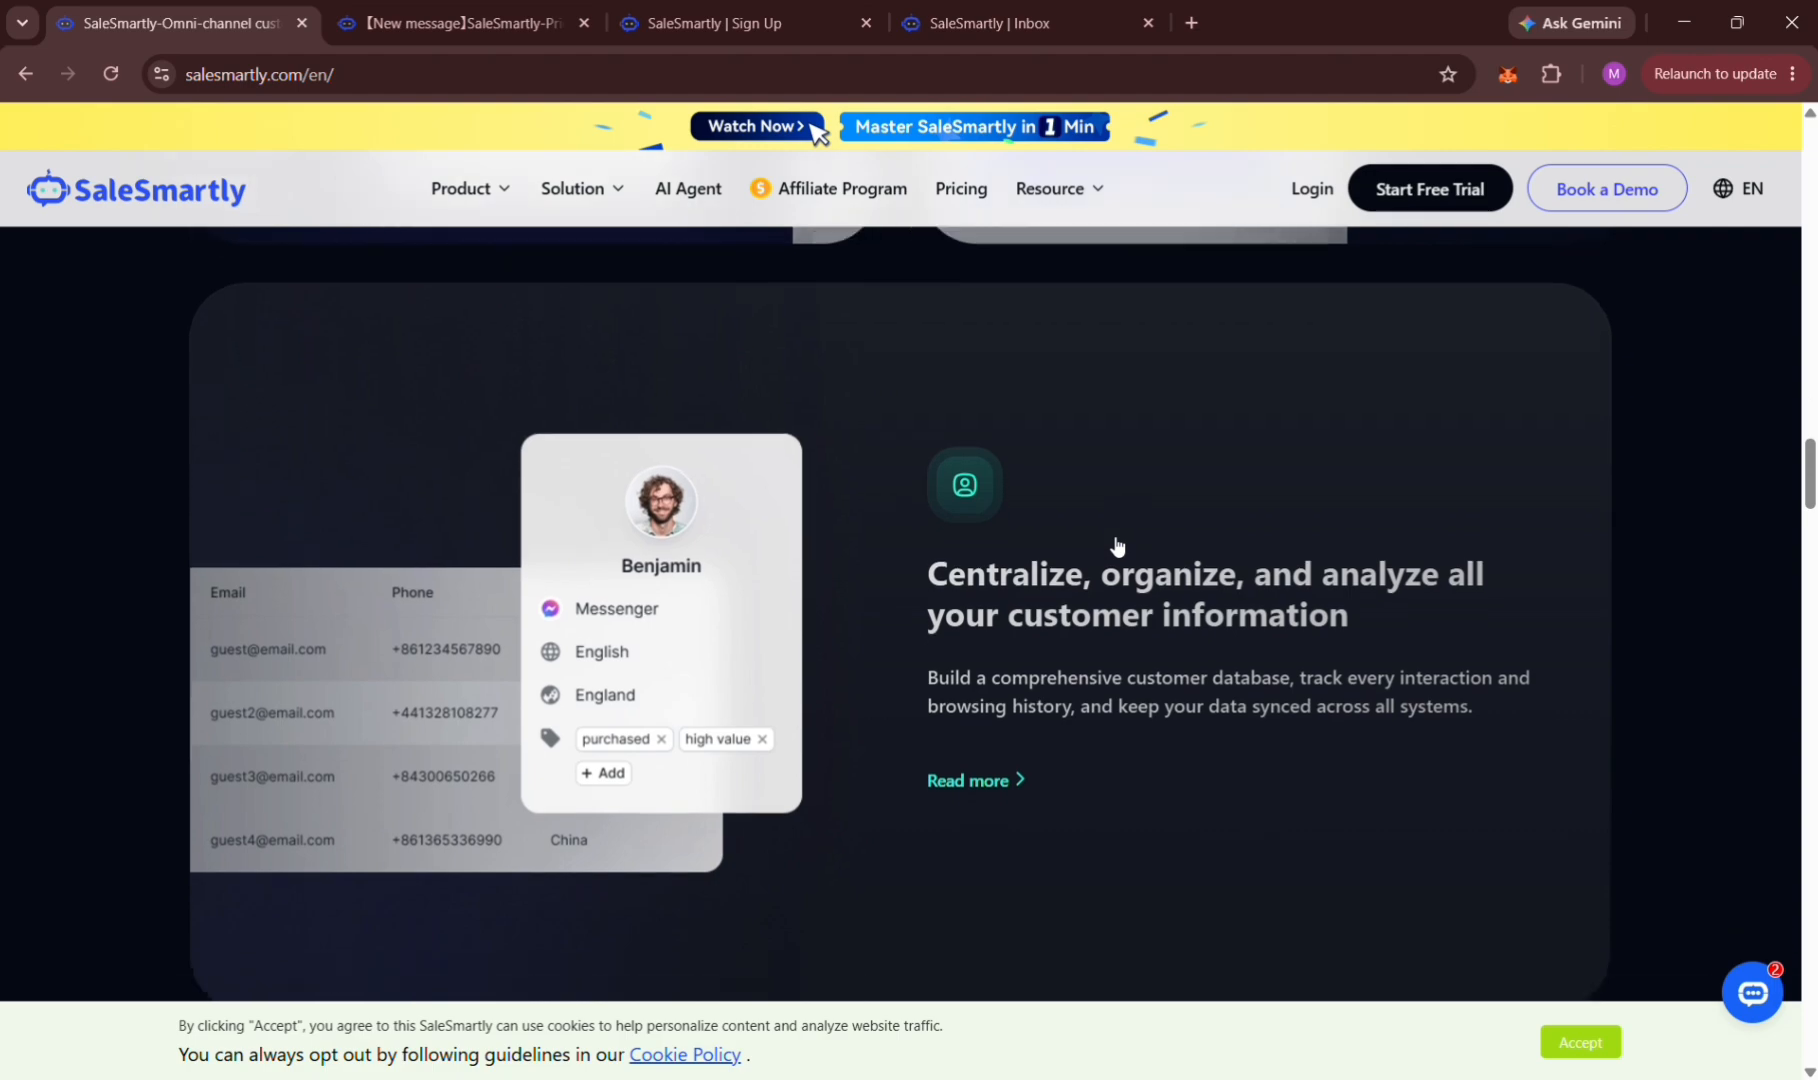
pyautogui.scroll(-13, 1117, 545)
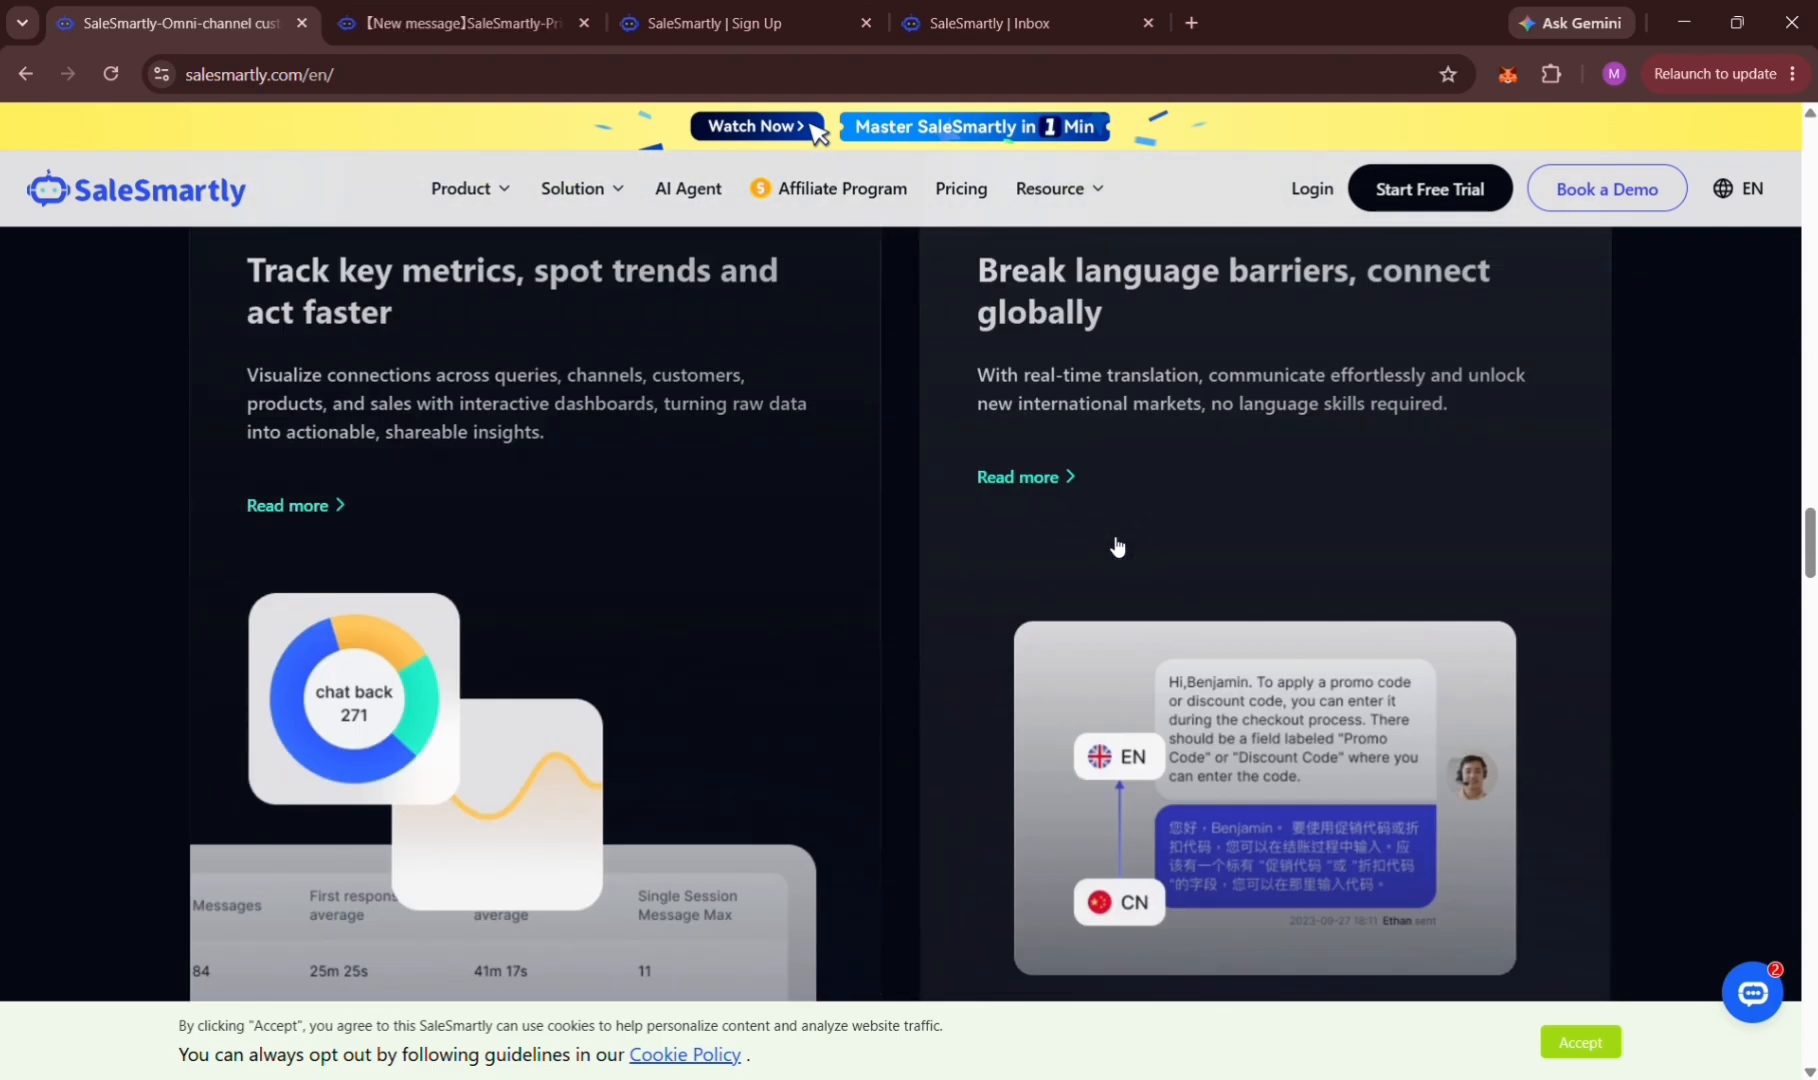
# Review the home page's analytics, translation, sales solutions, certification and testimonial sections, and return to the page's beginning.
pyautogui.scroll(-5, 1117, 545)
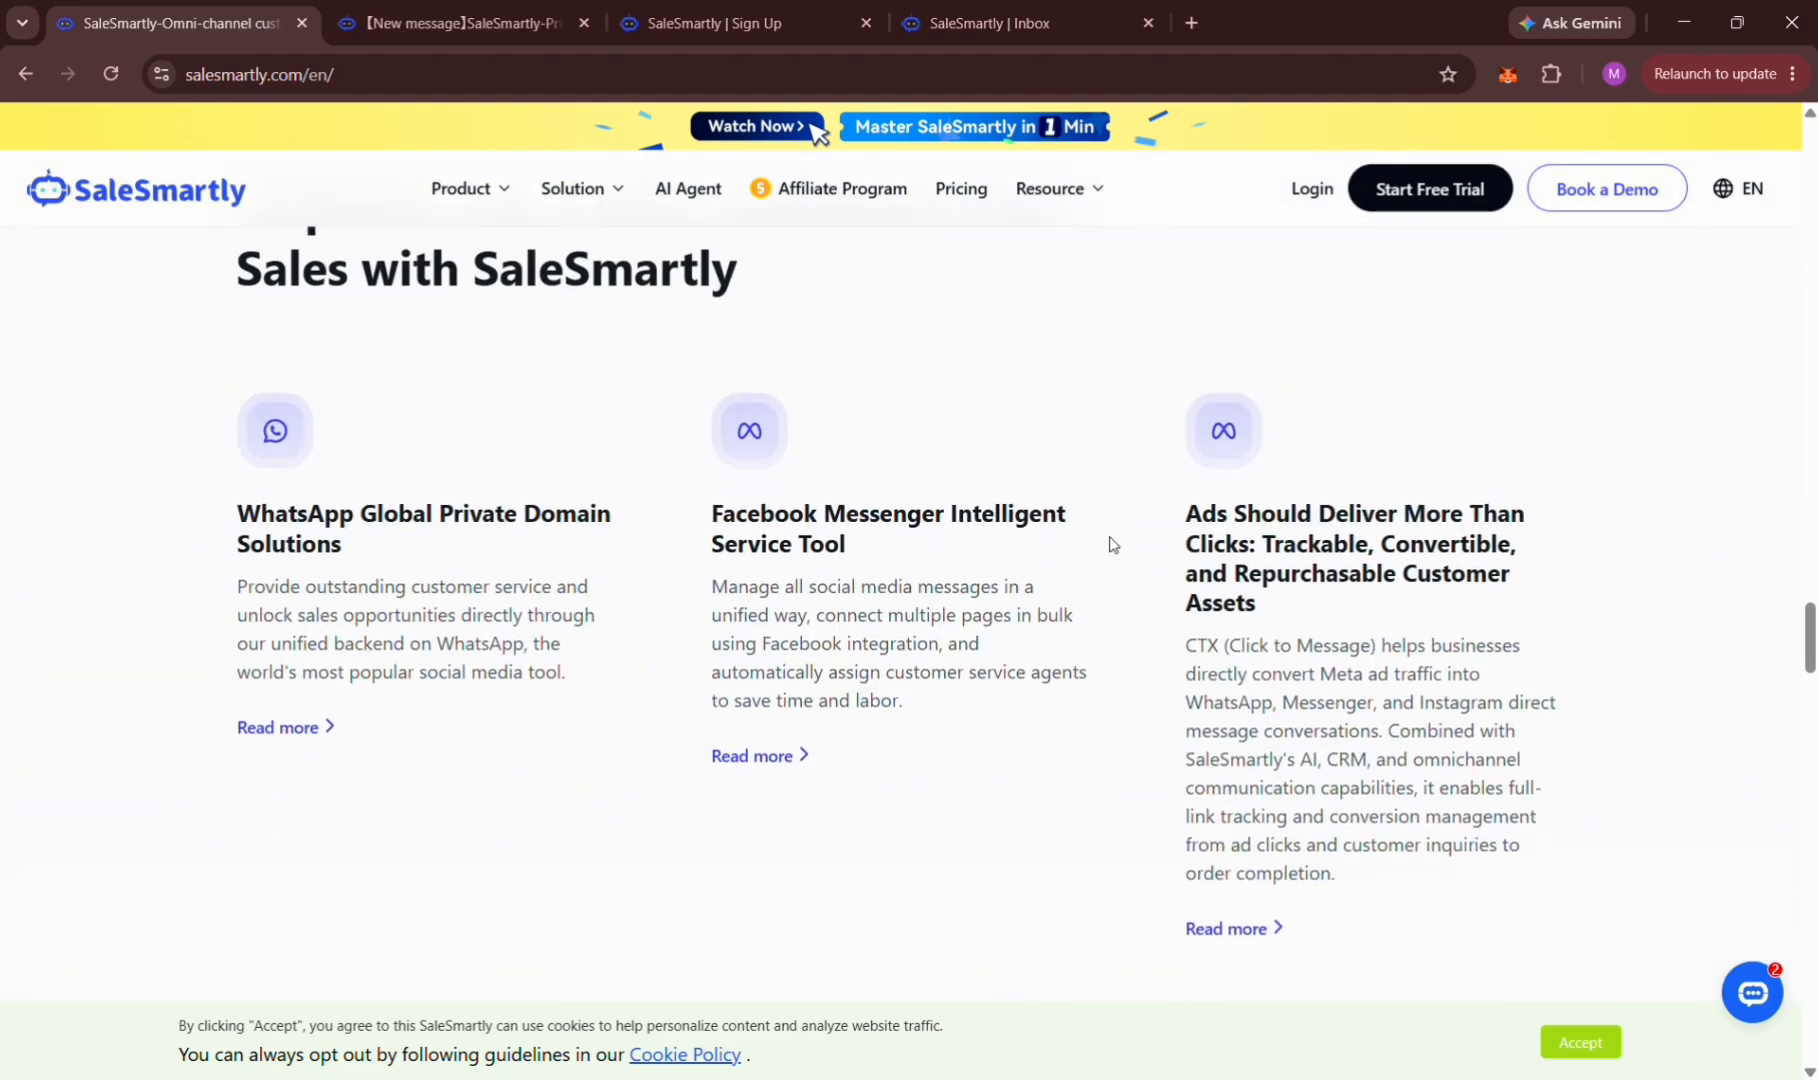
pyautogui.scroll(-10, 1113, 545)
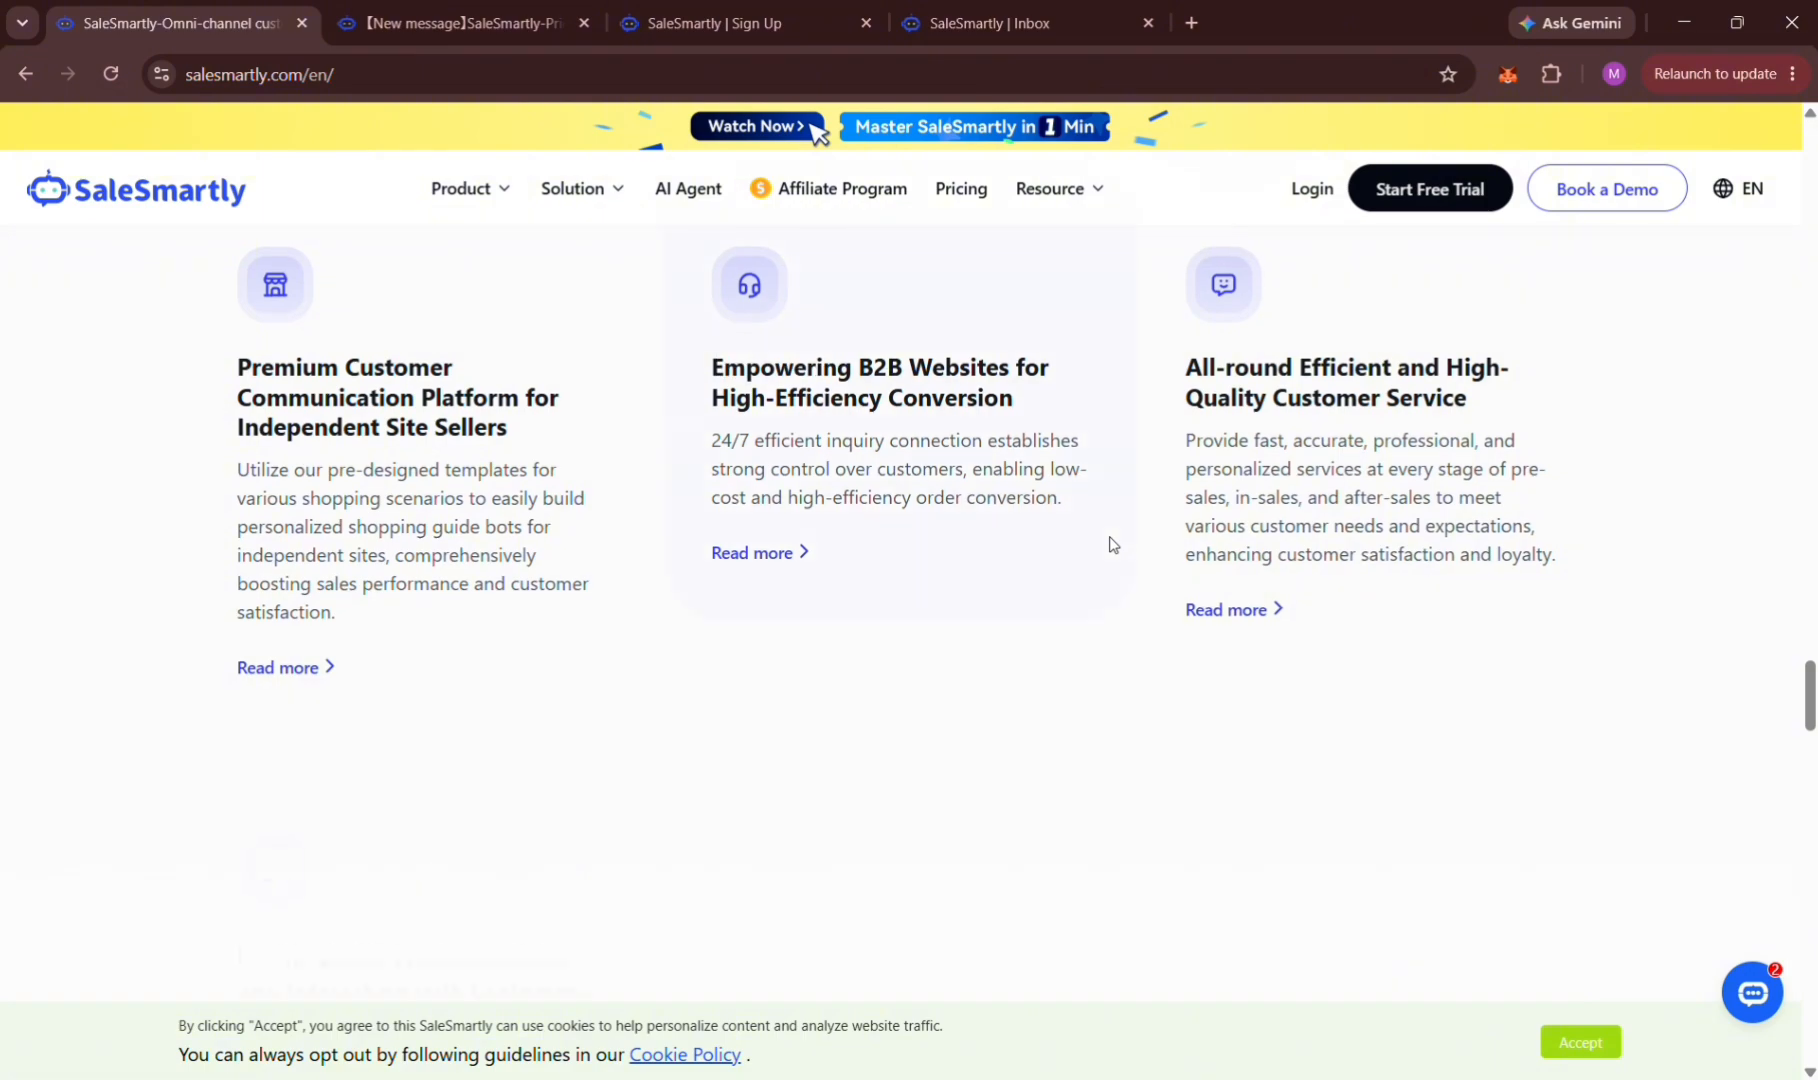
pyautogui.scroll(-10, 1113, 545)
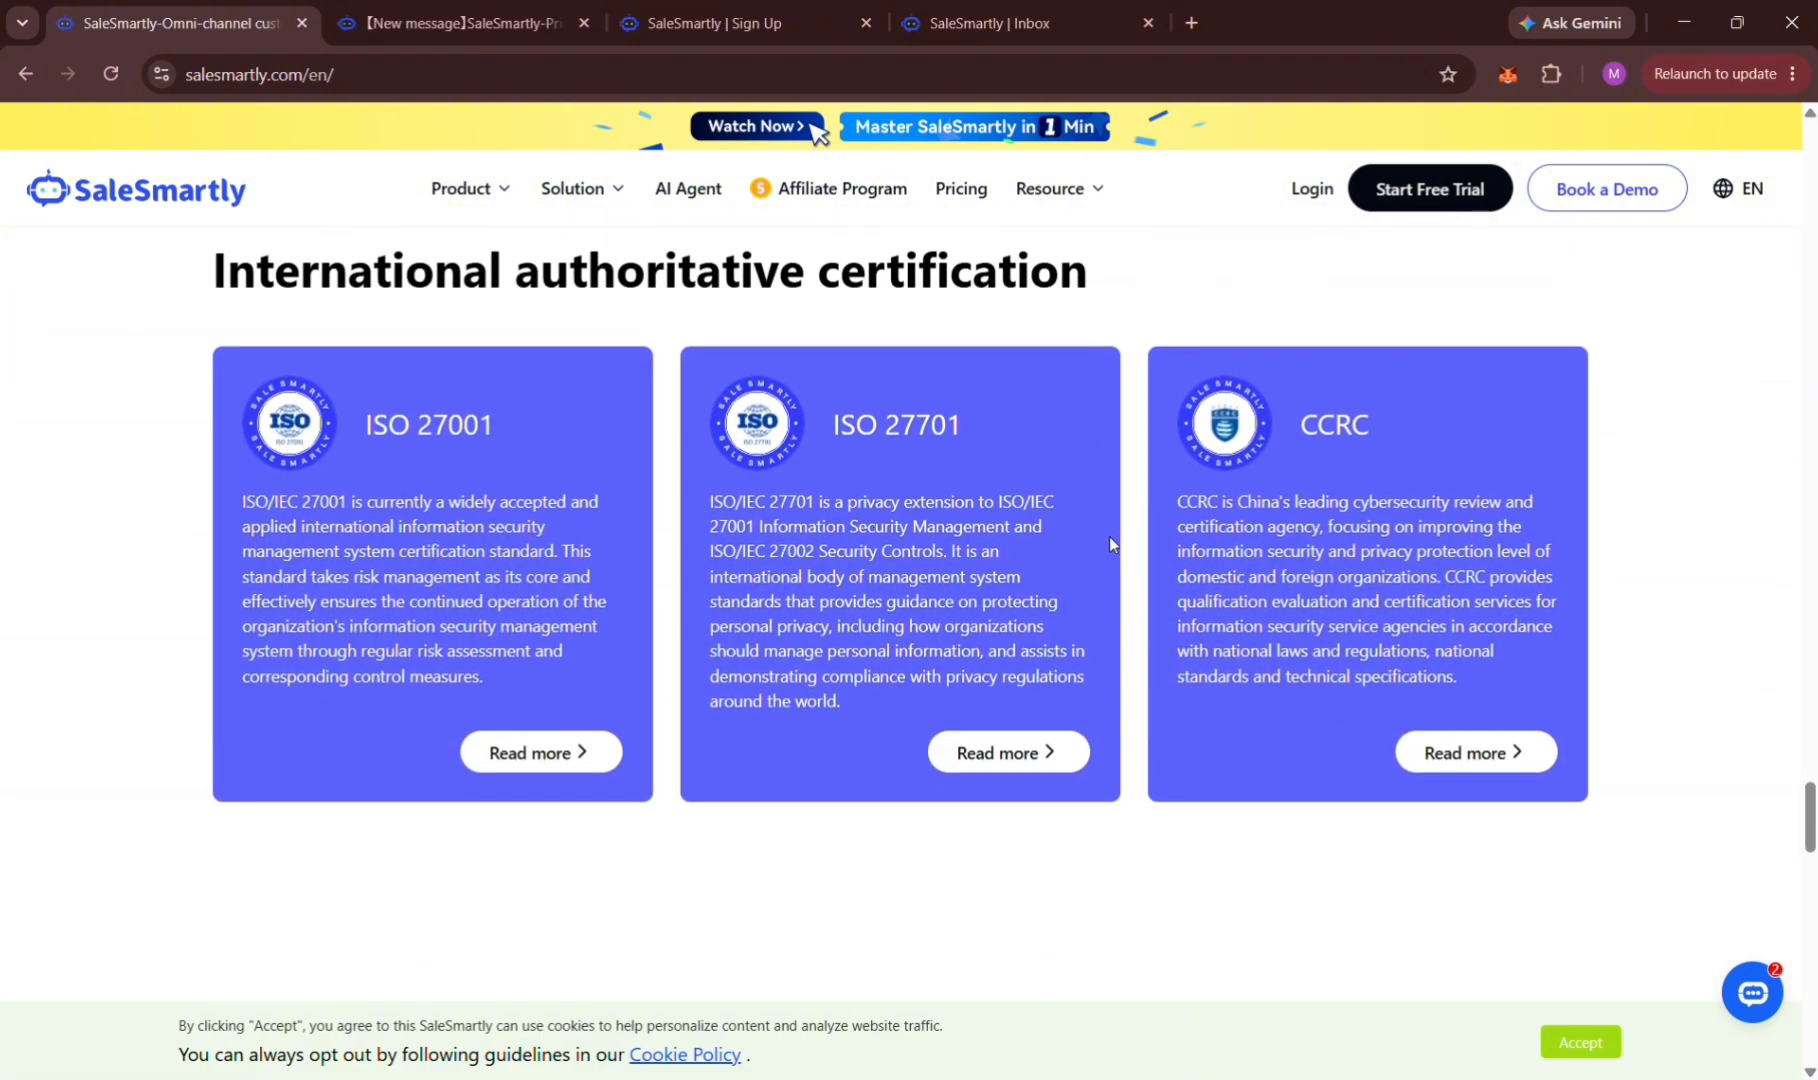
pyautogui.scroll(-10, 1112, 543)
pyautogui.scroll(20, 1113, 545)
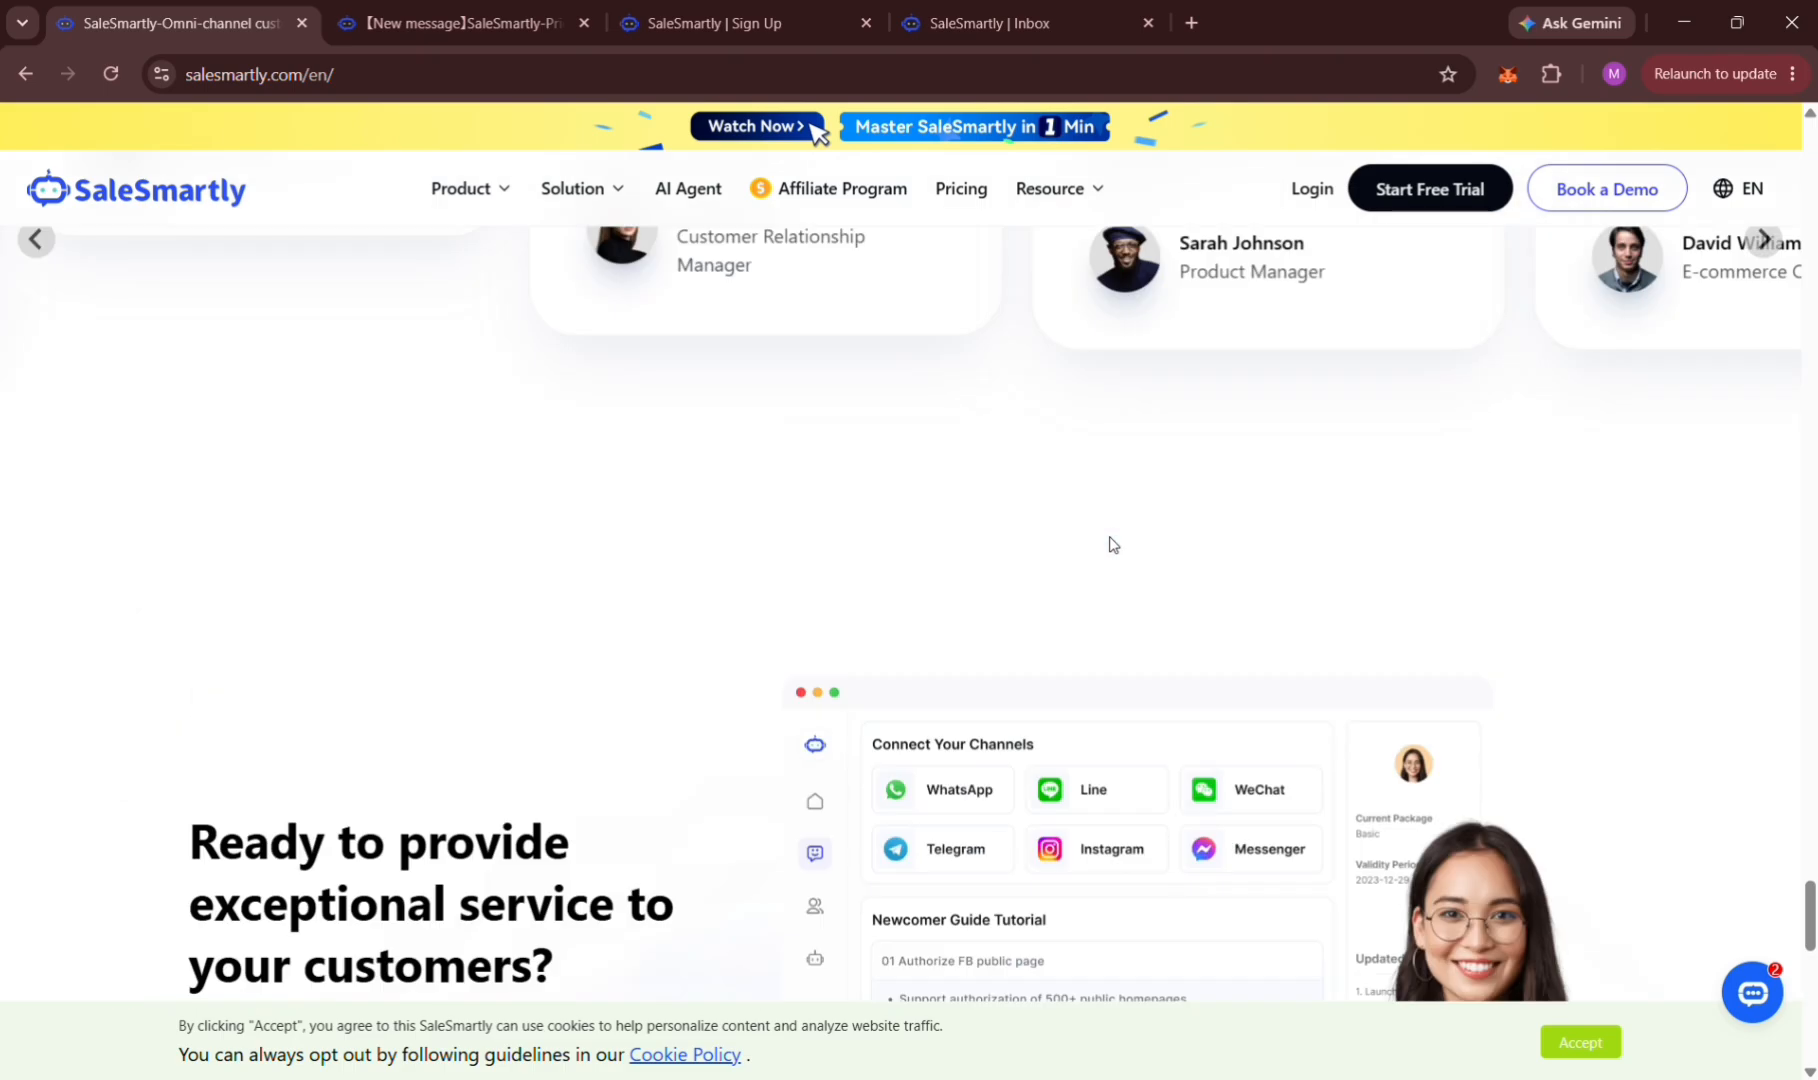
pyautogui.scroll(10, 1113, 545)
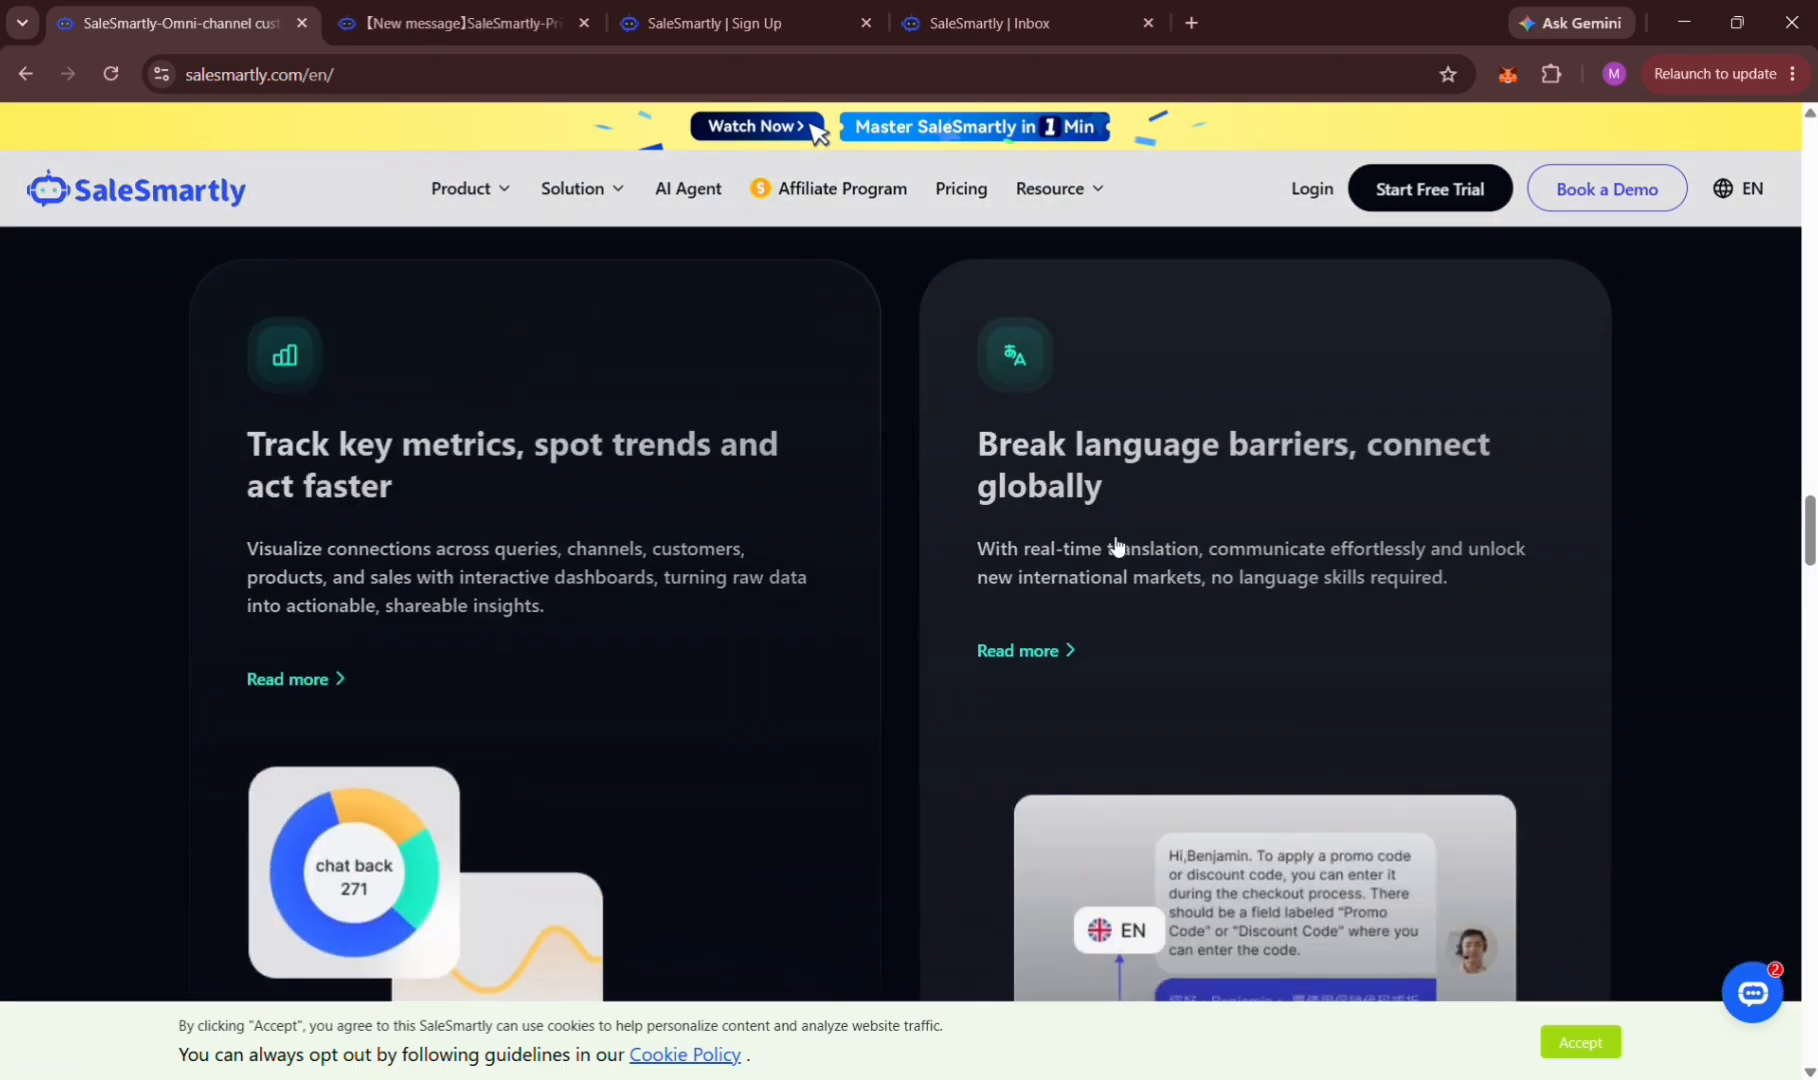
pyautogui.scroll(15, 1117, 546)
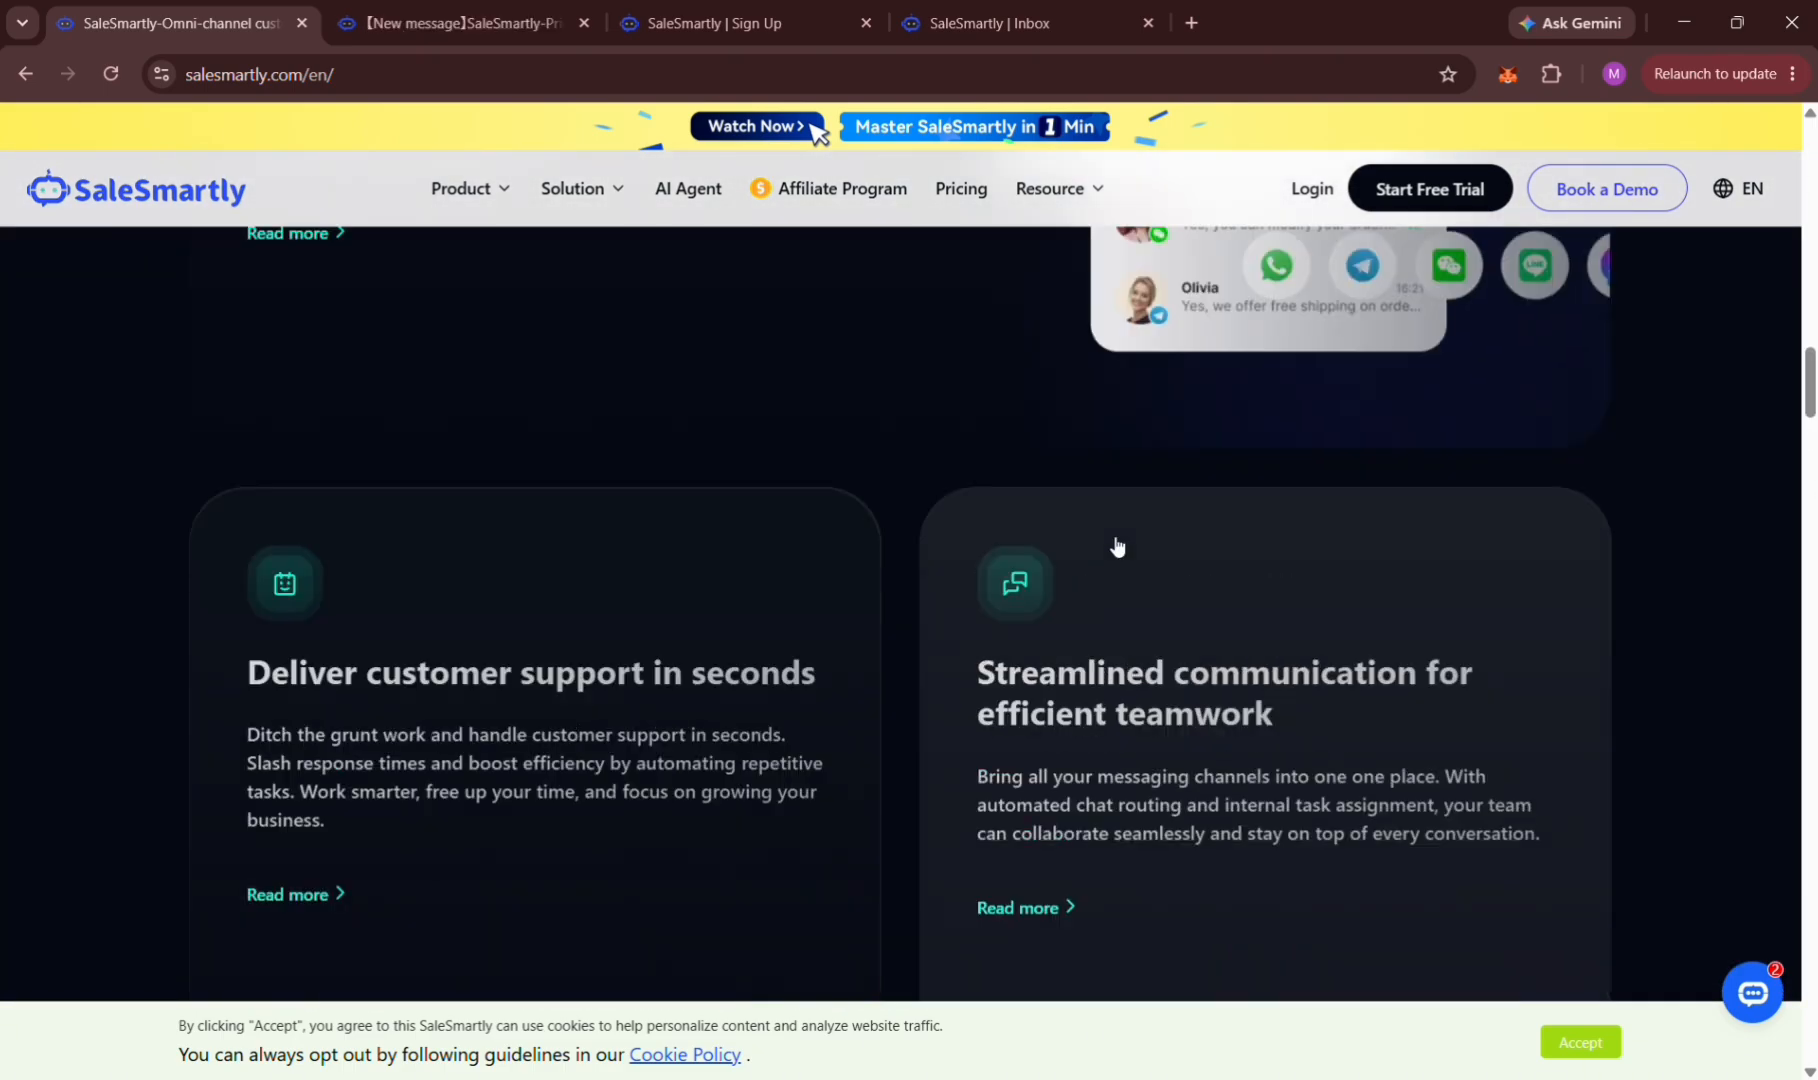
pyautogui.scroll(12, 1117, 546)
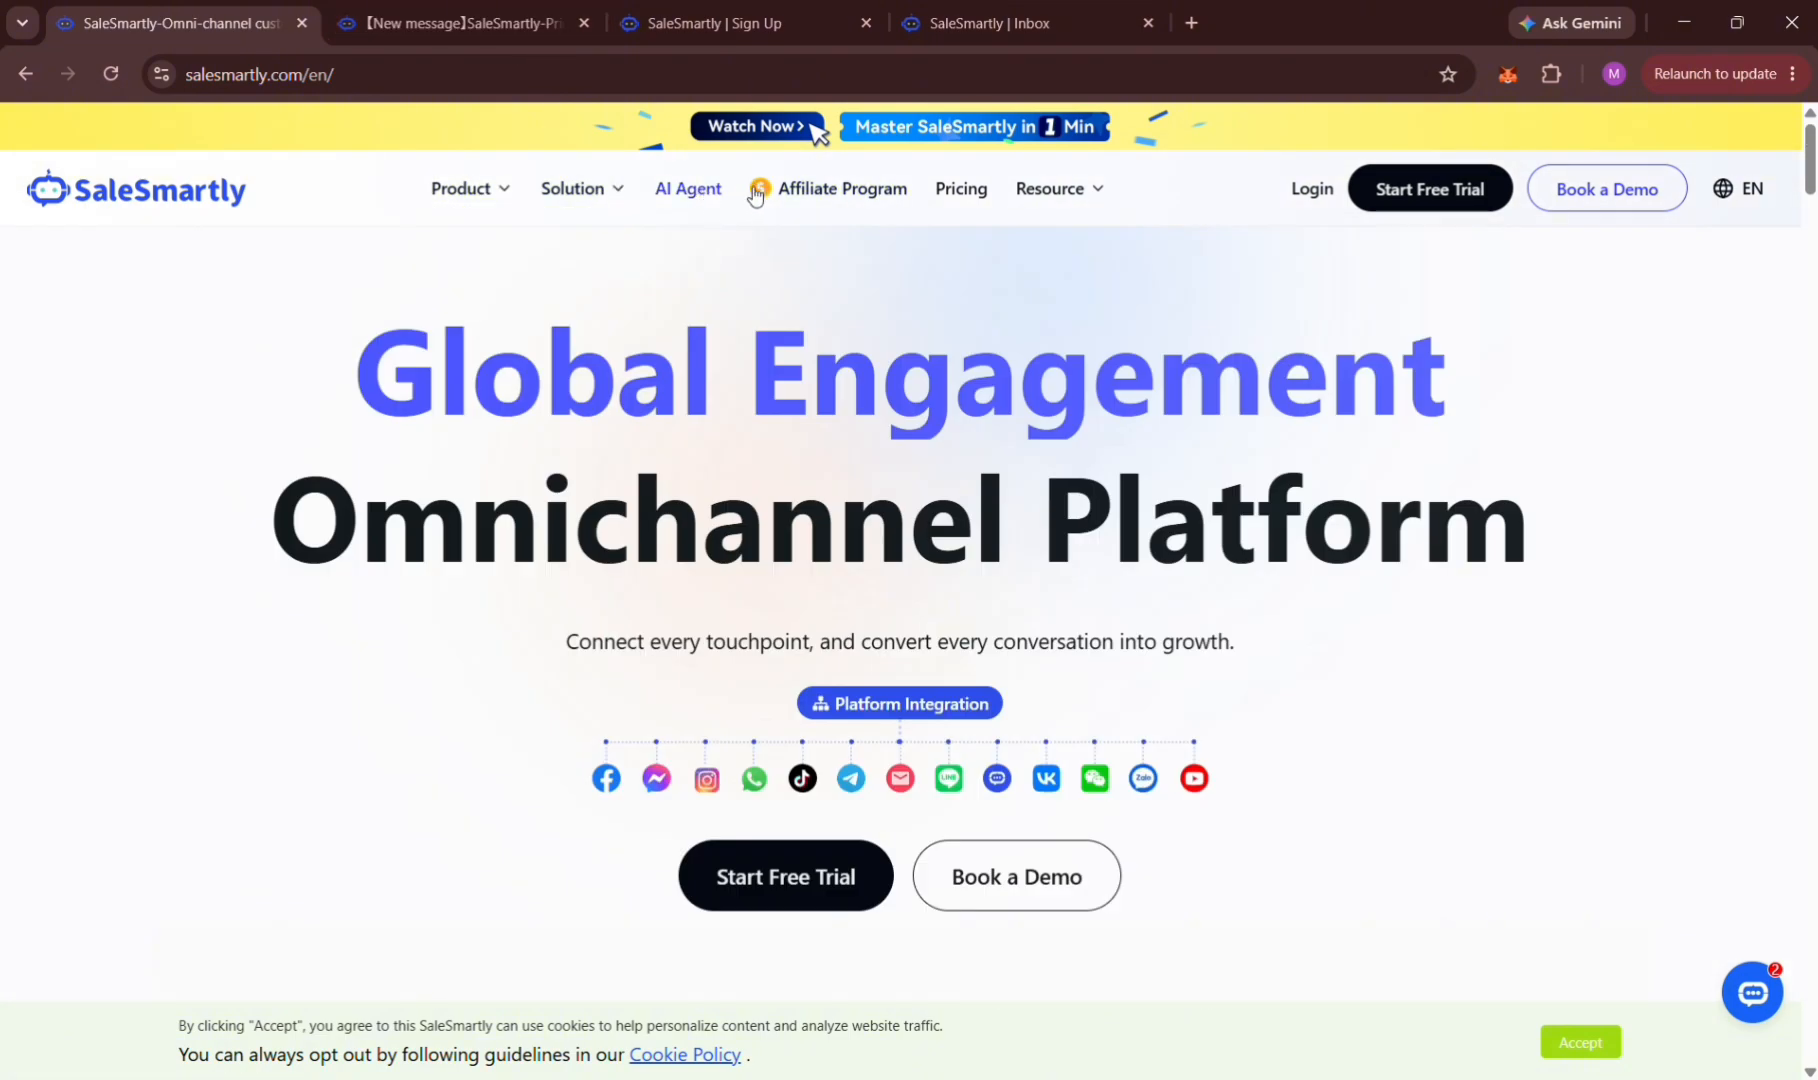
# Open the pricing page and compare the Free, Pro, Max and Custom plans with their included features.
pyautogui.moveTo(1081, 198)
pyautogui.click(453, 9)
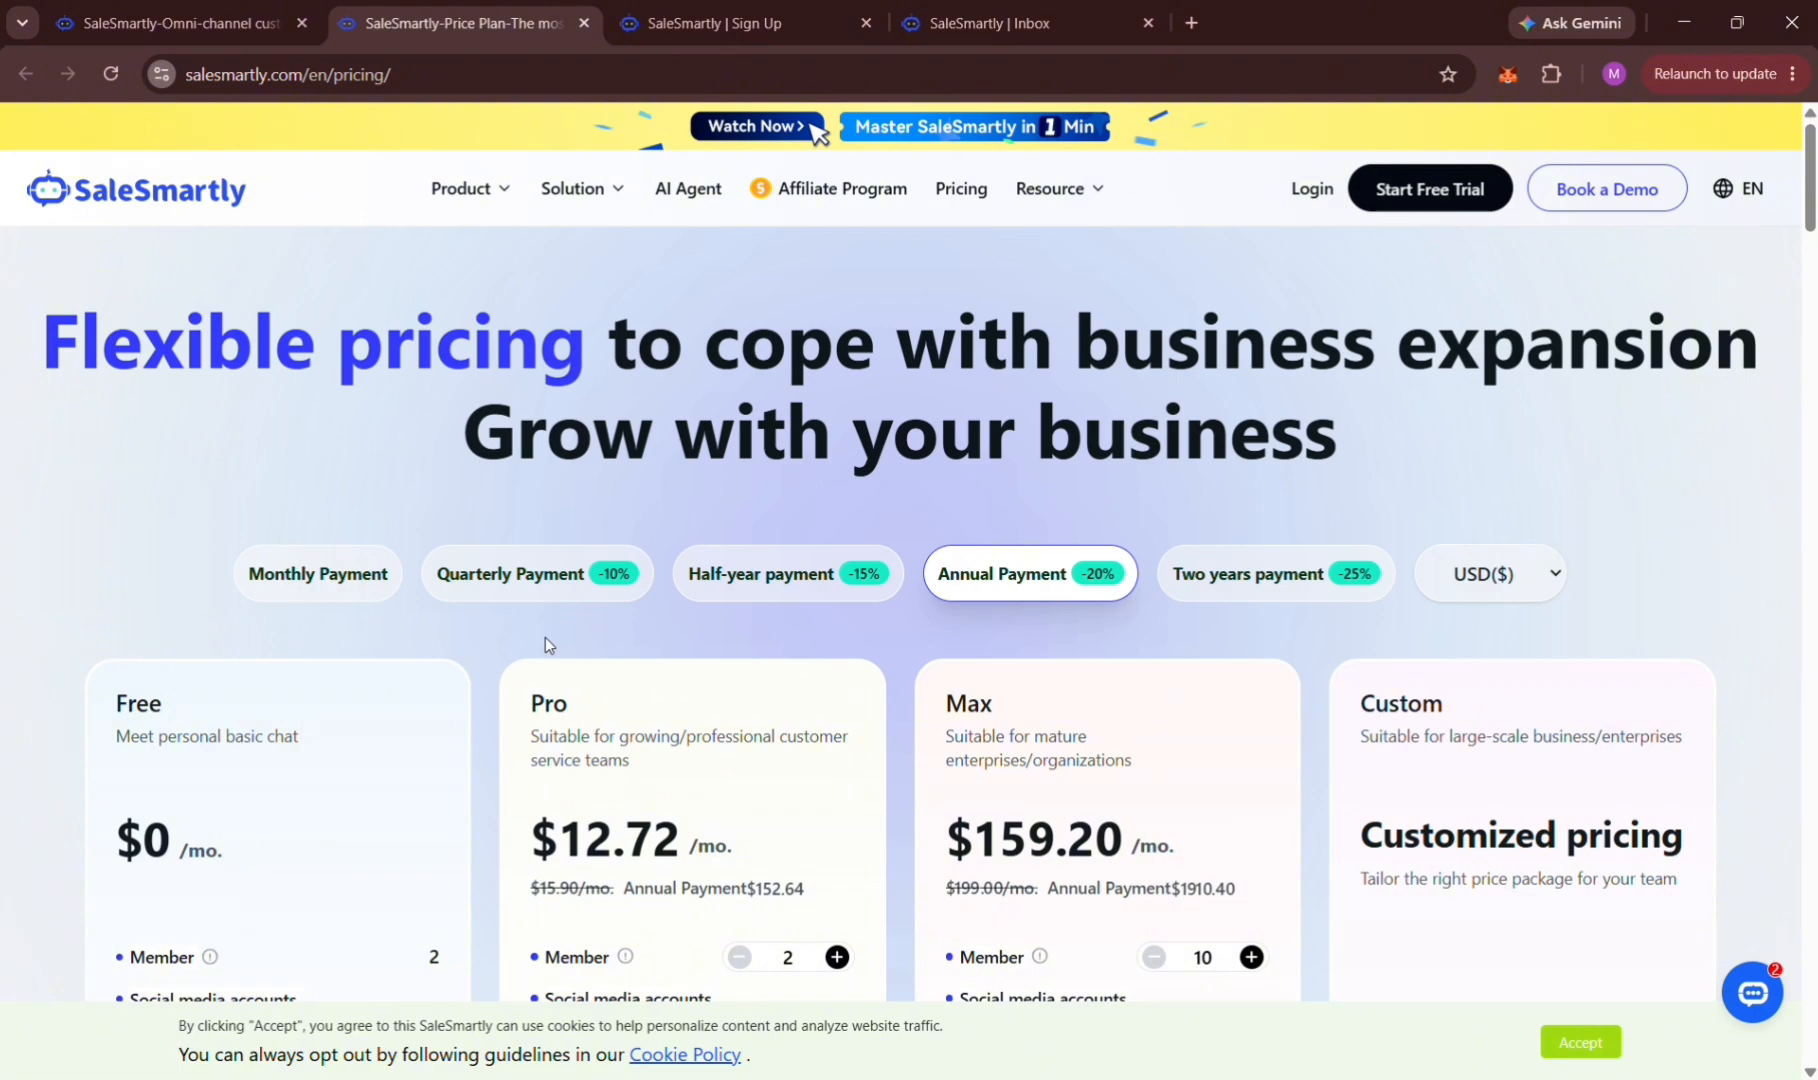
pyautogui.scroll(-3, 545, 636)
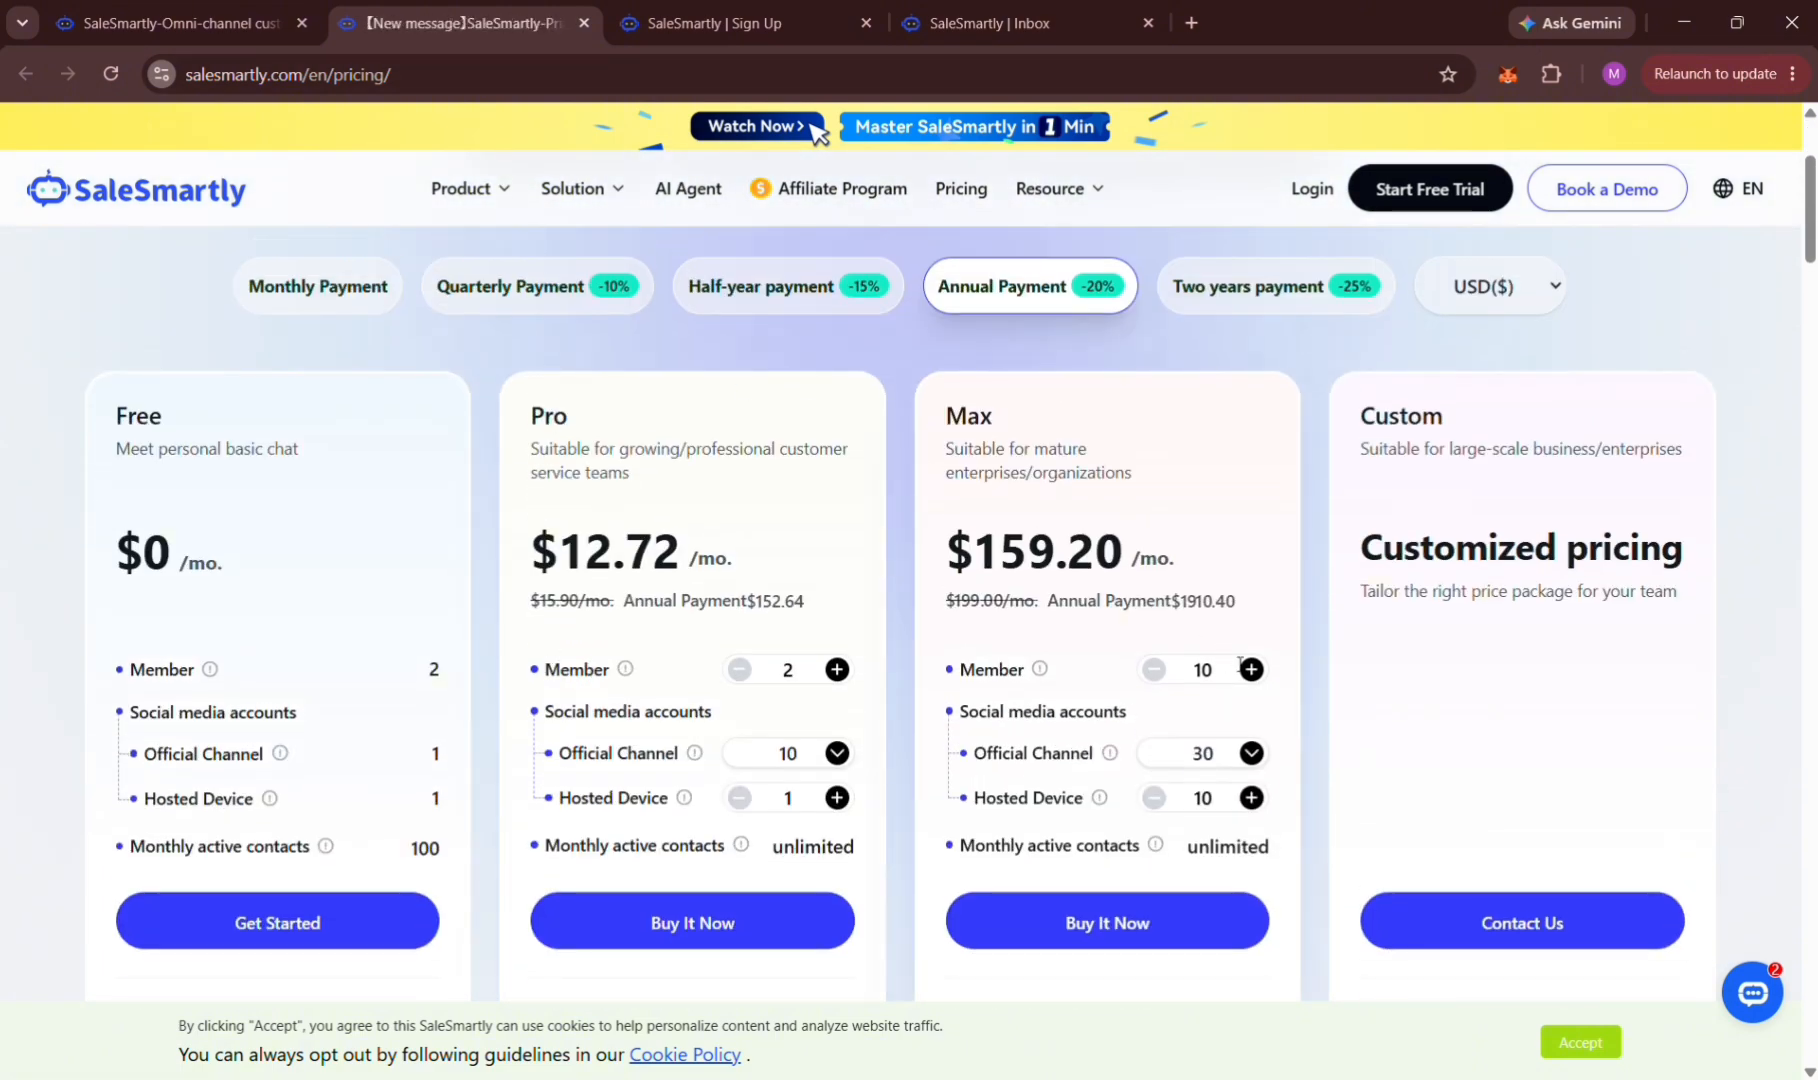
pyautogui.scroll(-2, 1210, 660)
pyautogui.scroll(-5, 1240, 665)
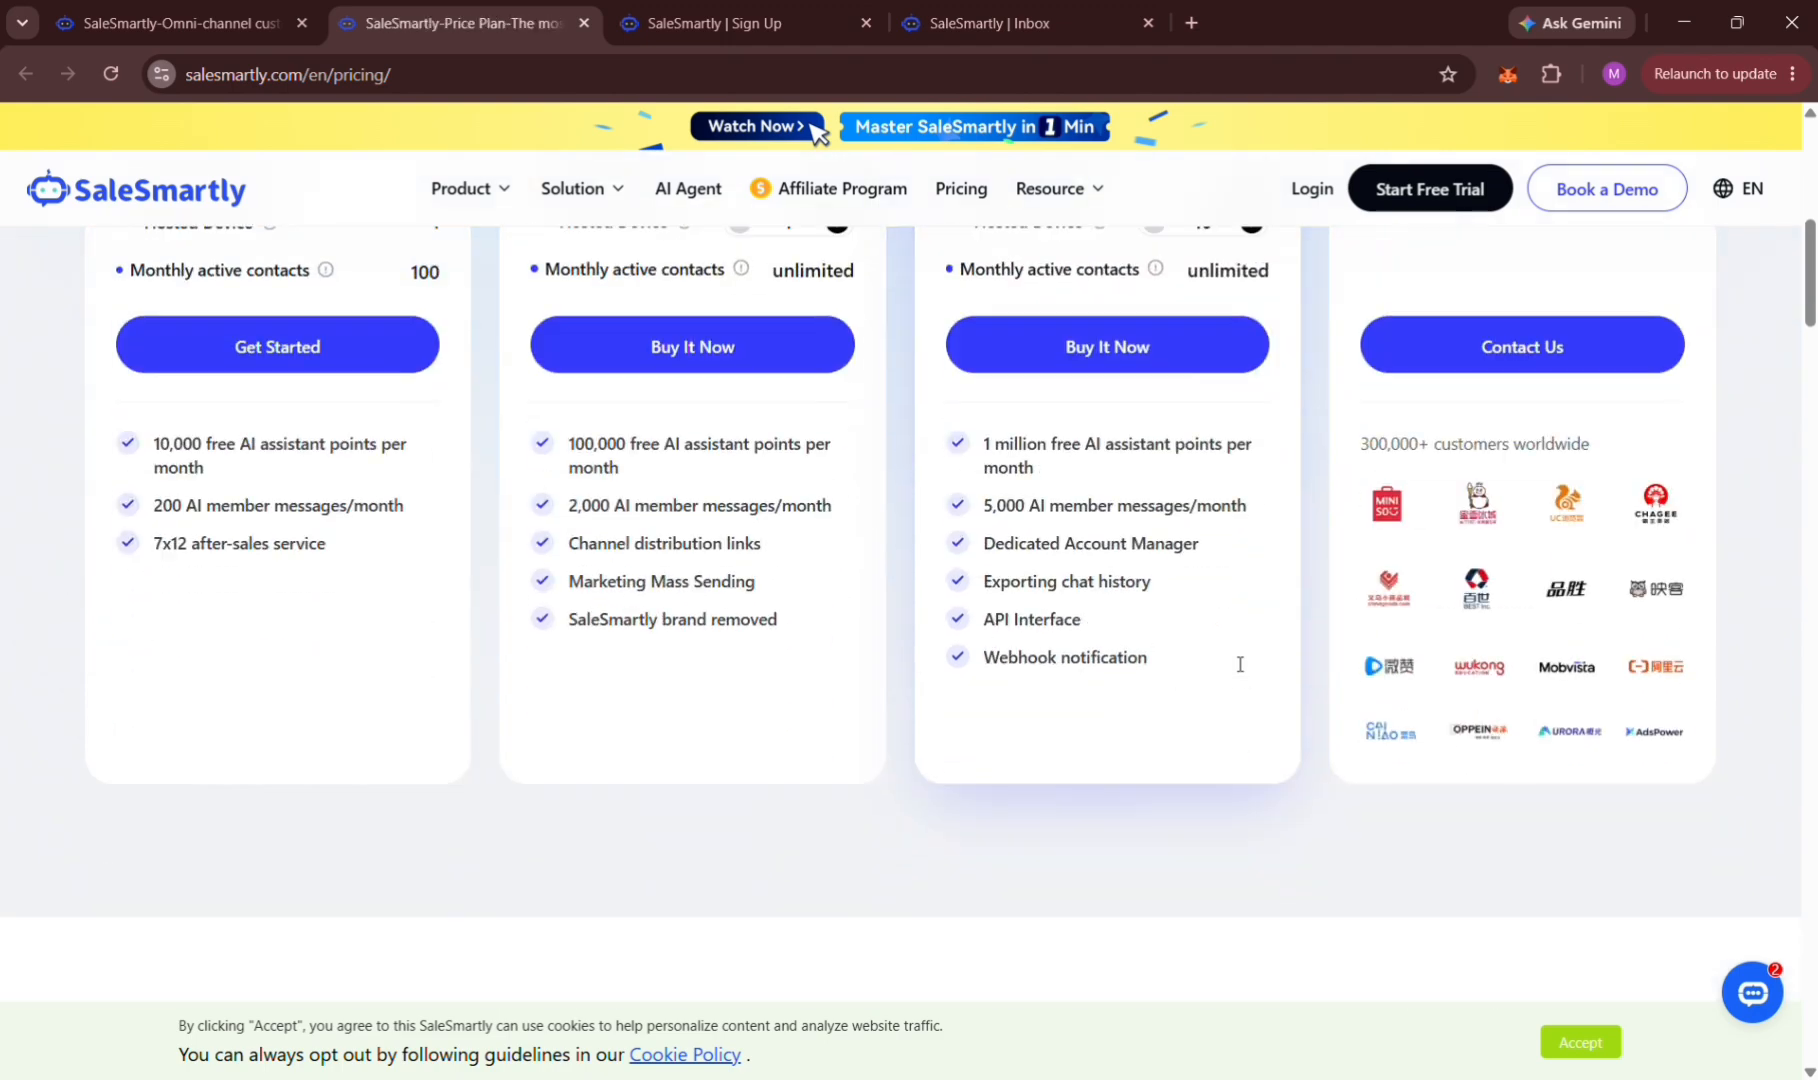
pyautogui.scroll(-2, 1240, 664)
pyautogui.scroll(12, 1240, 664)
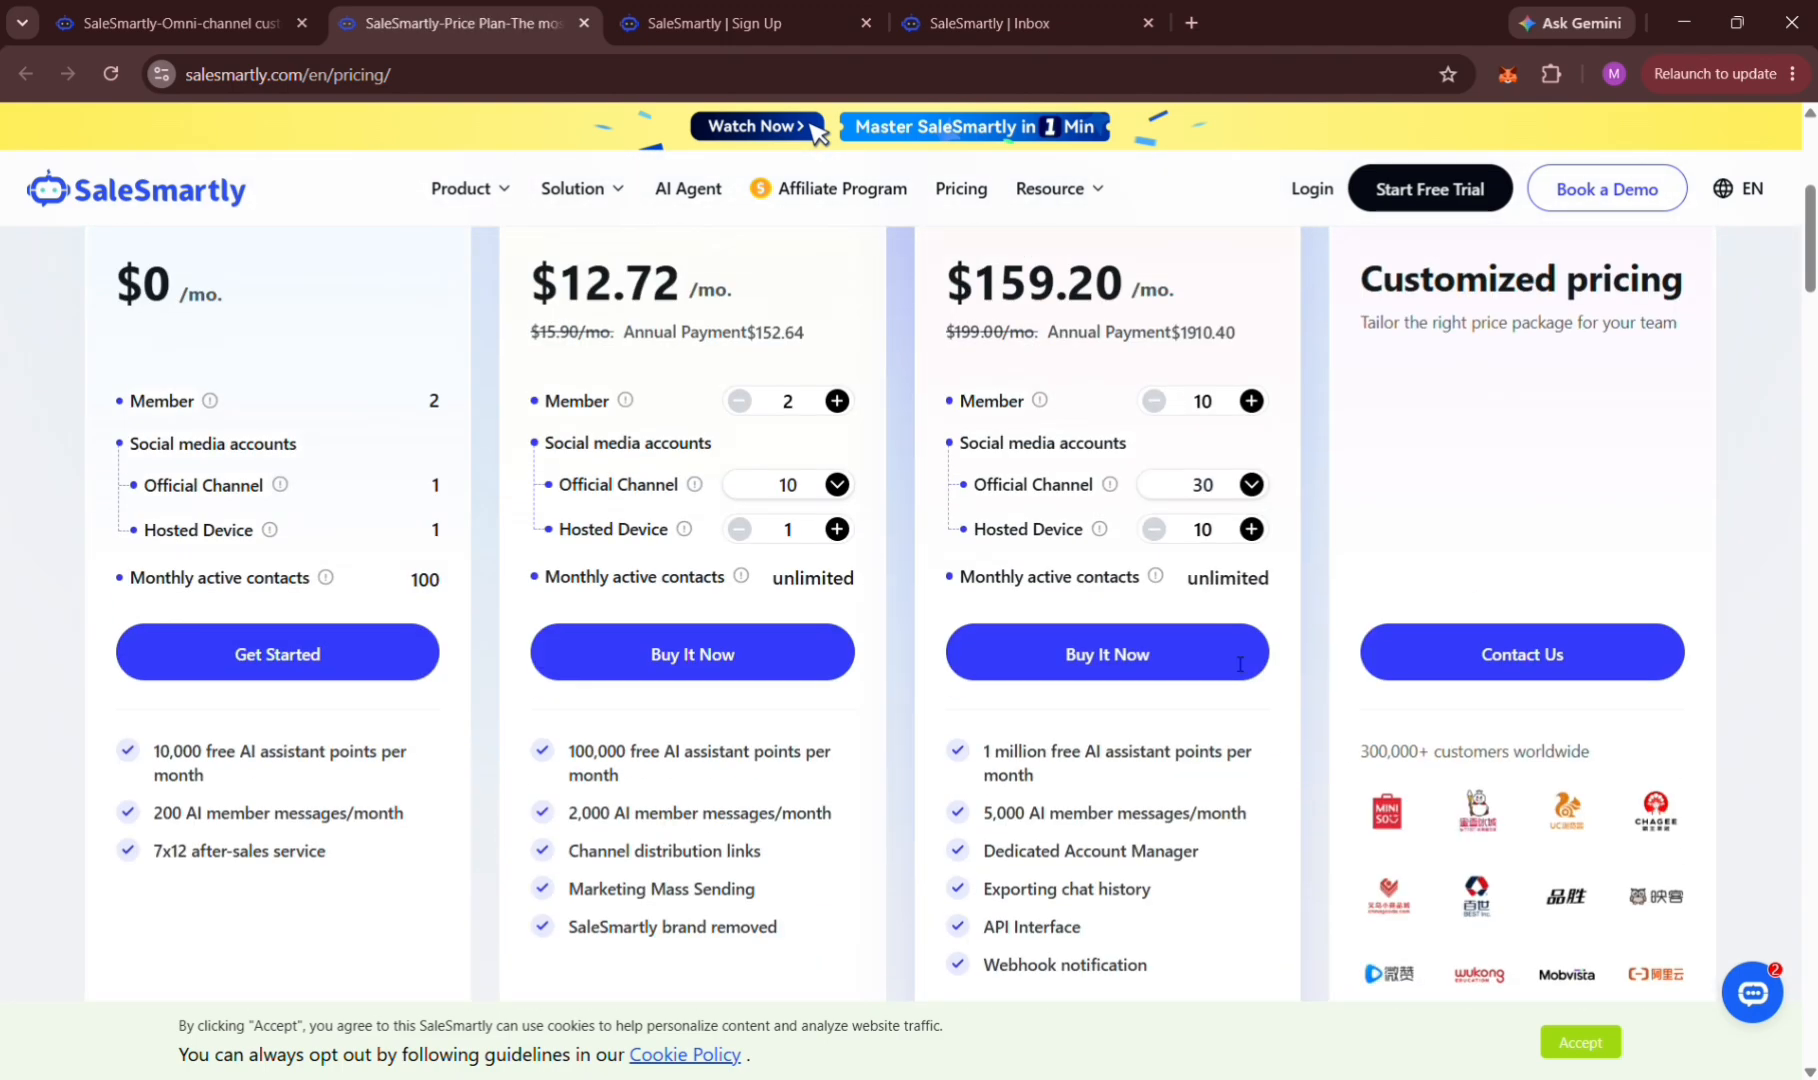
pyautogui.scroll(-3, 1240, 665)
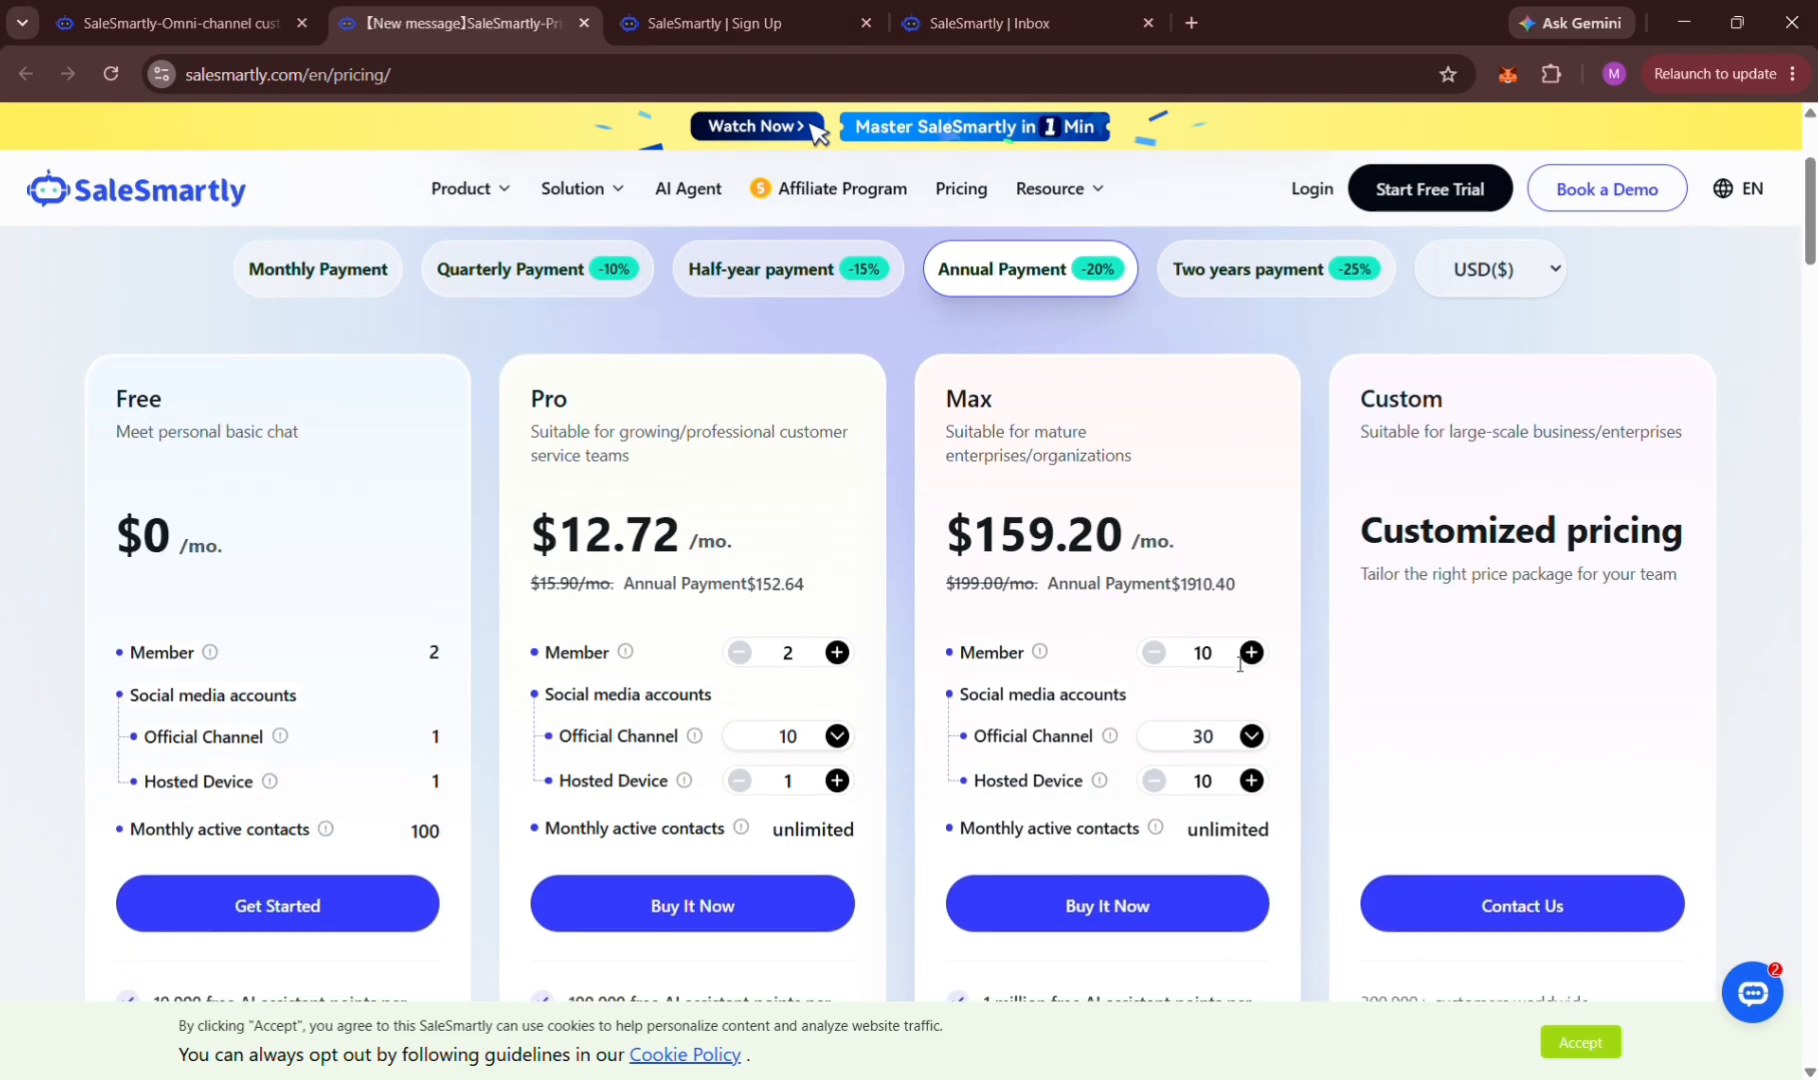
pyautogui.scroll(3, 1240, 665)
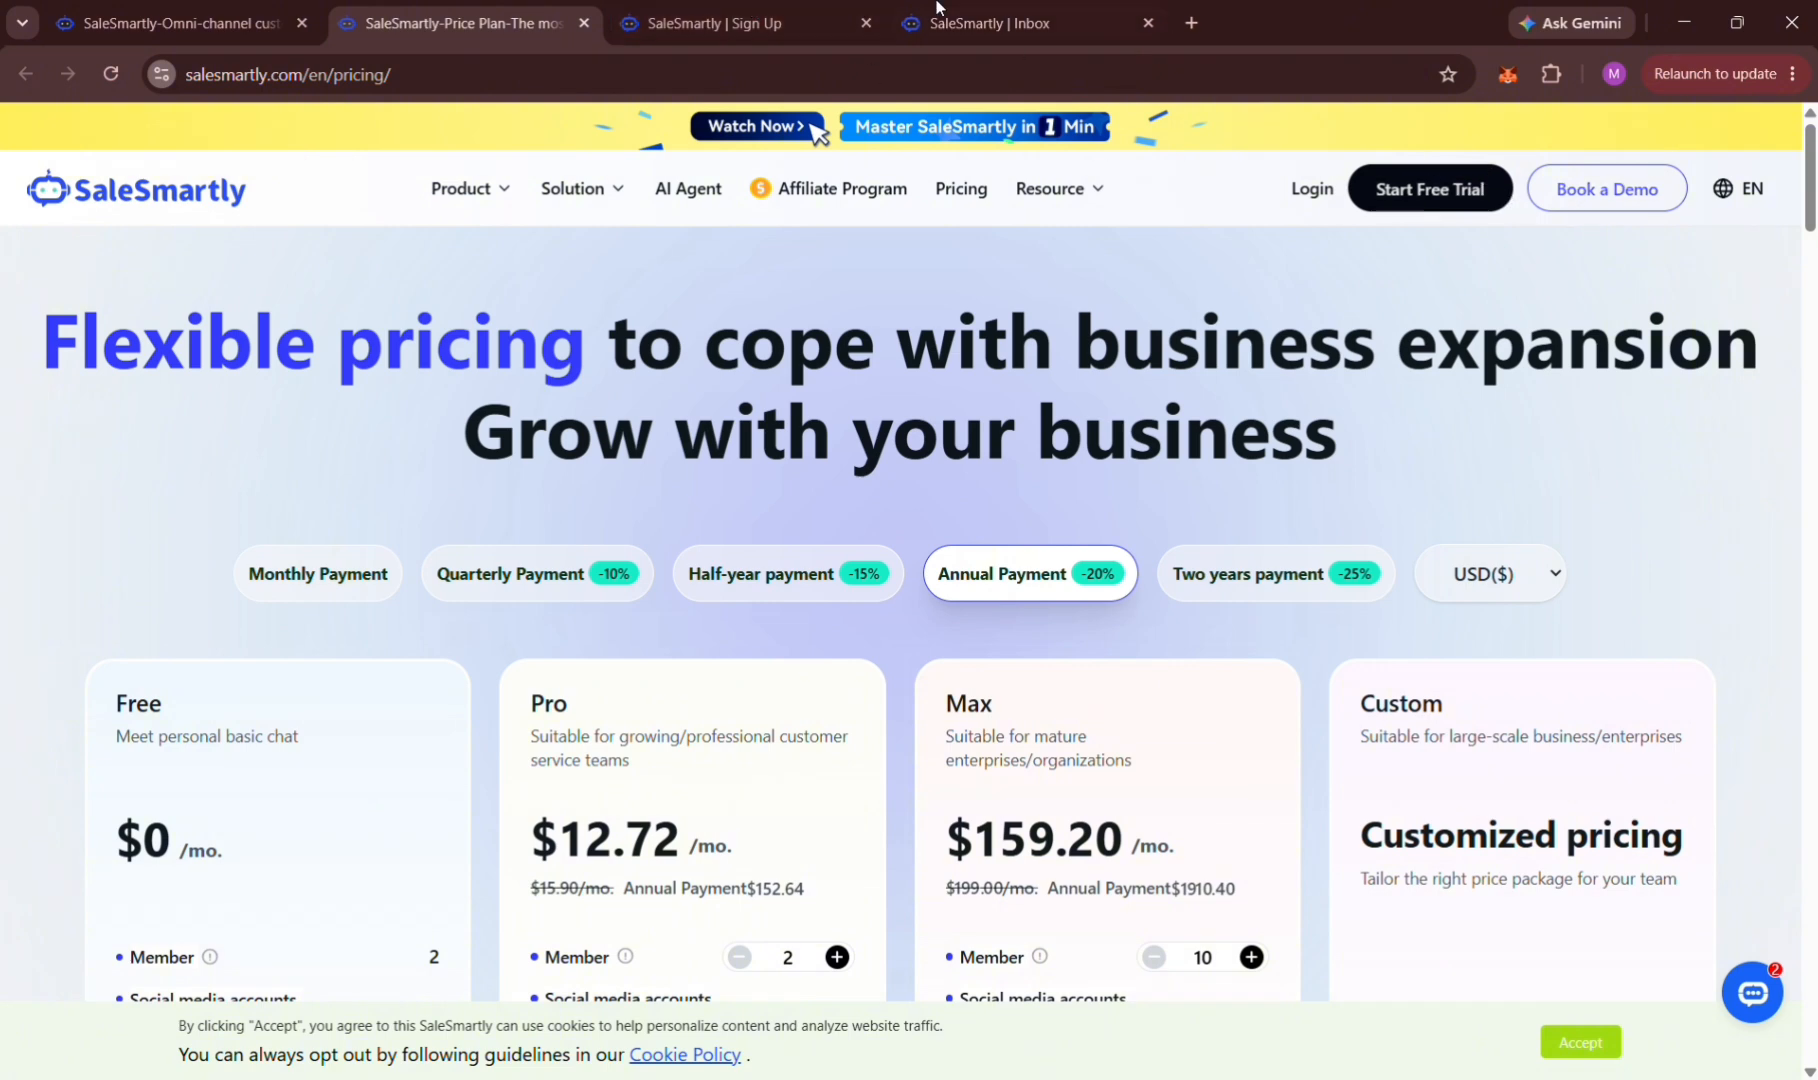
# View the registration form on the Sign Up page and switch to the inbox showing the Mine conversations.
pyautogui.click(778, 8)
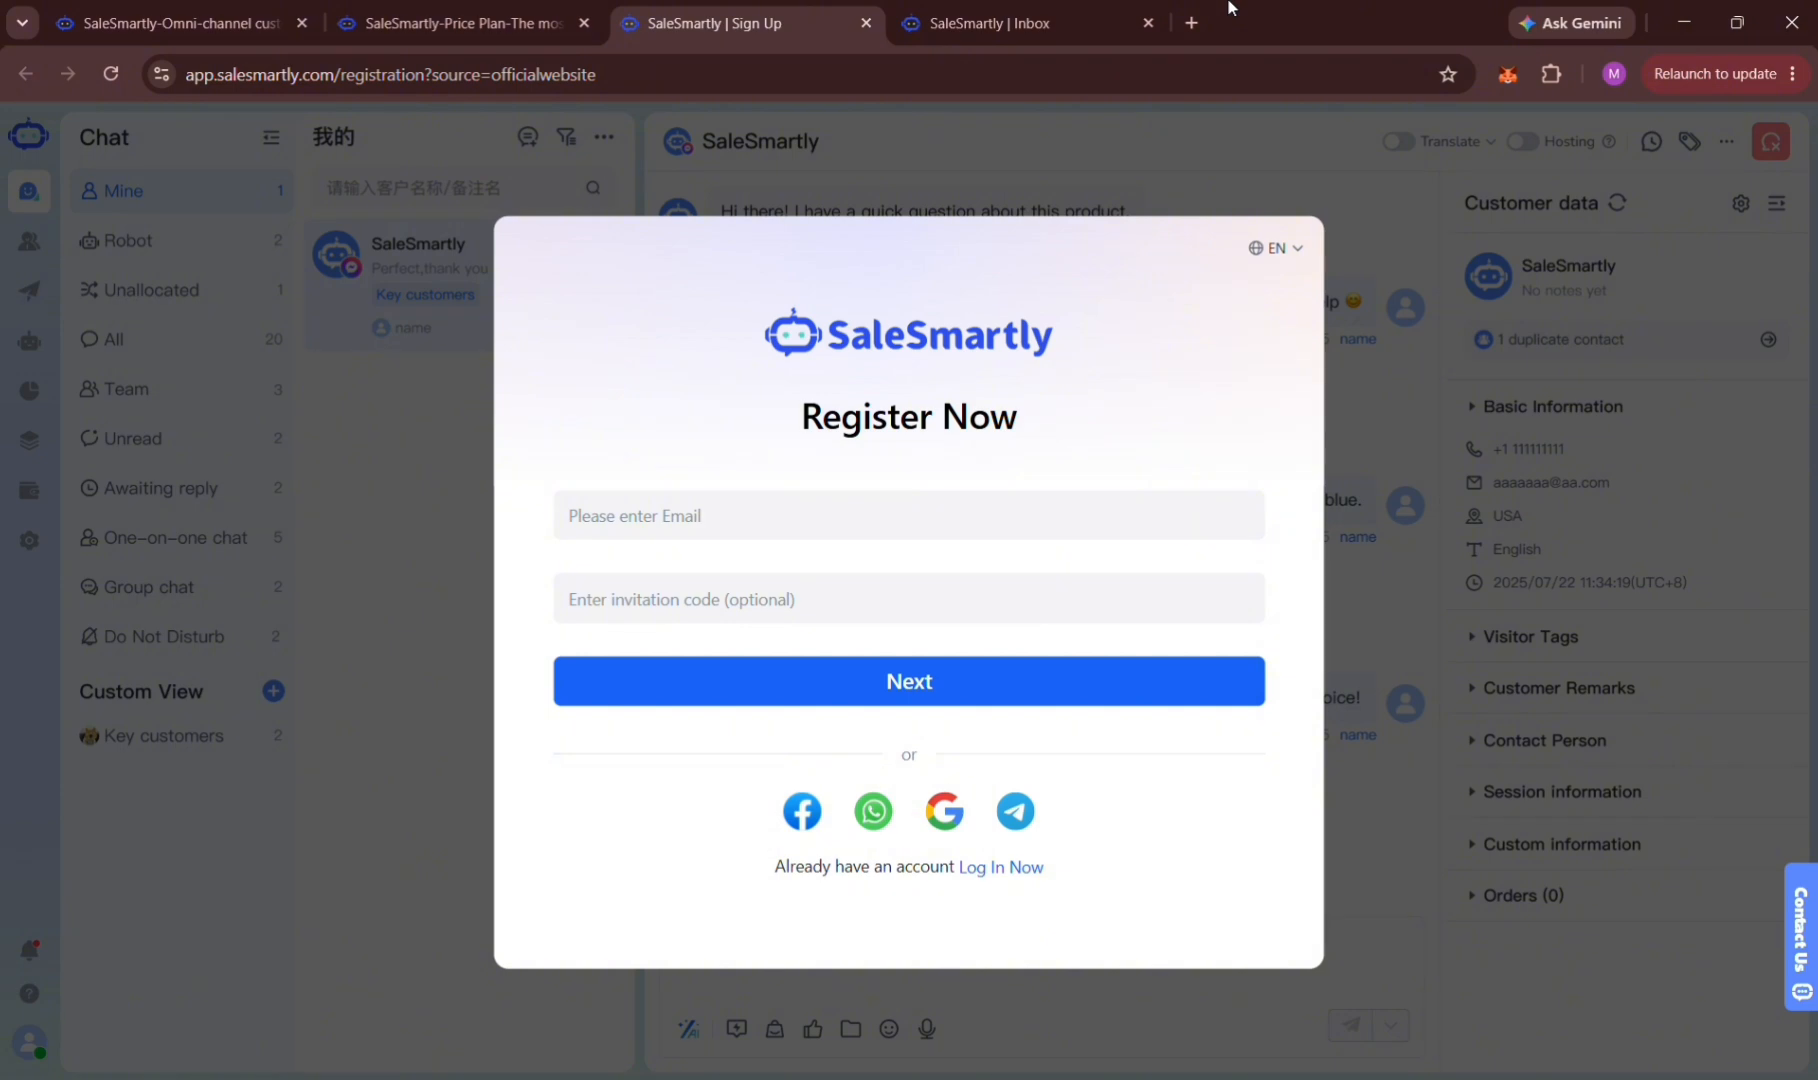
pyautogui.click(1025, 22)
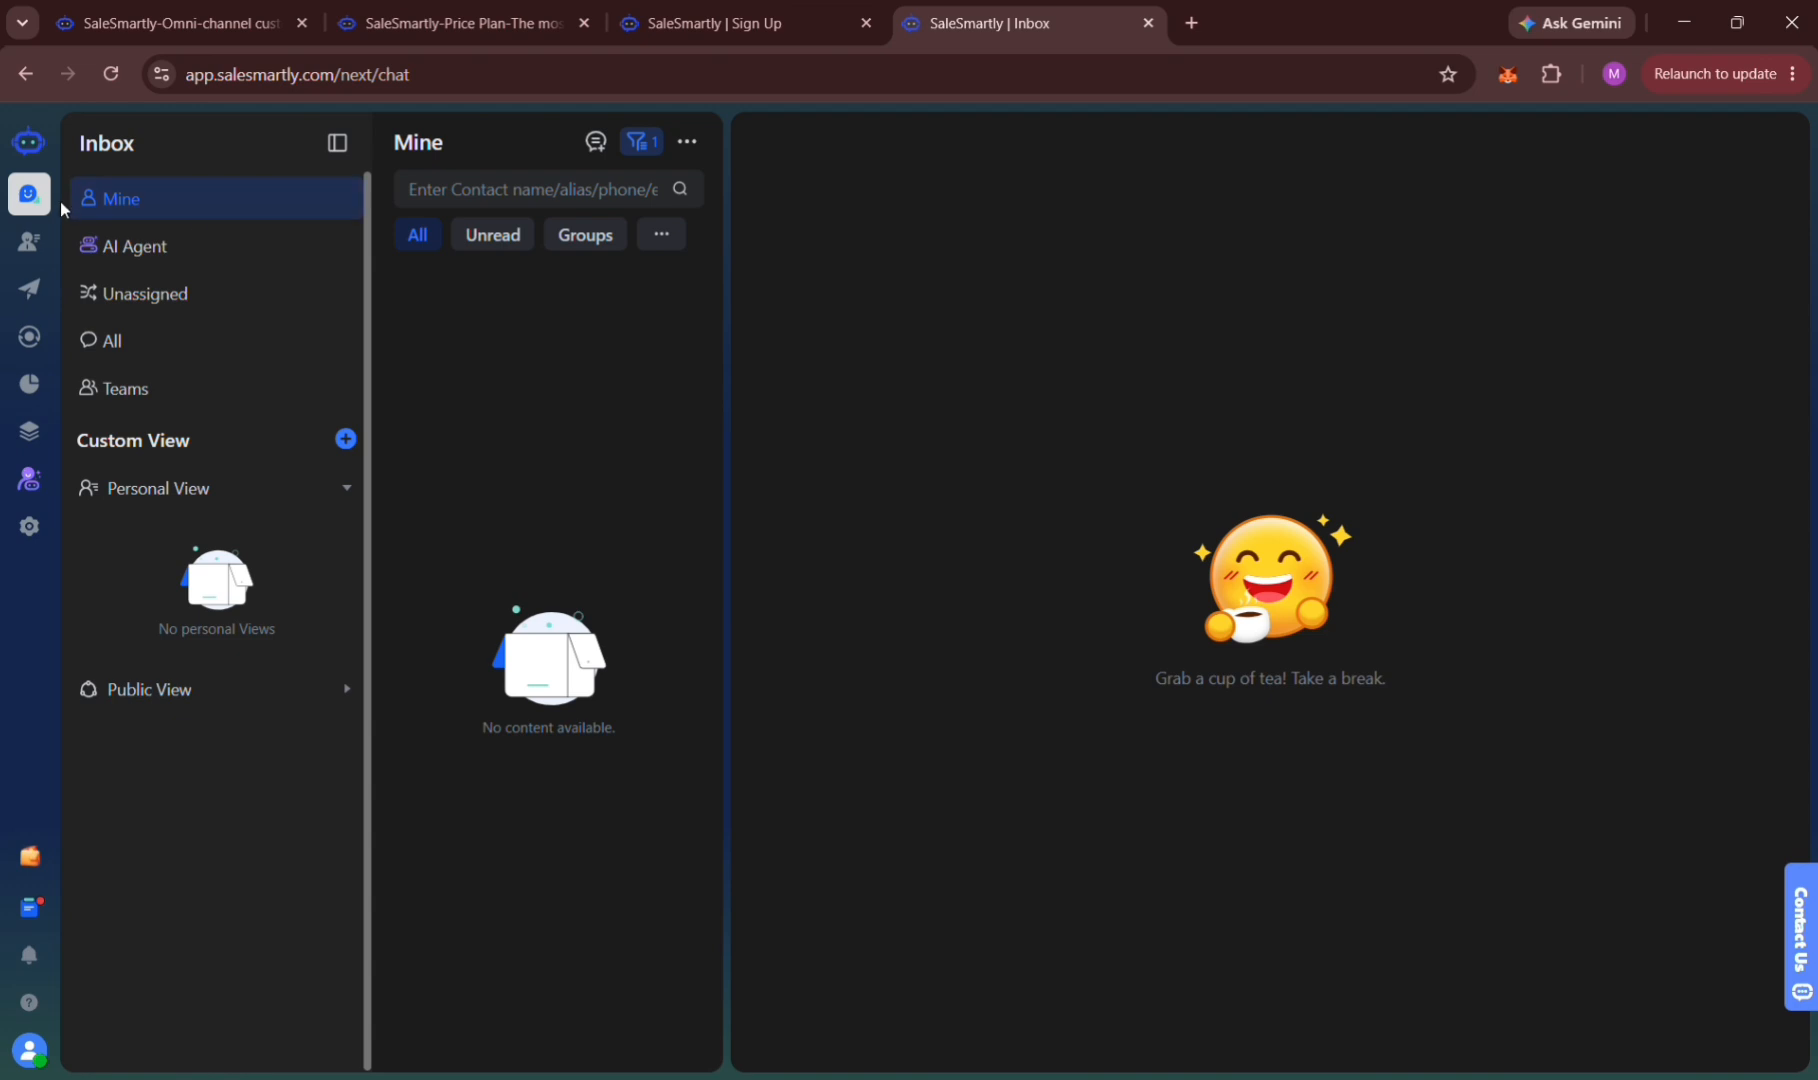
pyautogui.moveTo(55, 194)
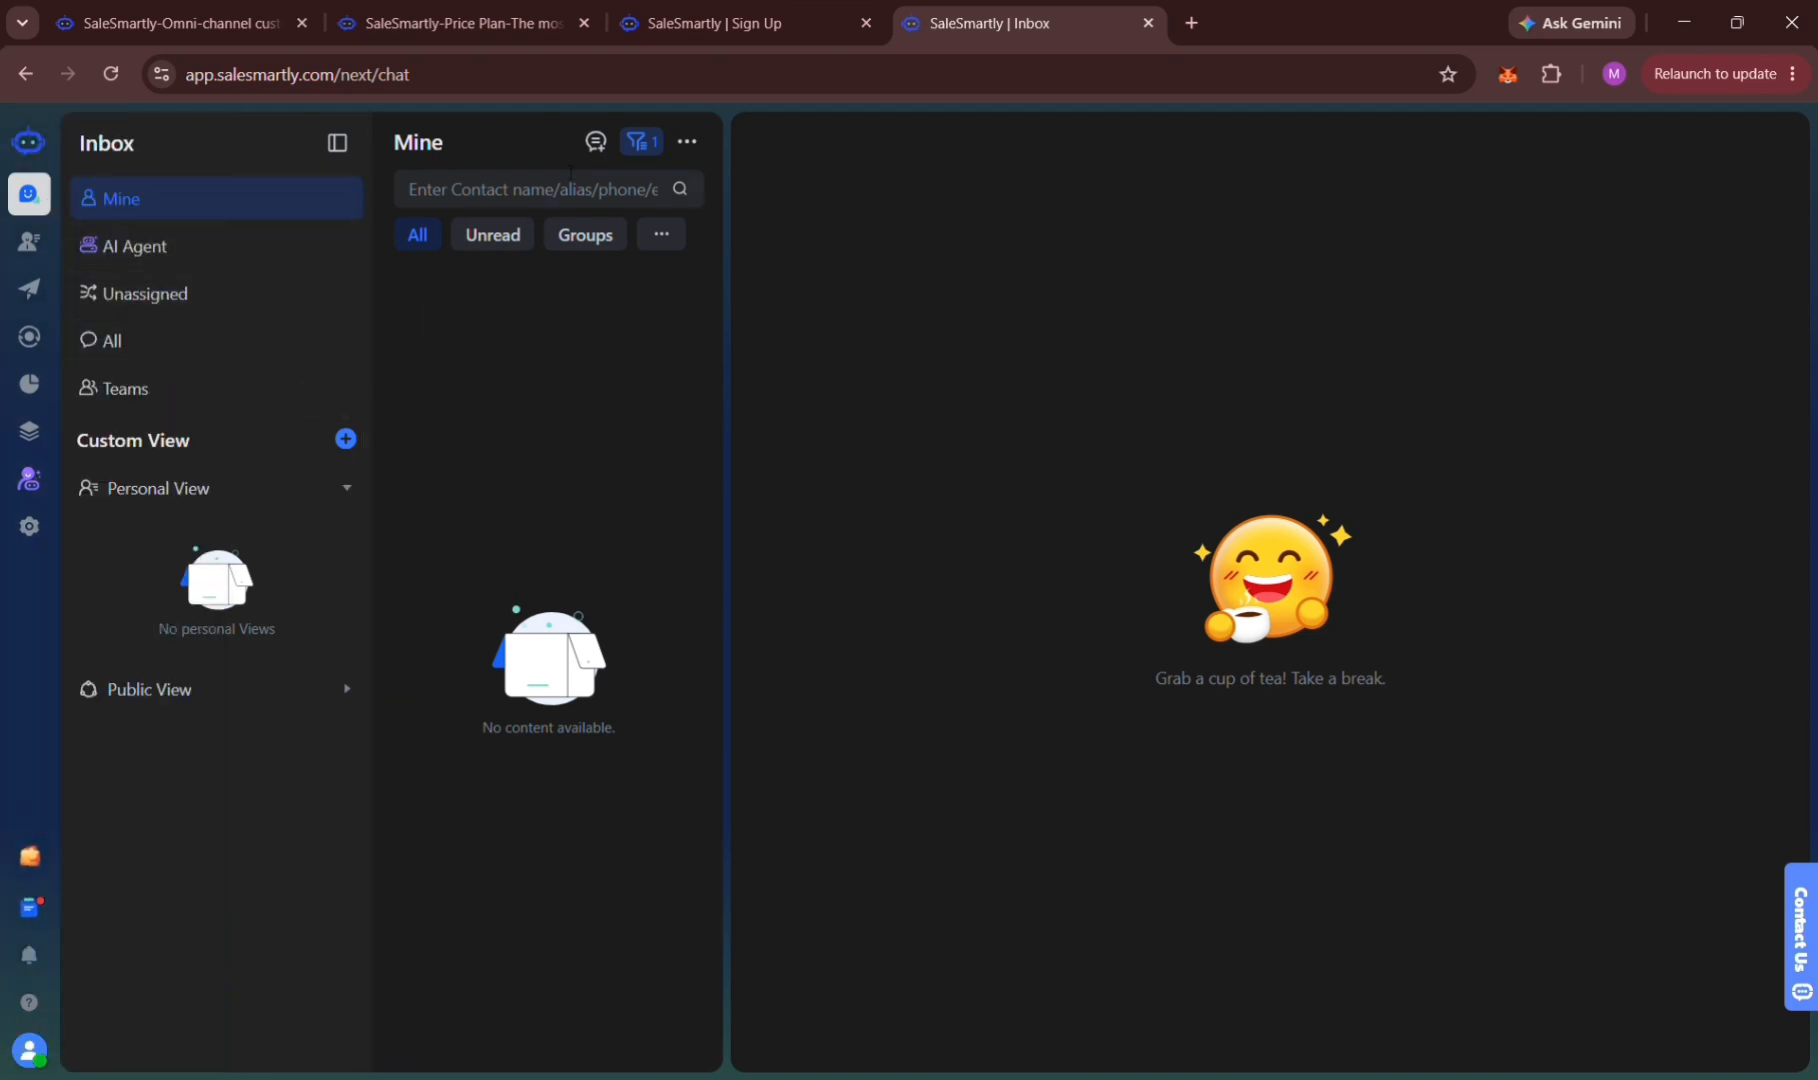
pyautogui.click(687, 142)
pyautogui.click(626, 422)
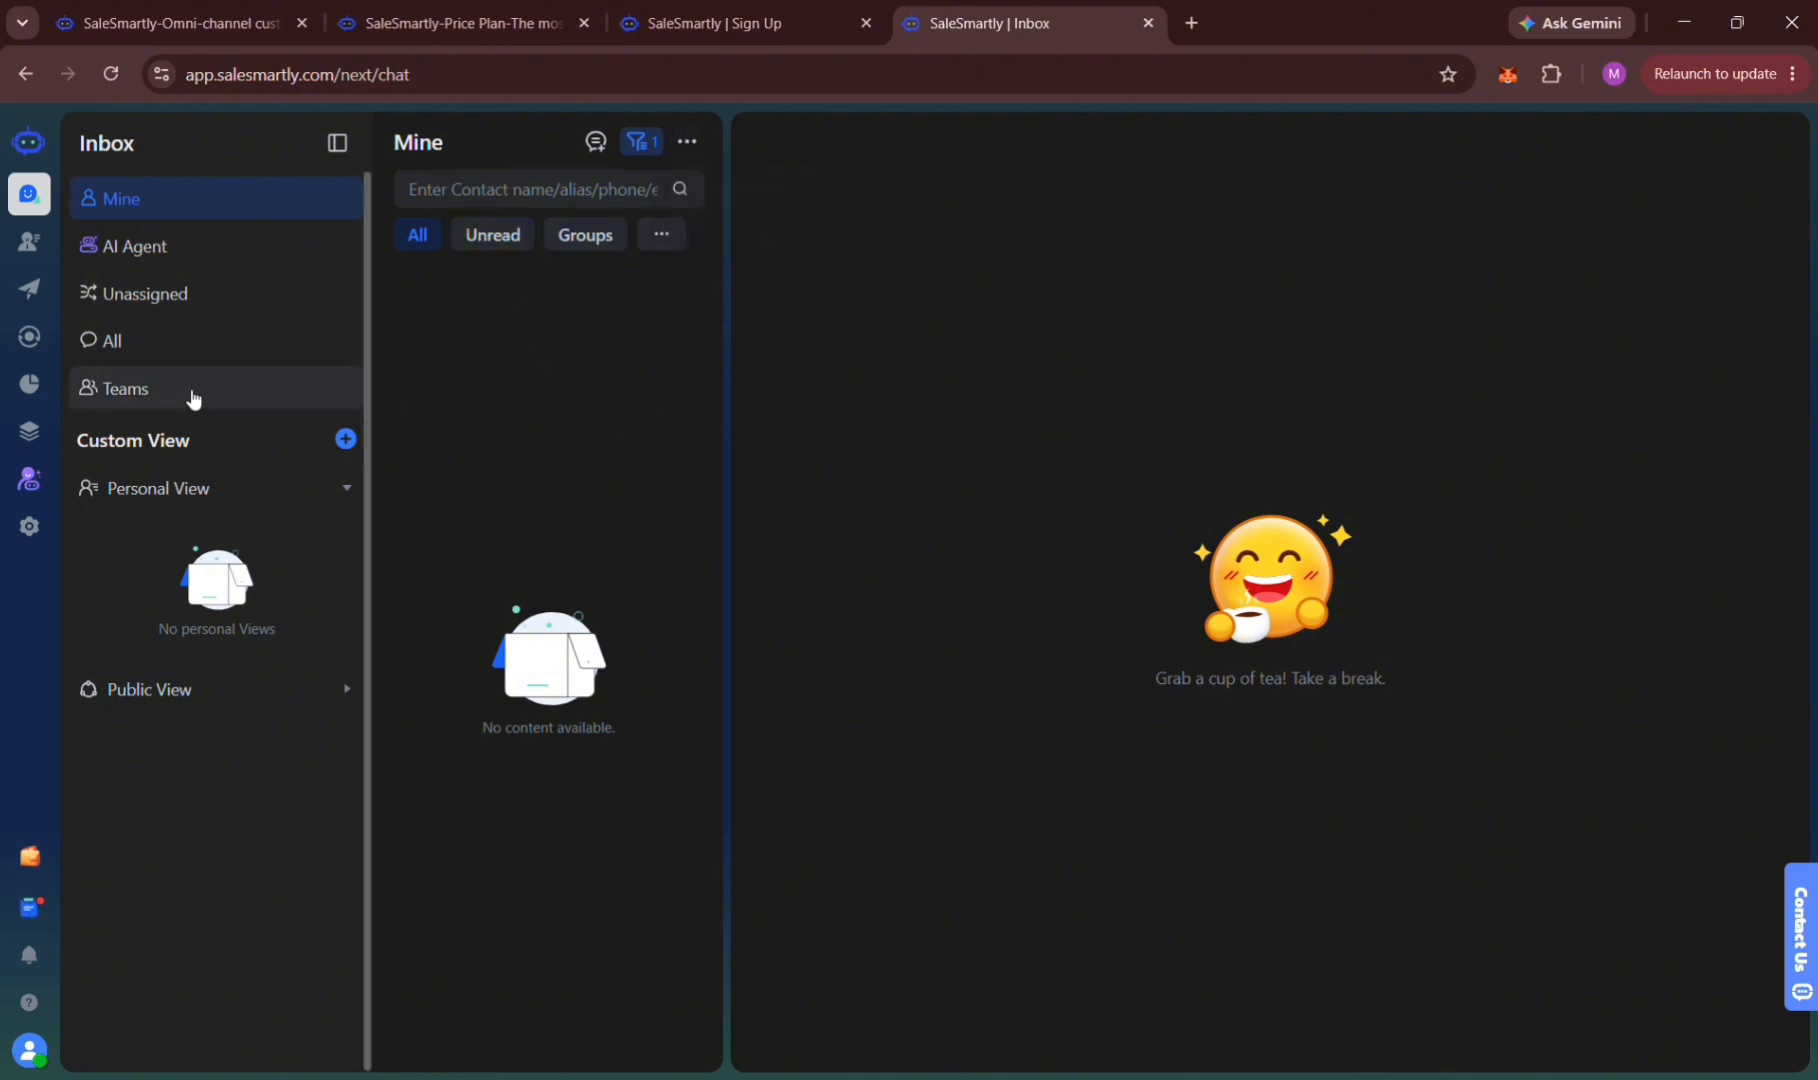
# View the inbox's Unassigned and Teams conversation lists and collapse the Personal View group.
pyautogui.click(147, 290)
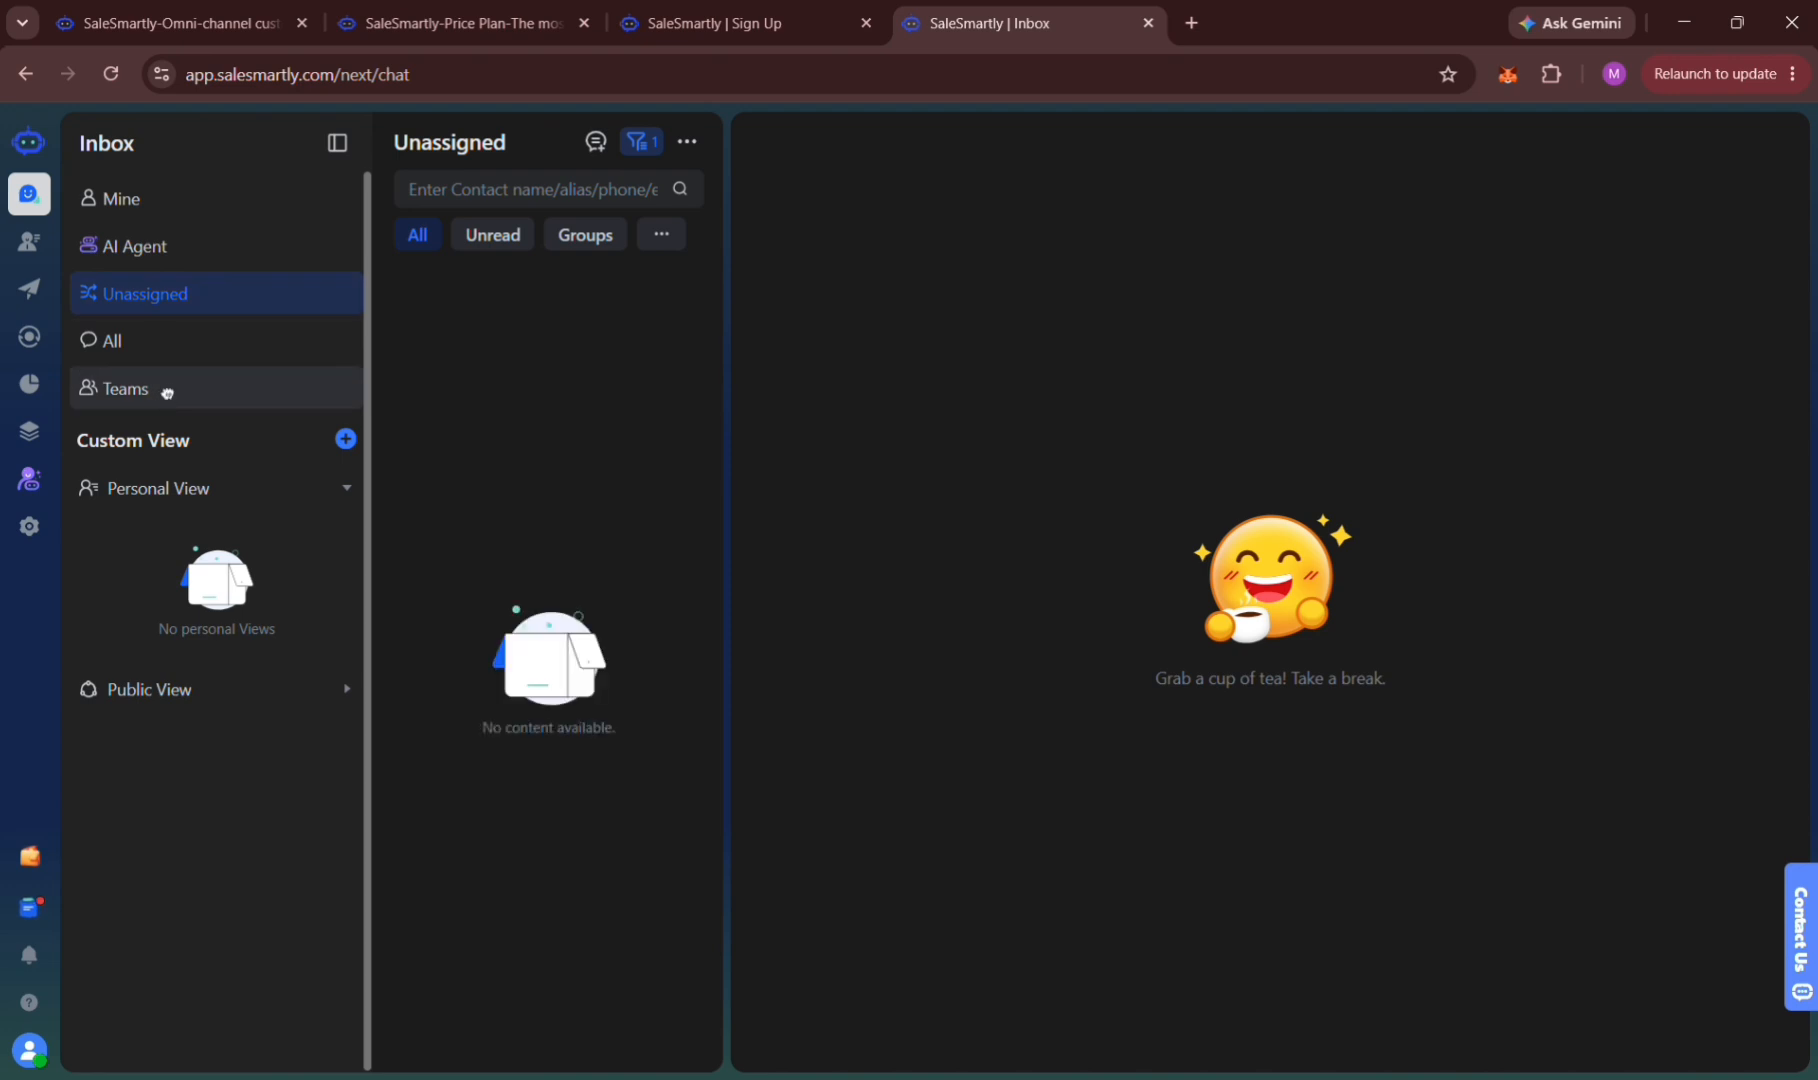
pyautogui.click(165, 392)
pyautogui.click(186, 496)
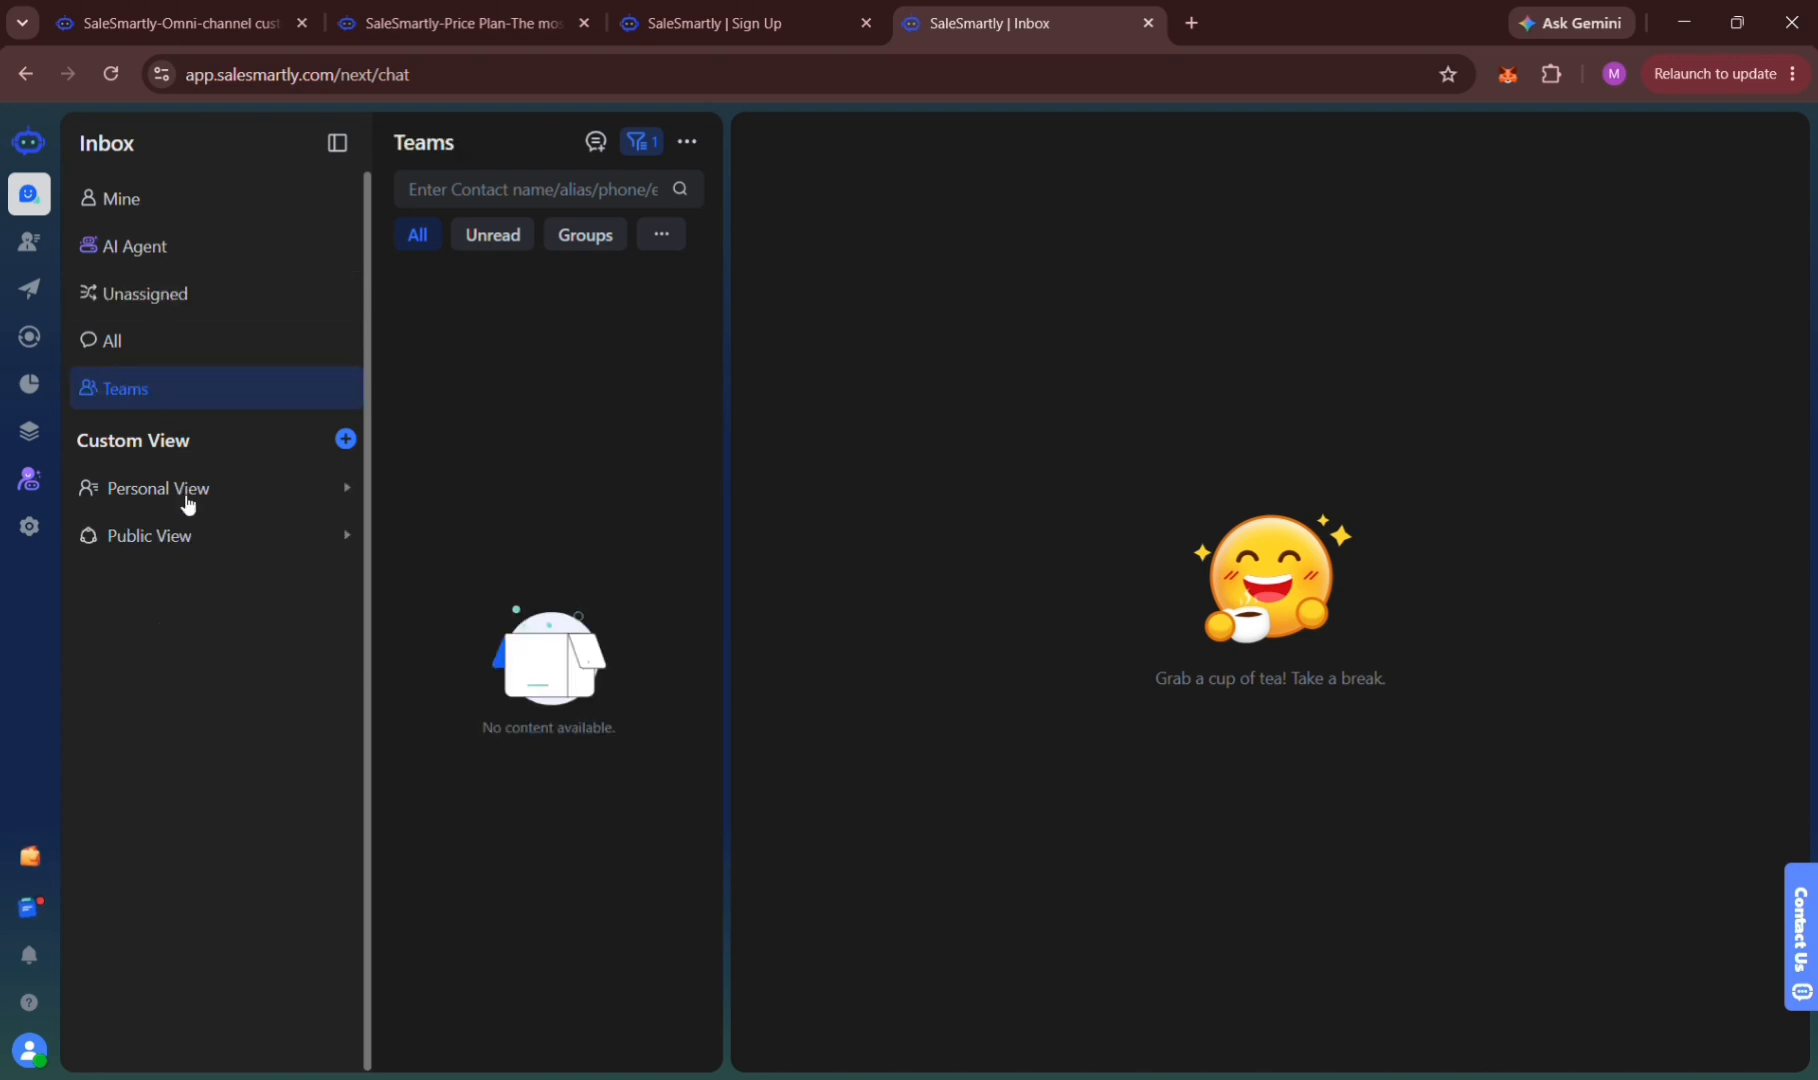
# Open the My client view in the contact list and bring up the form for adding a single customer.
pyautogui.click(25, 255)
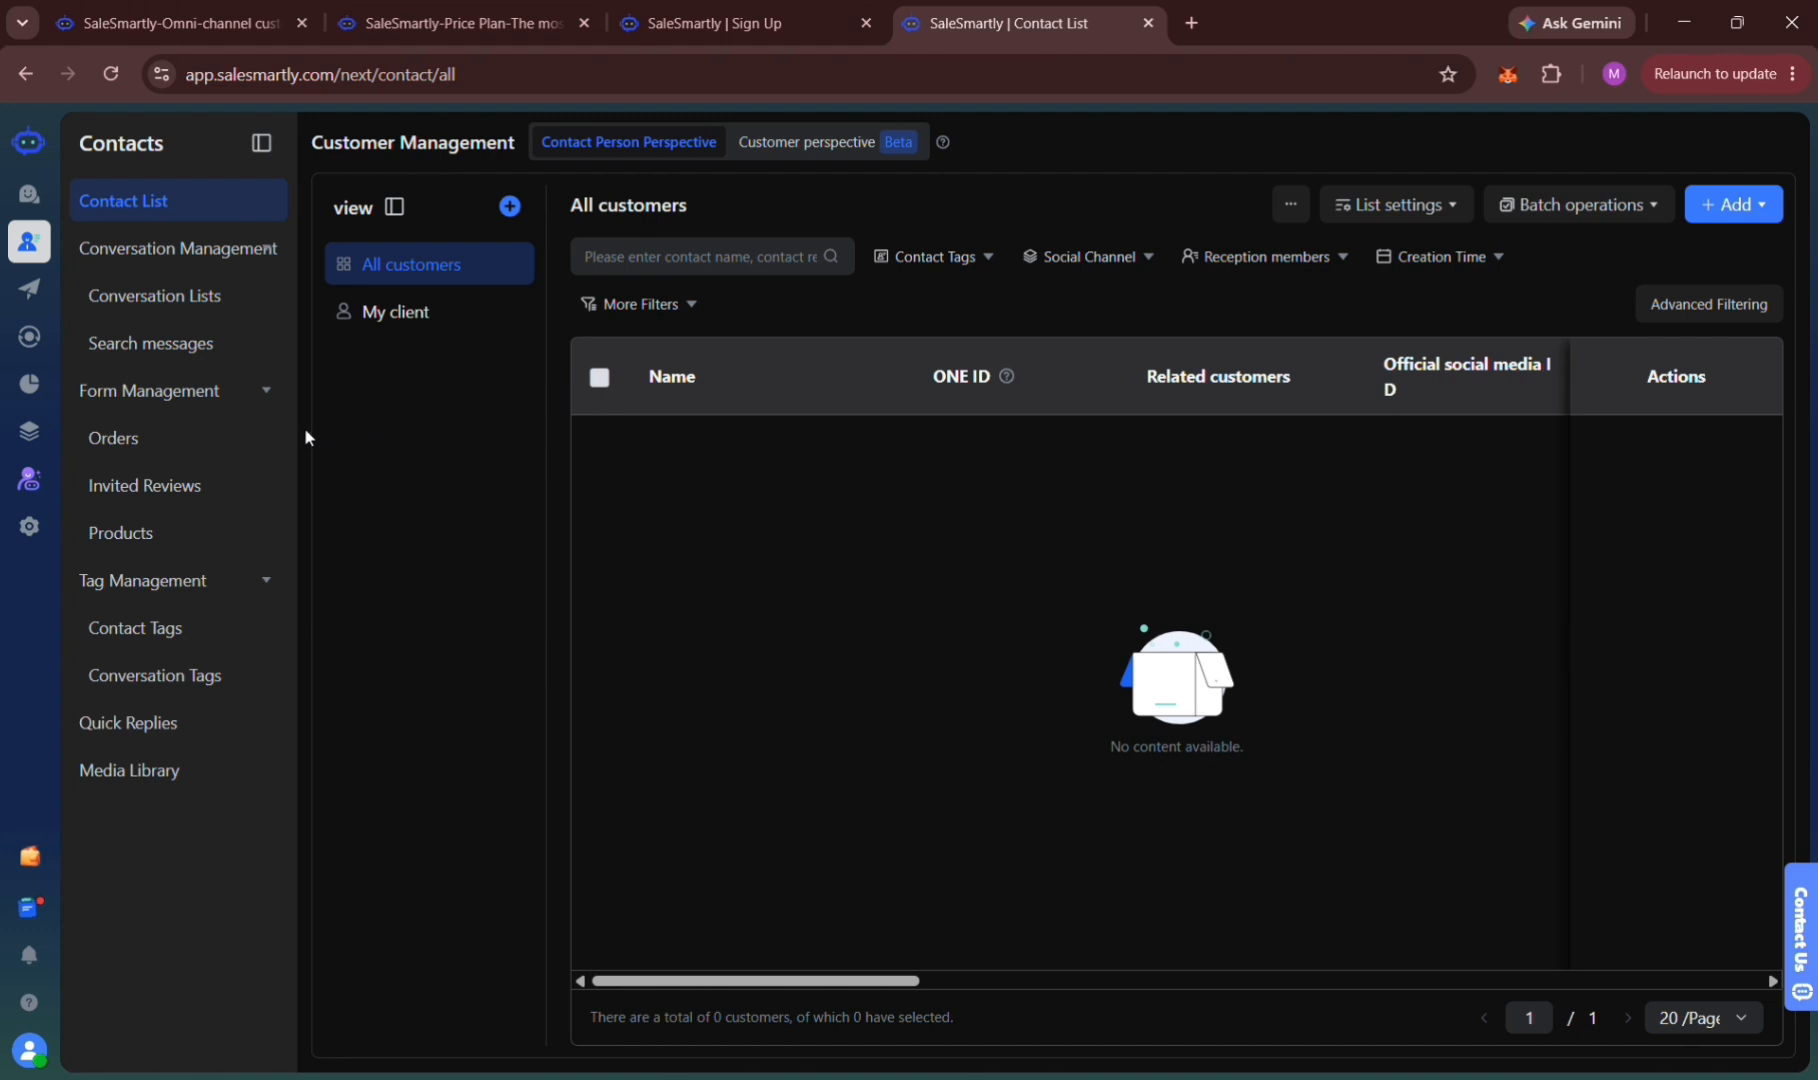
pyautogui.click(415, 314)
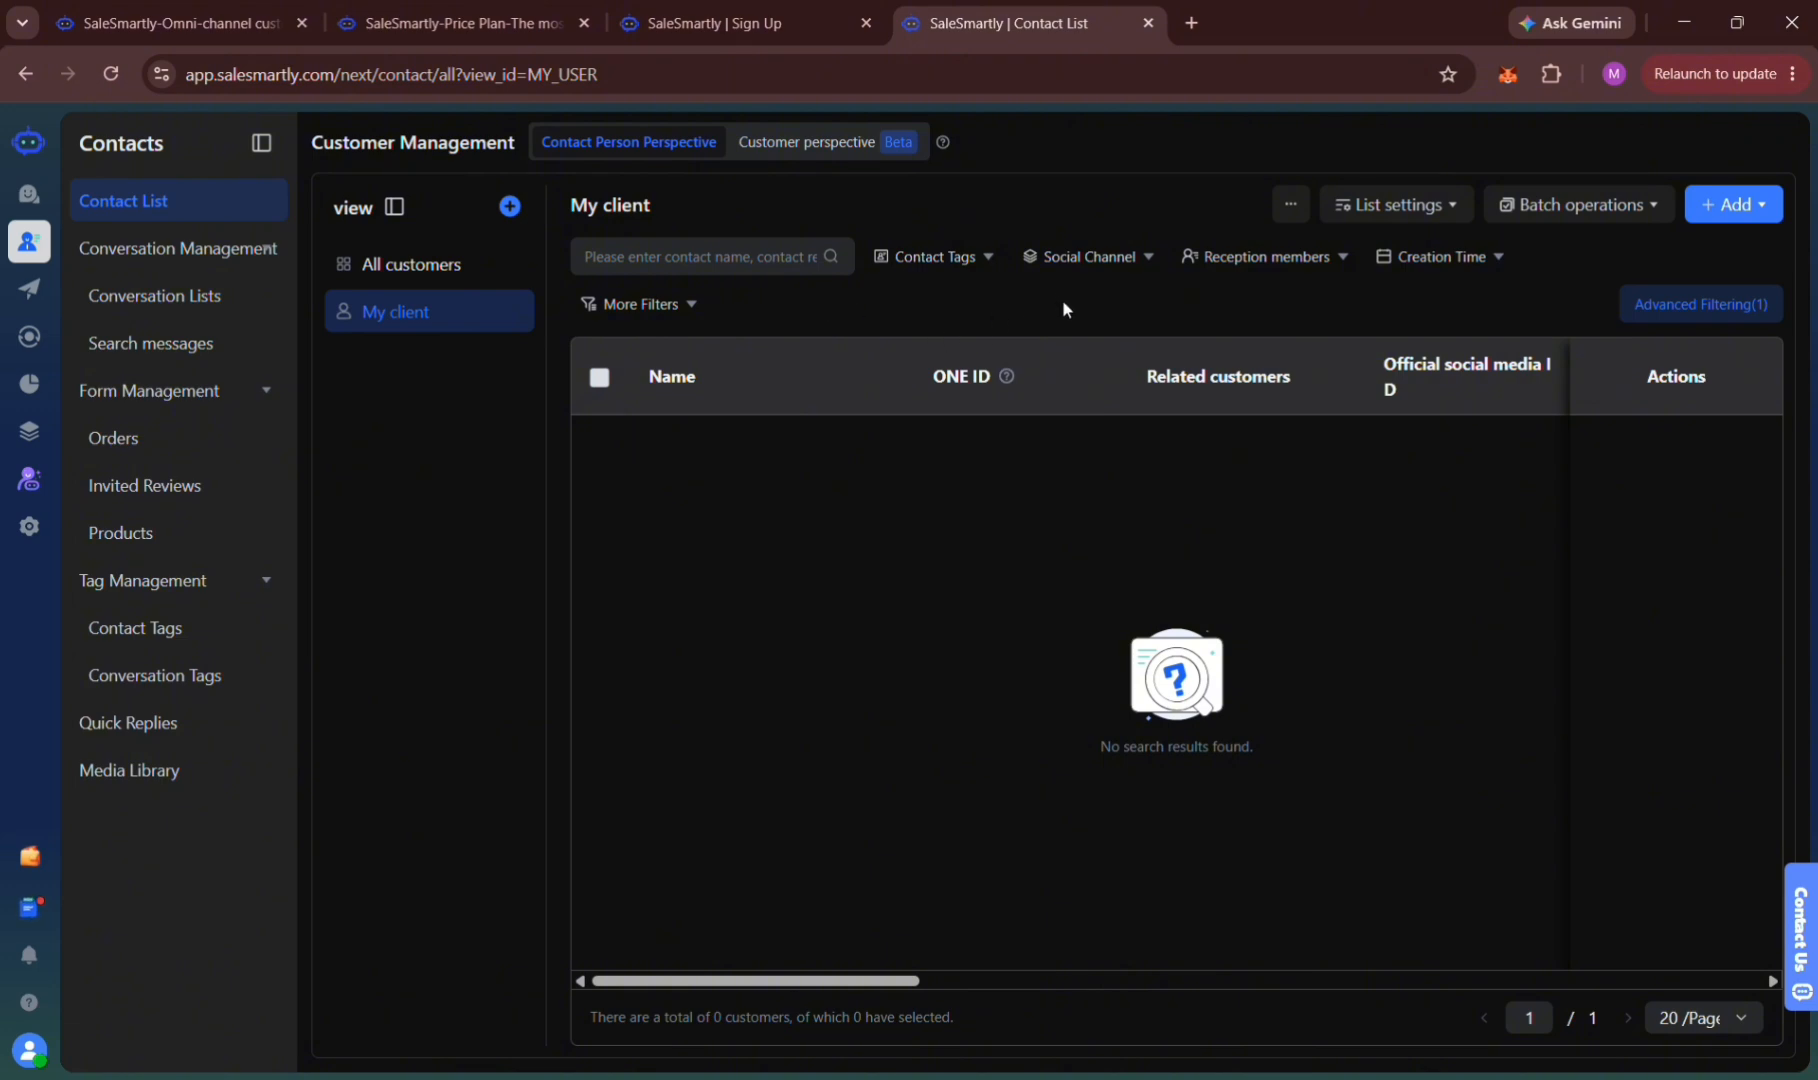
pyautogui.click(1768, 215)
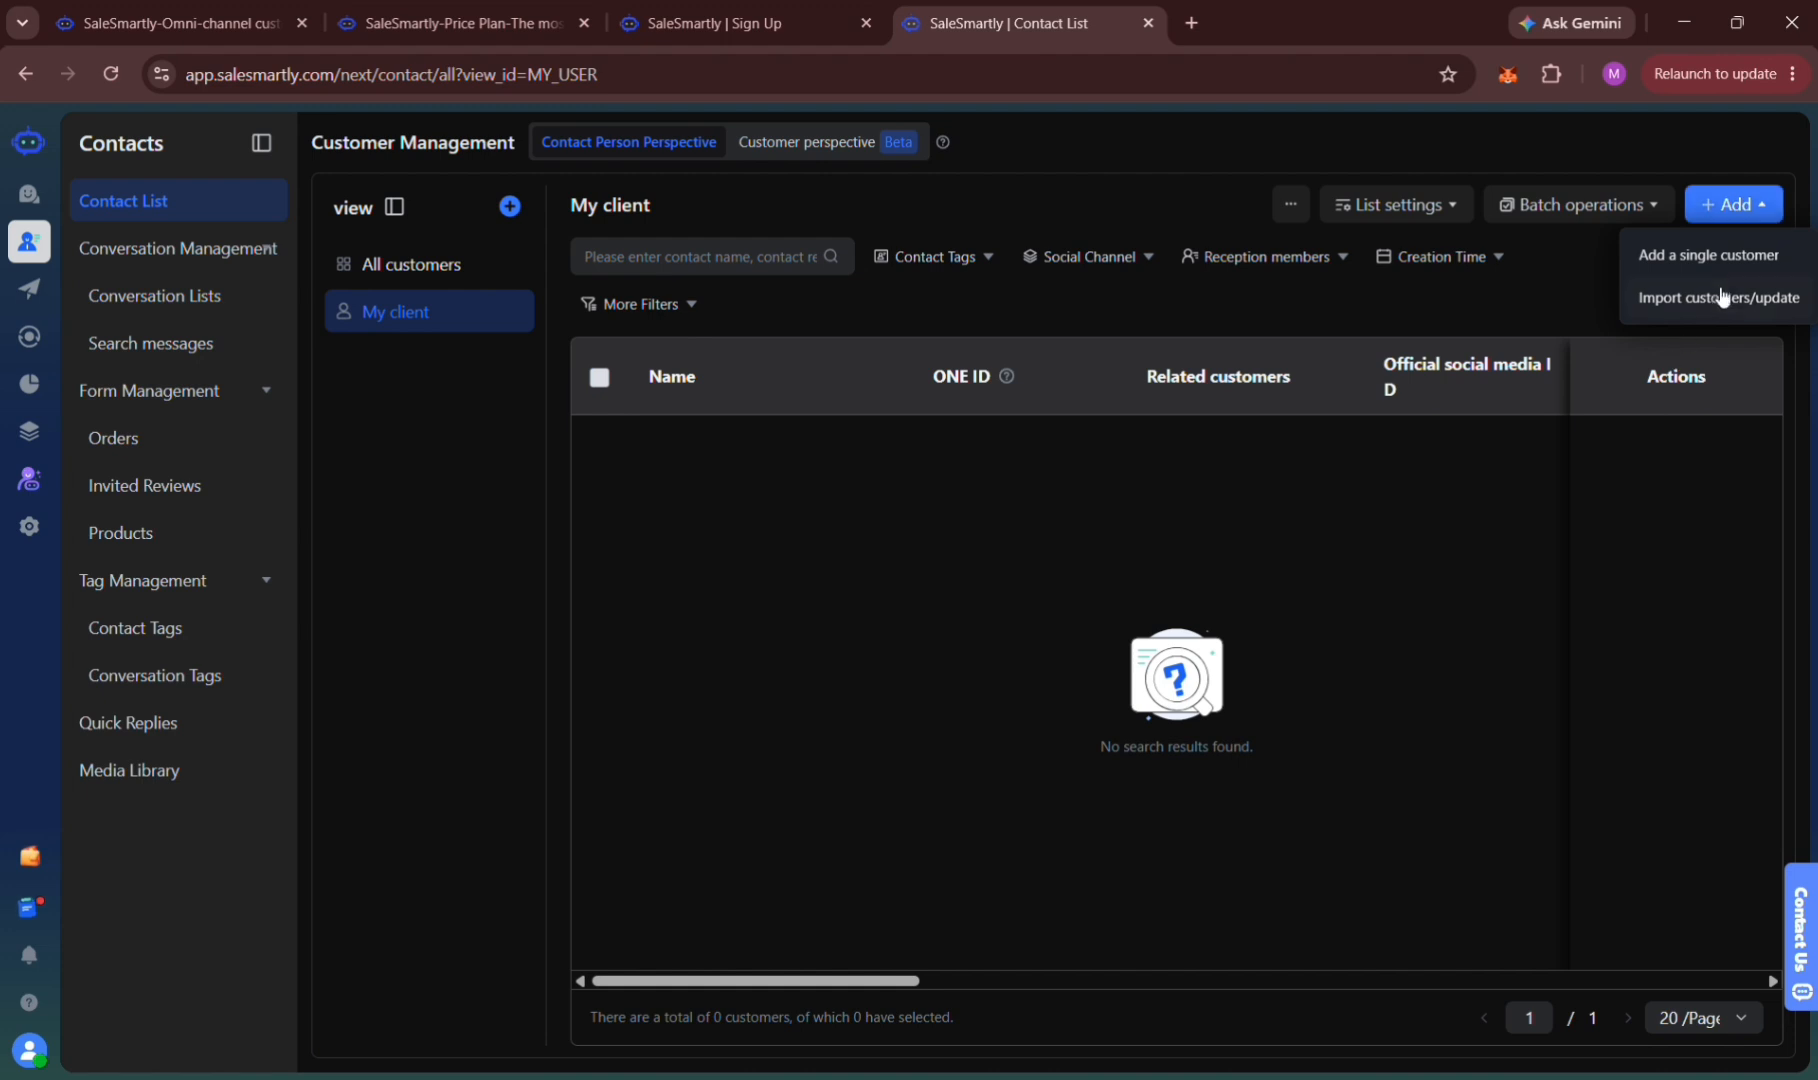
pyautogui.click(1735, 266)
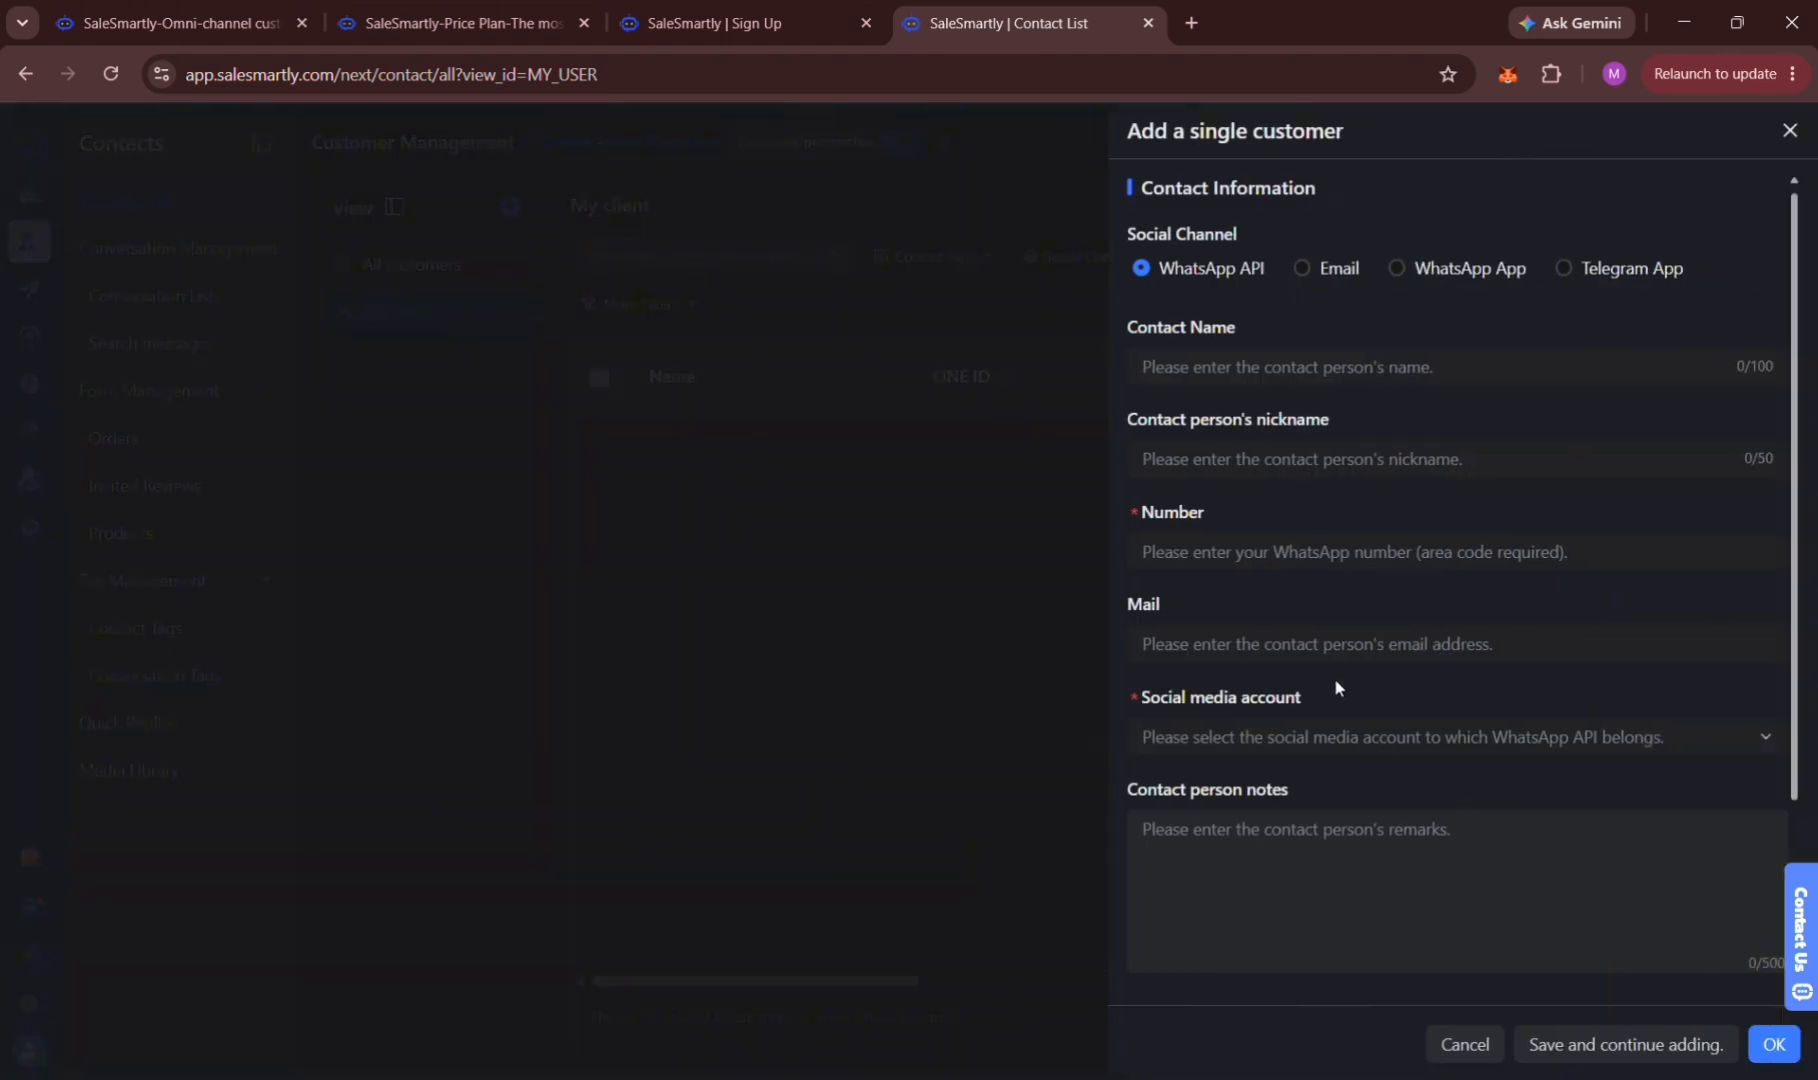
# Review the fields of the form for adding a single customer and close it without saving.
pyautogui.scroll(-3, 1336, 686)
pyautogui.scroll(3, 1344, 688)
pyautogui.click(842, 681)
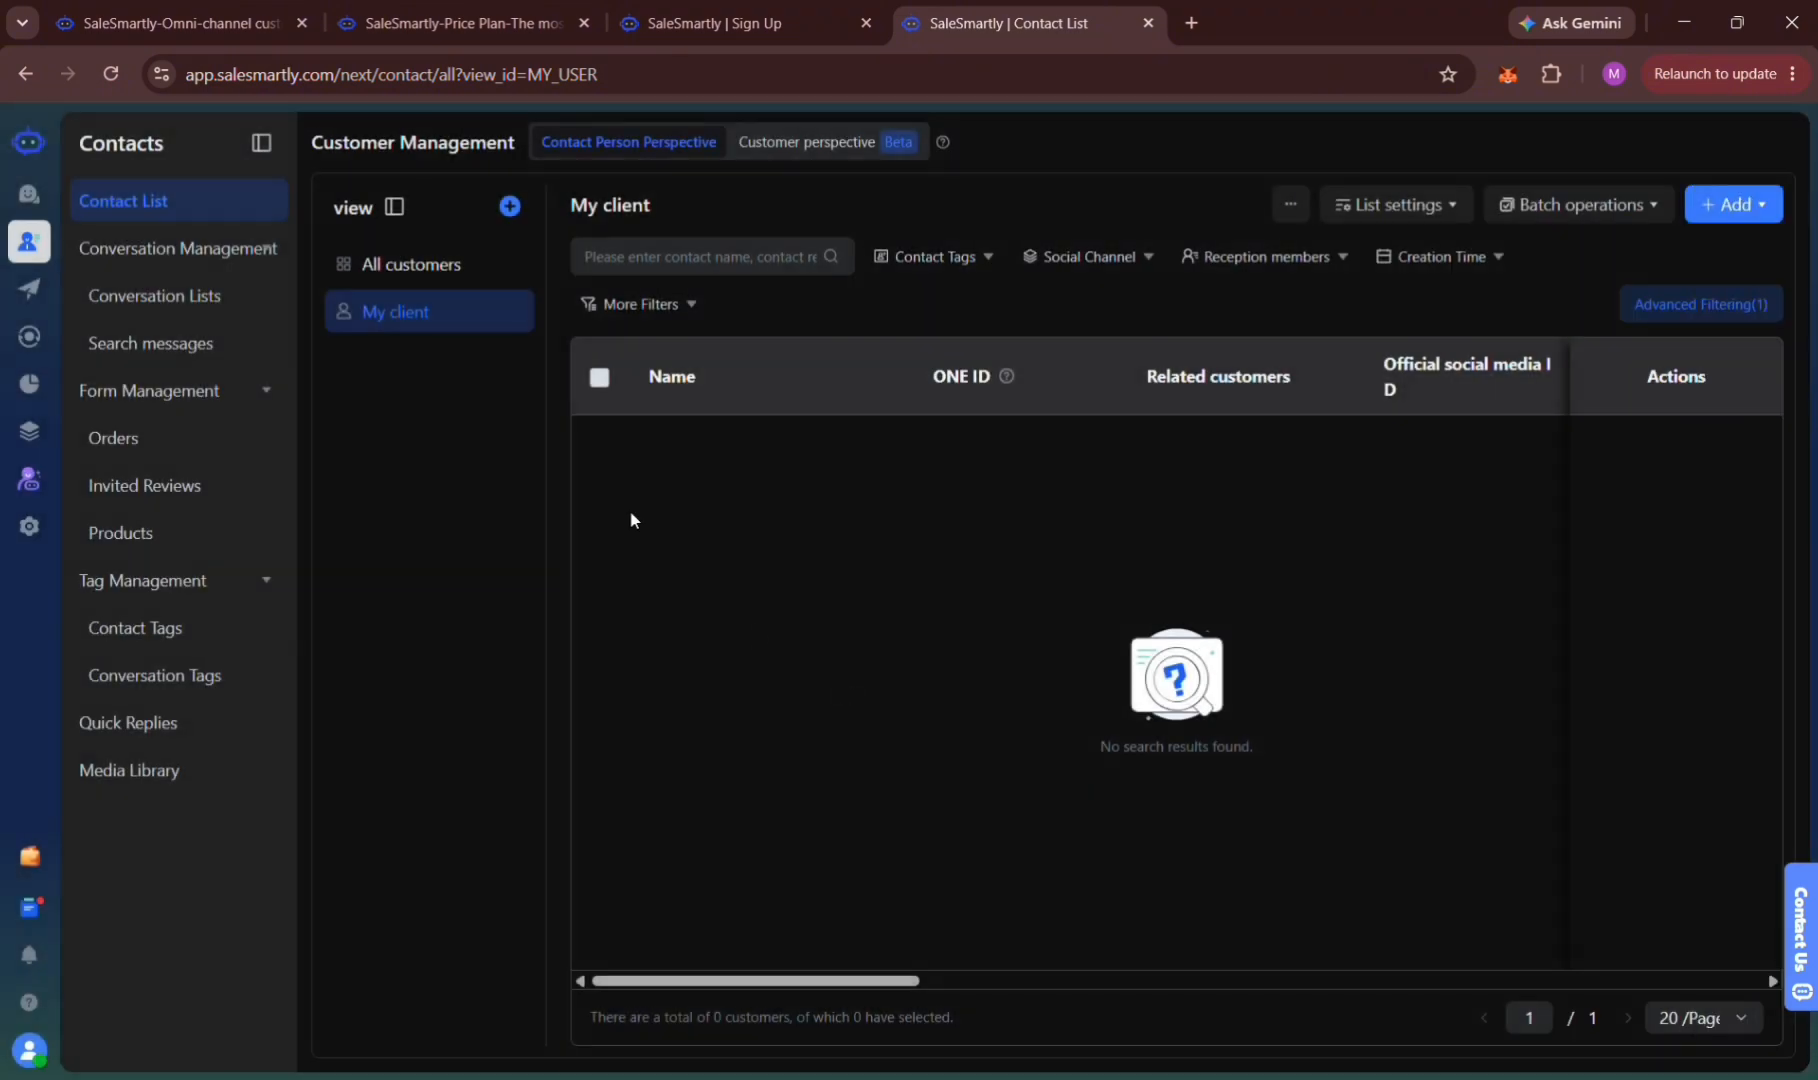
# Collapse and re-expand the Conversation Management group and view the search criteria available for the My client list.
pyautogui.click(195, 250)
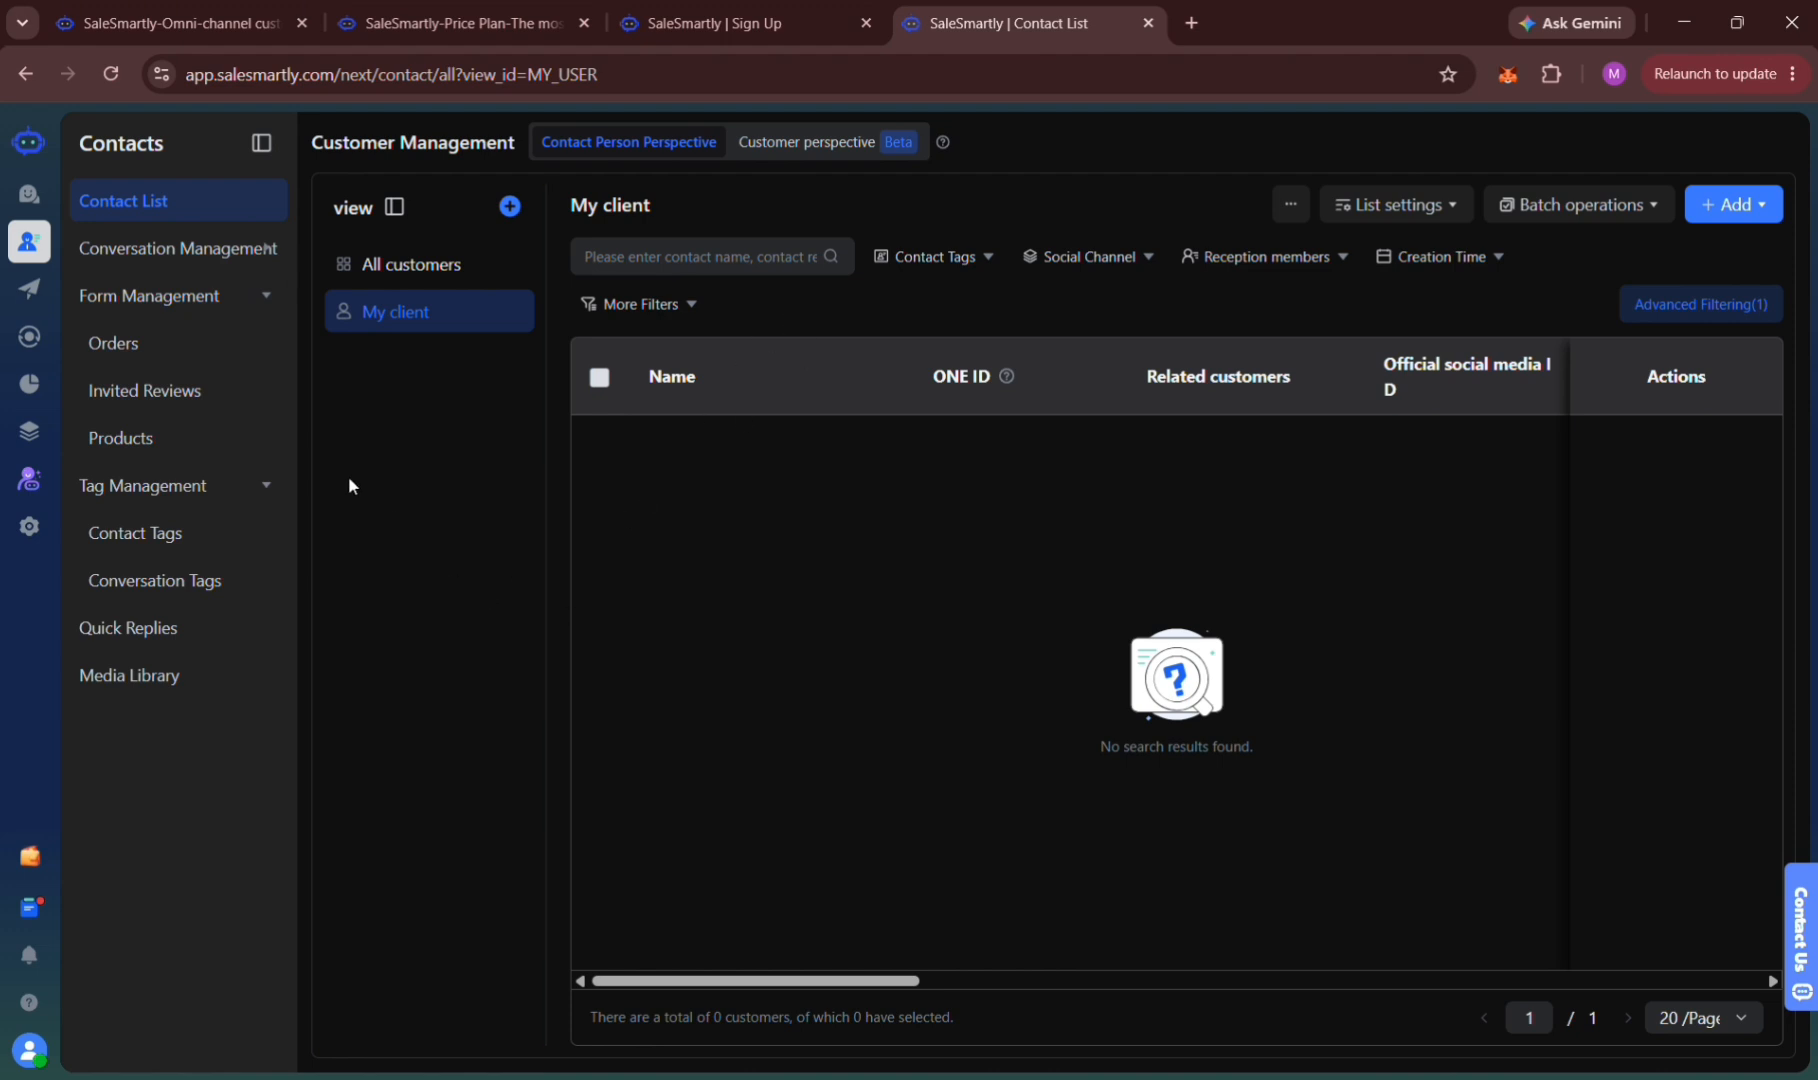
pyautogui.click(162, 256)
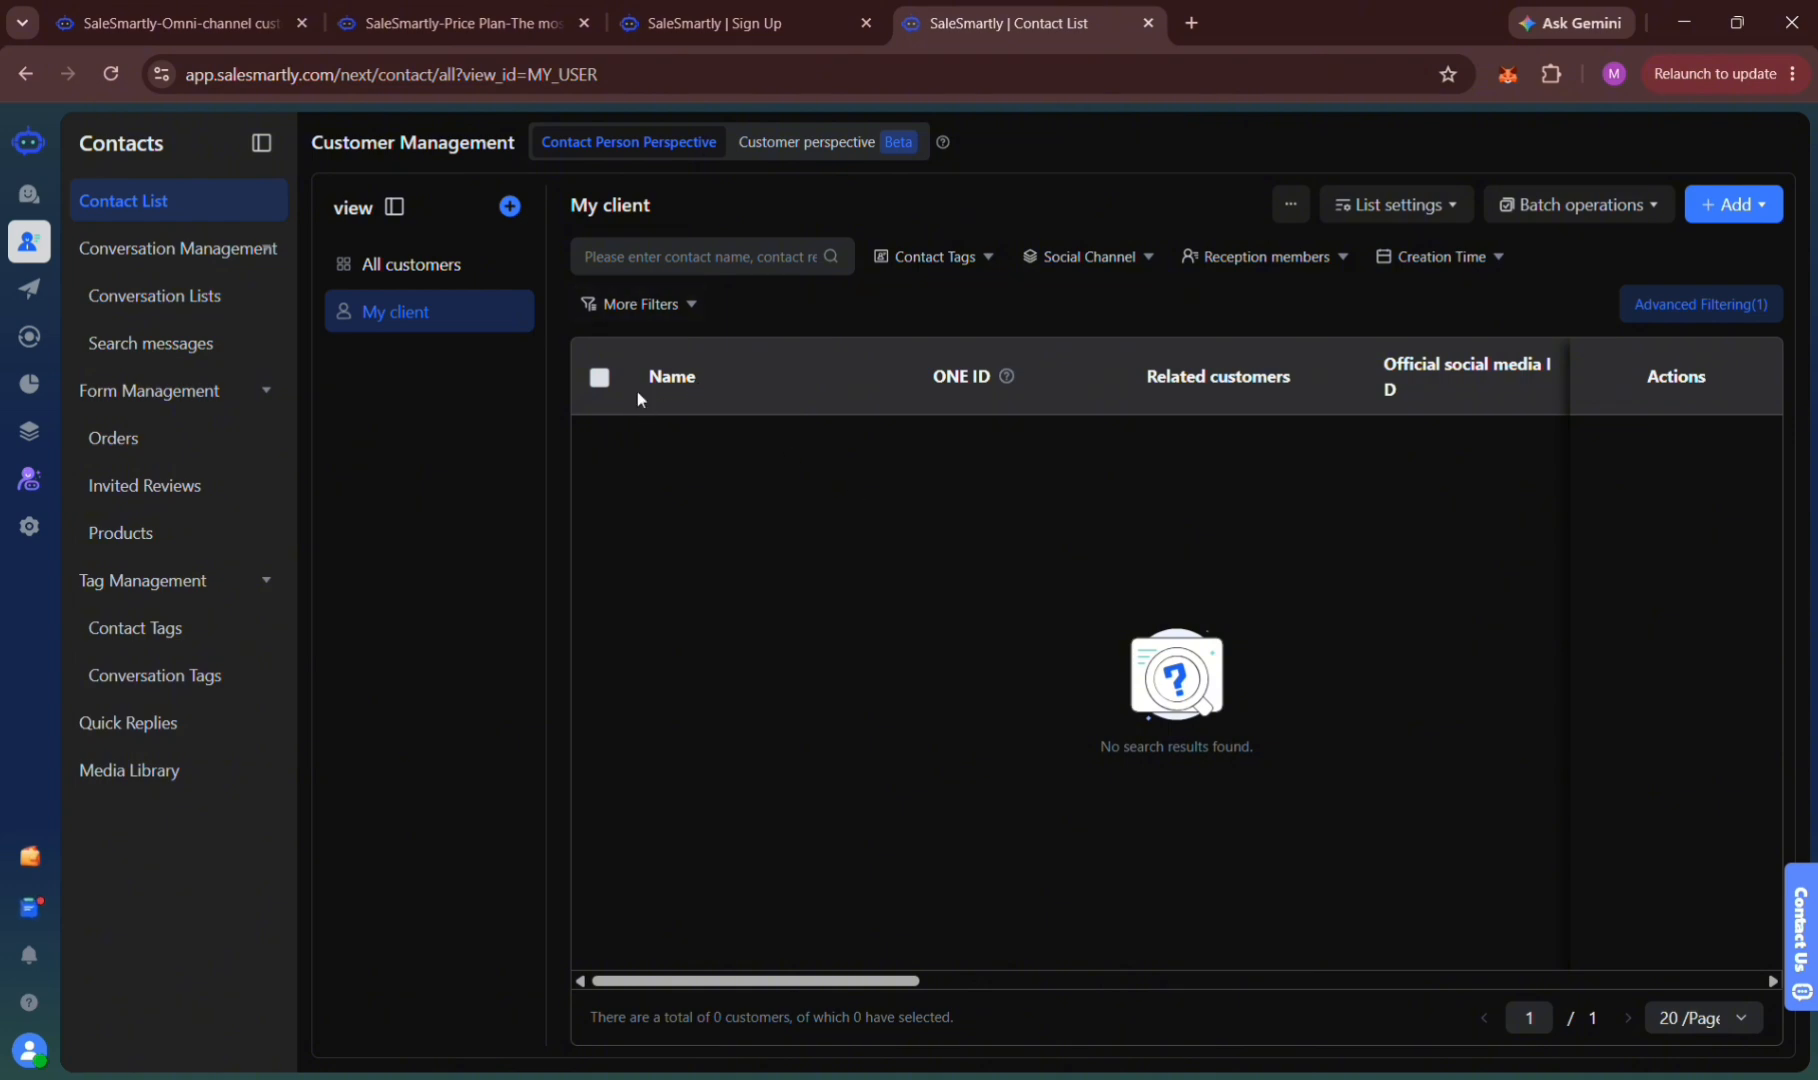
pyautogui.click(756, 252)
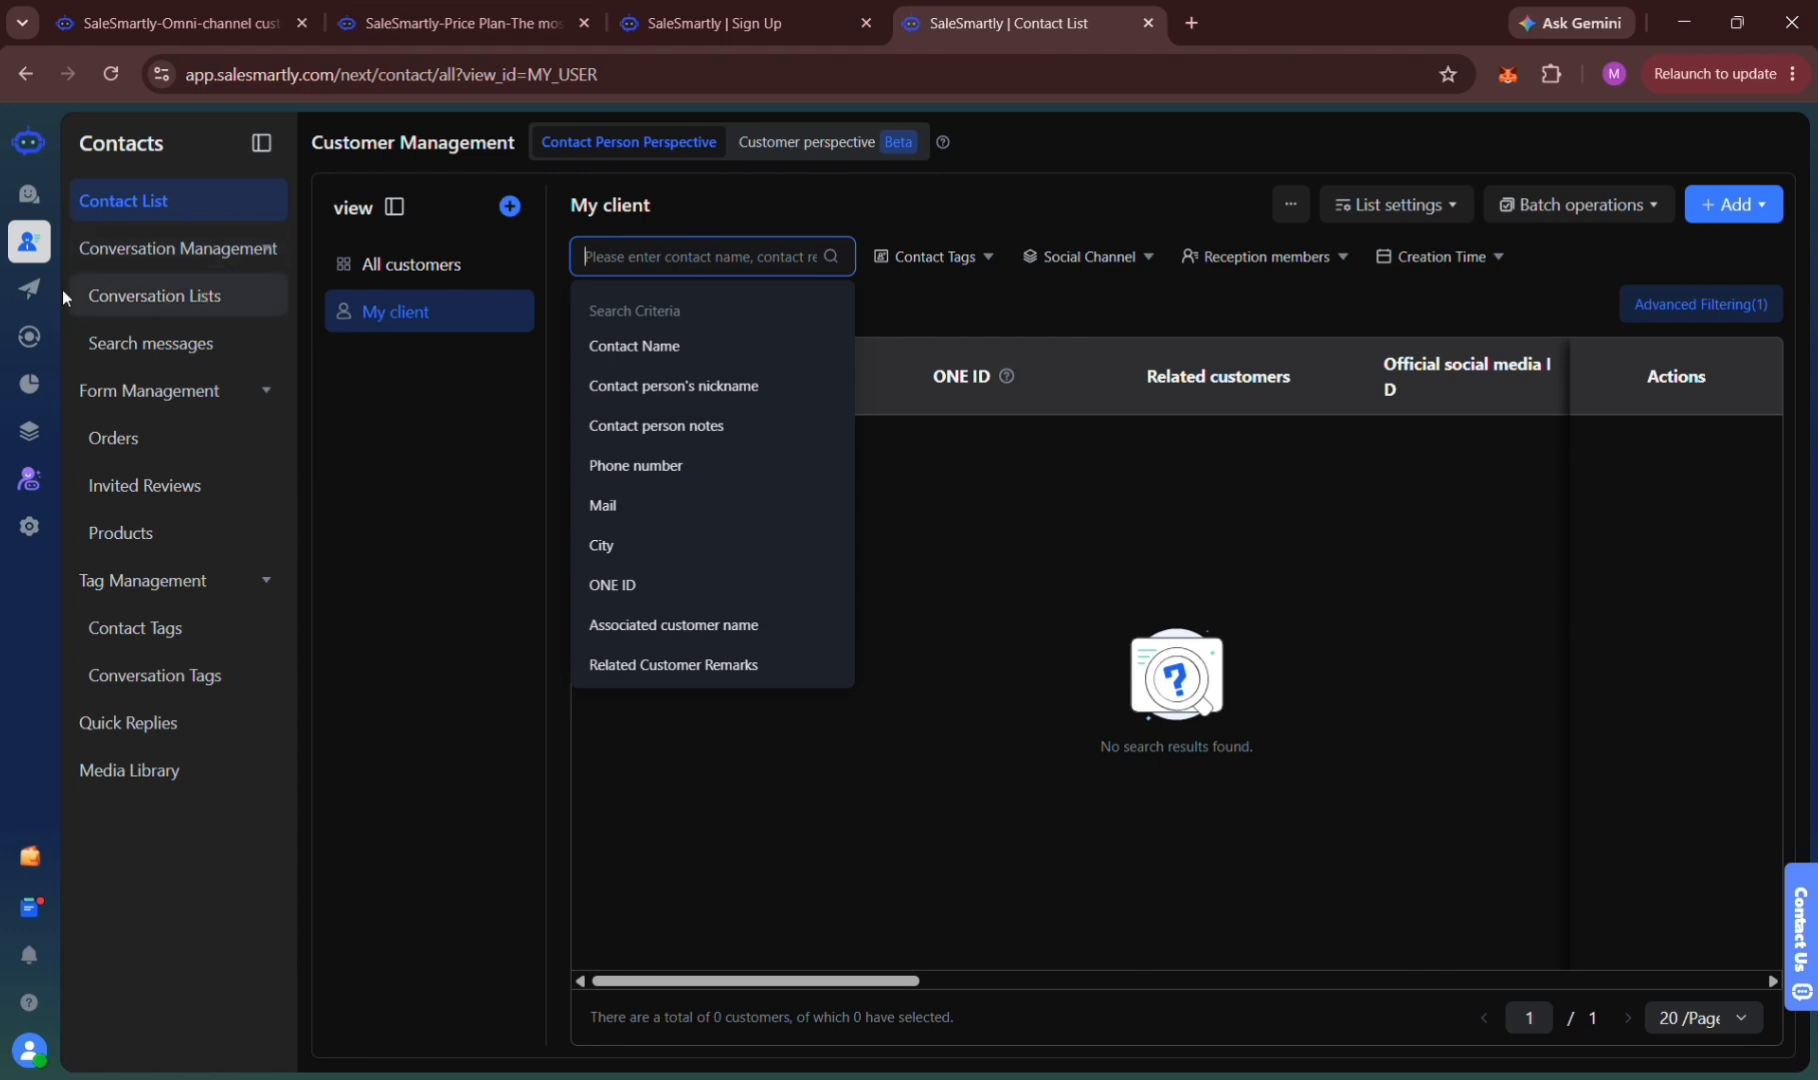
# Go to the Marketing section and view the Broadcast Plans list.
pyautogui.moveTo(62, 290)
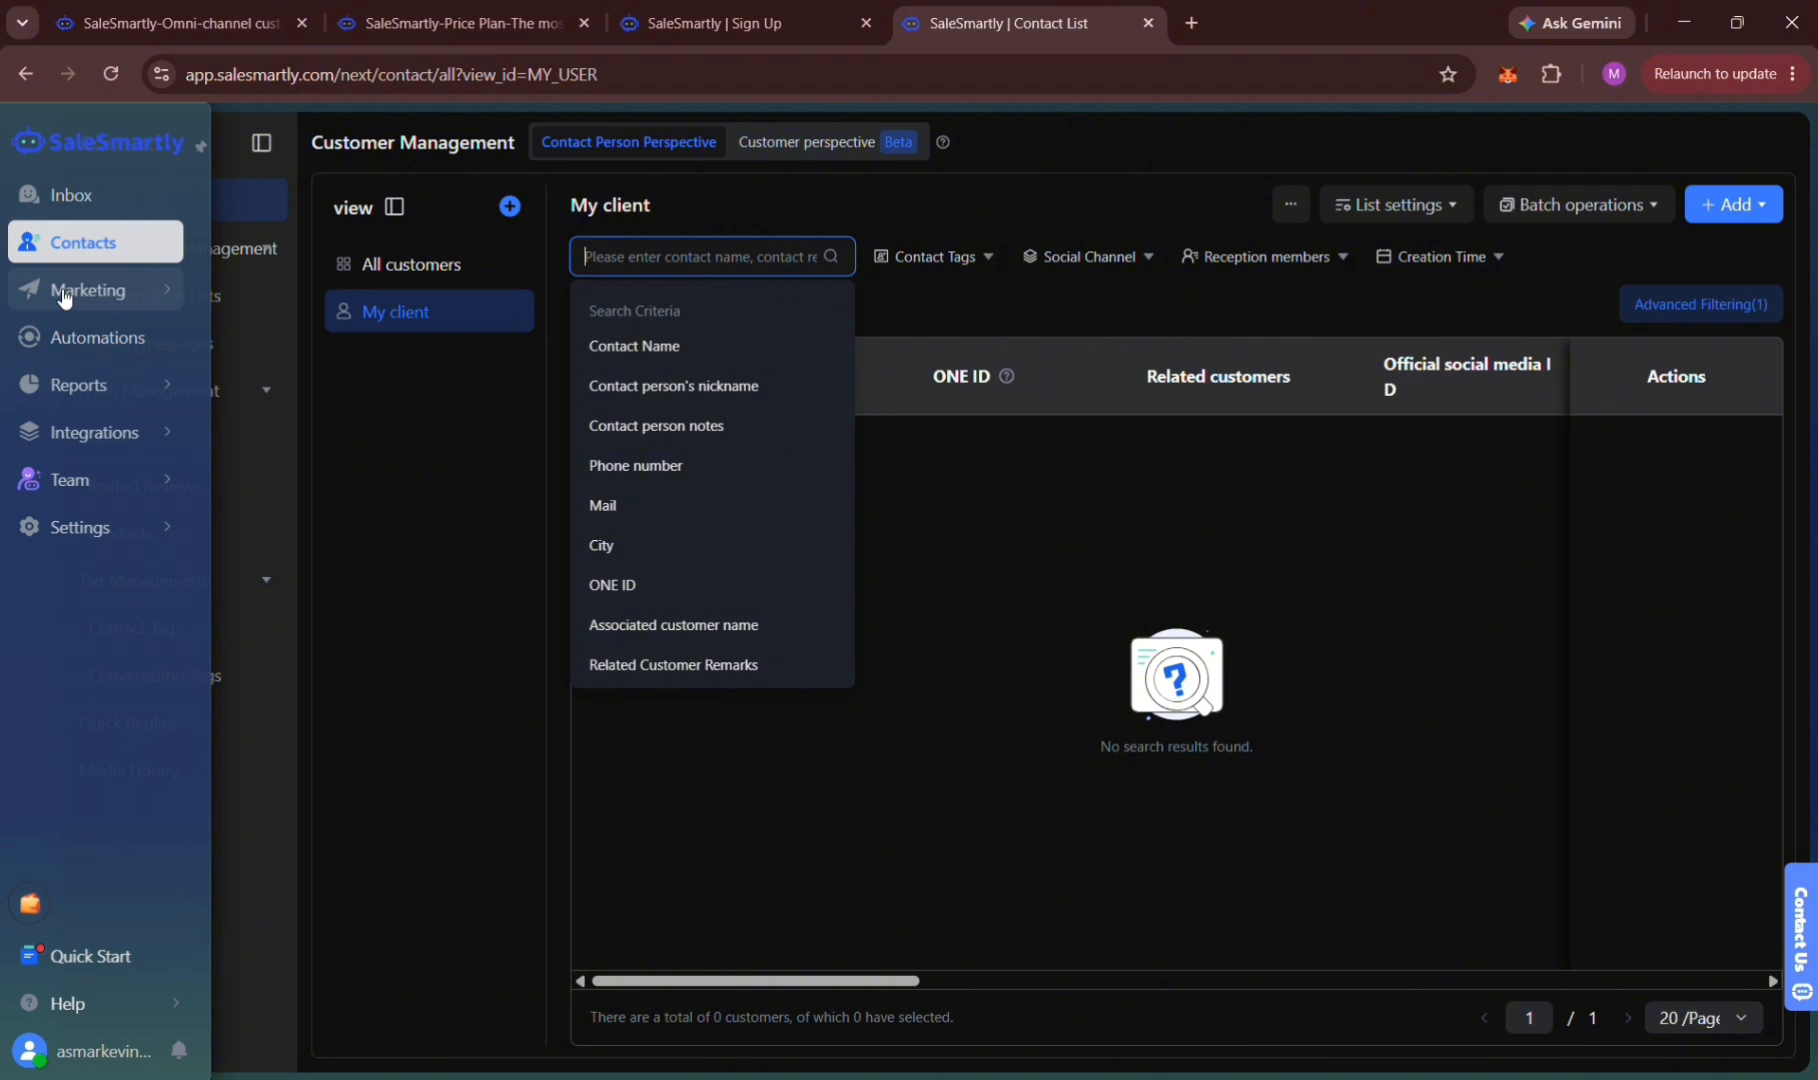
pyautogui.click(148, 300)
pyautogui.click(148, 308)
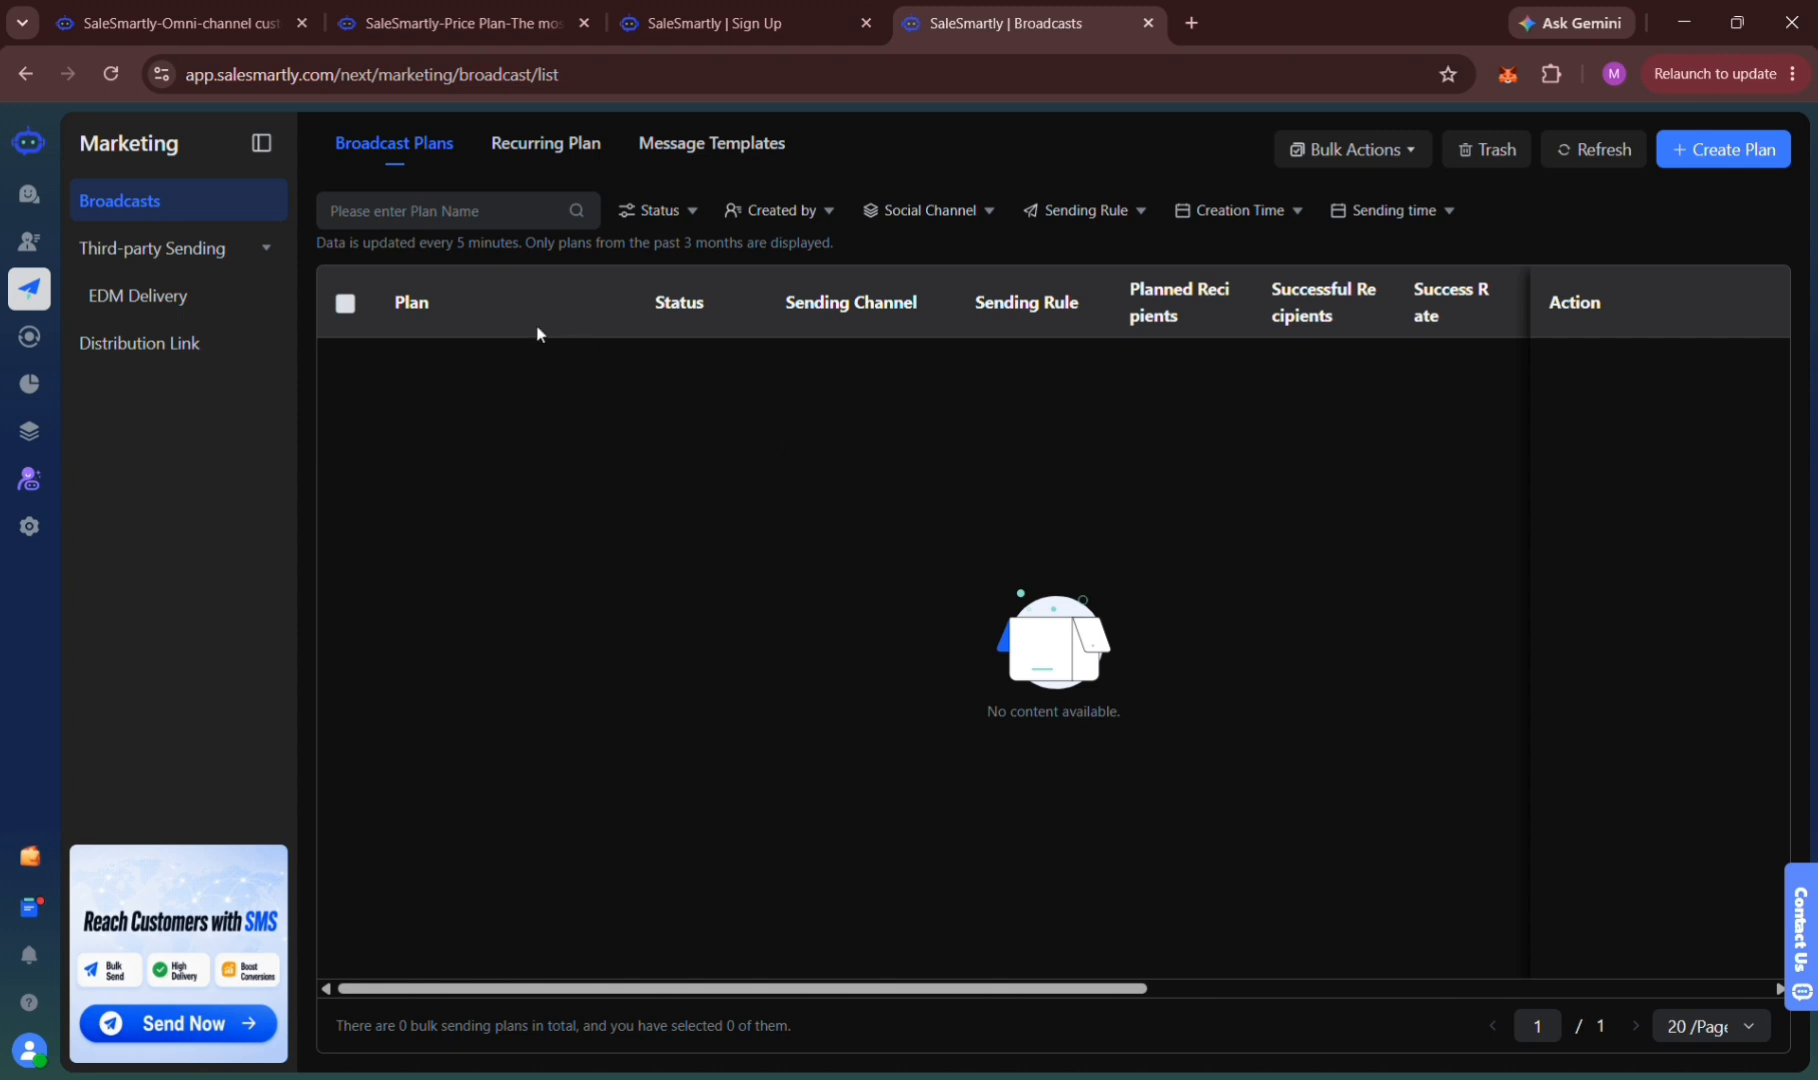
# Open the EDM Delivery page in the Marketing section and skip its mass mailing introduction.
pyautogui.moveTo(49, 349)
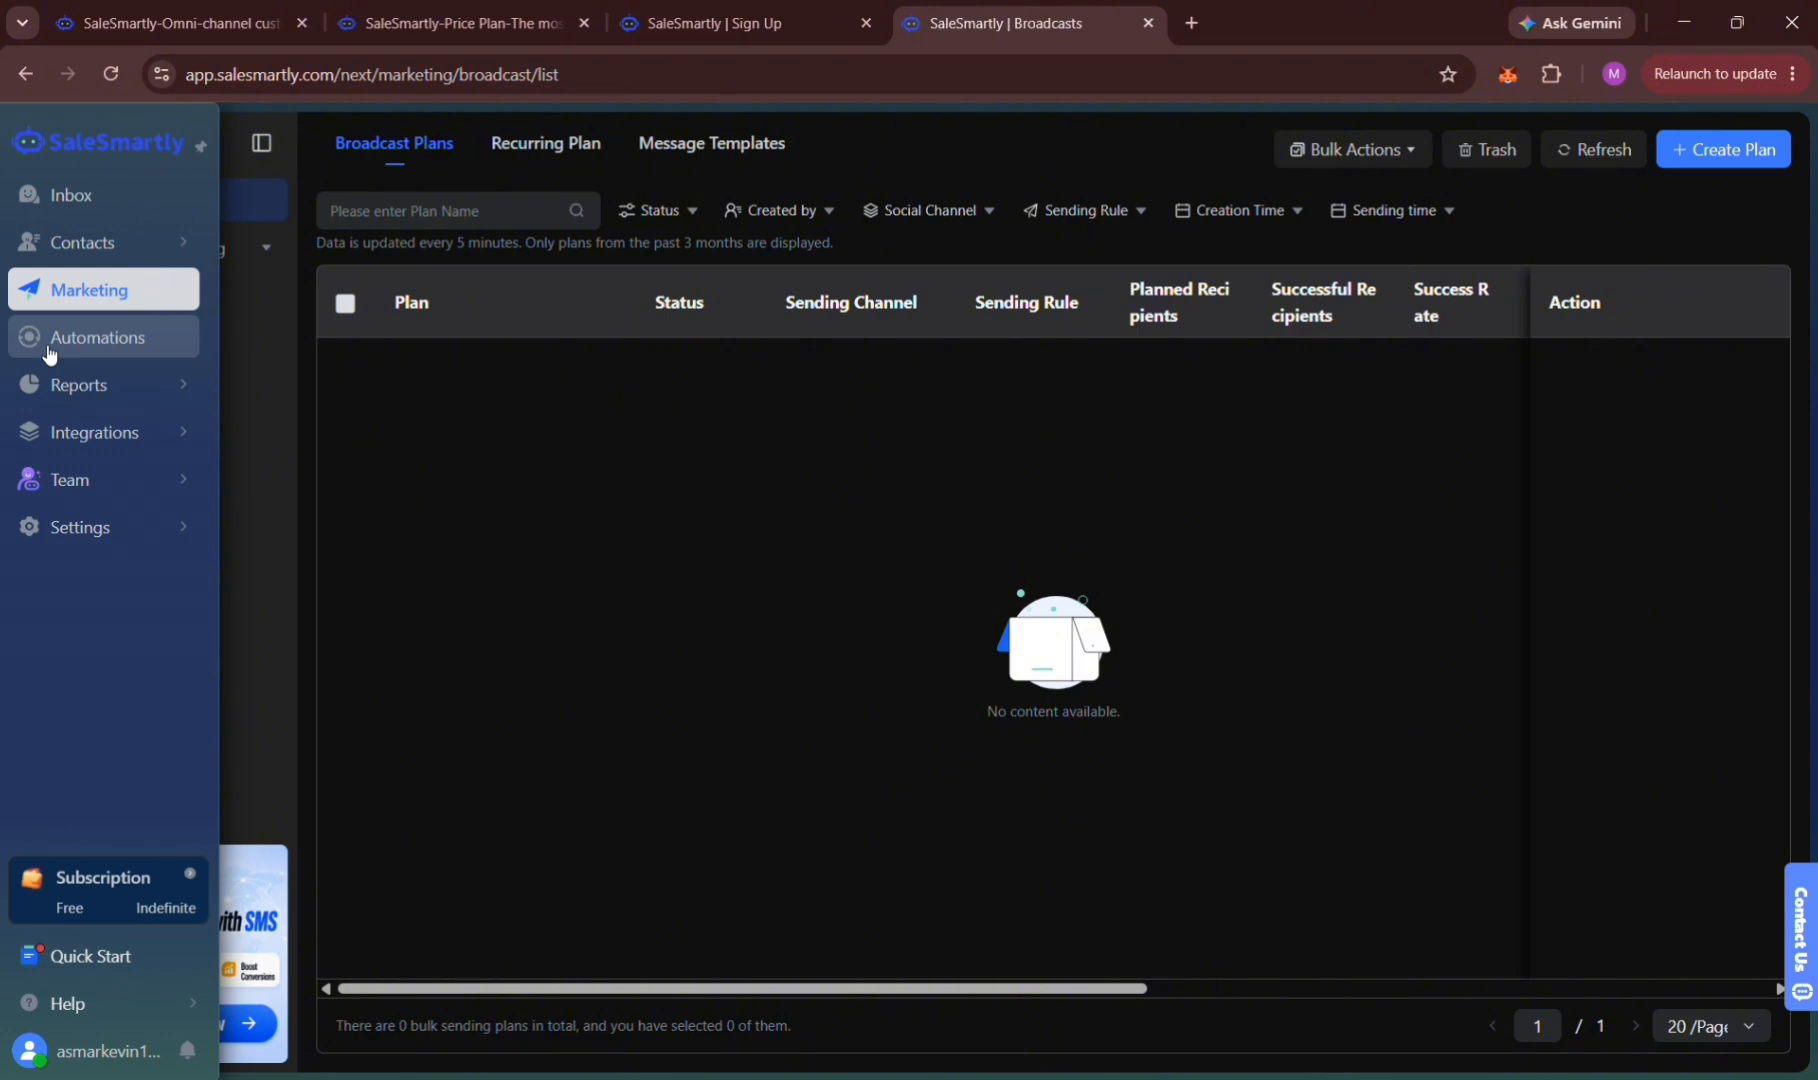
pyautogui.click(49, 352)
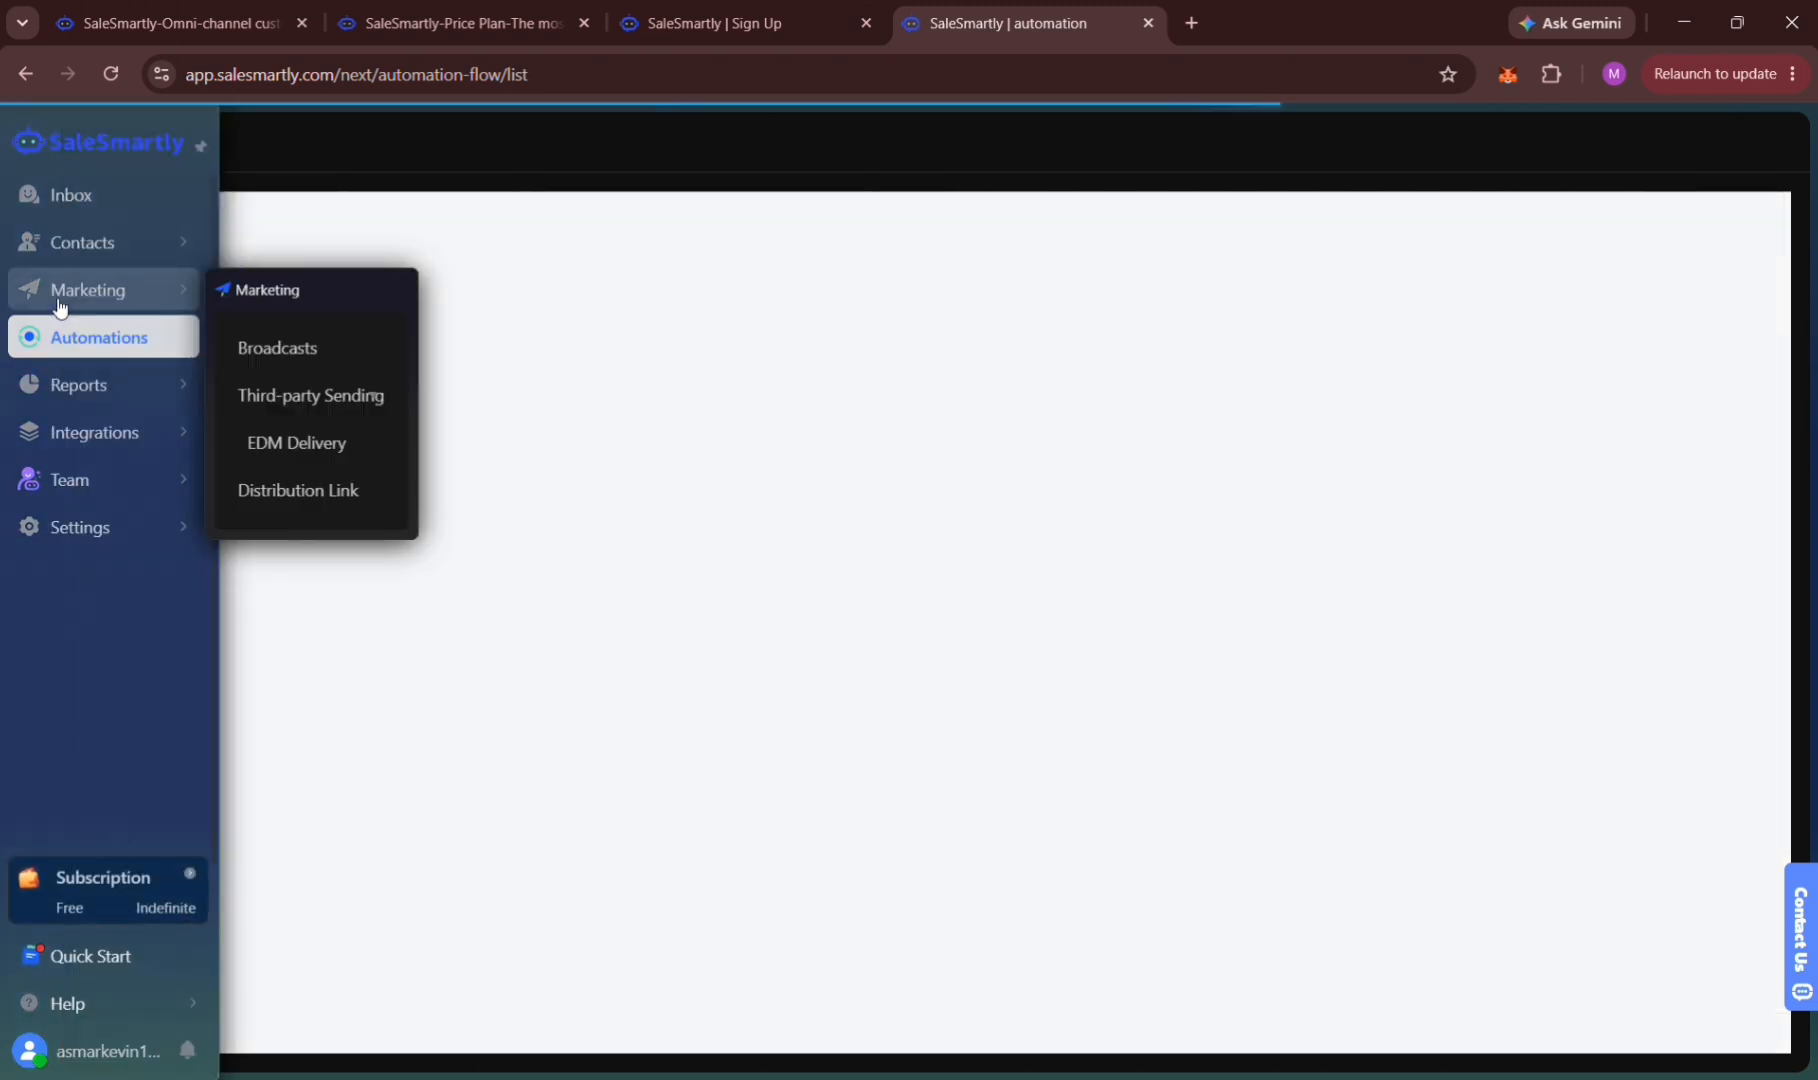
pyautogui.click(57, 300)
pyautogui.click(205, 303)
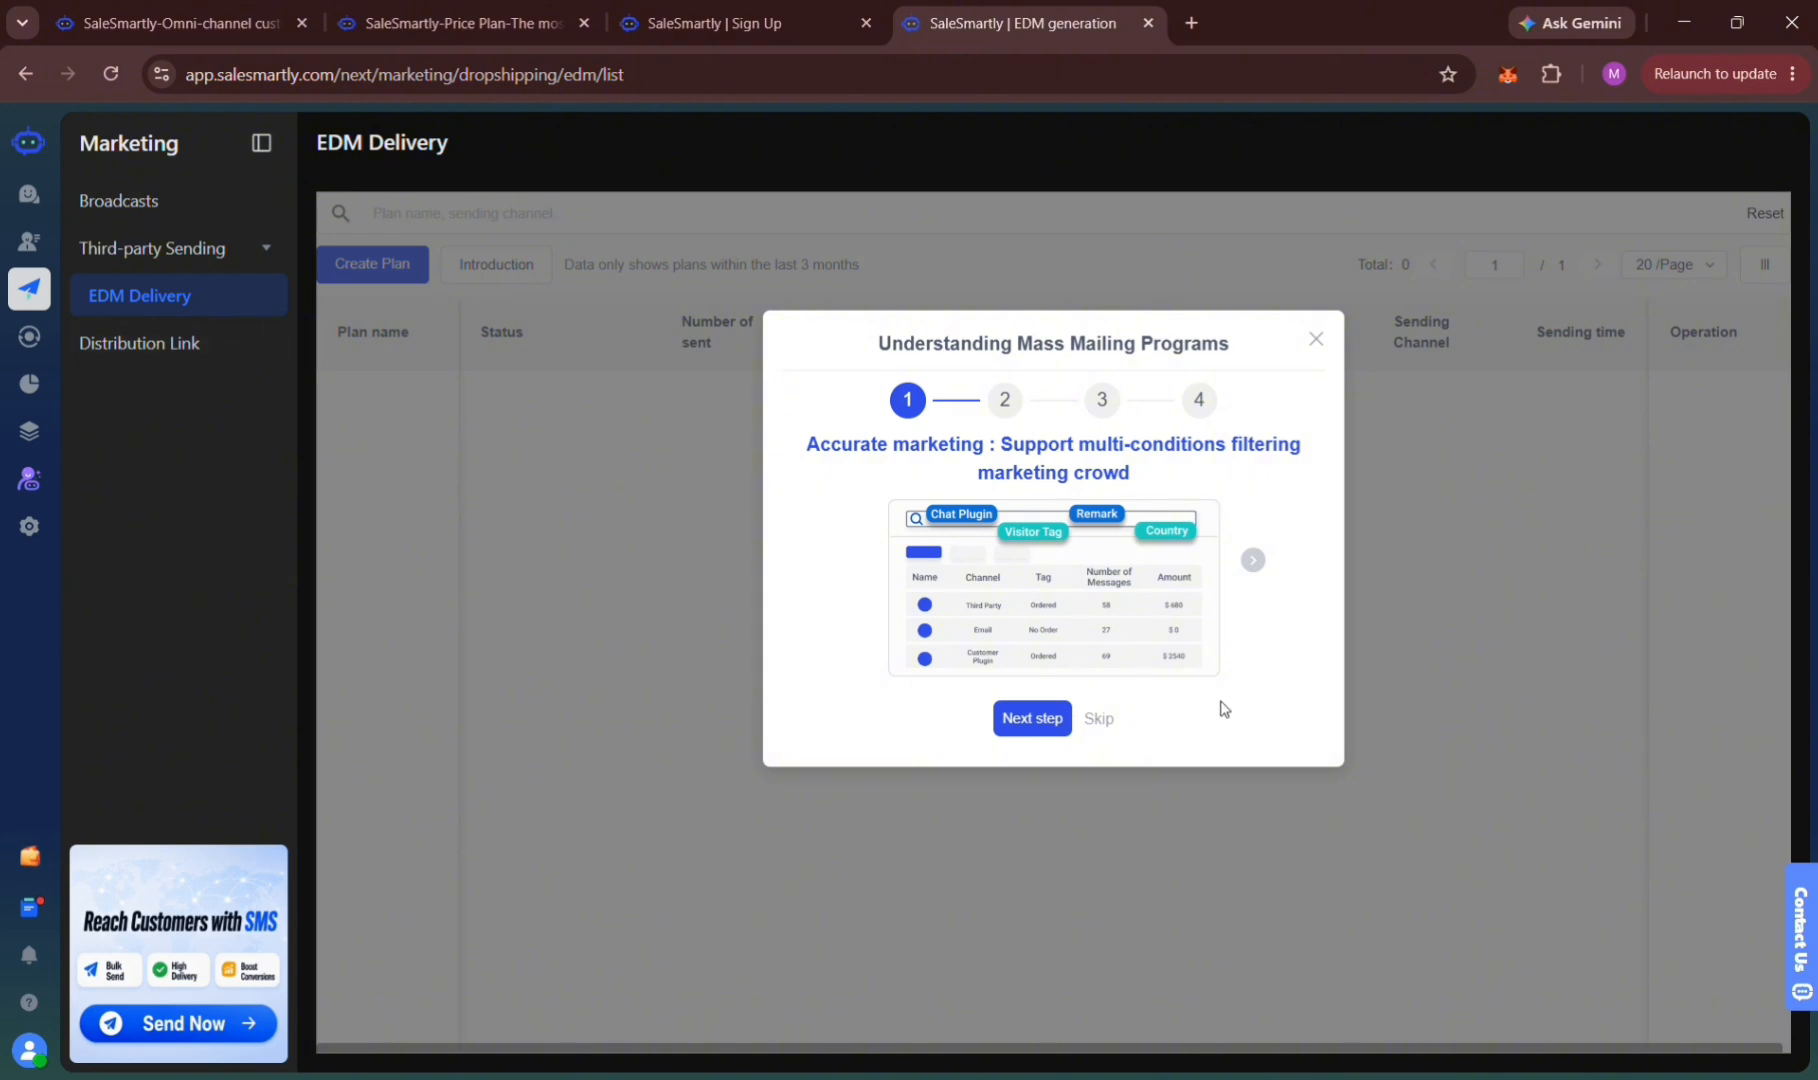
pyautogui.click(1110, 732)
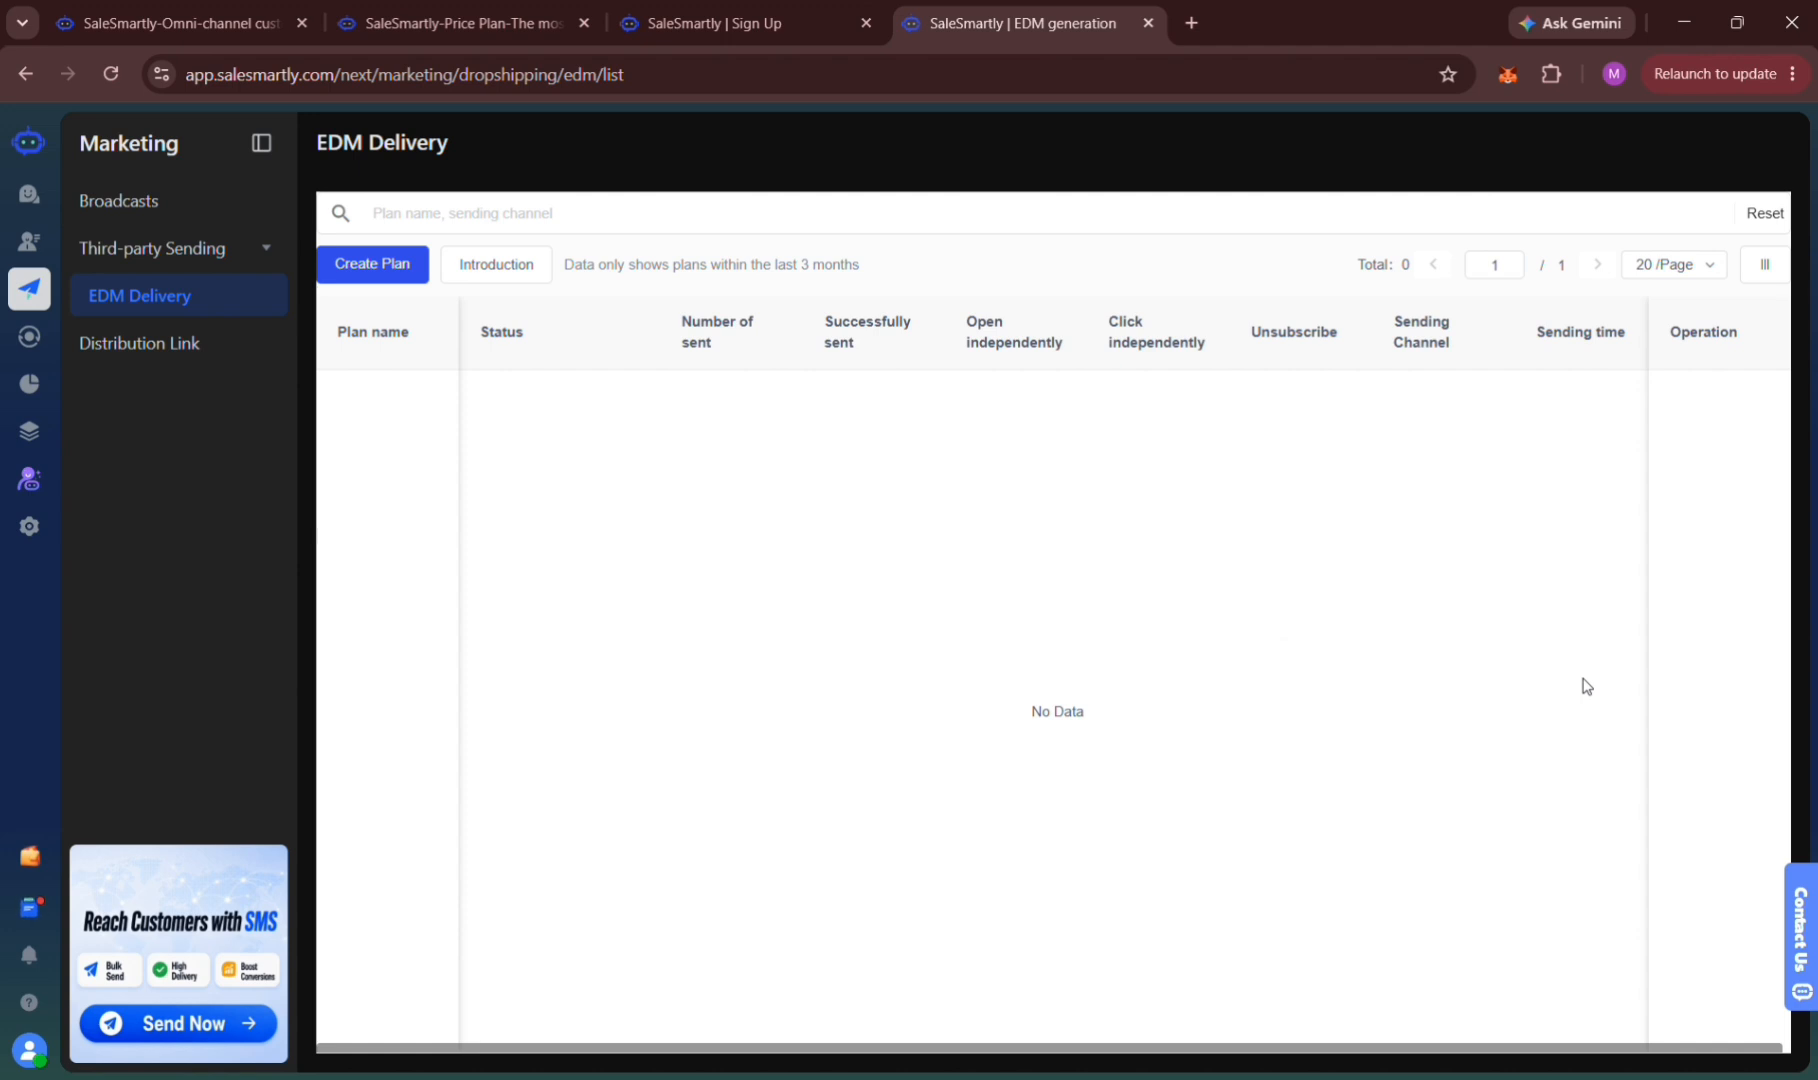
# Start a new automation flow for the Chat Plugin from the New customer welcome message template and dismiss the quick start guide.
pyautogui.moveTo(30, 384)
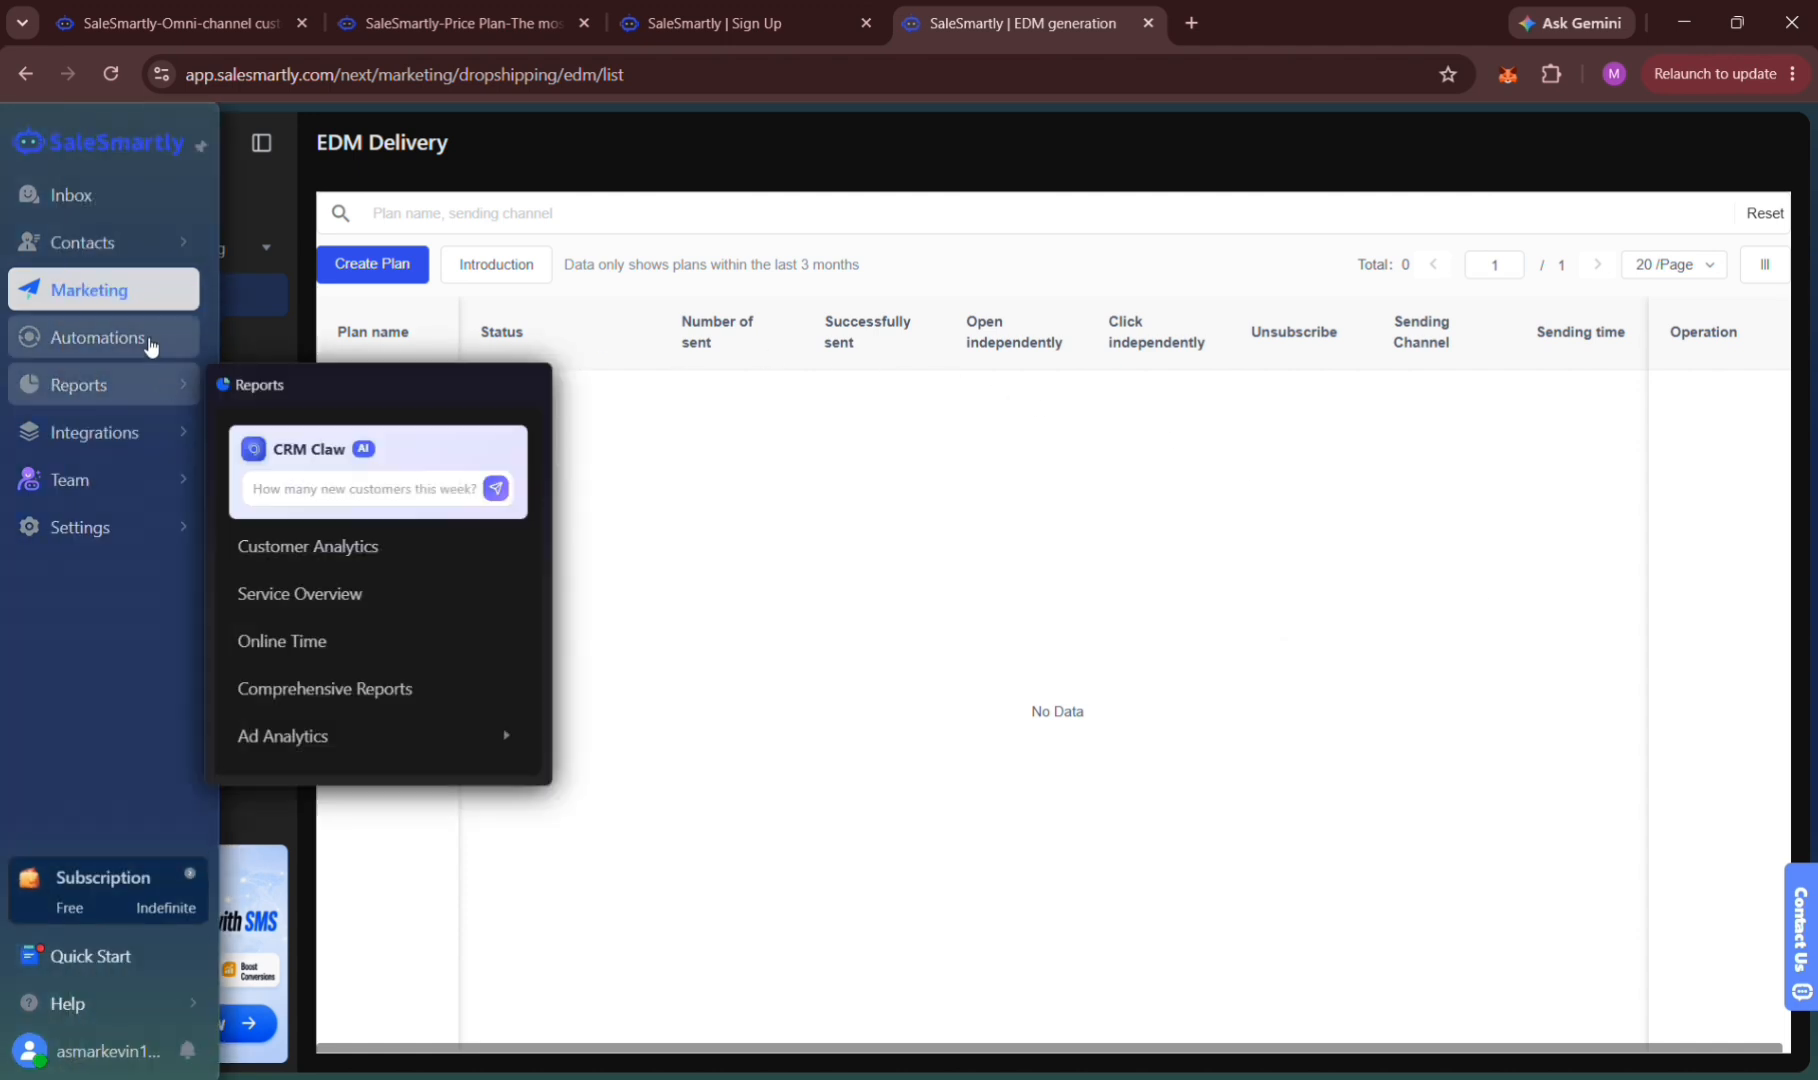
pyautogui.click(150, 345)
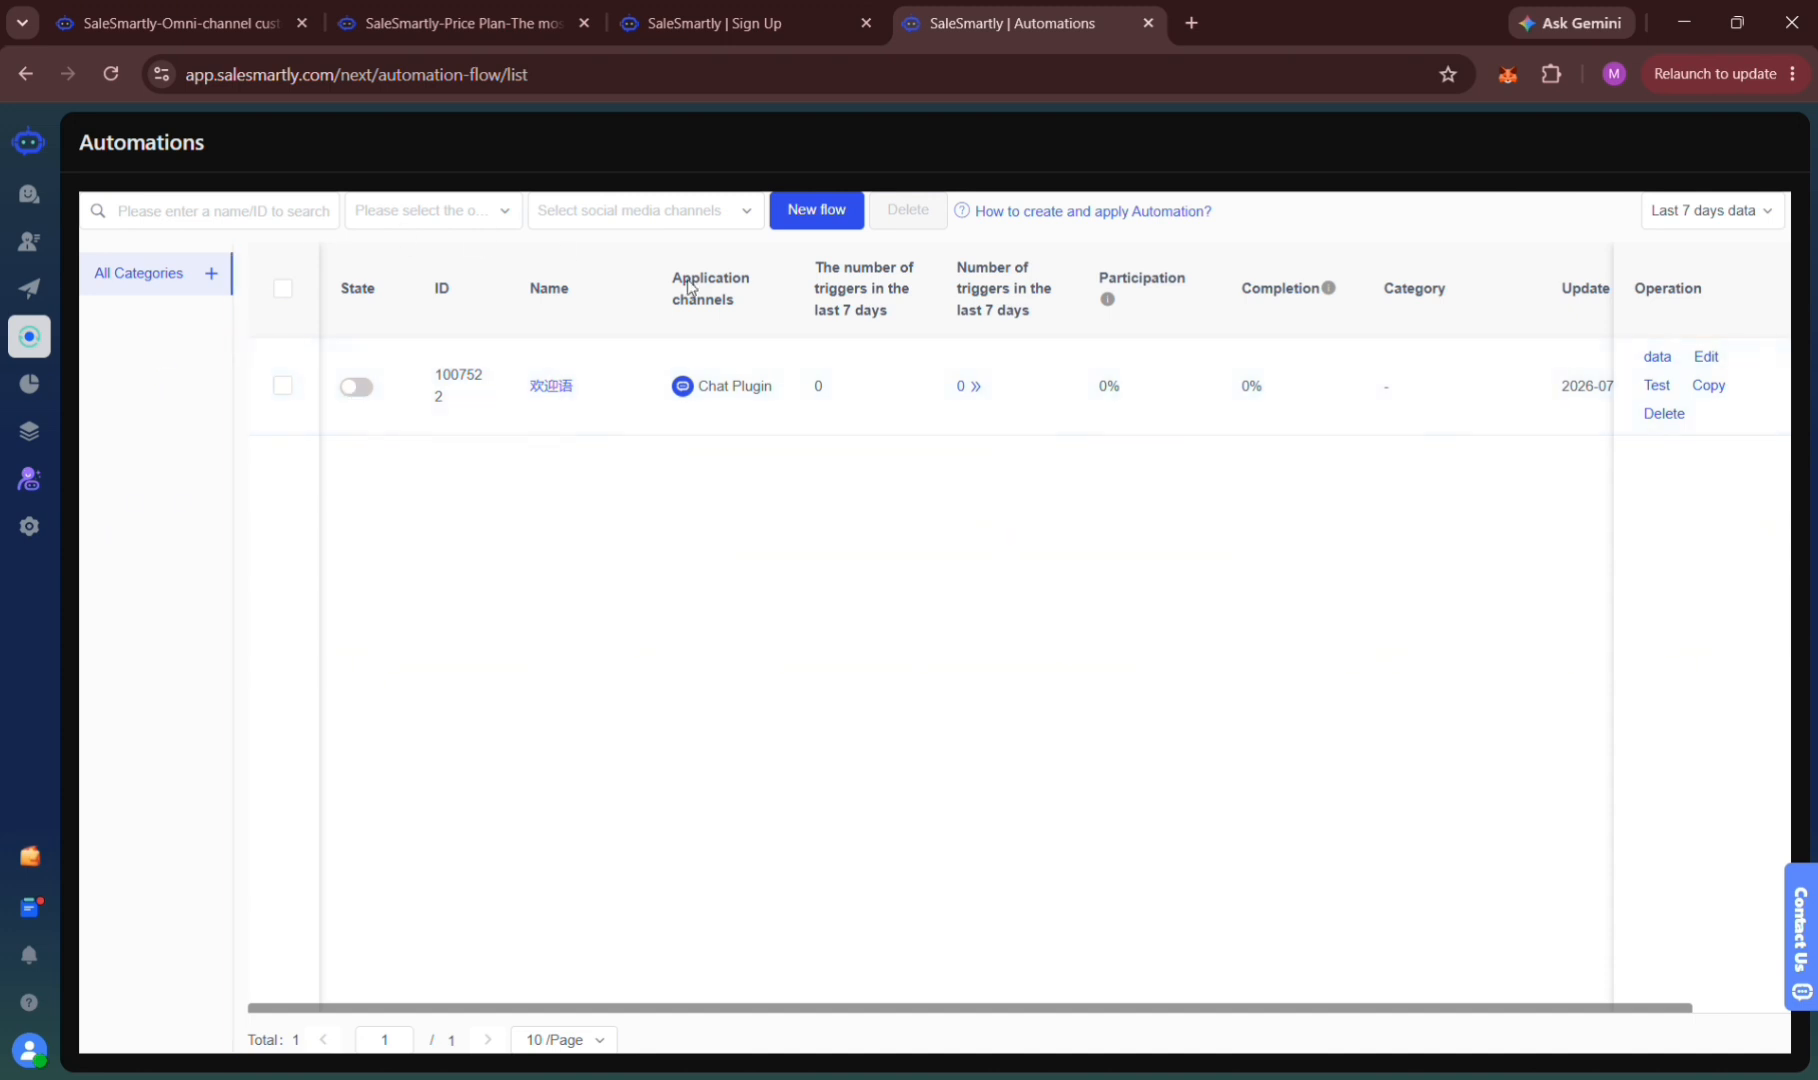
pyautogui.click(820, 223)
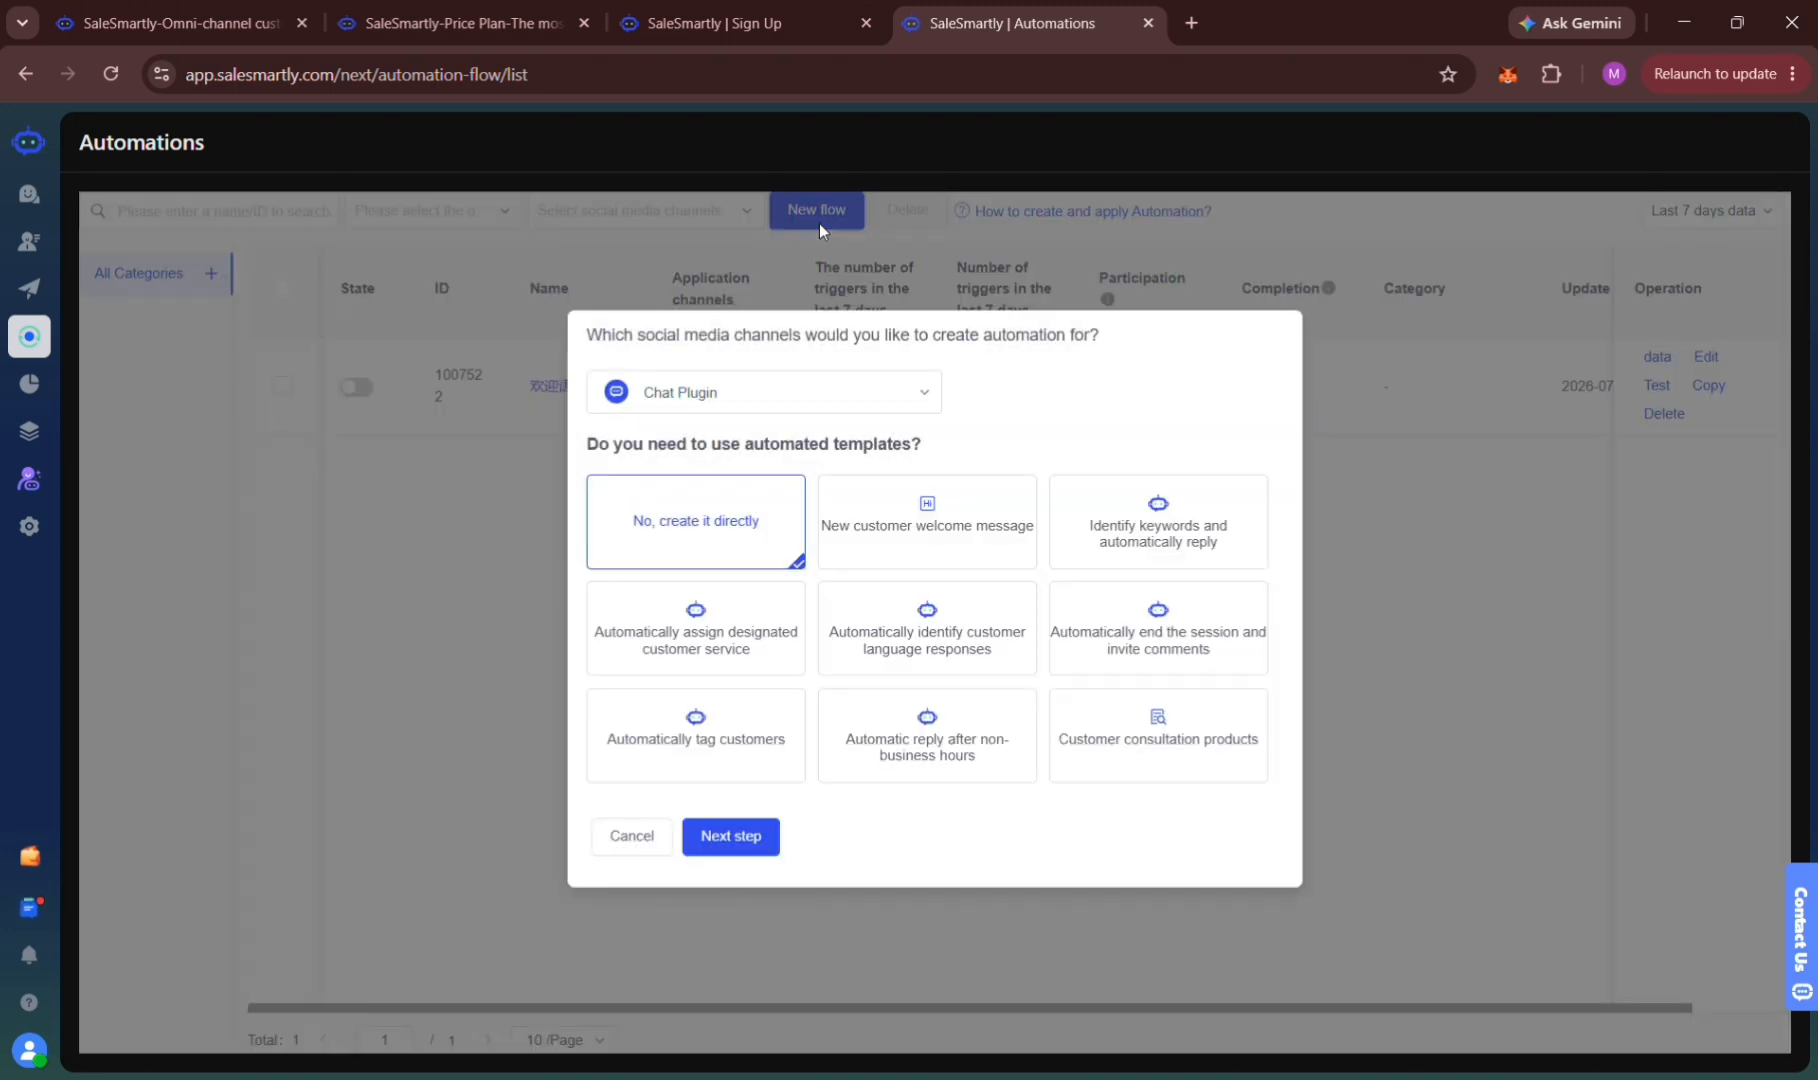
pyautogui.click(975, 547)
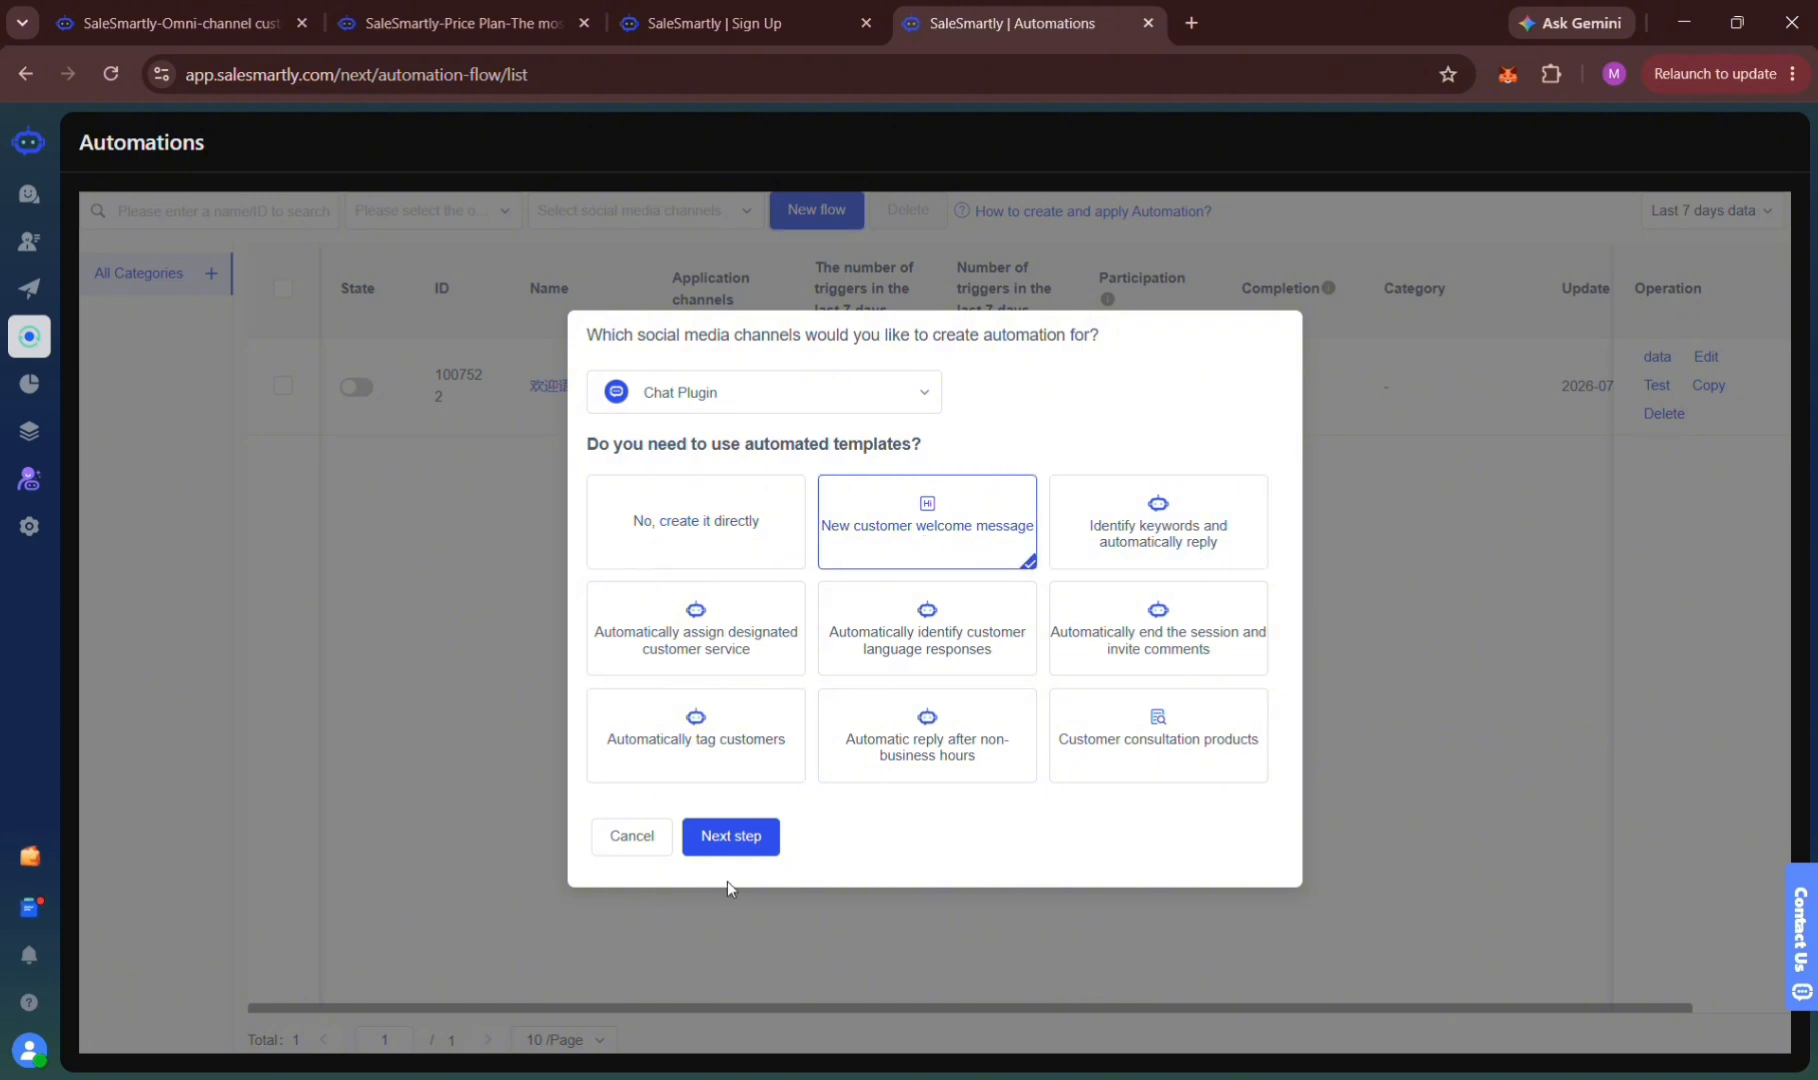
pyautogui.click(748, 845)
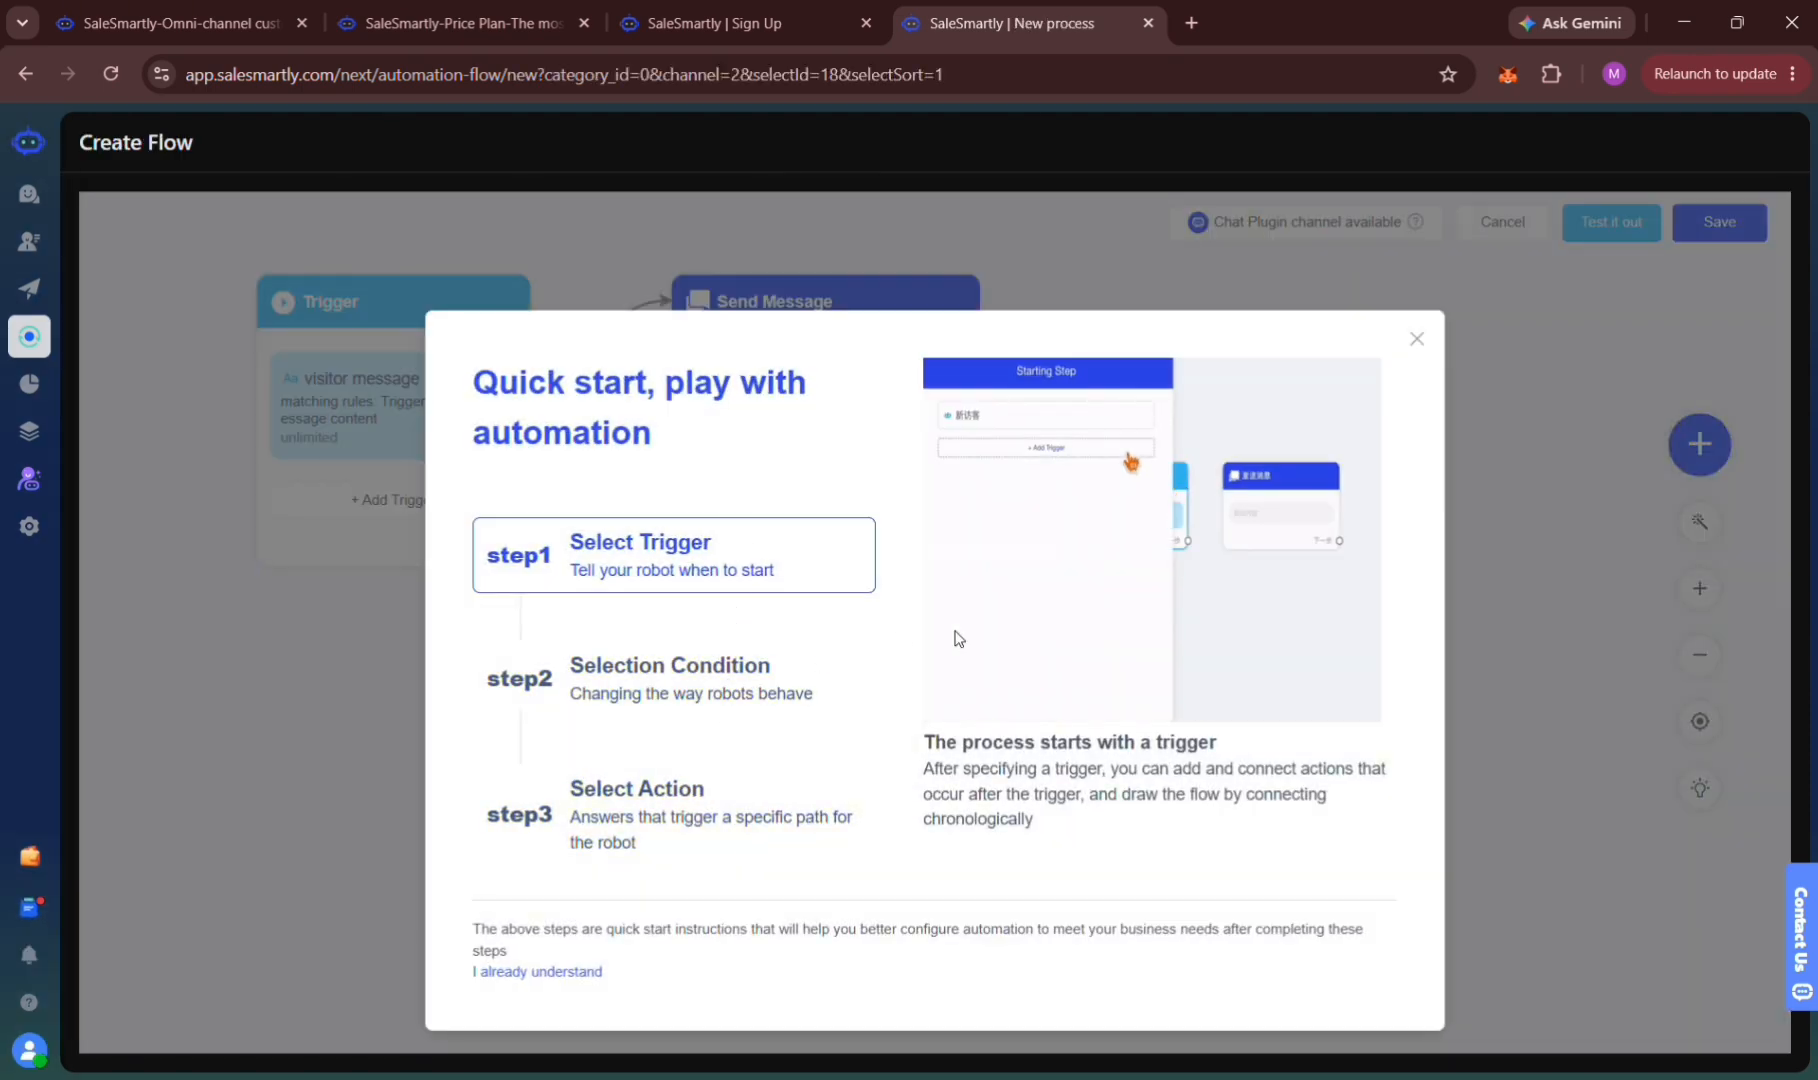
pyautogui.click(537, 972)
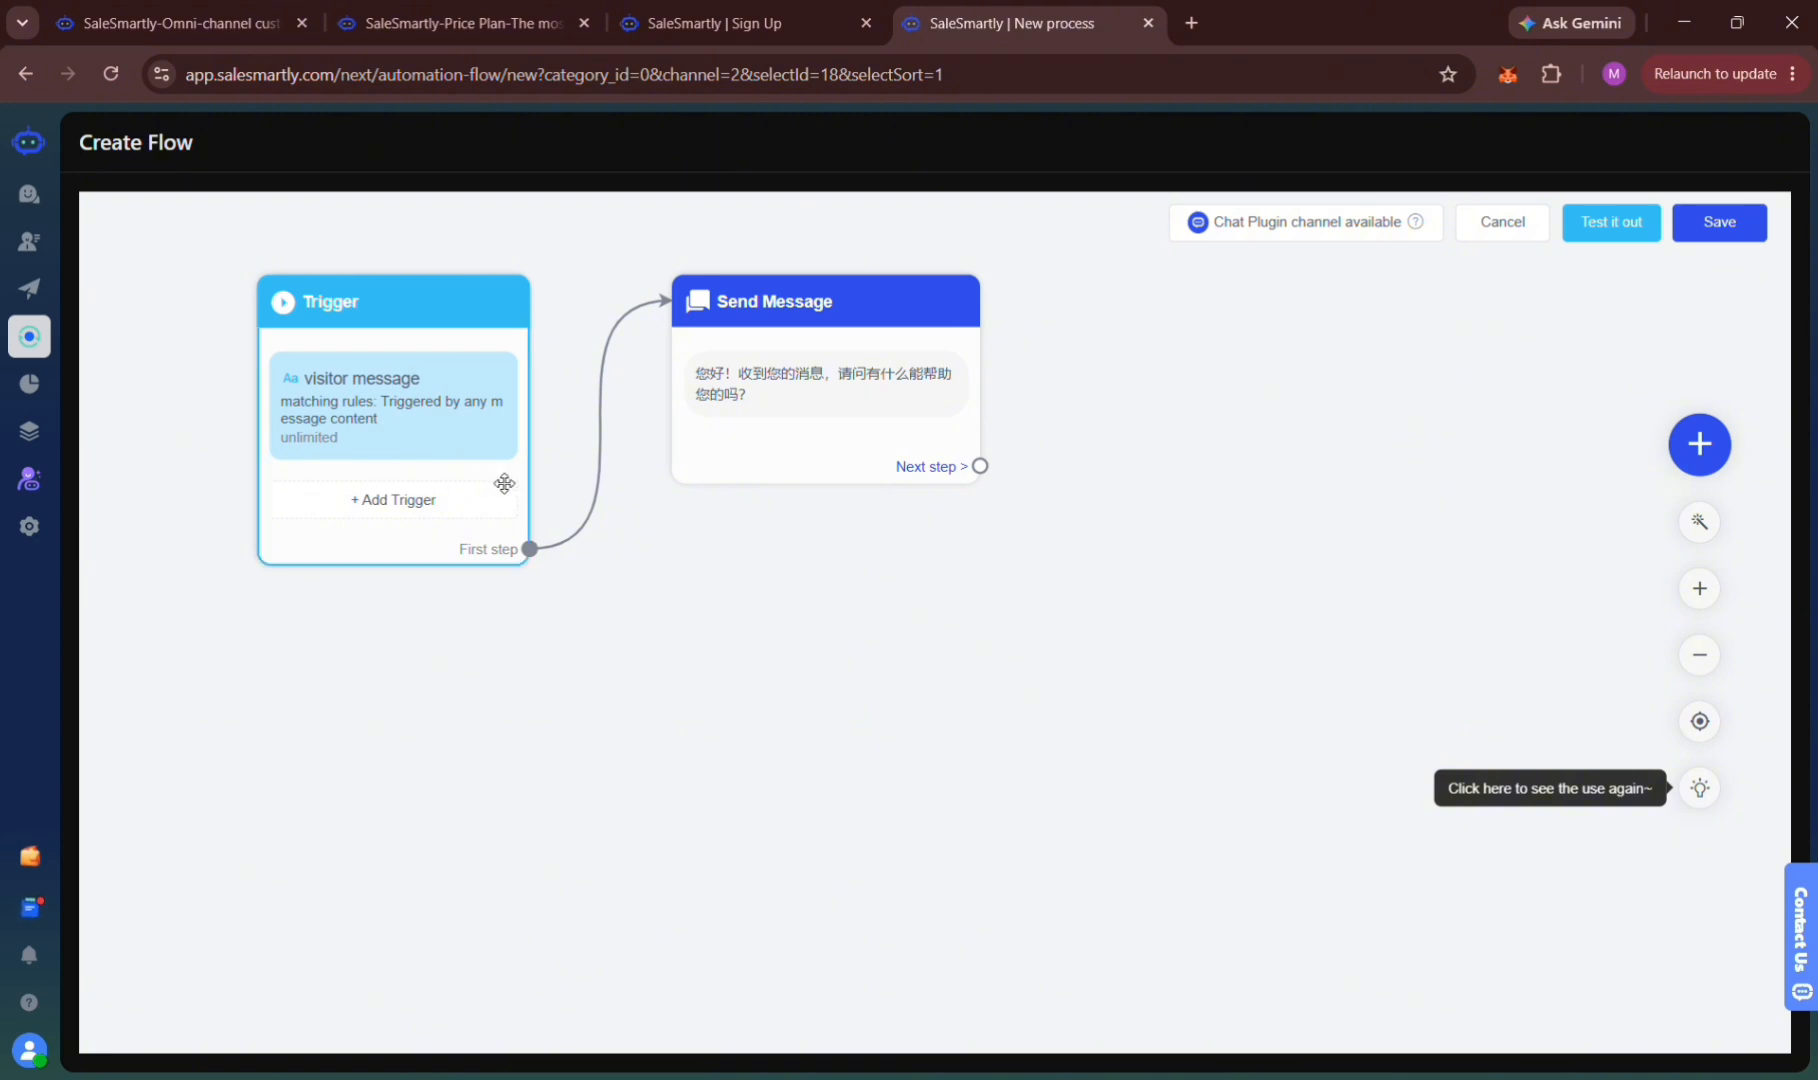
# Add a New Visitor trigger to the flow and set the visitor message's trigger limitation to Triggered only once per session.
pyautogui.click(839, 380)
pyautogui.click(507, 420)
pyautogui.click(472, 496)
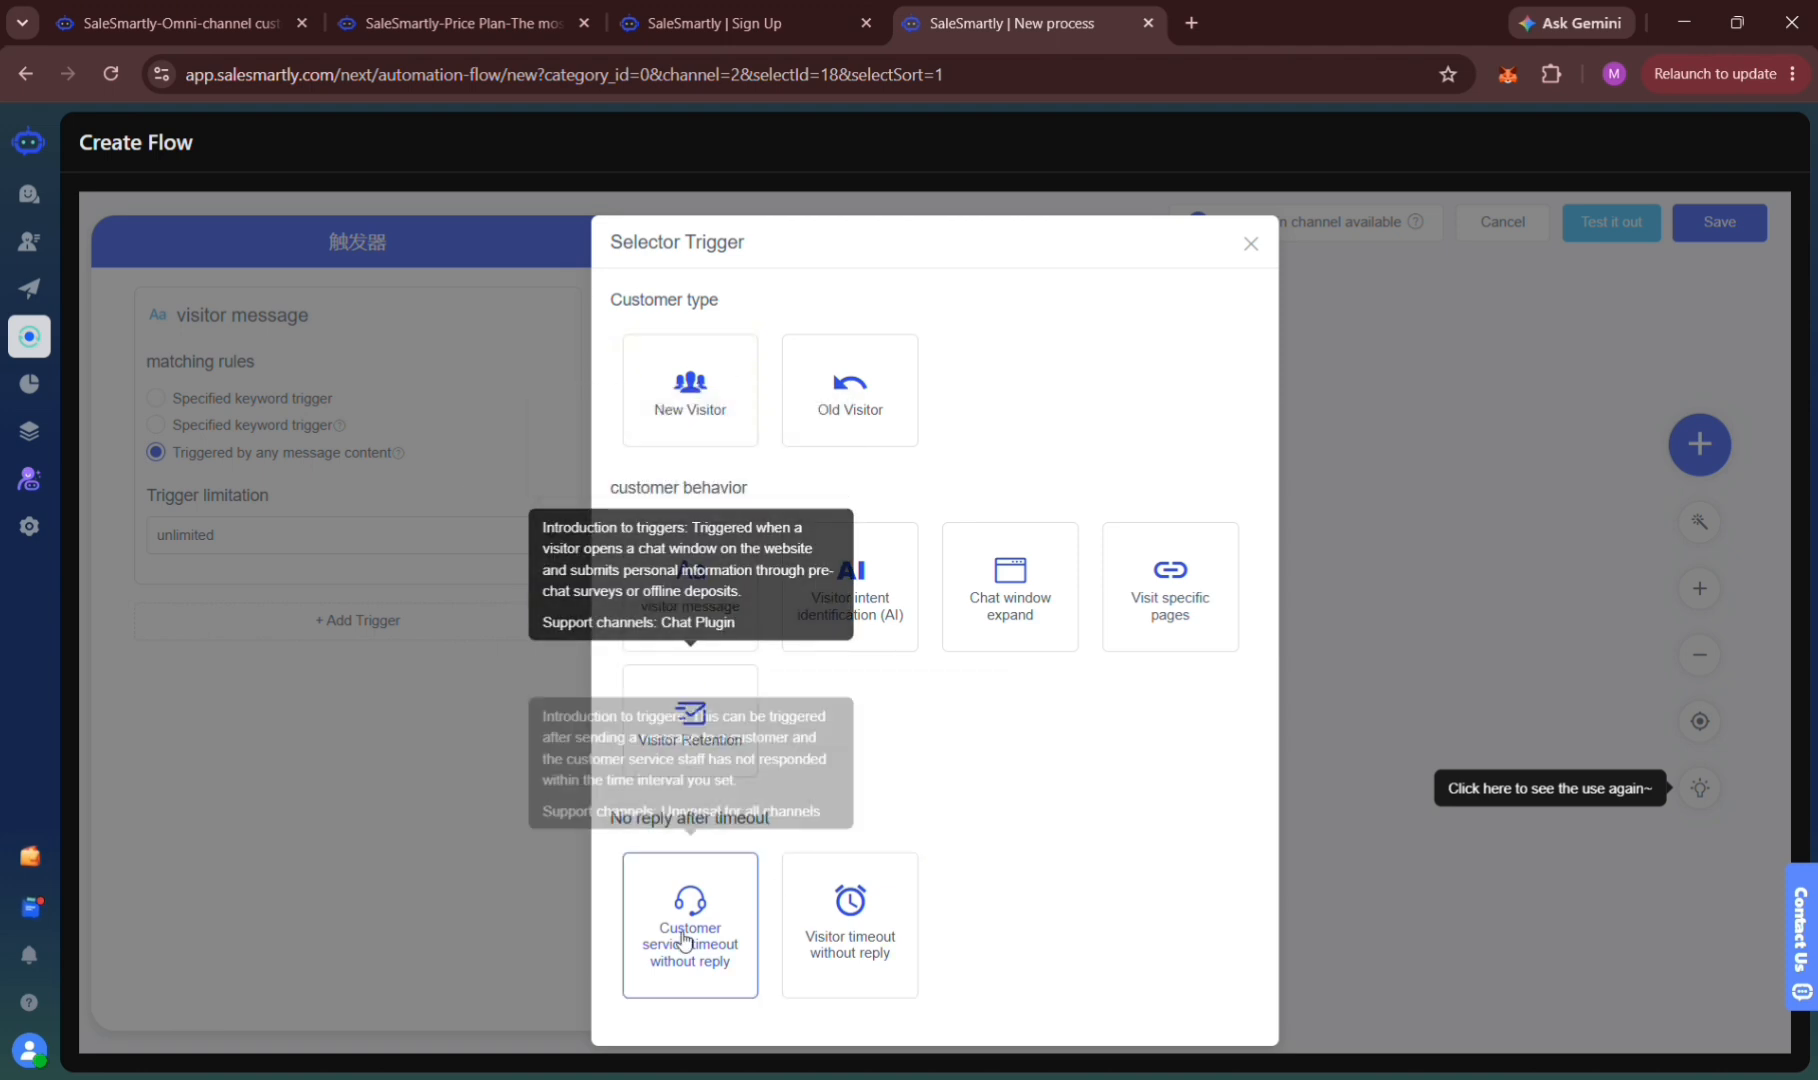
pyautogui.click(676, 403)
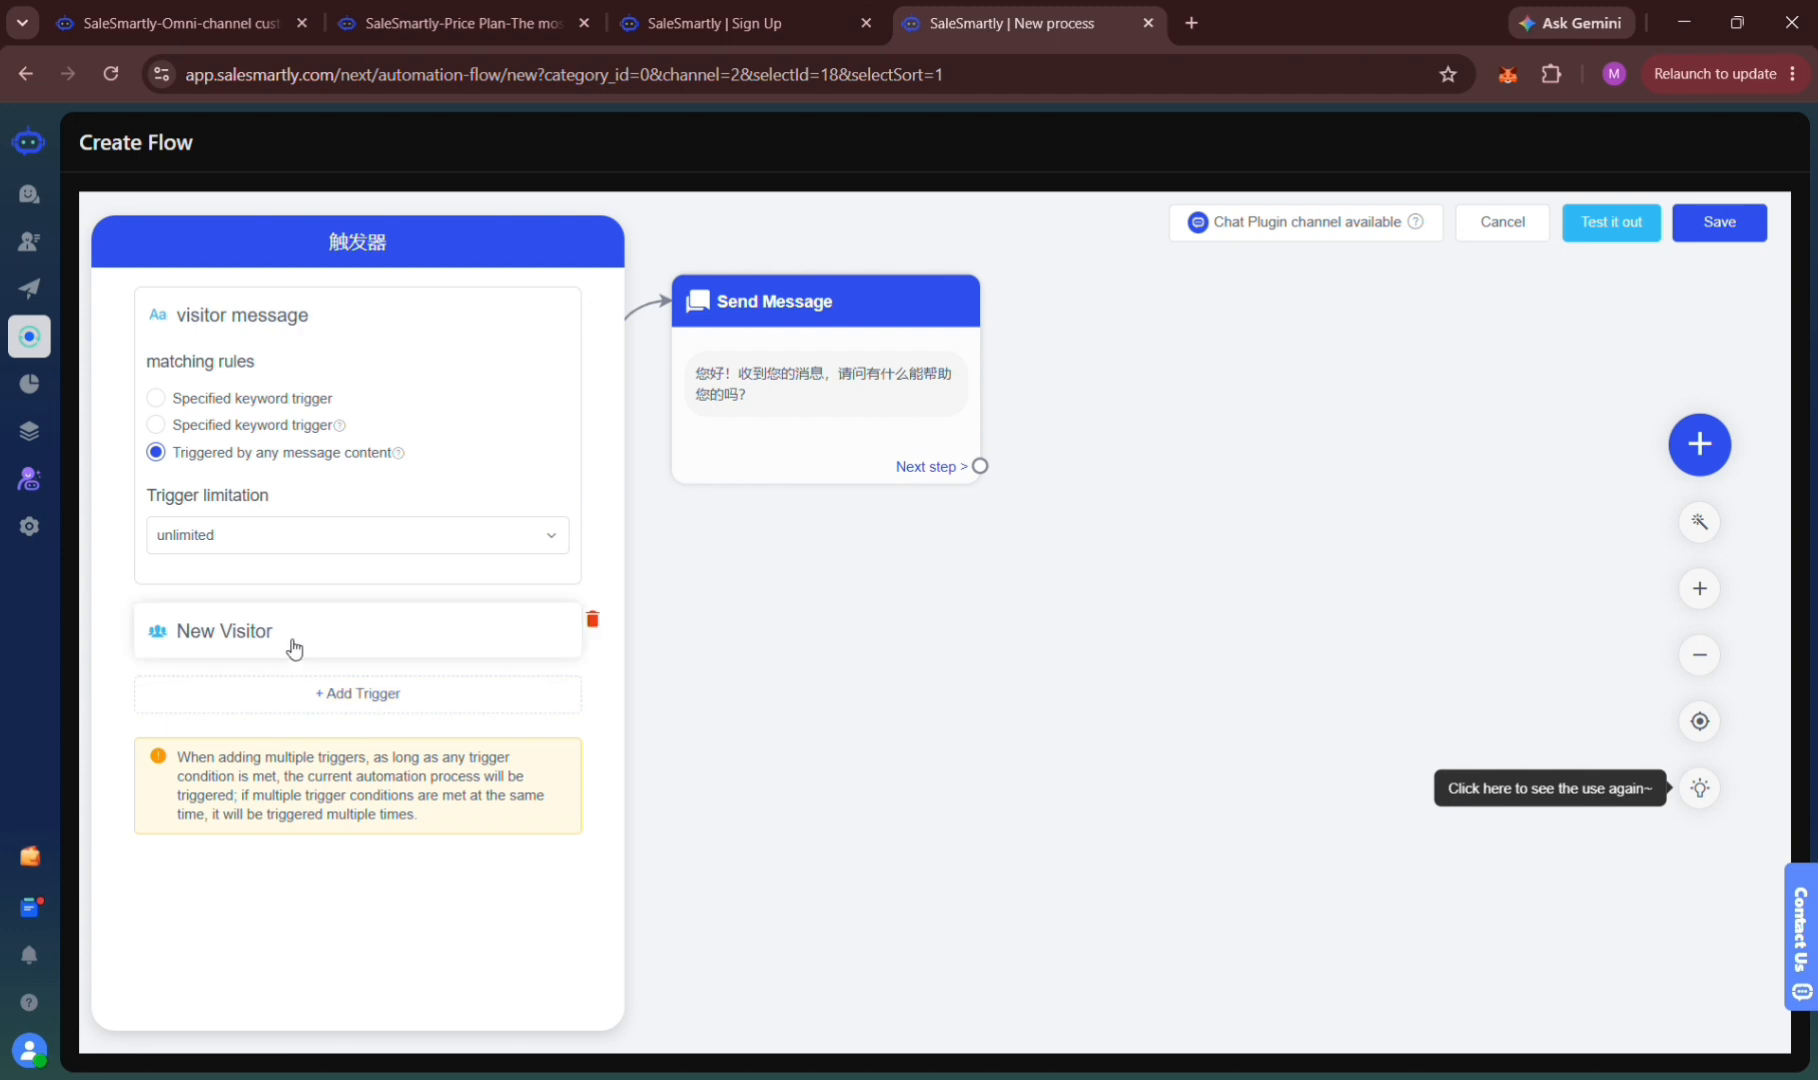
pyautogui.click(271, 554)
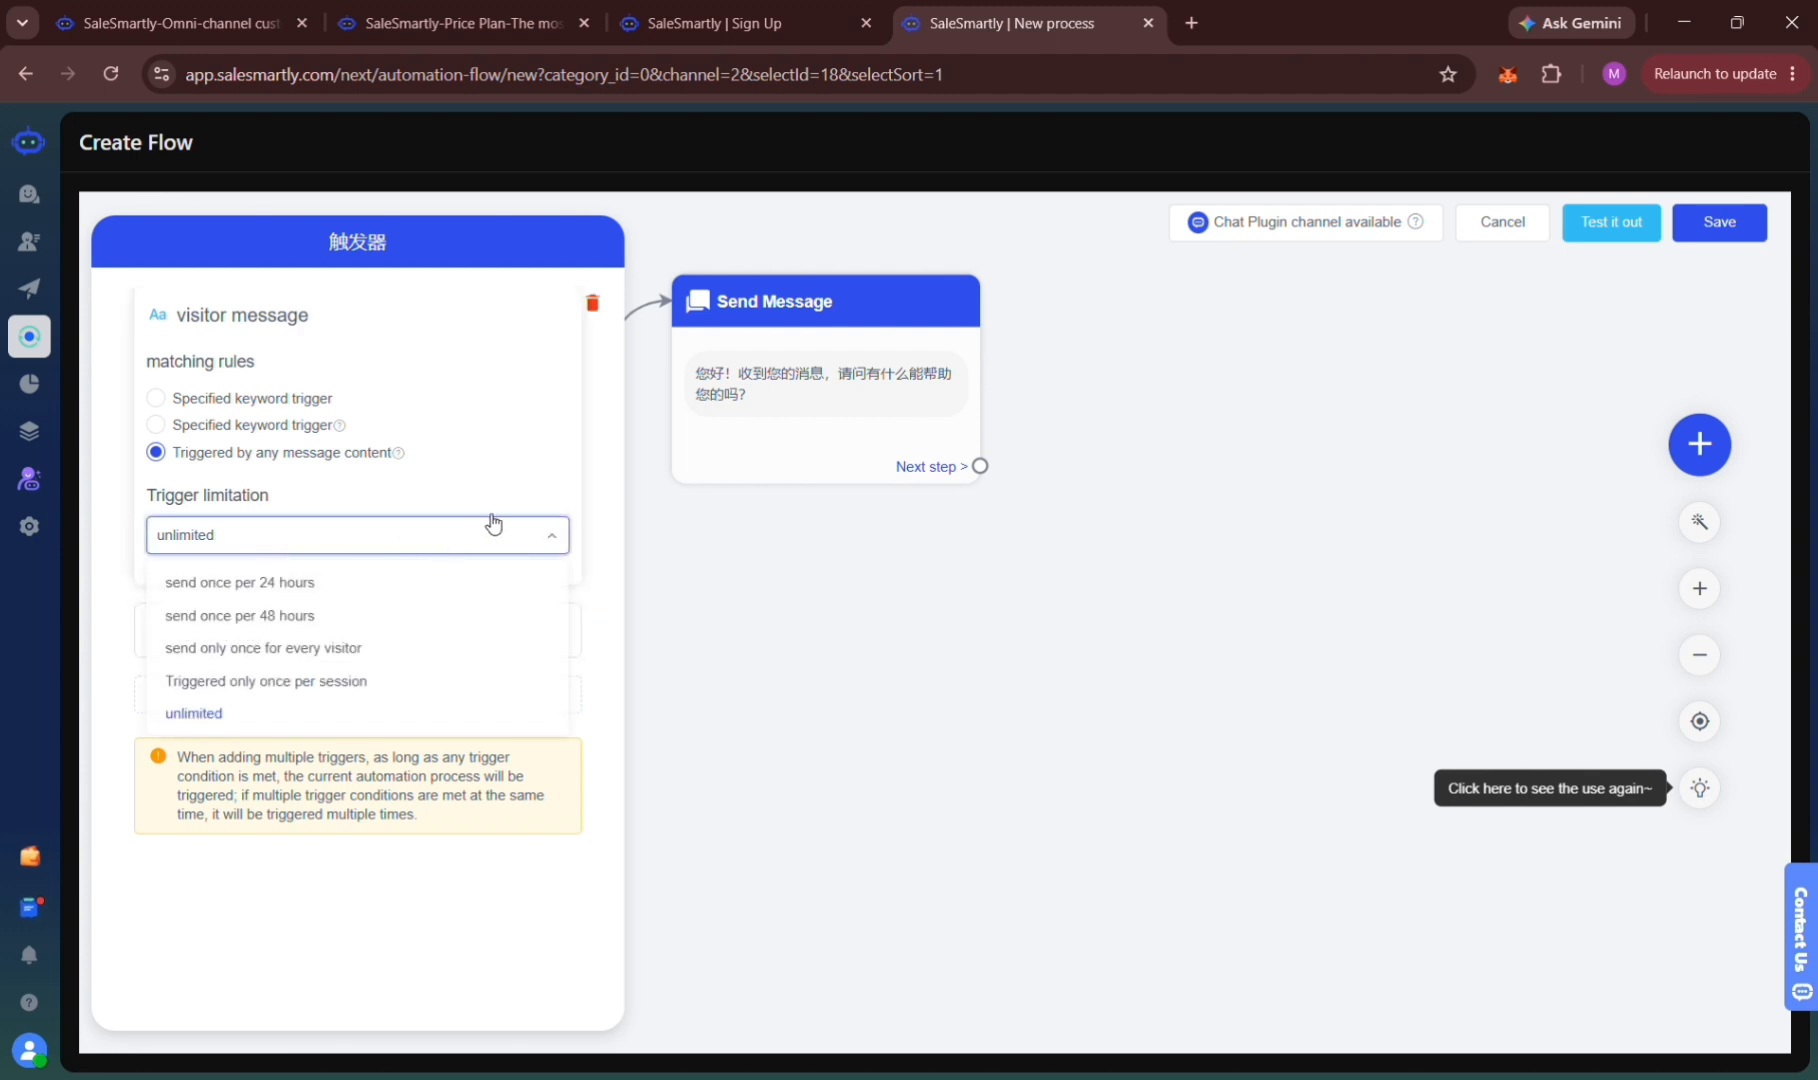
pyautogui.click(463, 688)
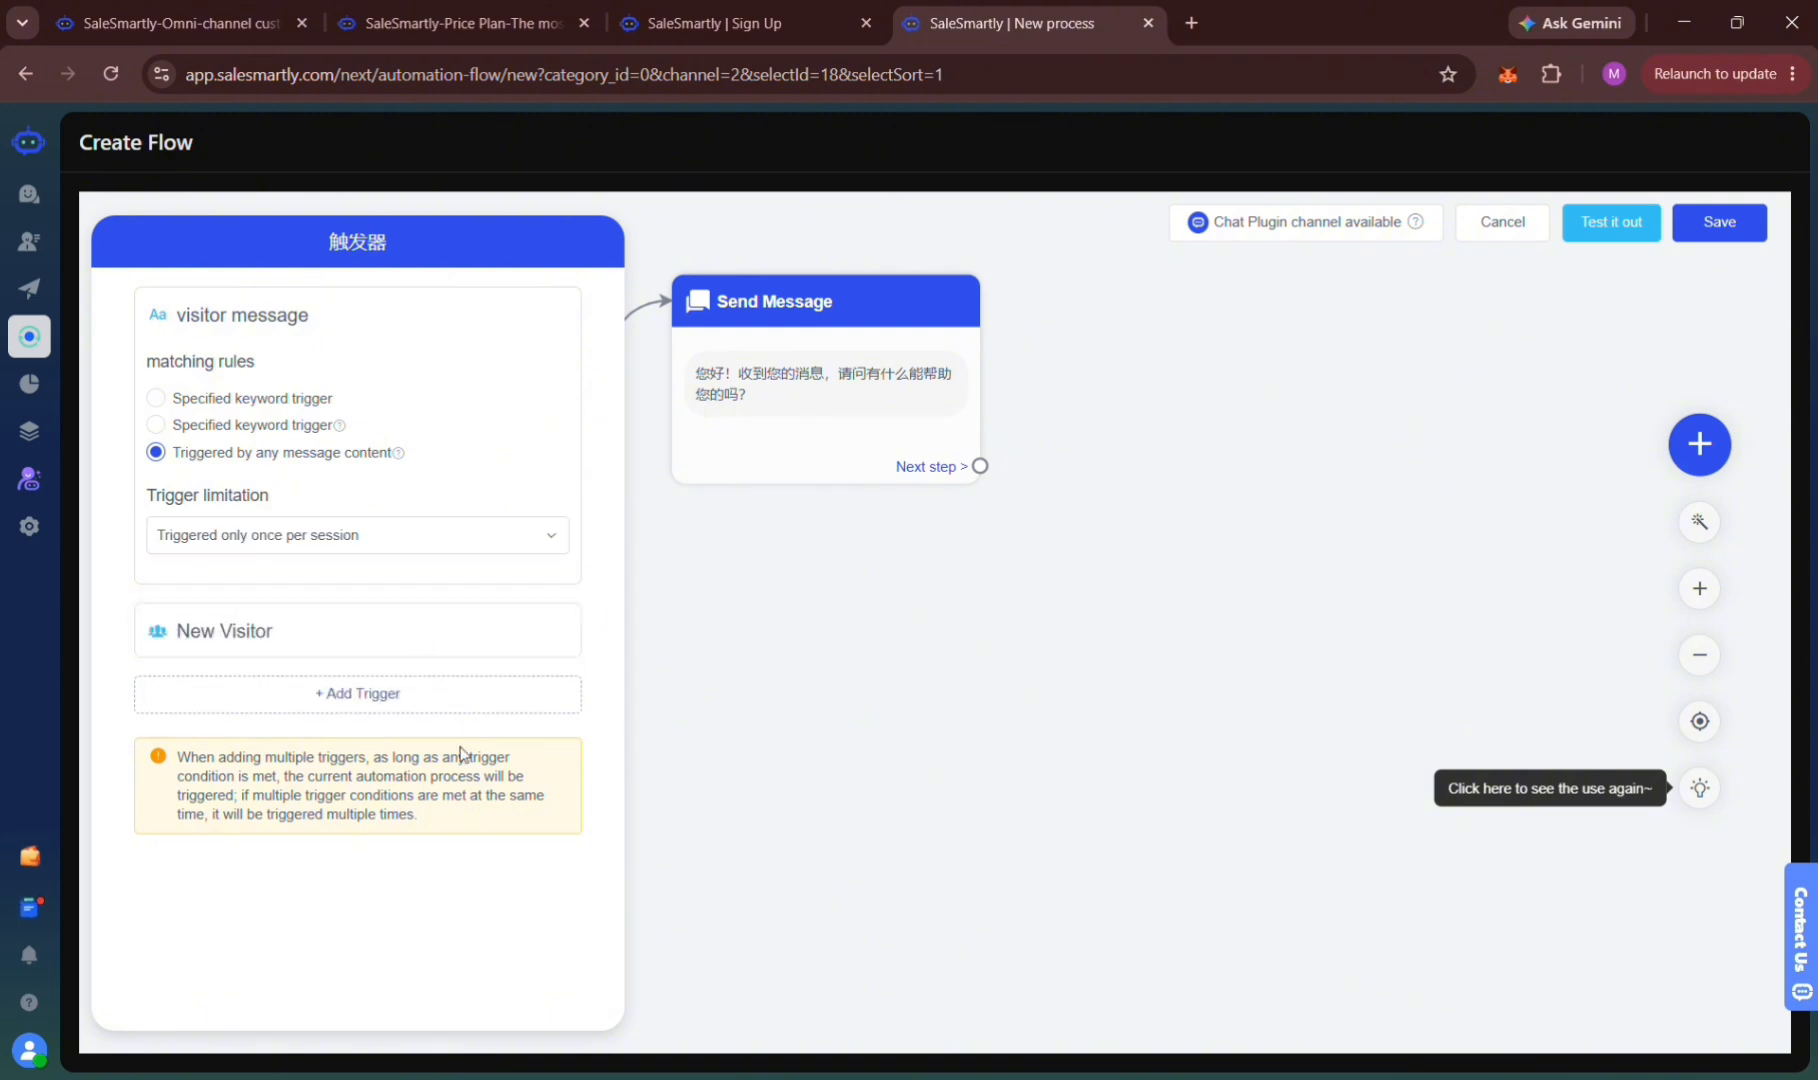
pyautogui.click(393, 712)
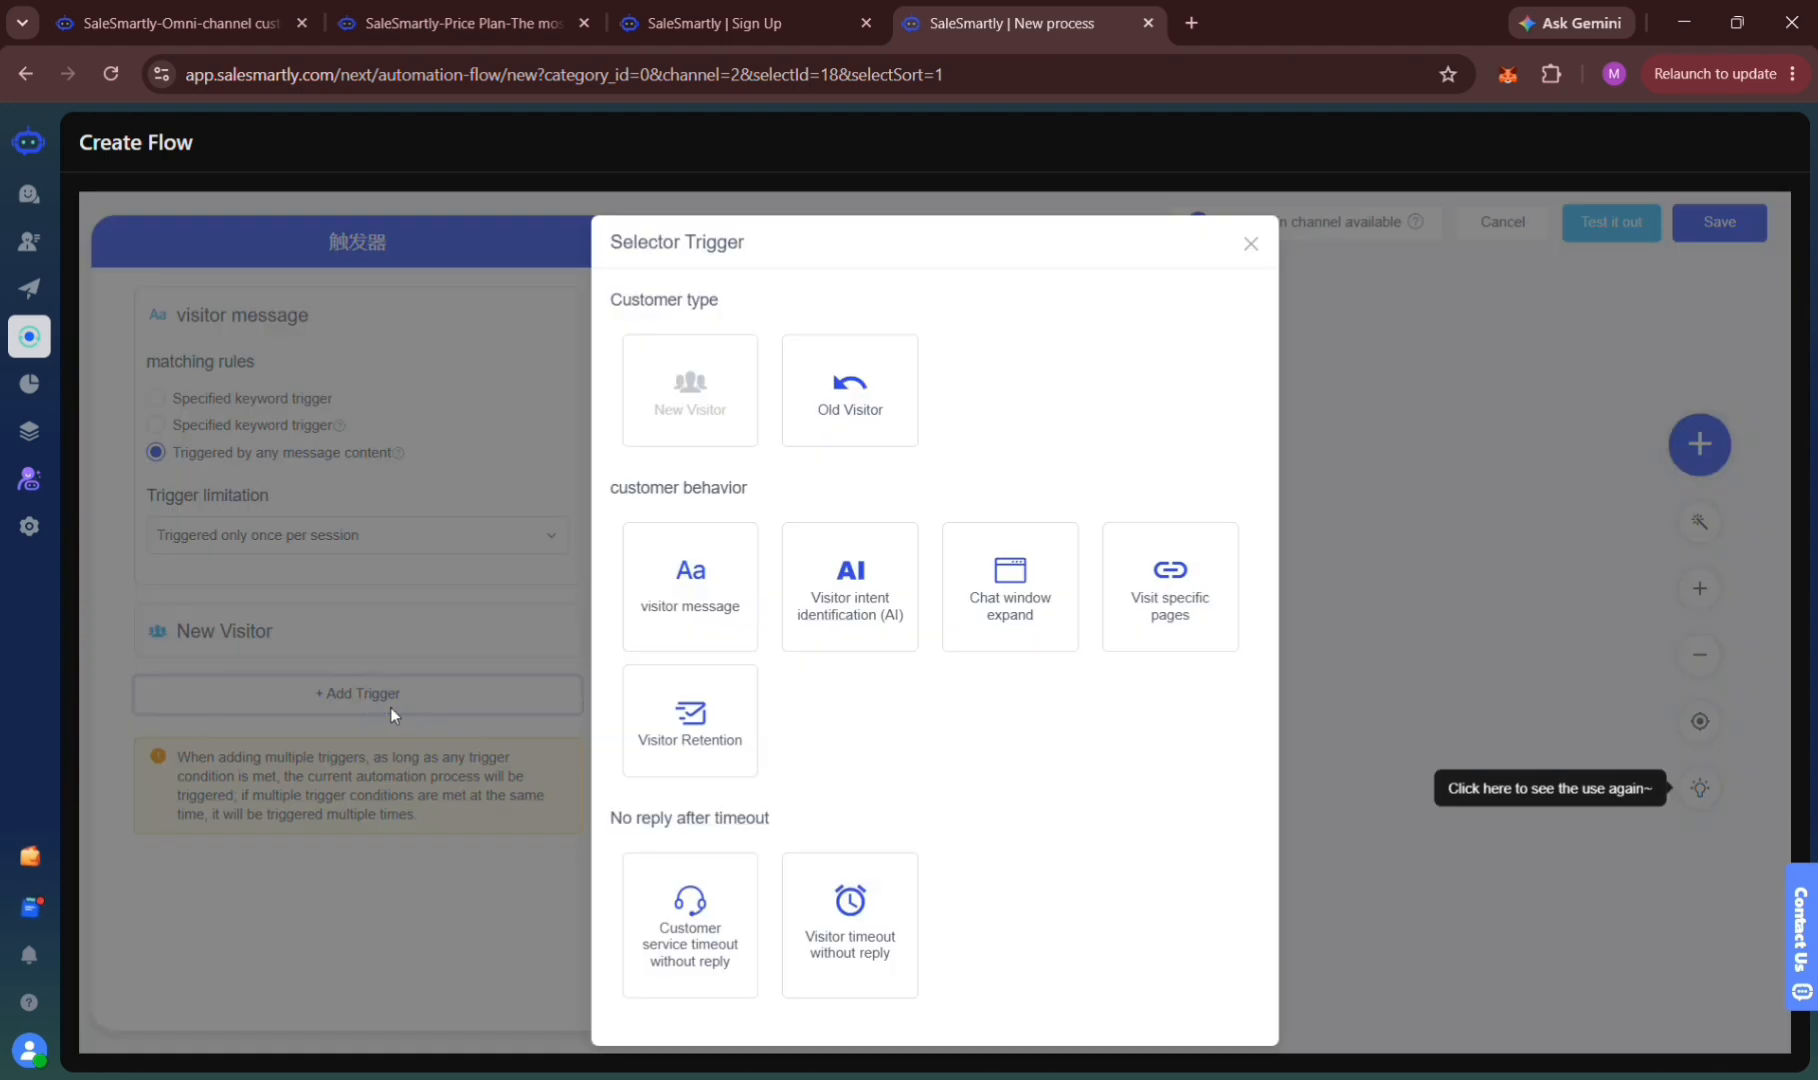
pyautogui.click(1250, 243)
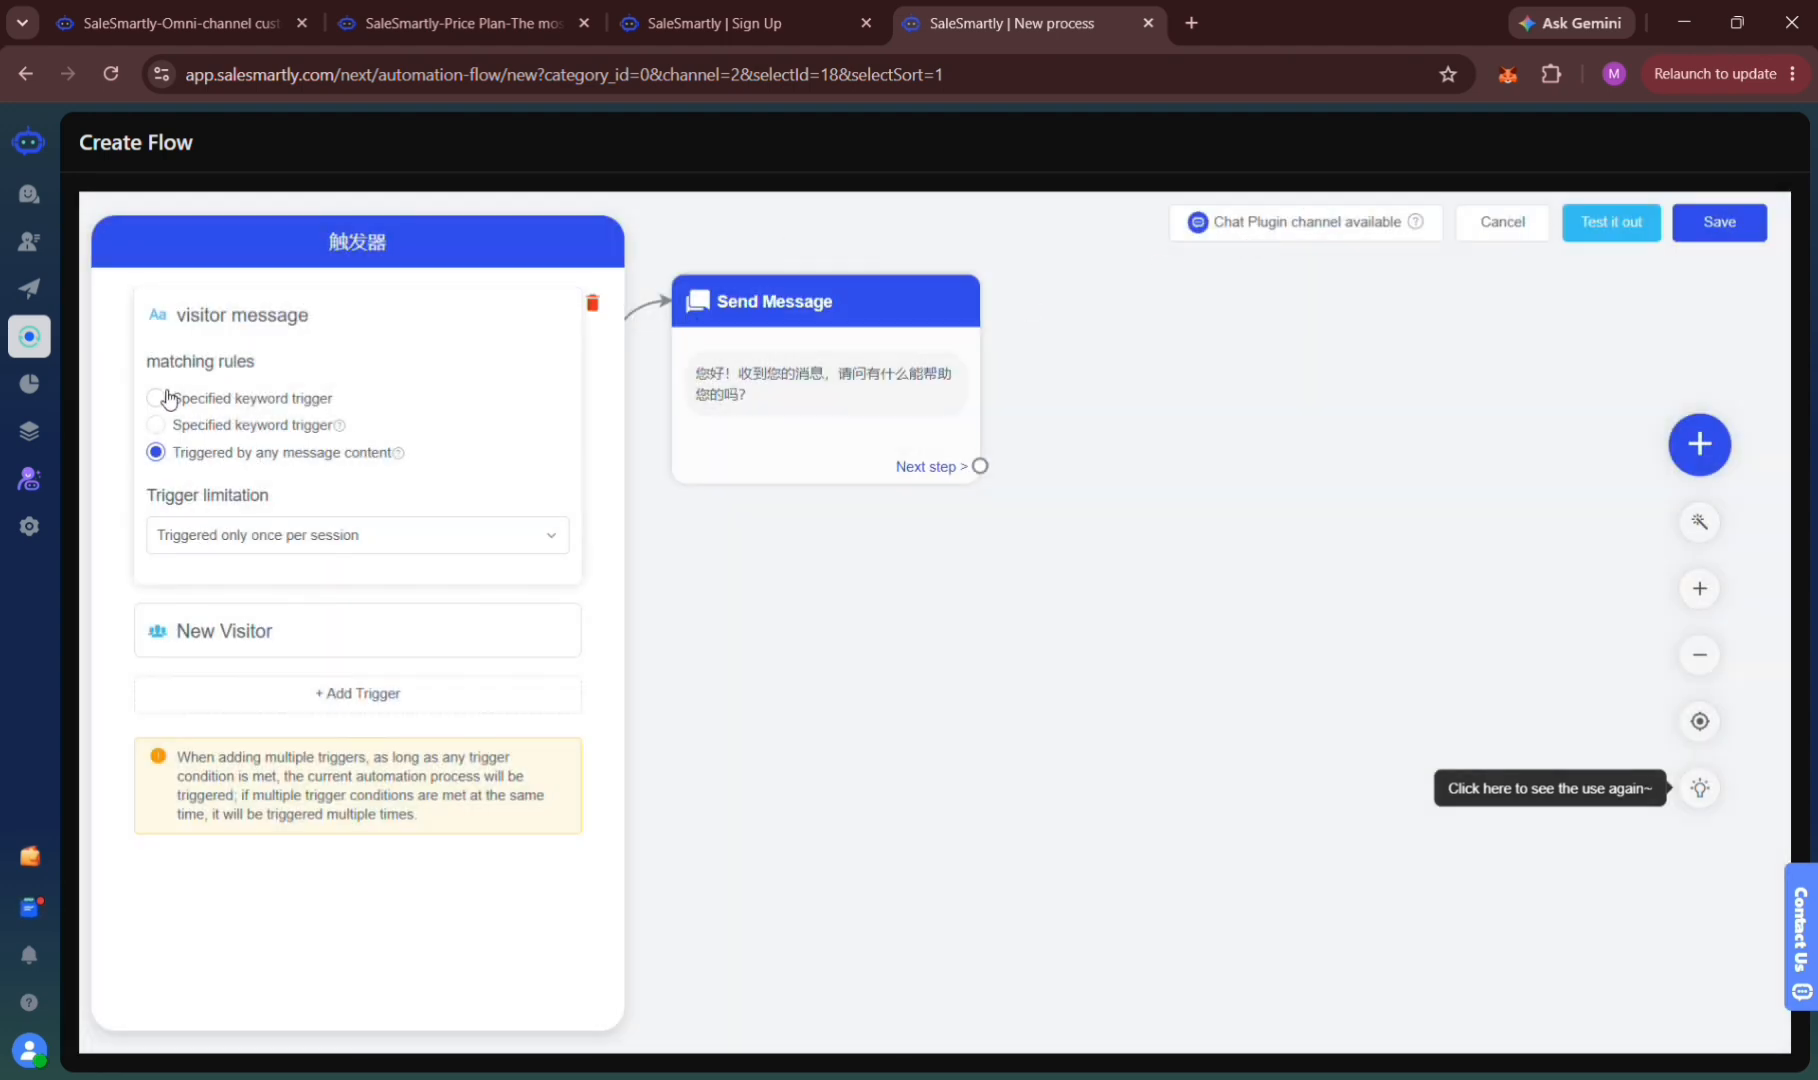
pyautogui.click(157, 397)
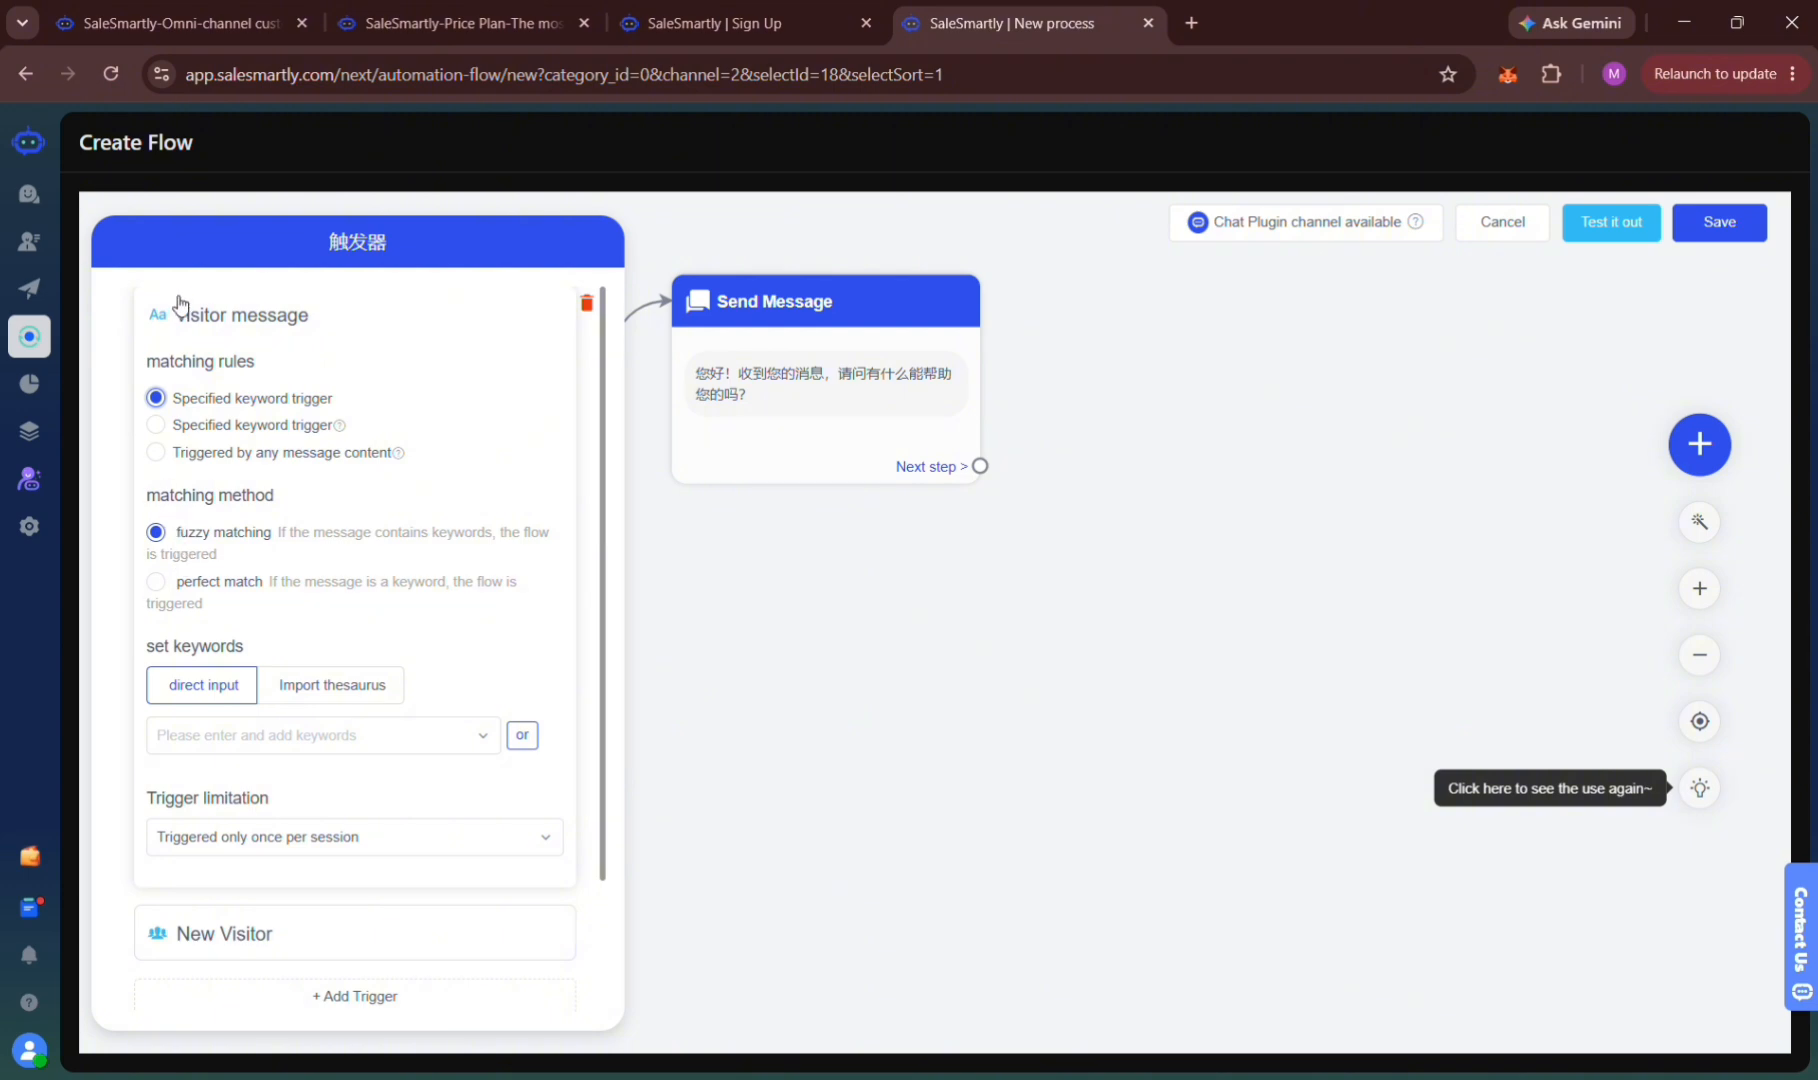
pyautogui.click(158, 452)
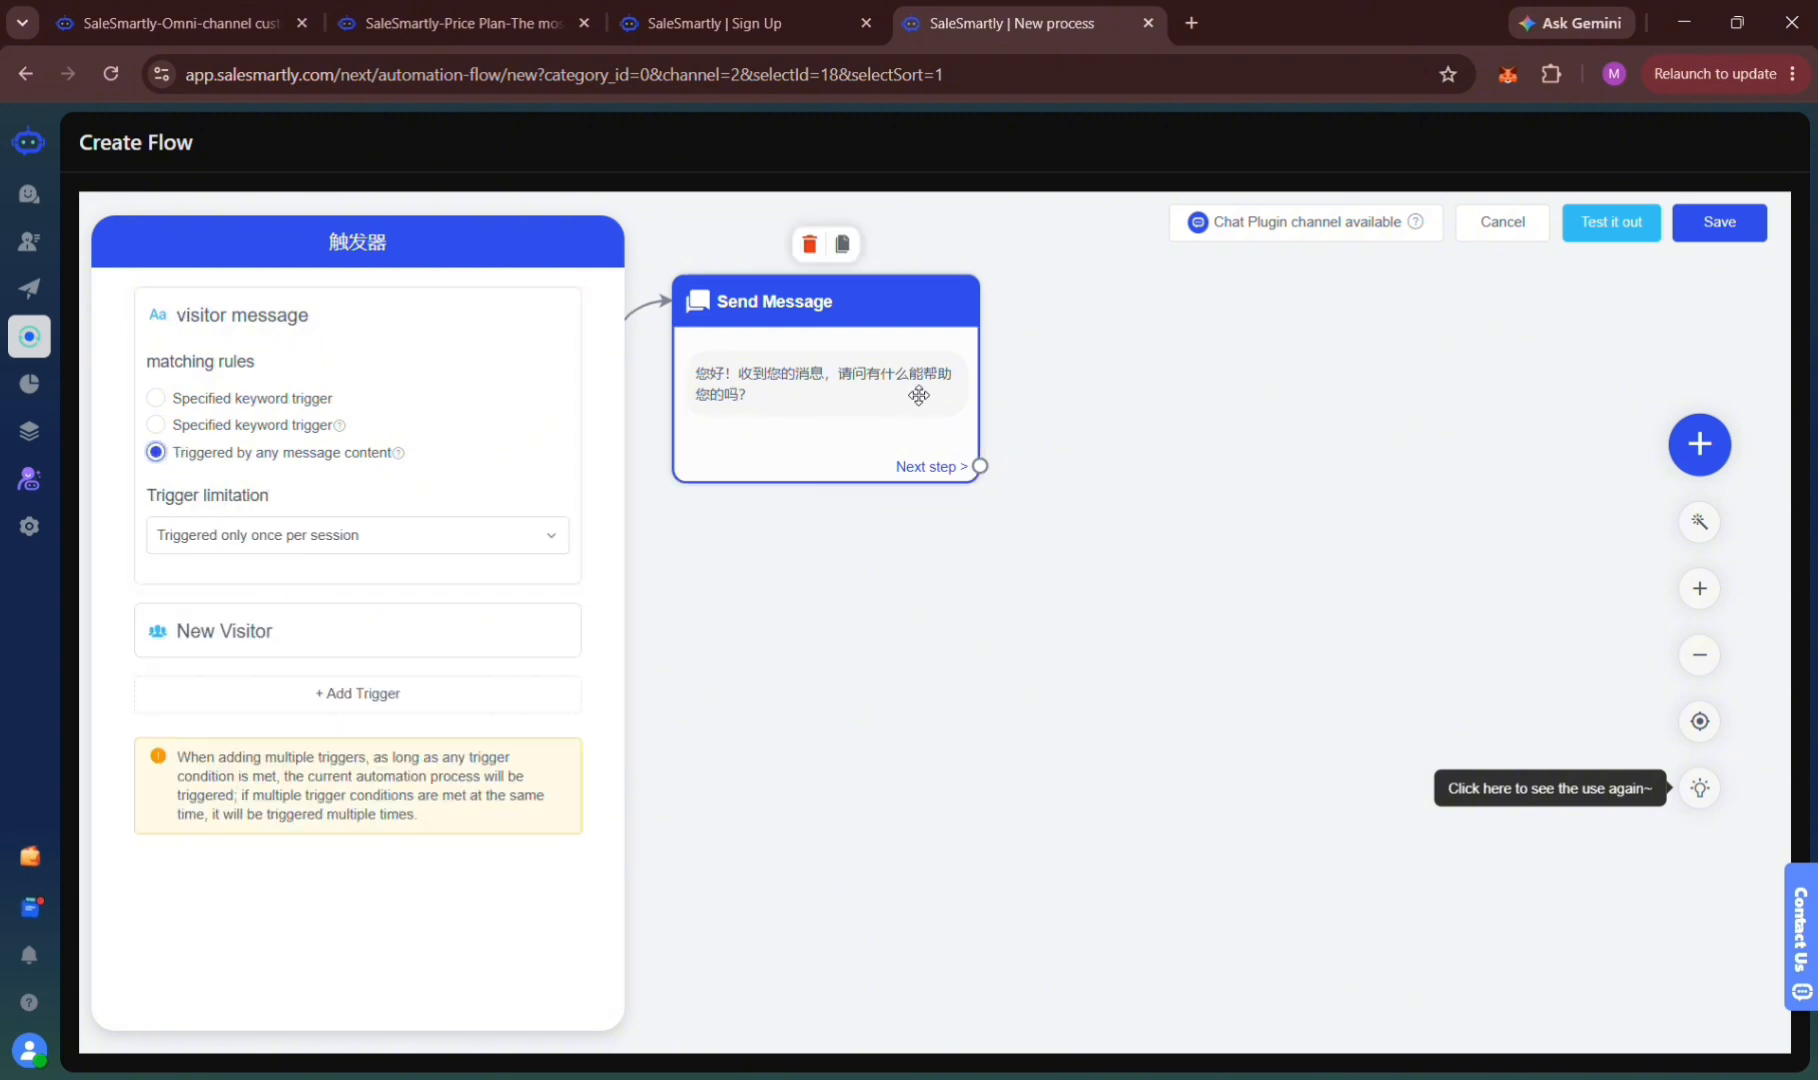
# Replace the Send Message text with "Hi. Welcome to my Blog what can I help you?".
pyautogui.click(845, 478)
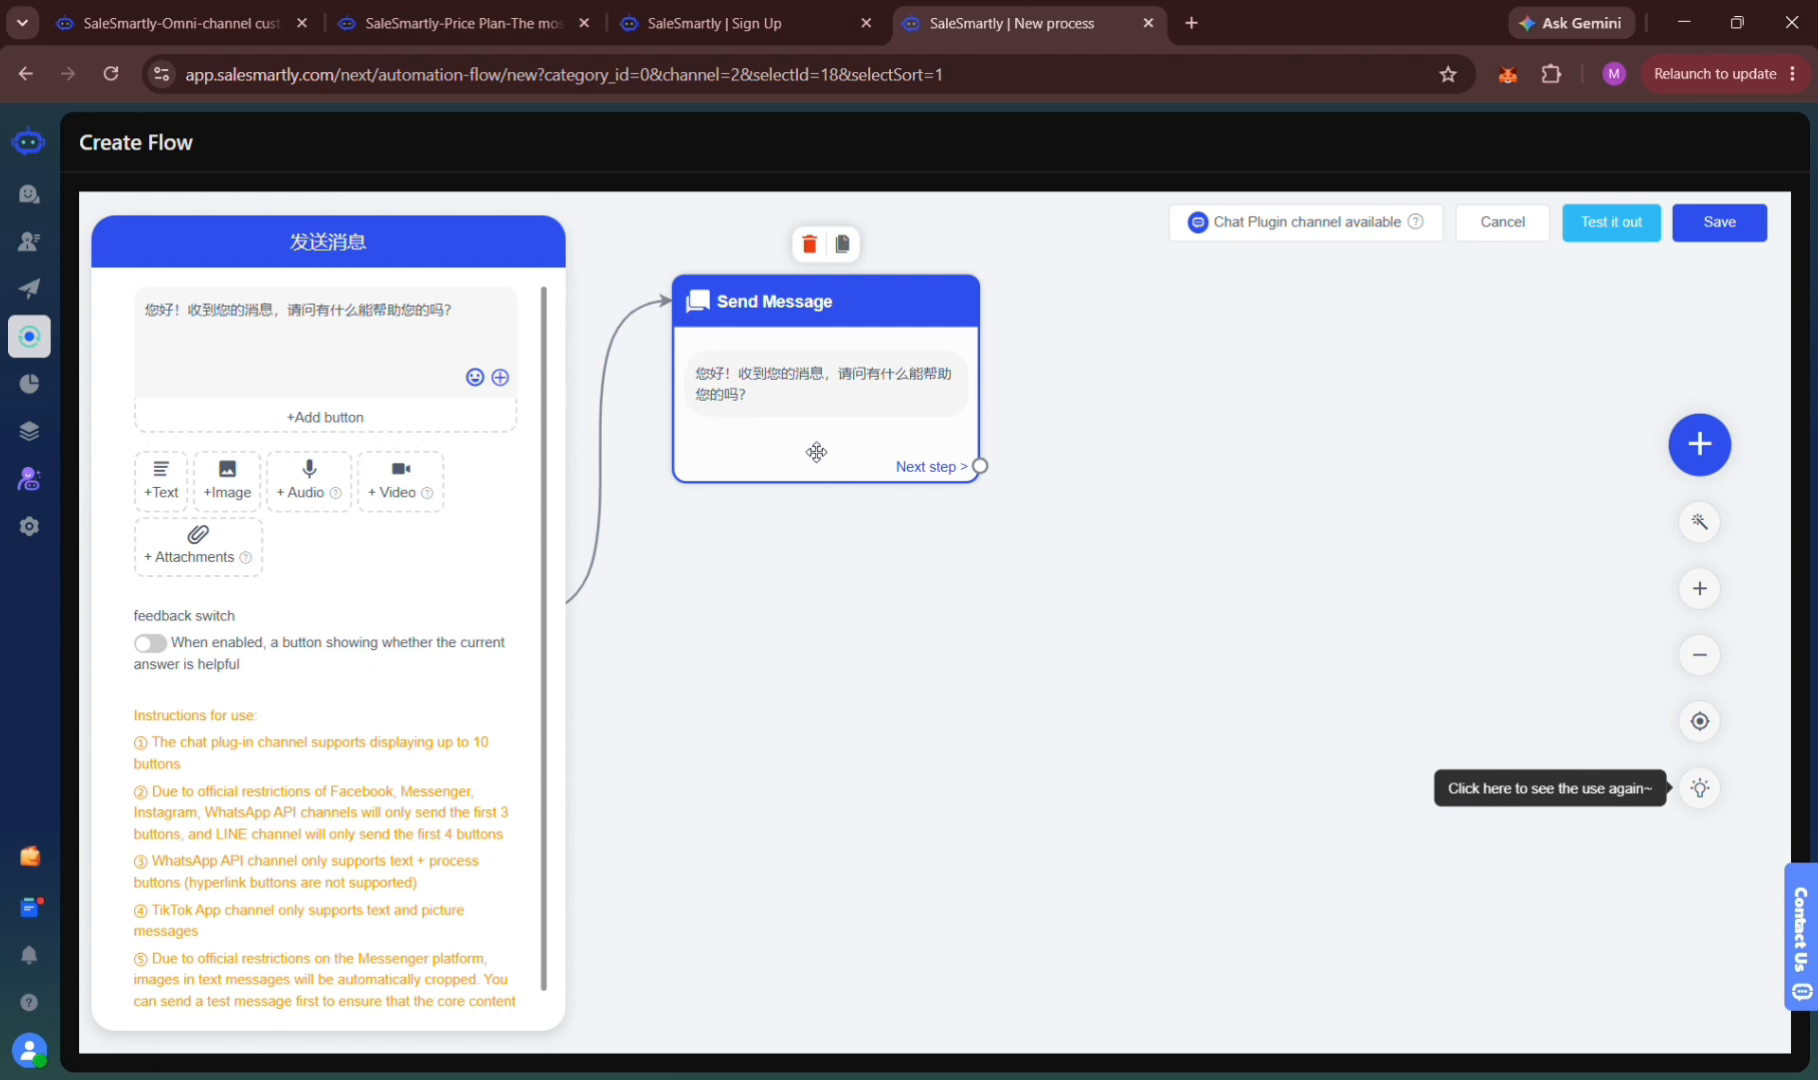
pyautogui.click(290, 311)
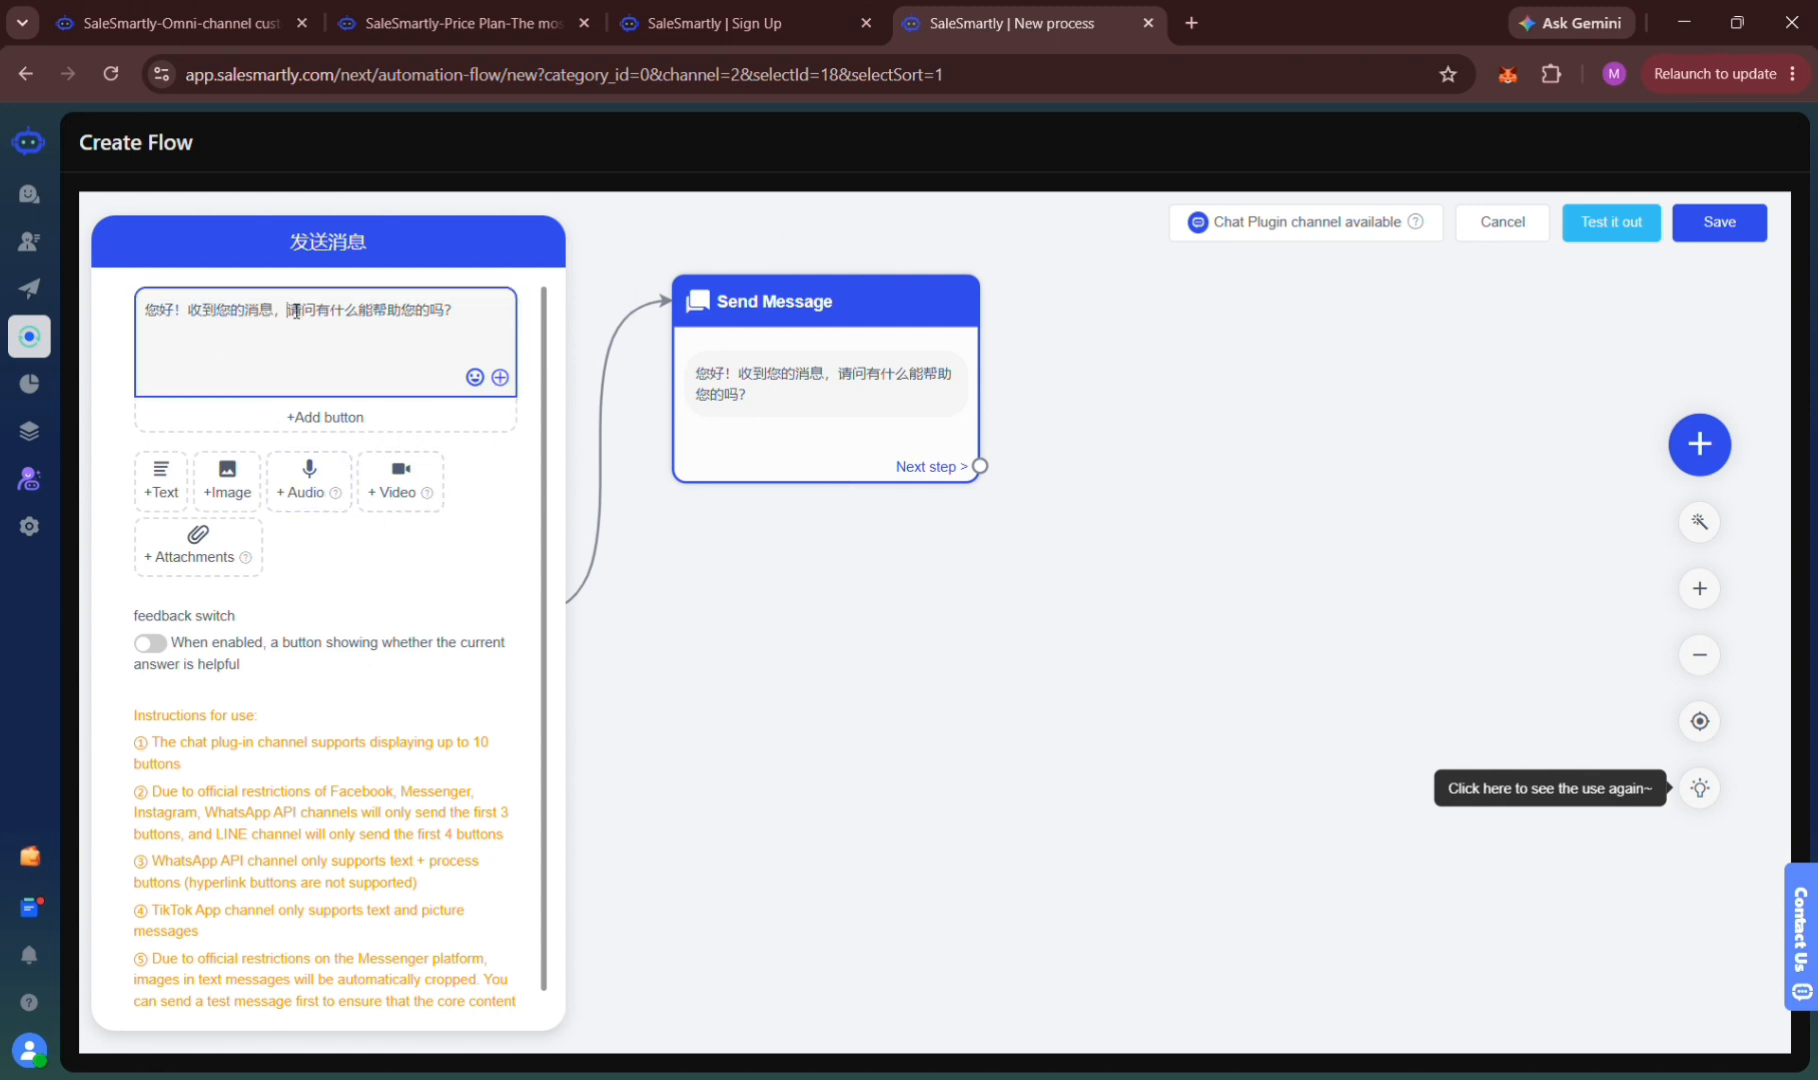
pyautogui.hotkey('ctrl', 'a')
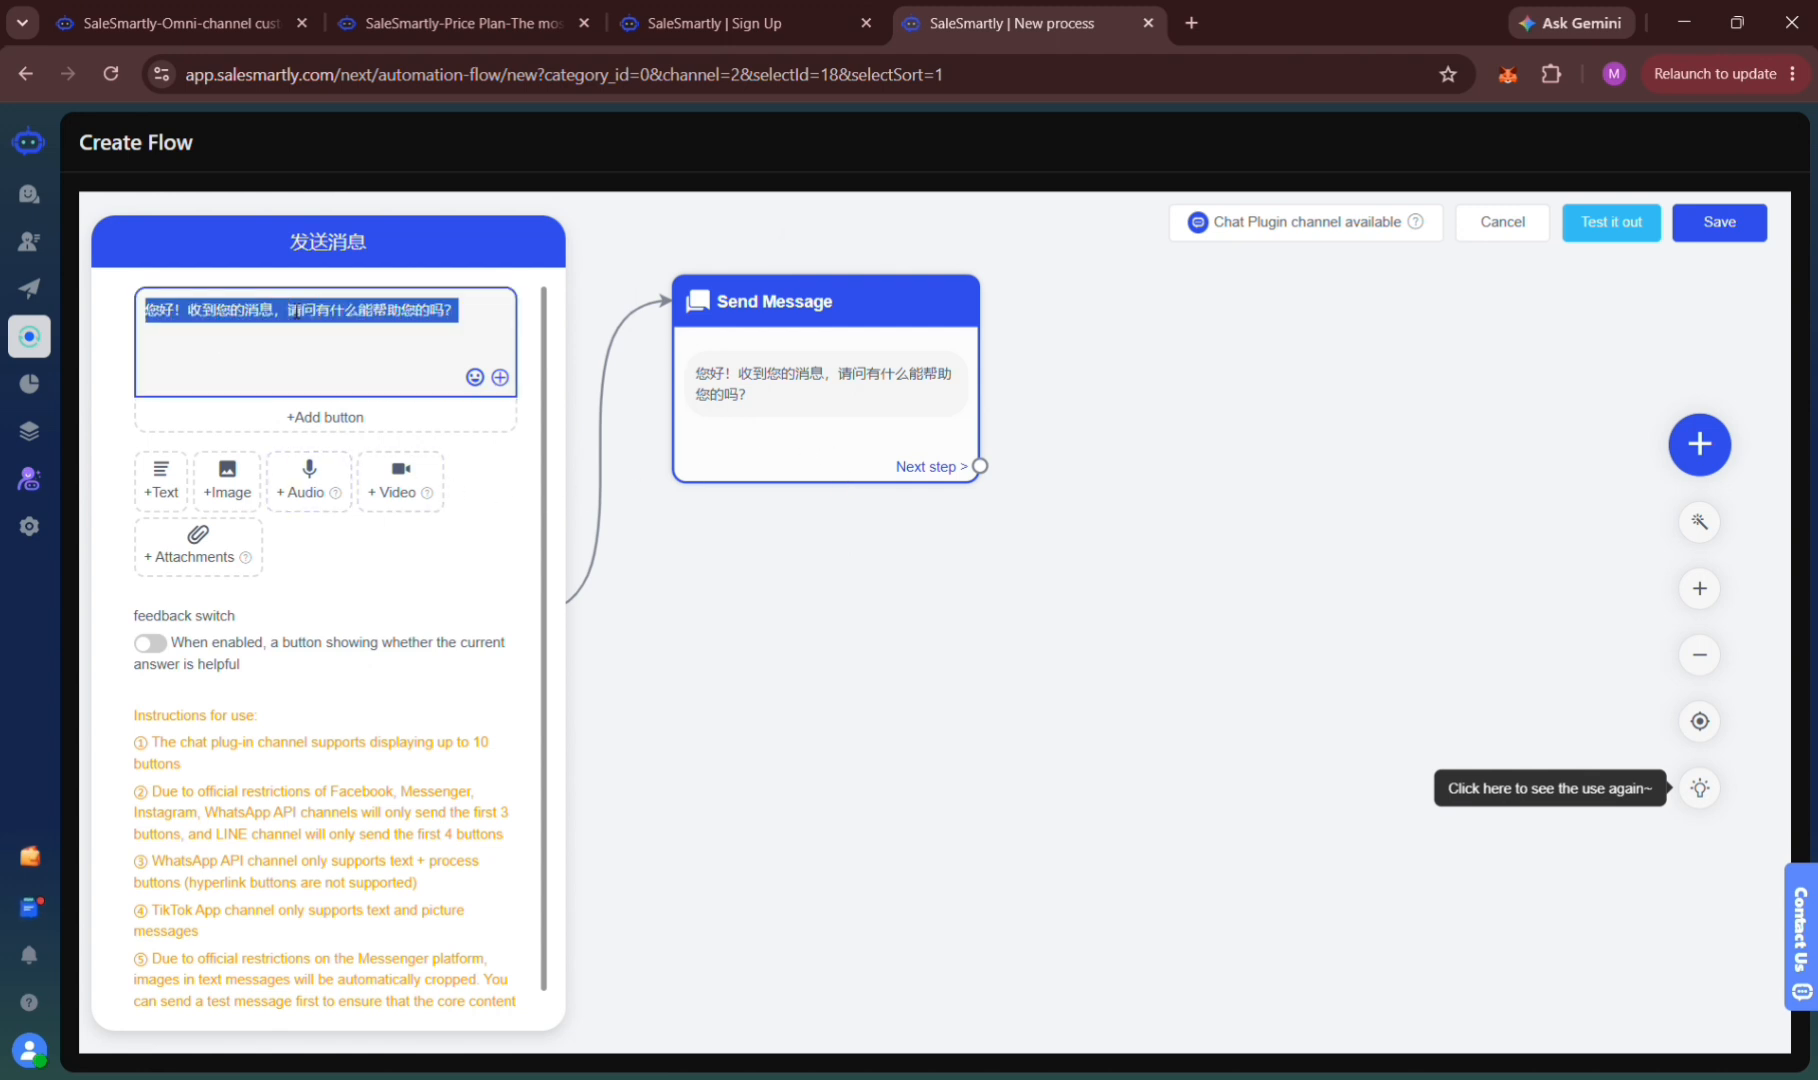
pyautogui.write('Hi. ')
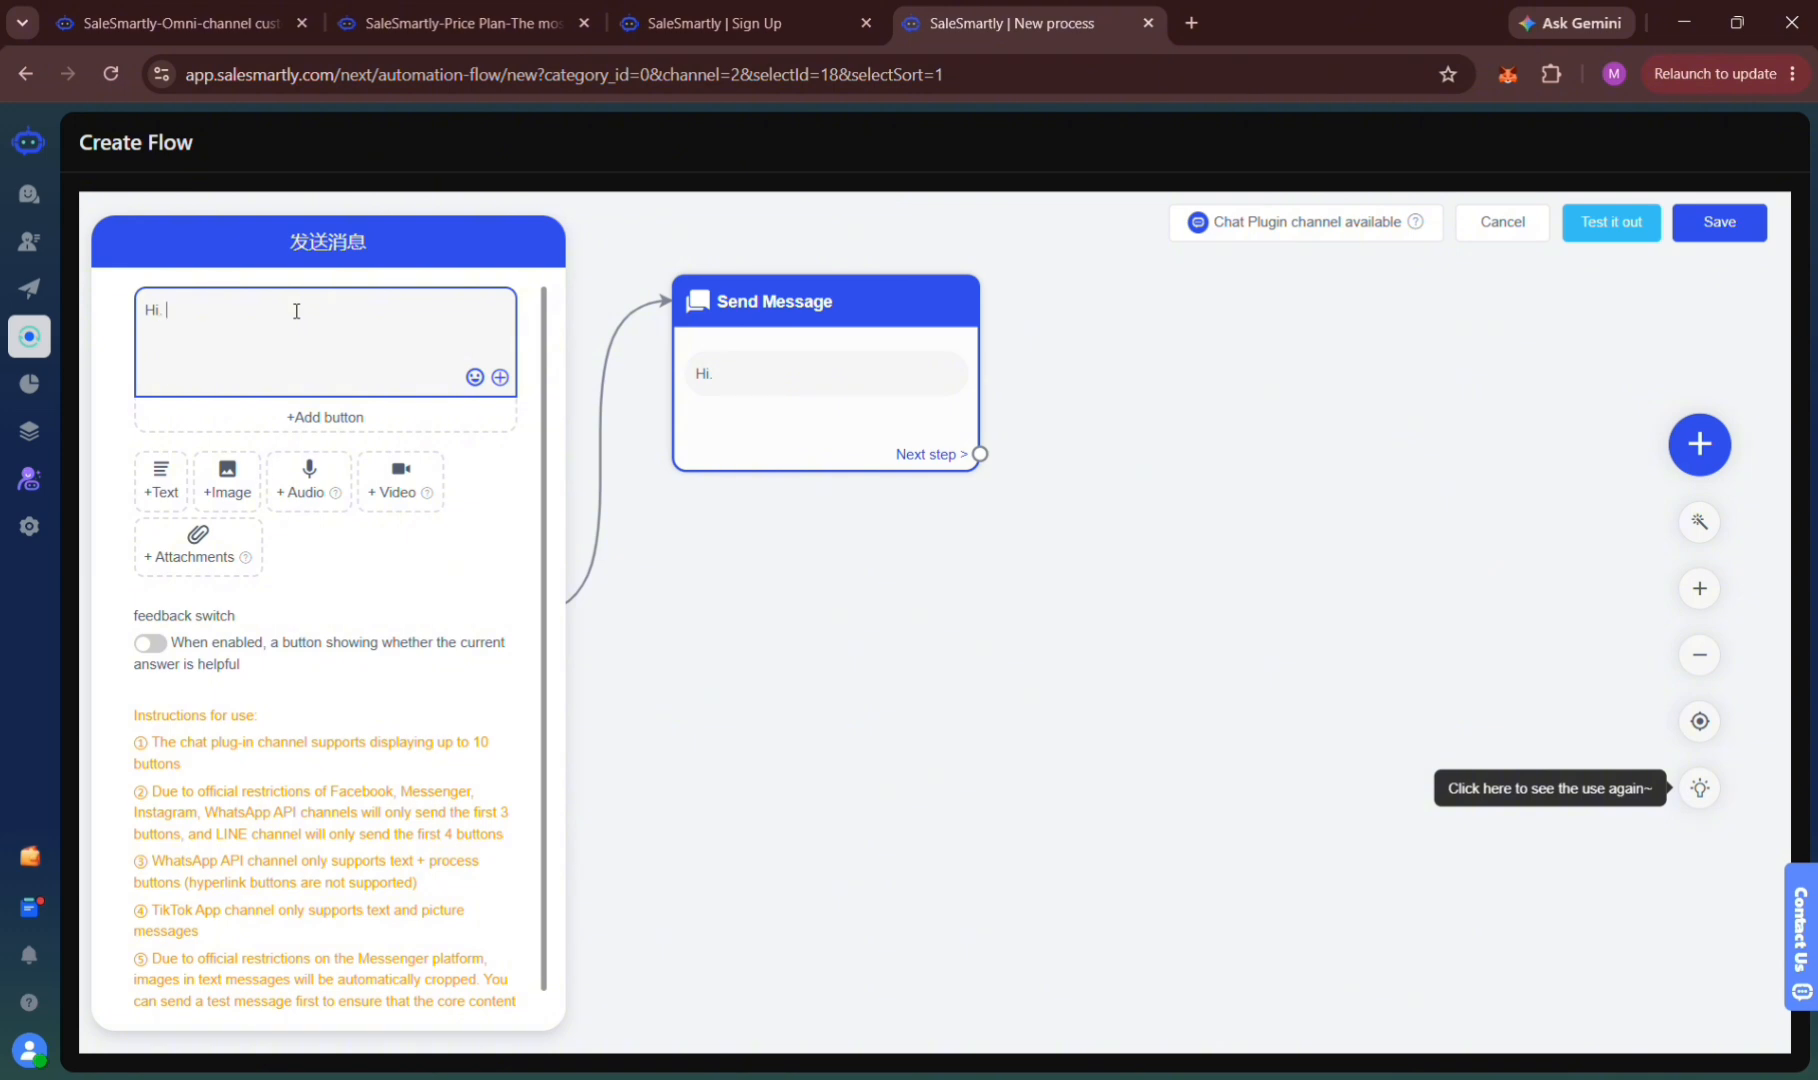
pyautogui.write('Welcome to my B')
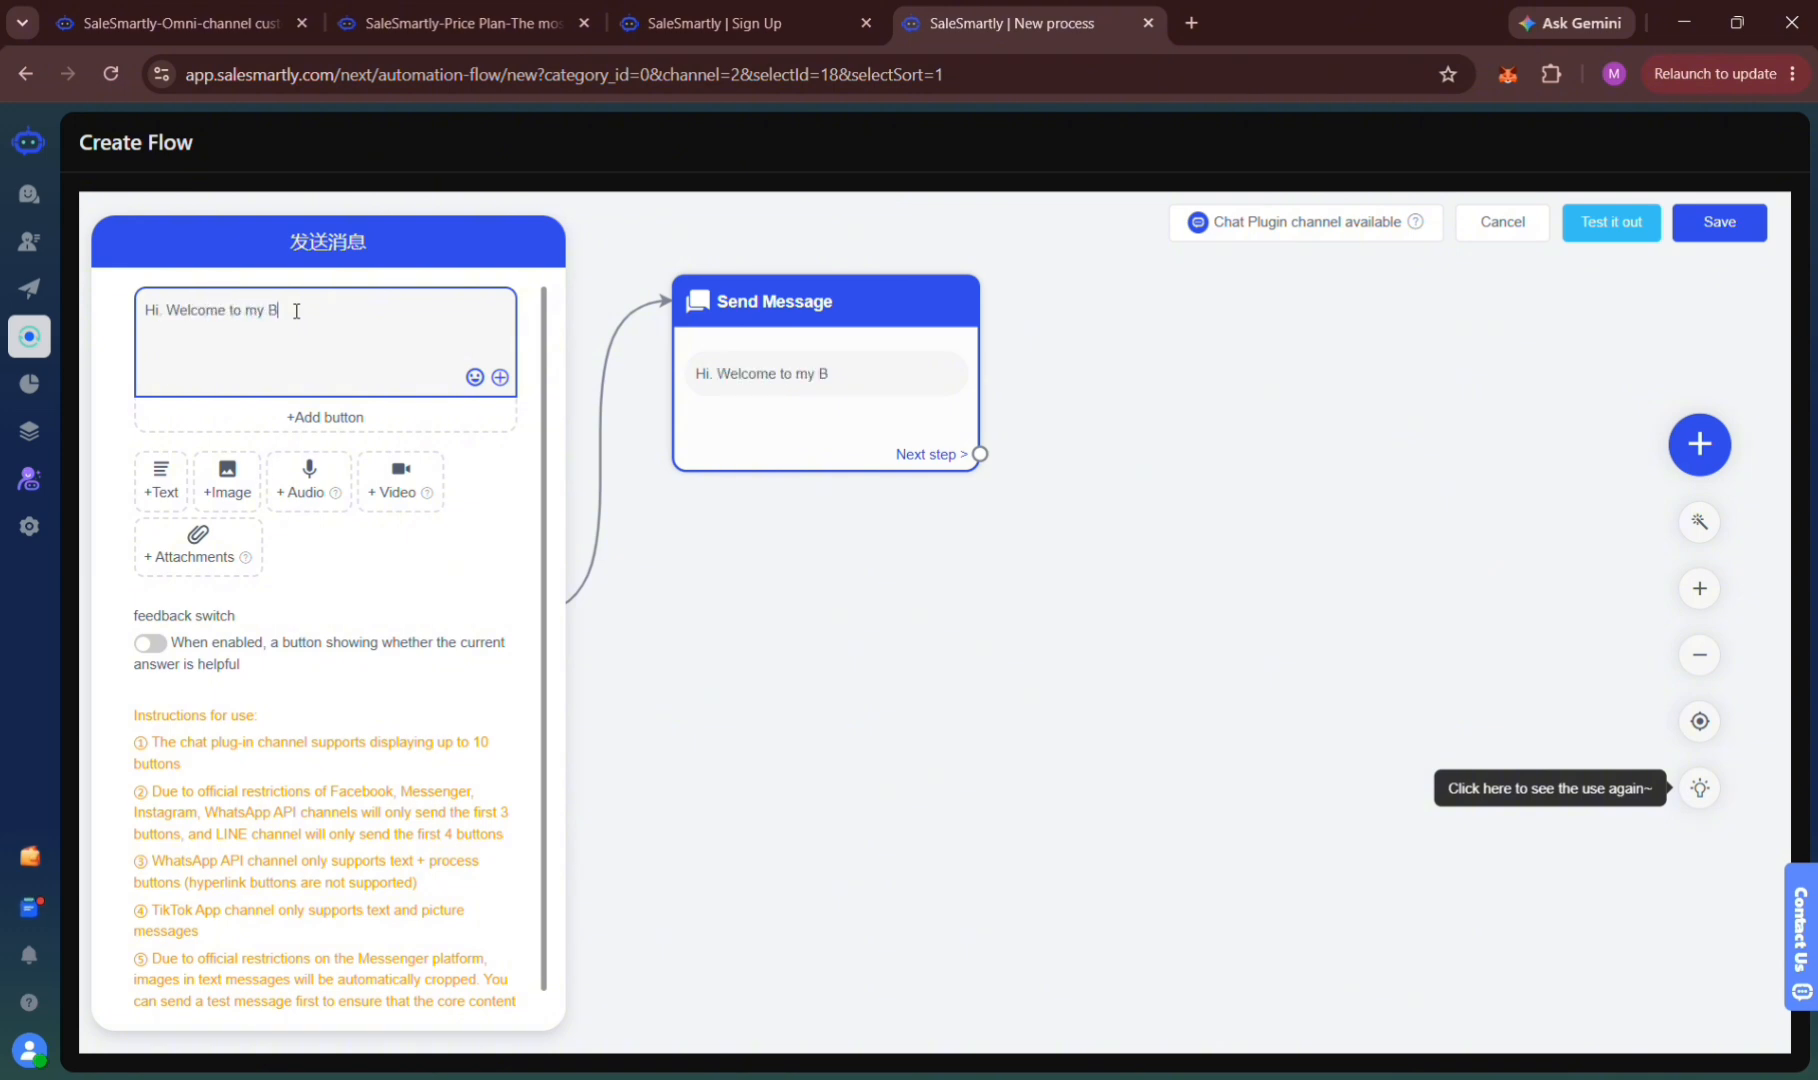
pyautogui.write('lof what can I help')
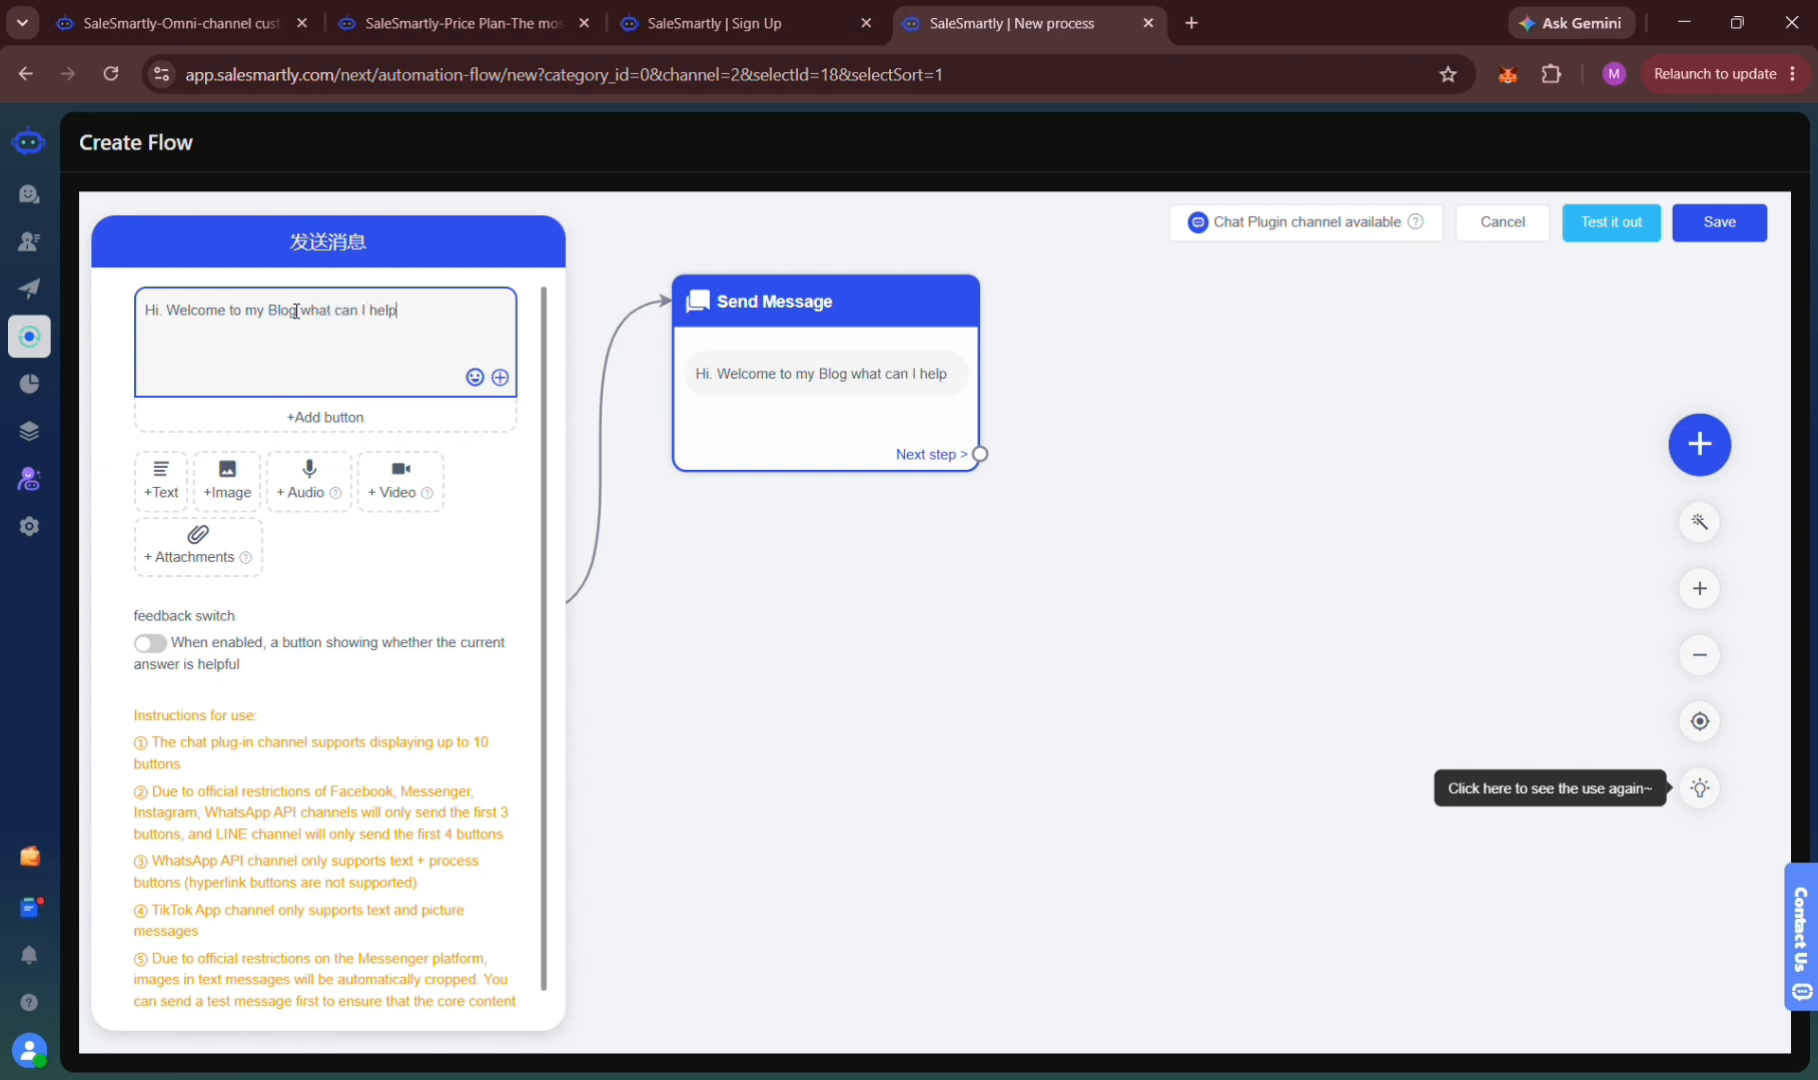
pyautogui.write(' y')
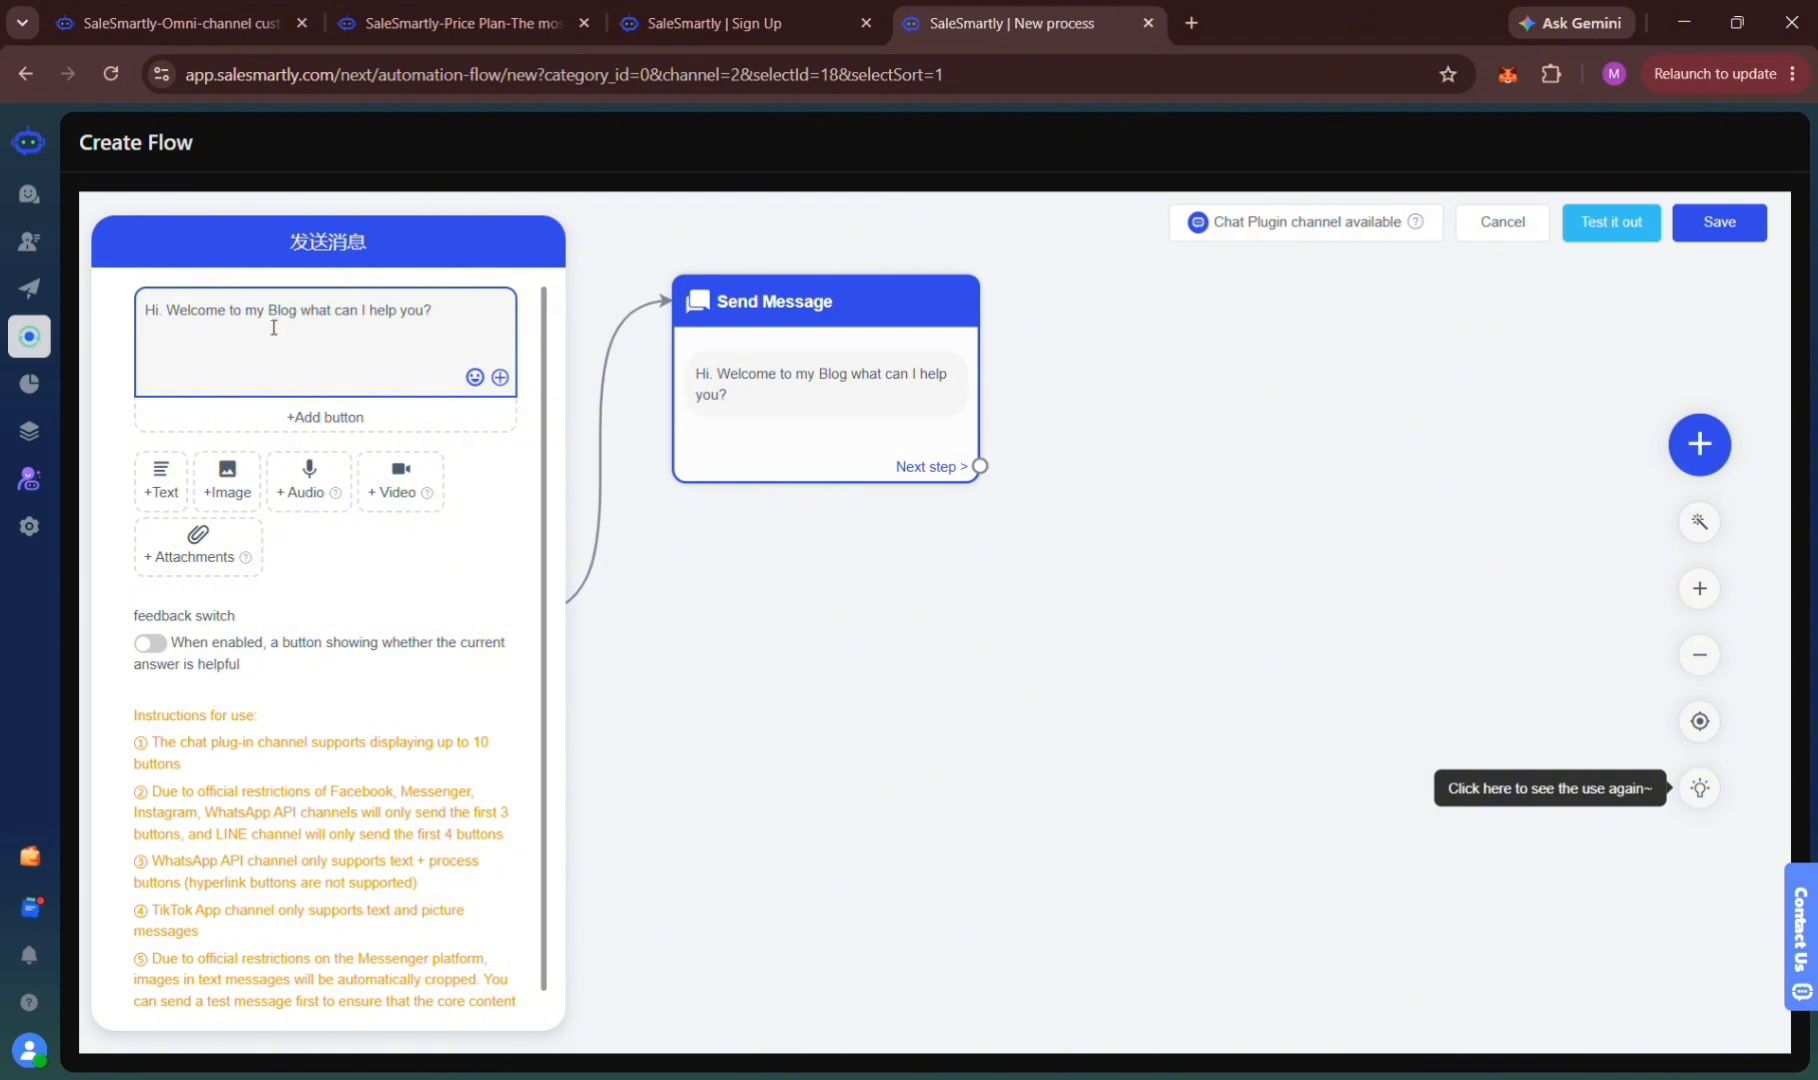
# Add a second text block to the Send Message node containing "FAQ".
pyautogui.click(295, 563)
pyautogui.click(183, 482)
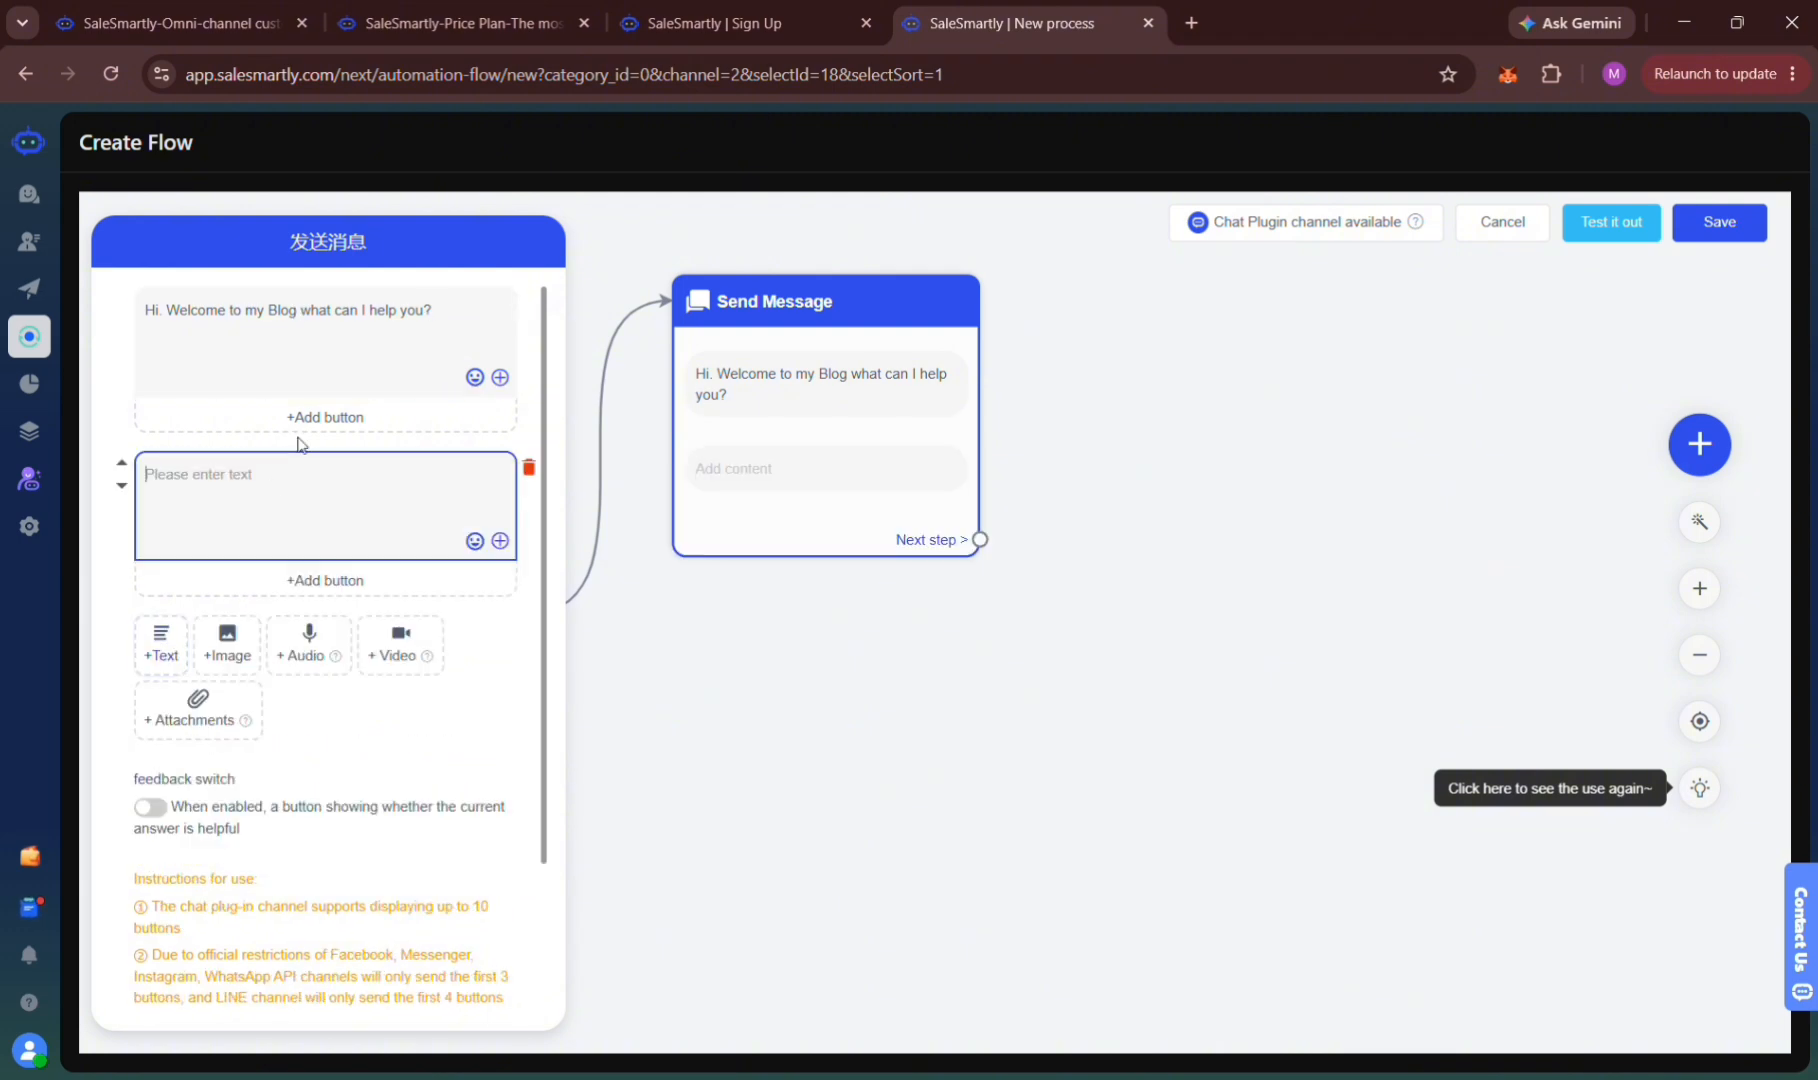
pyautogui.click(323, 415)
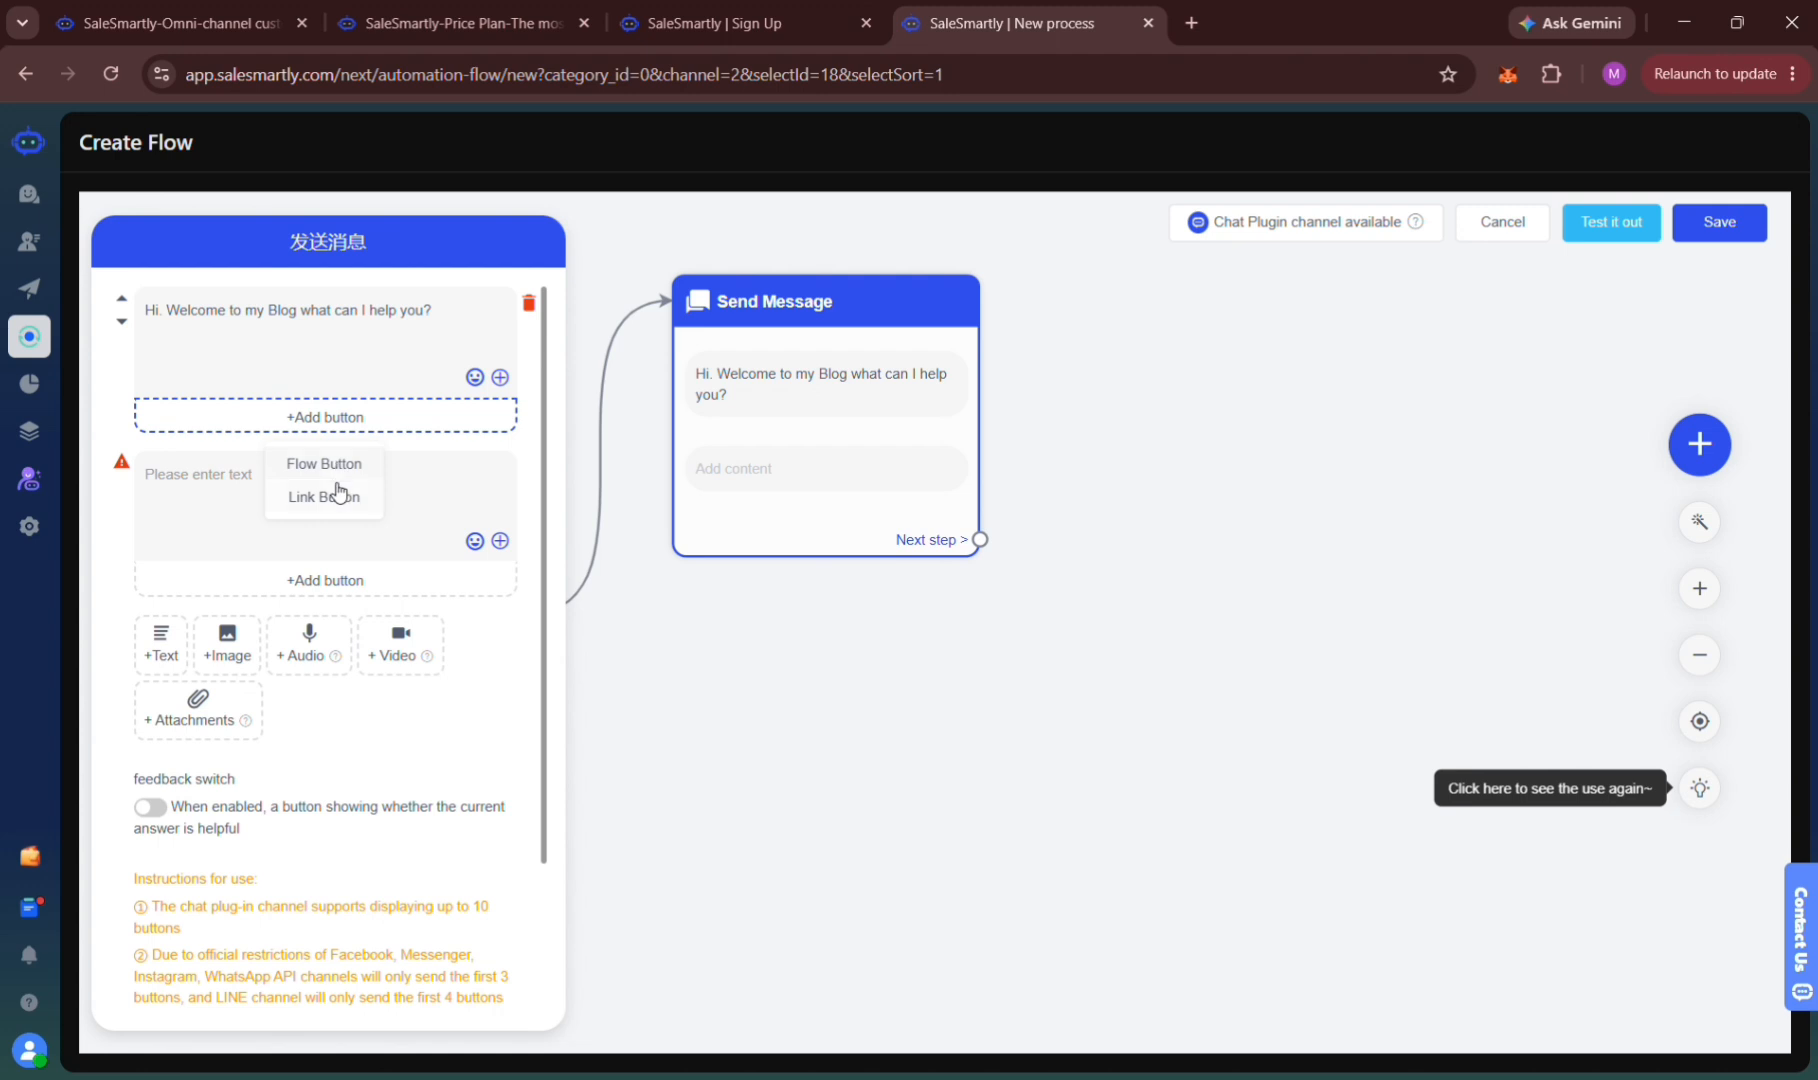
pyautogui.click(418, 511)
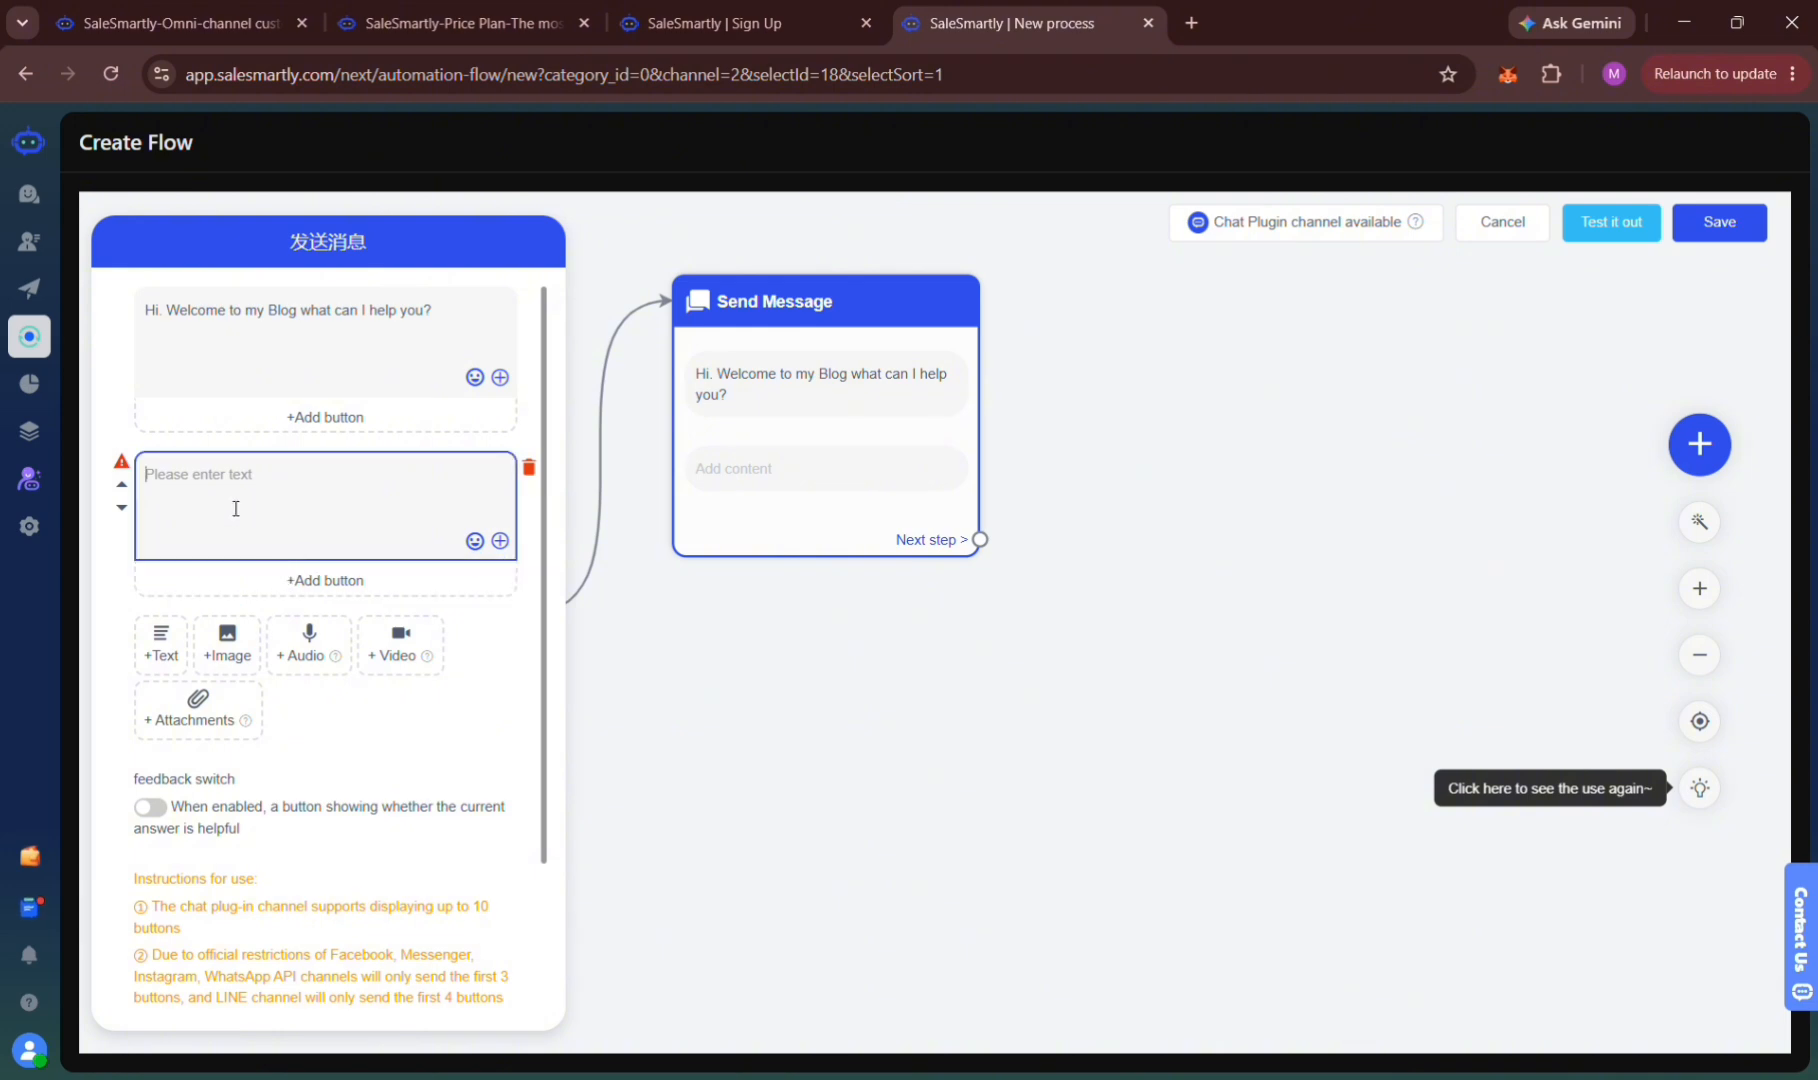
pyautogui.write('1')
pyautogui.press('BackSpace')
pyautogui.write('TG')
pyautogui.press('BackSpace')
pyautogui.press('BackSpace')
pyautogui.write('HES')
pyautogui.press('BackSpace')
pyautogui.press('BackSpace')
pyautogui.press('BackSpace')
pyautogui.press('BackSpace')
pyautogui.write('FAQ')
pyautogui.moveTo(333, 595)
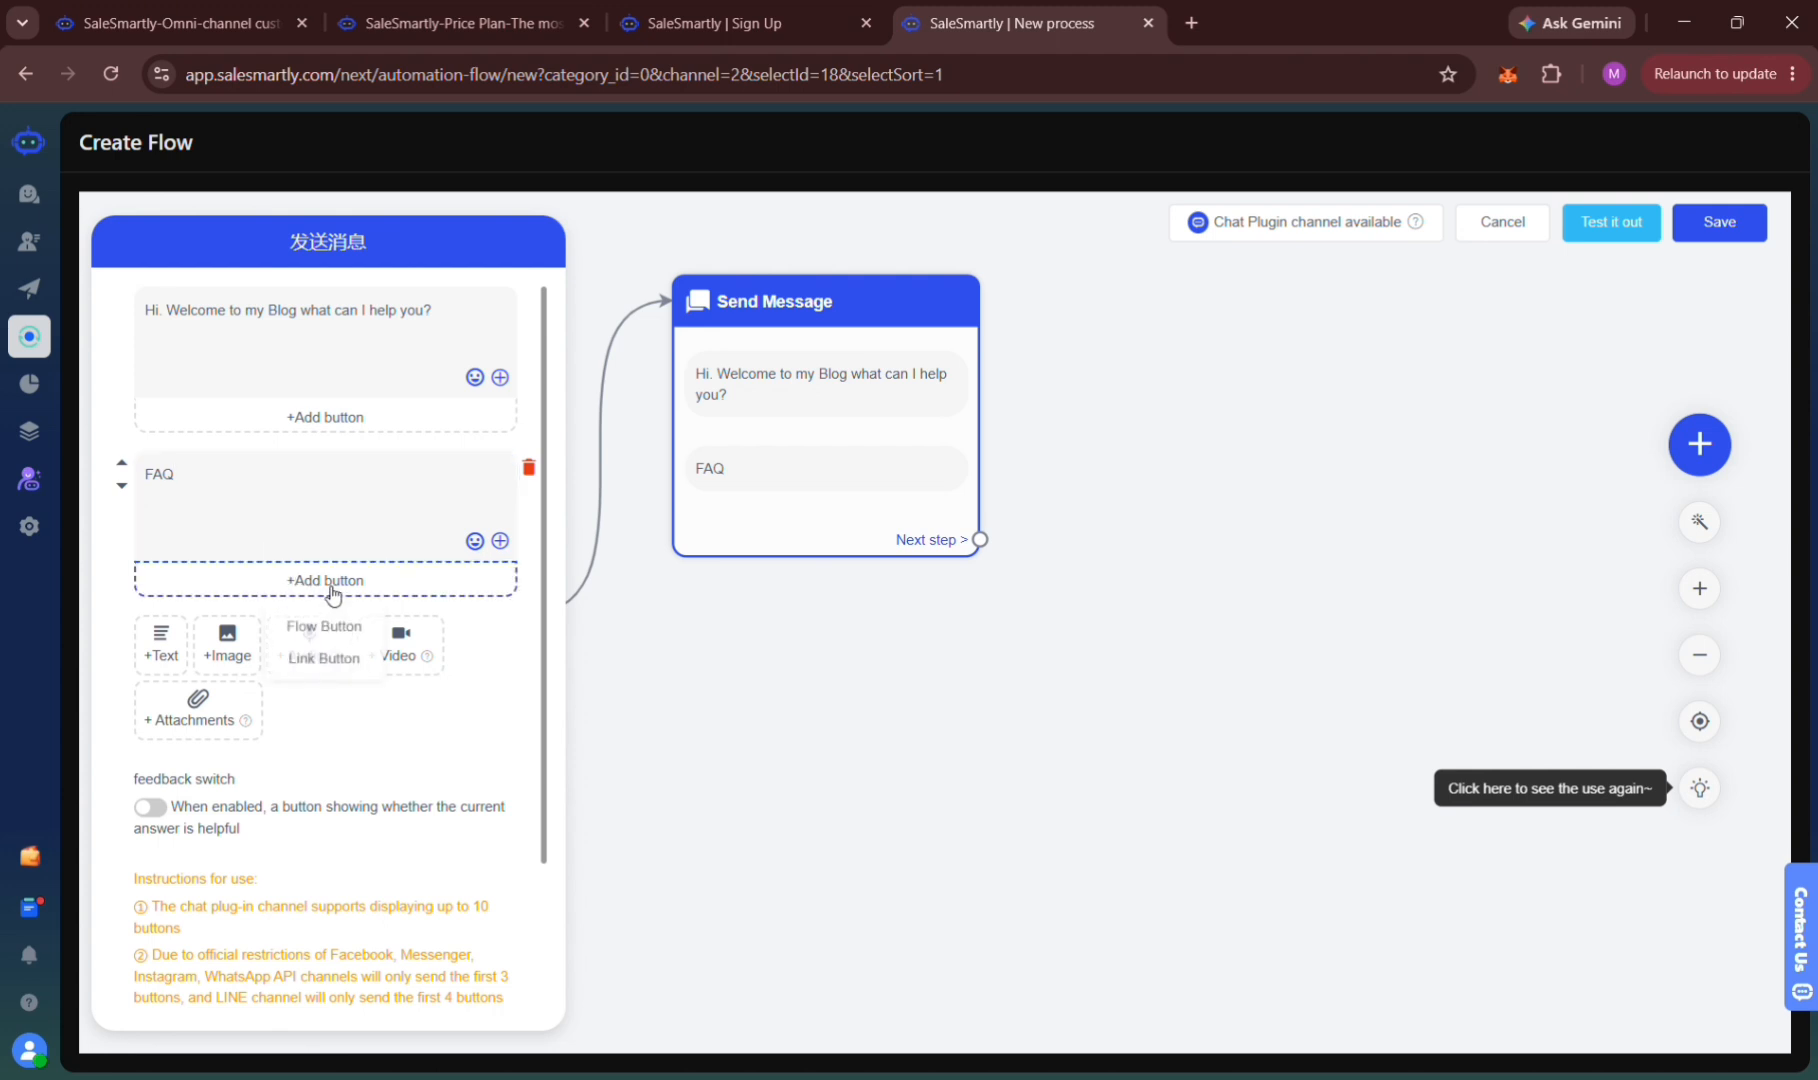
# Add a link button titled "FAQ" to the FAQ text block and enable the feedback switch for the message.
pyautogui.click(330, 655)
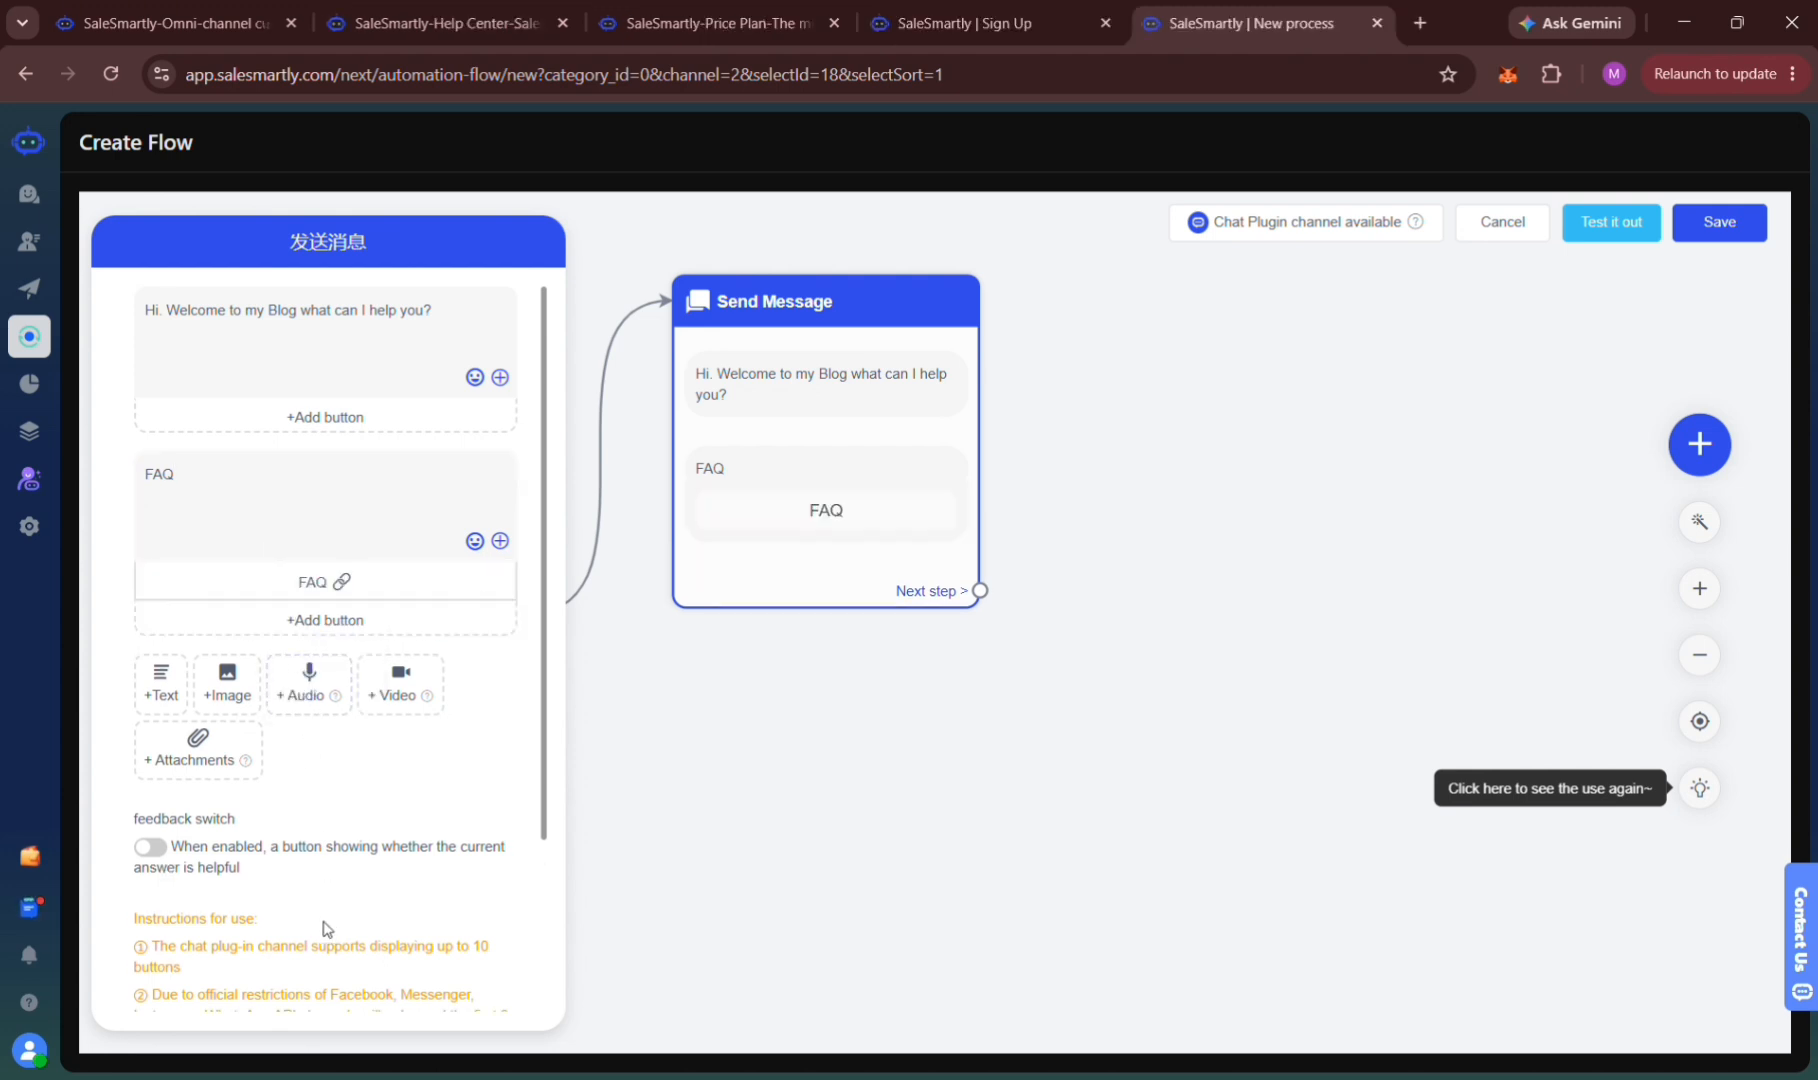
pyautogui.click(158, 850)
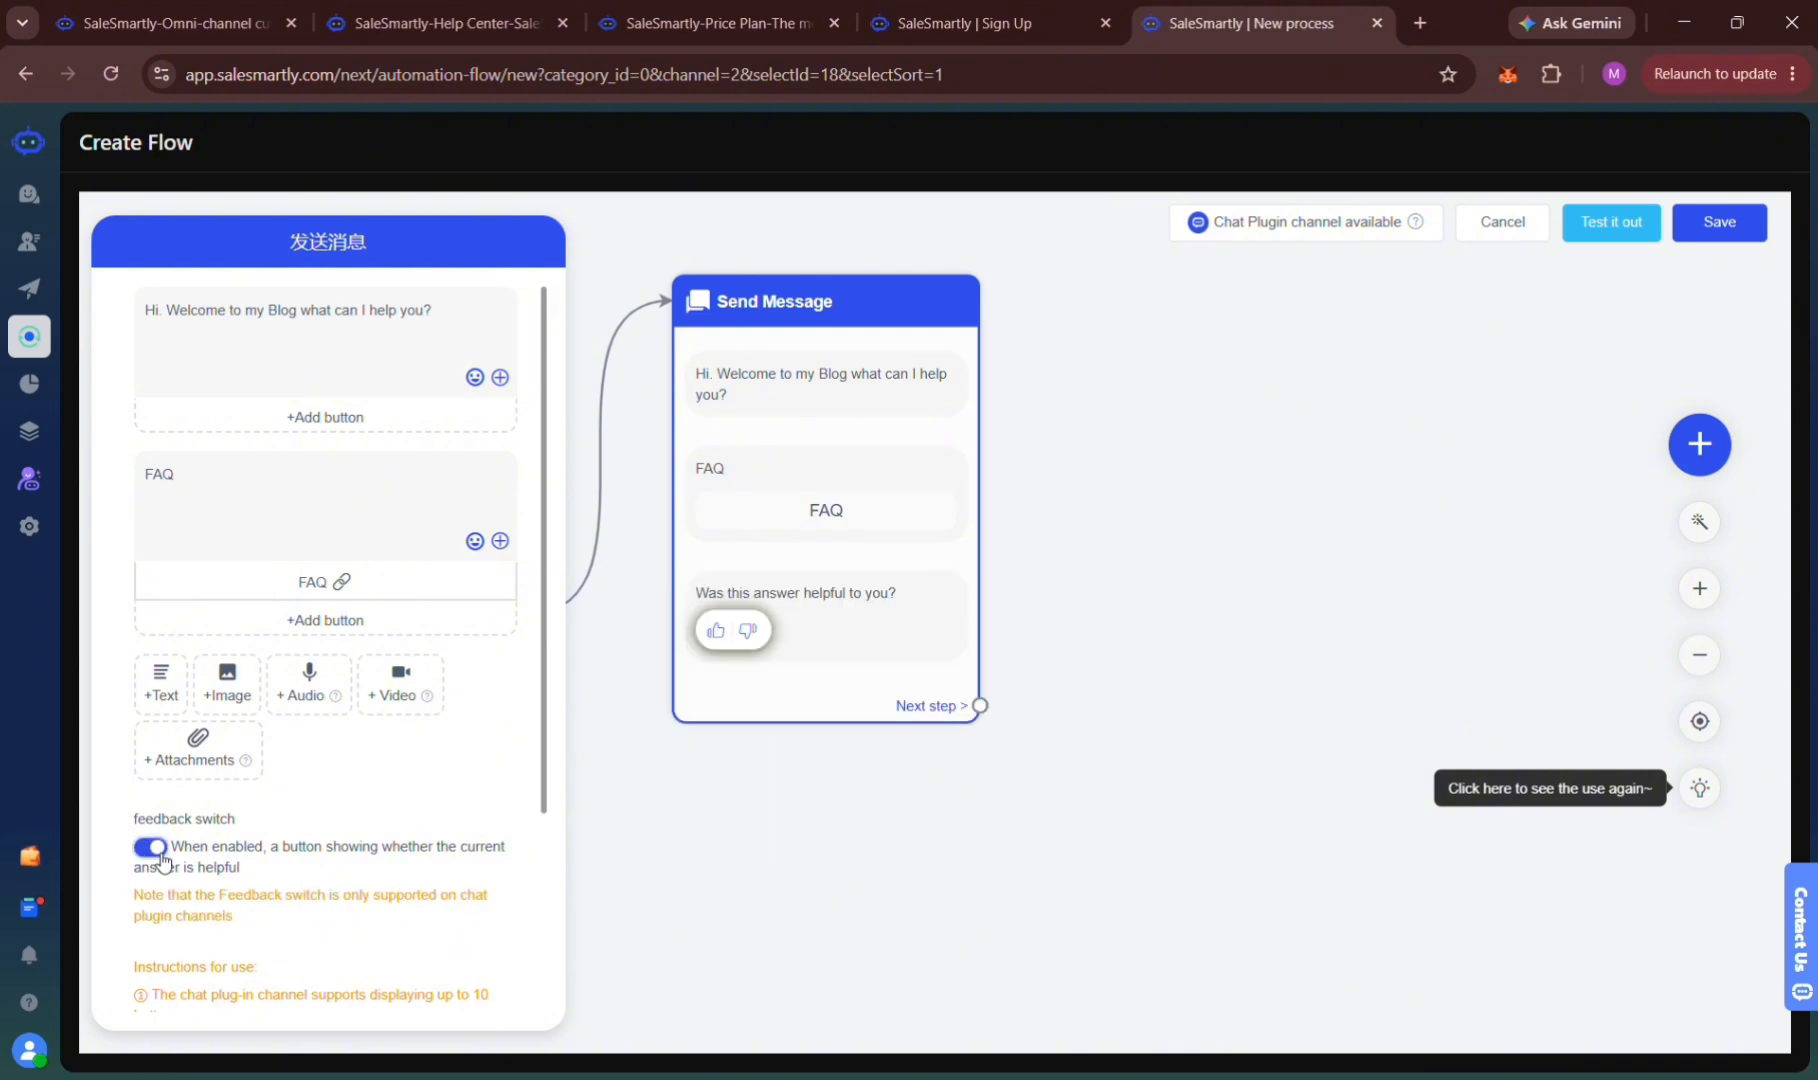
pyautogui.click(152, 847)
pyautogui.click(152, 847)
pyautogui.moveTo(785, 643)
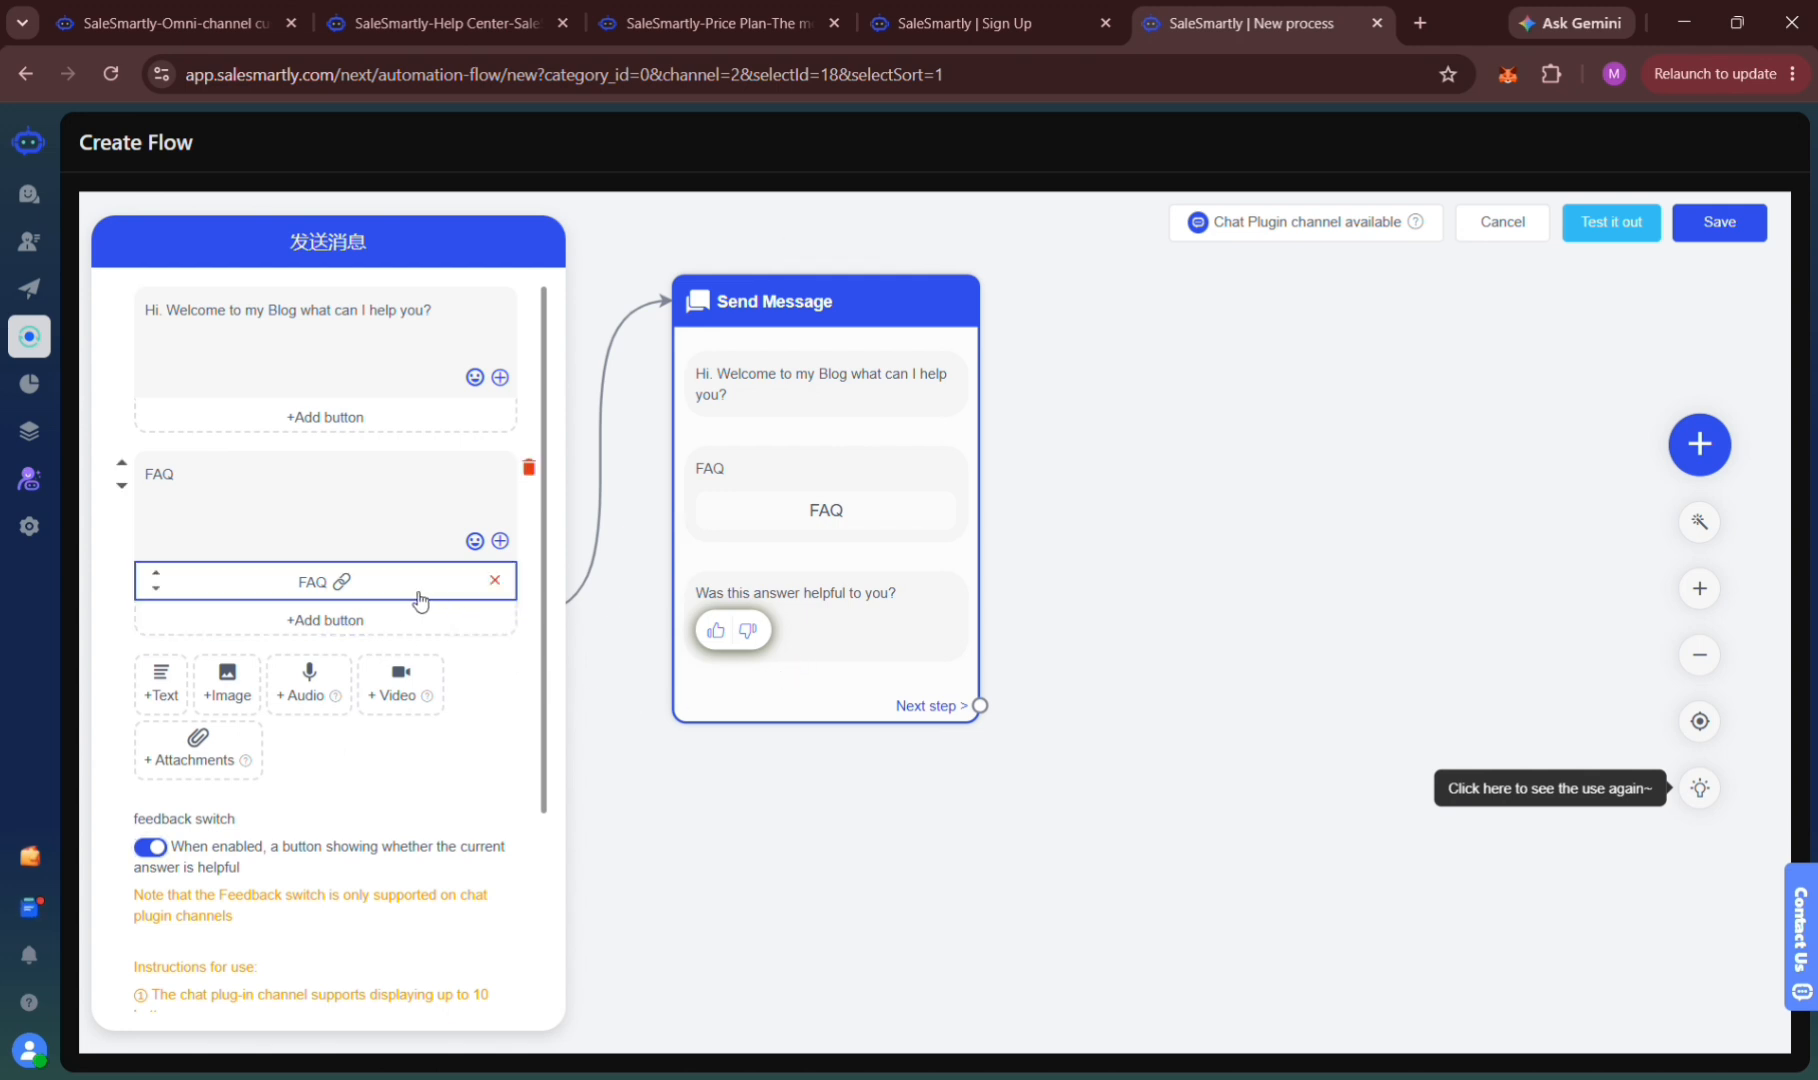
# Start a second link button under the FAQ text block with the title "How to refer and earn?".
pyautogui.click(370, 618)
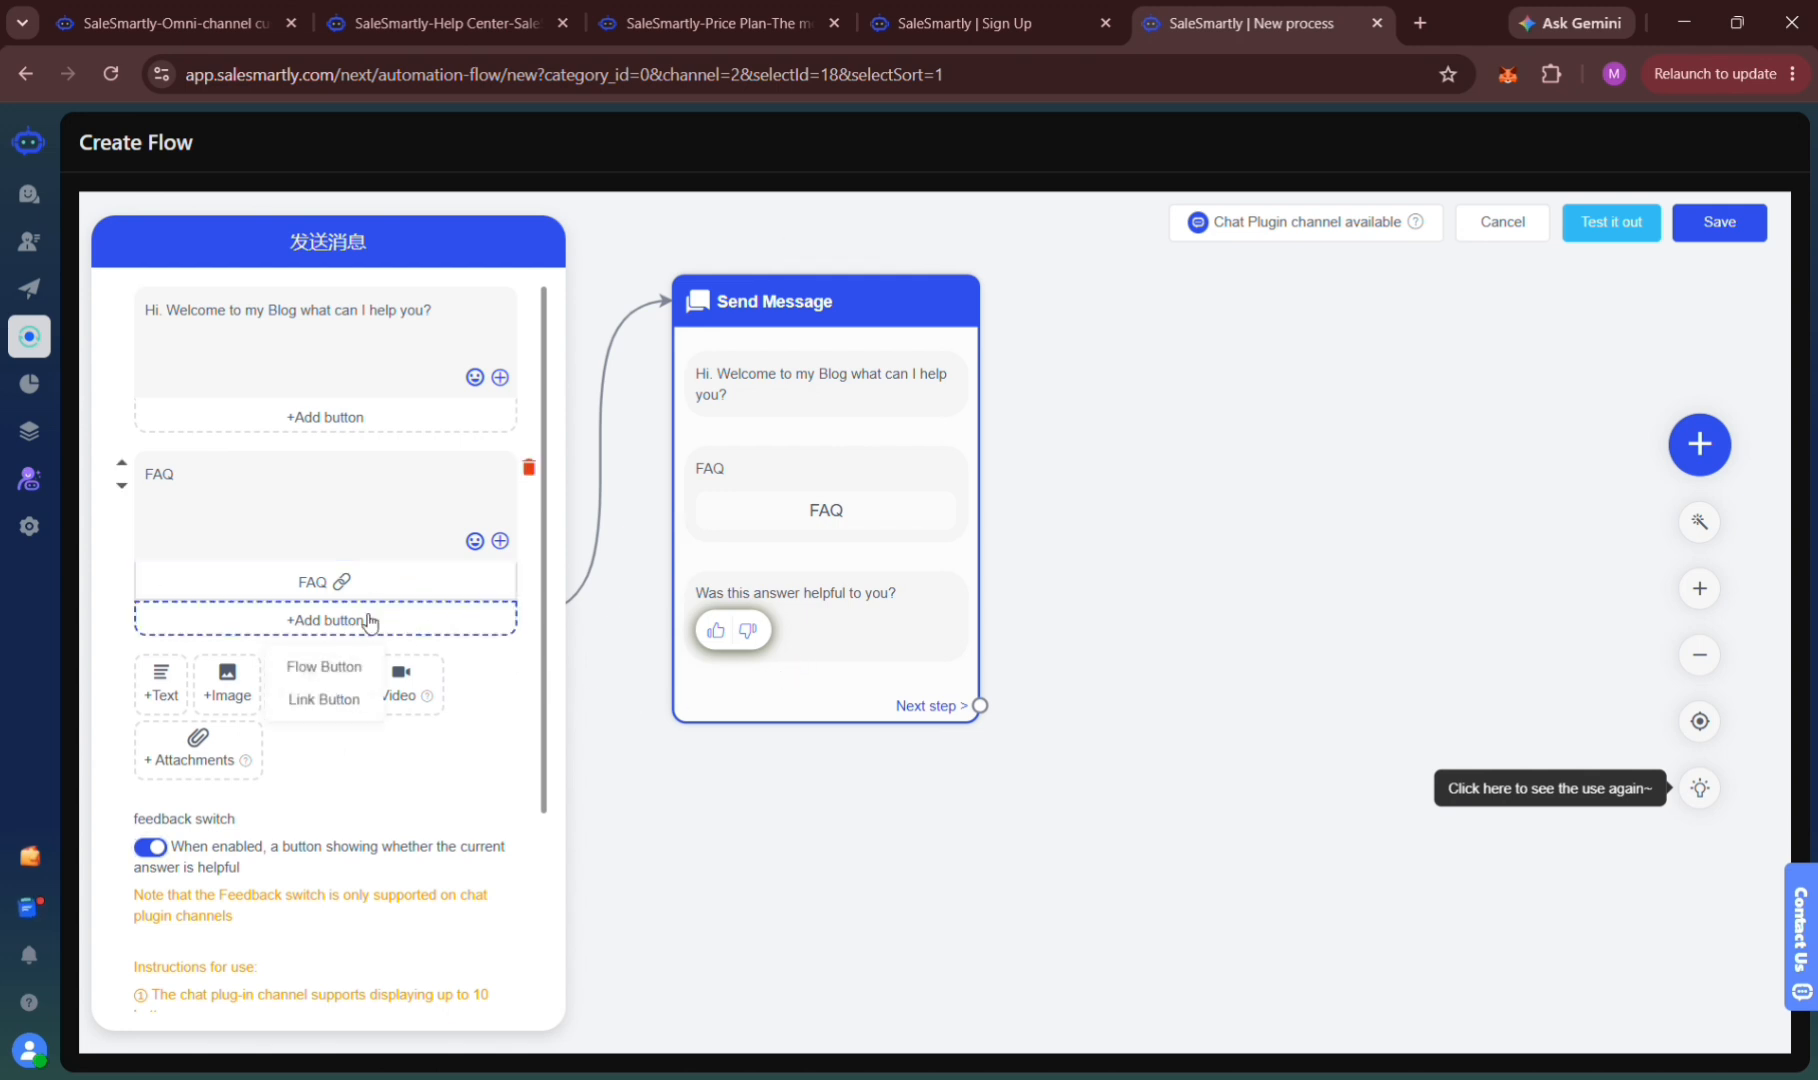
pyautogui.click(349, 716)
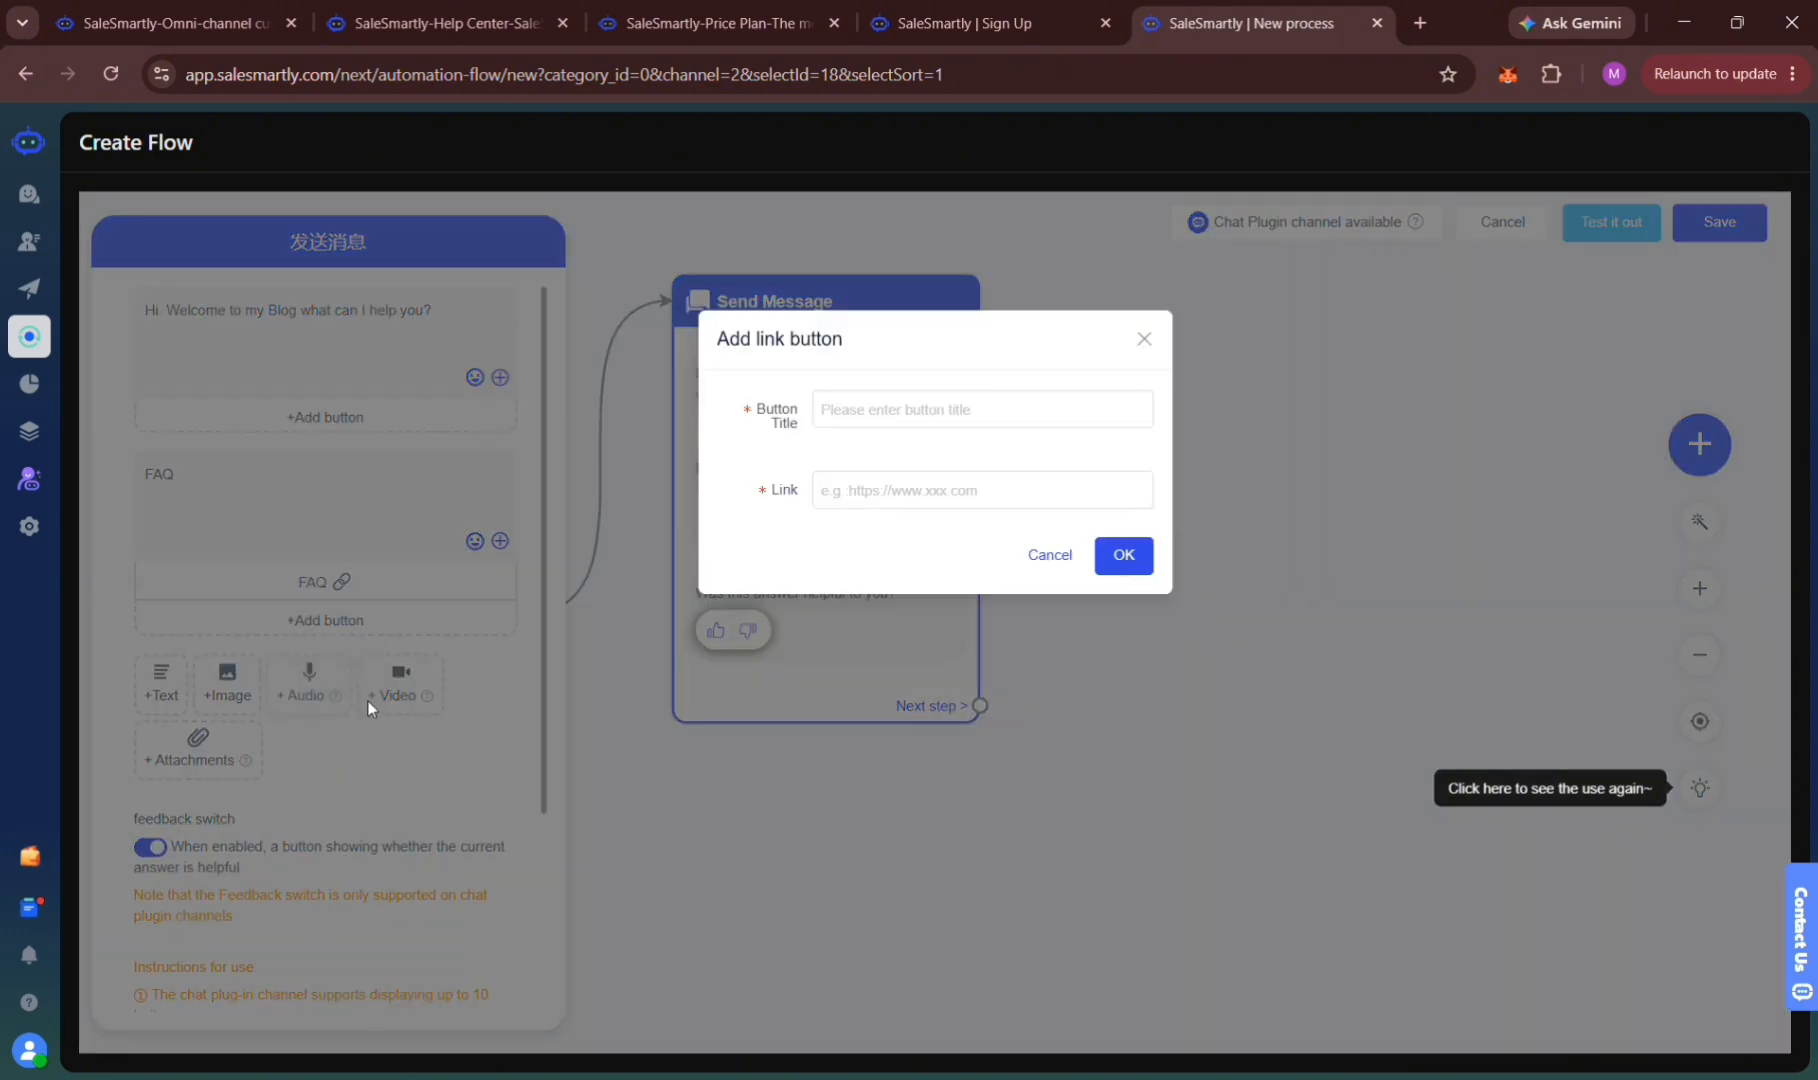
pyautogui.click(1040, 411)
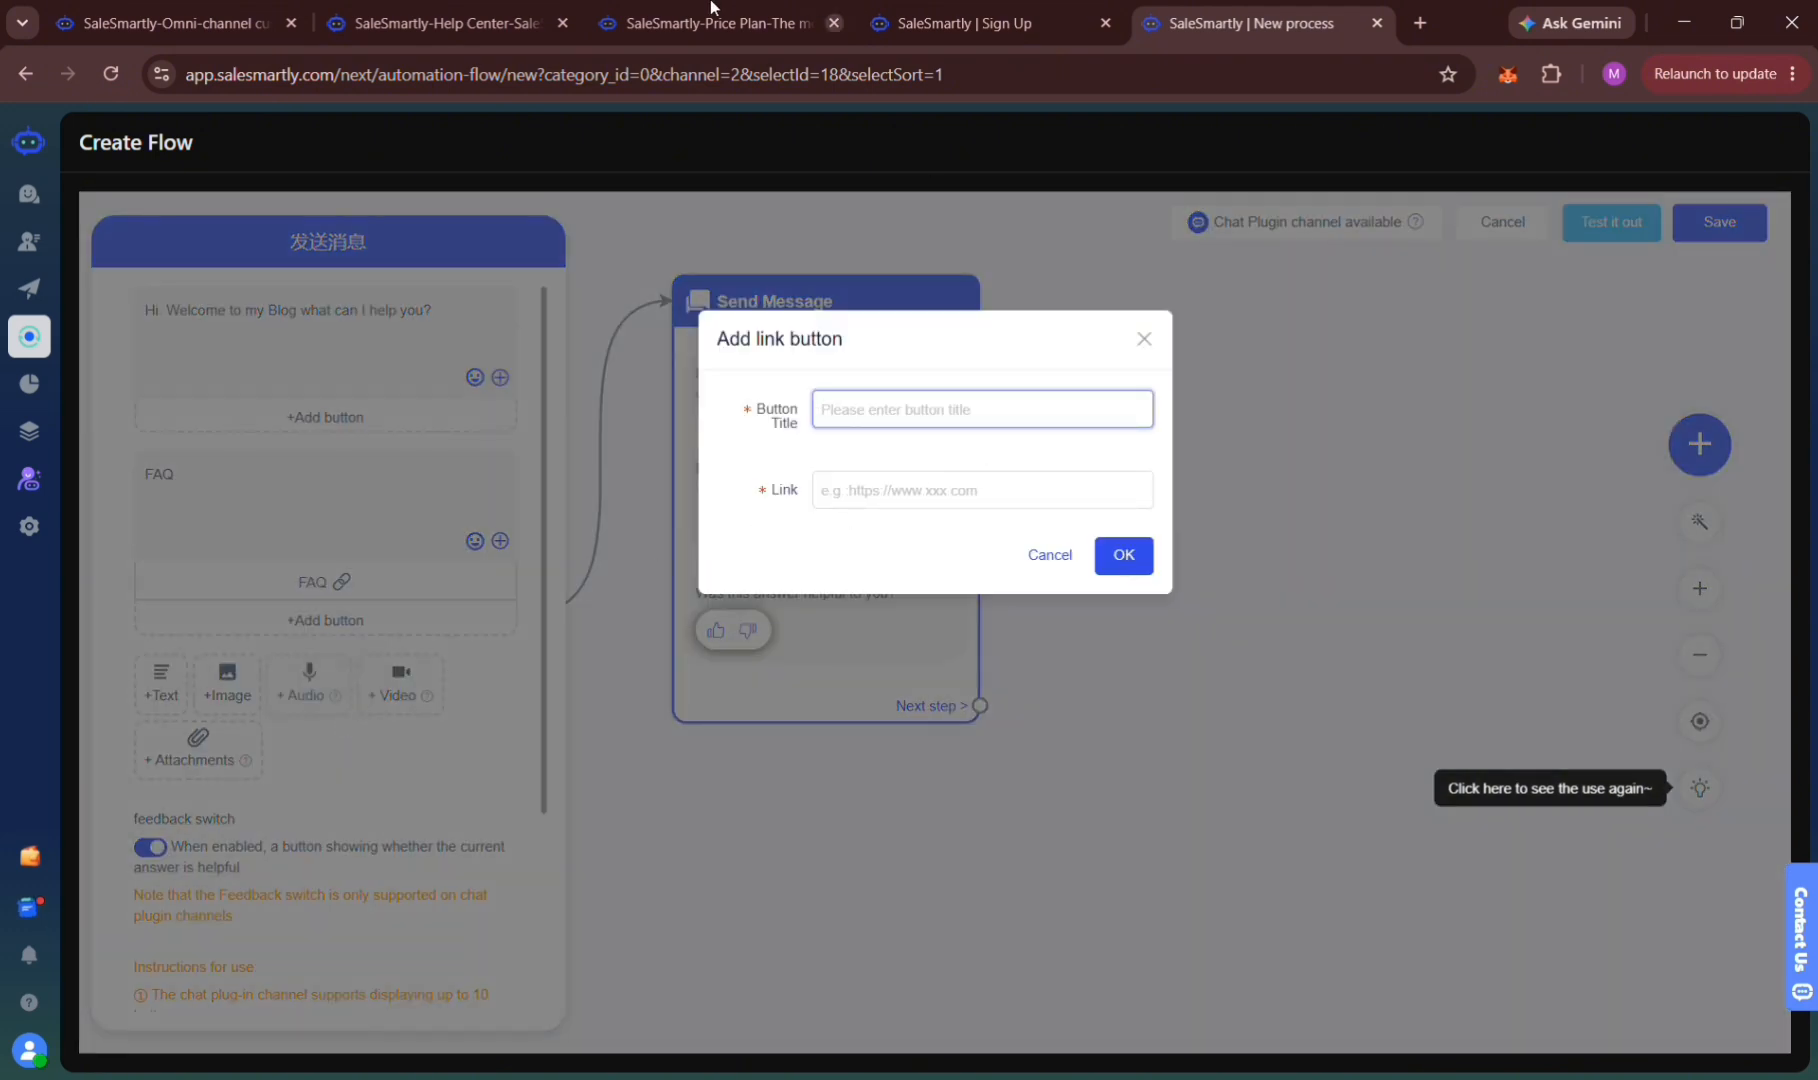
pyautogui.click(170, 22)
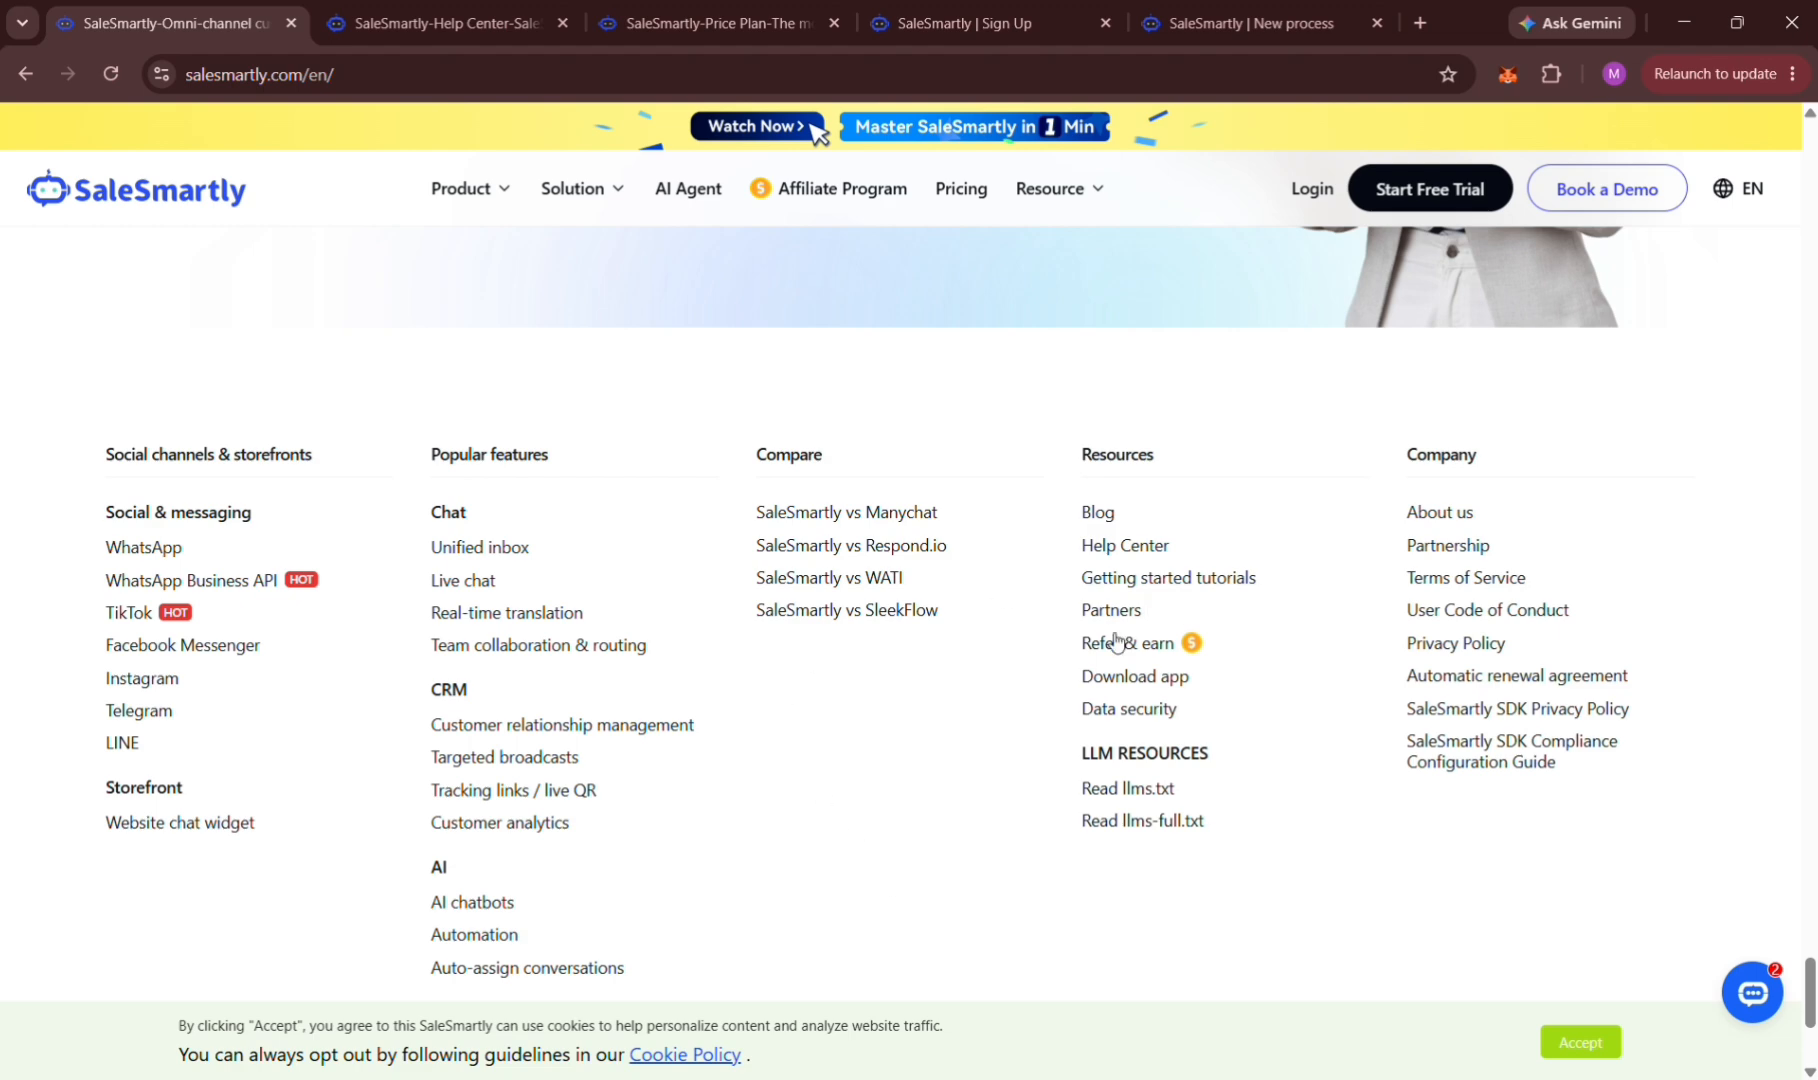
pyautogui.click(1275, 7)
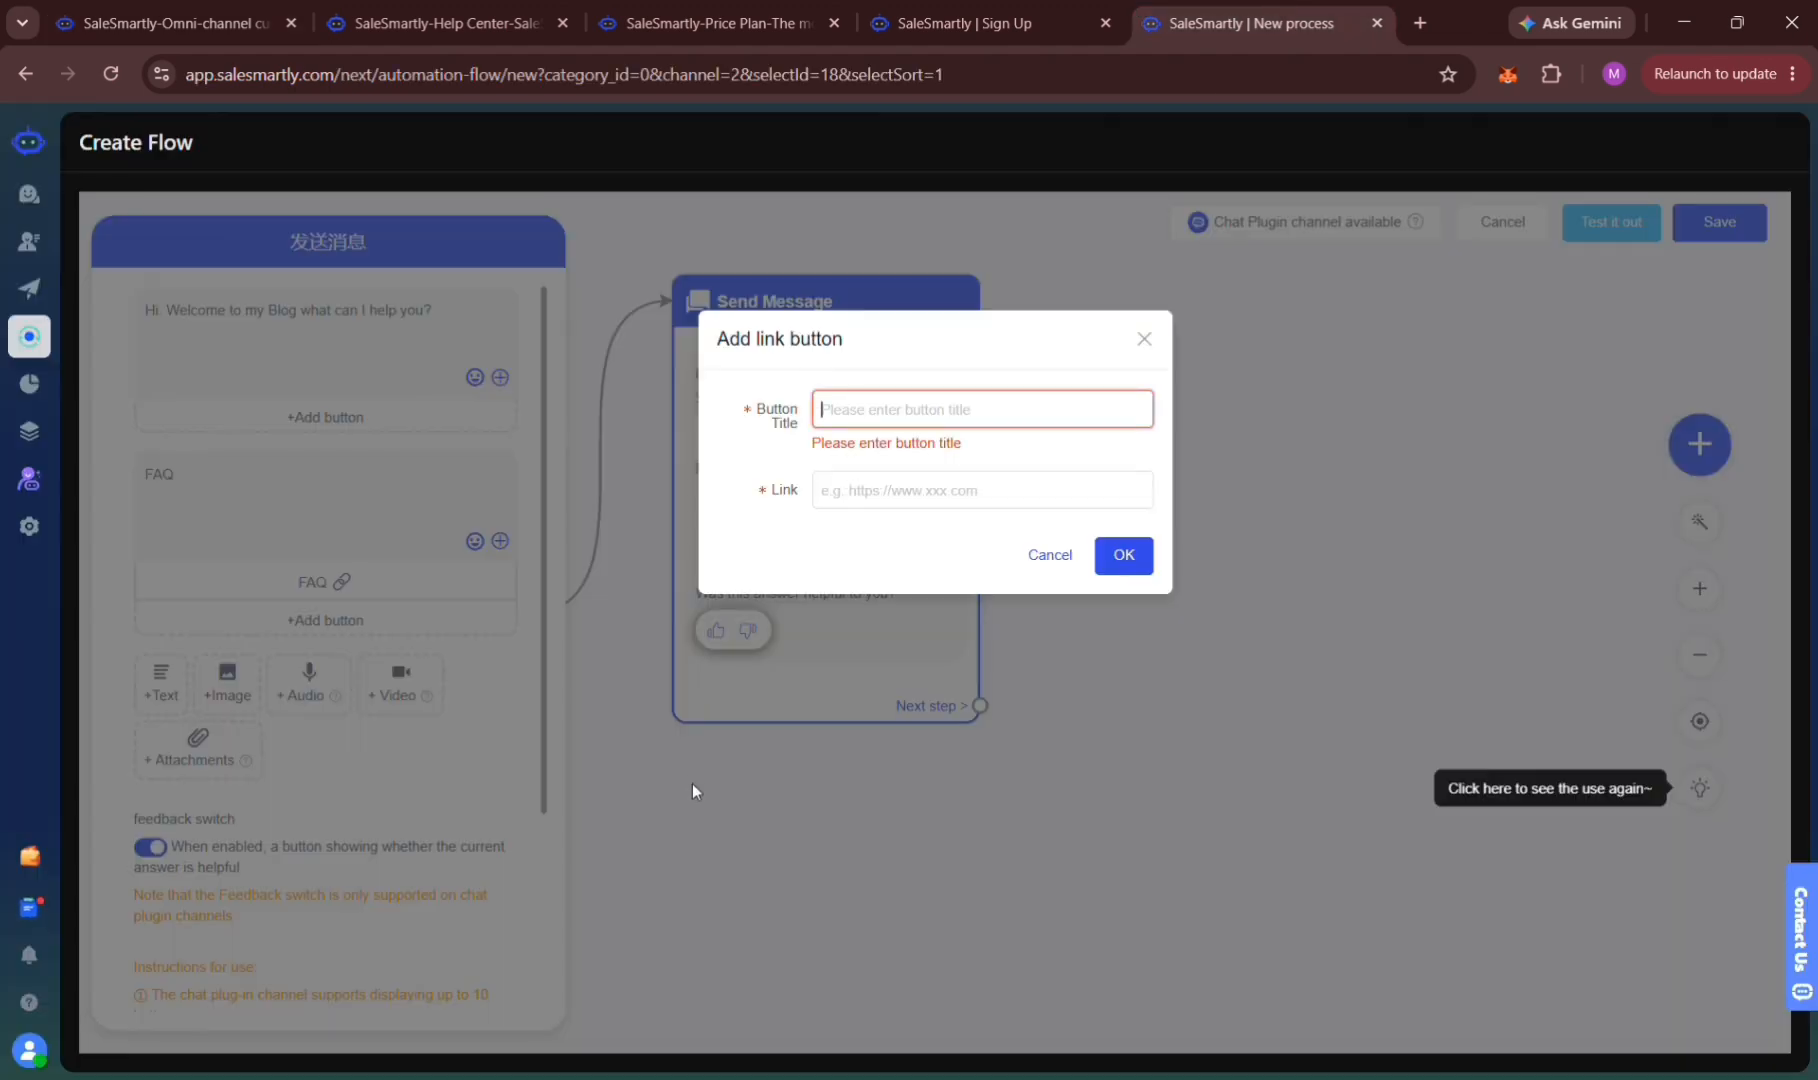
pyautogui.write('How to refer and earn?')
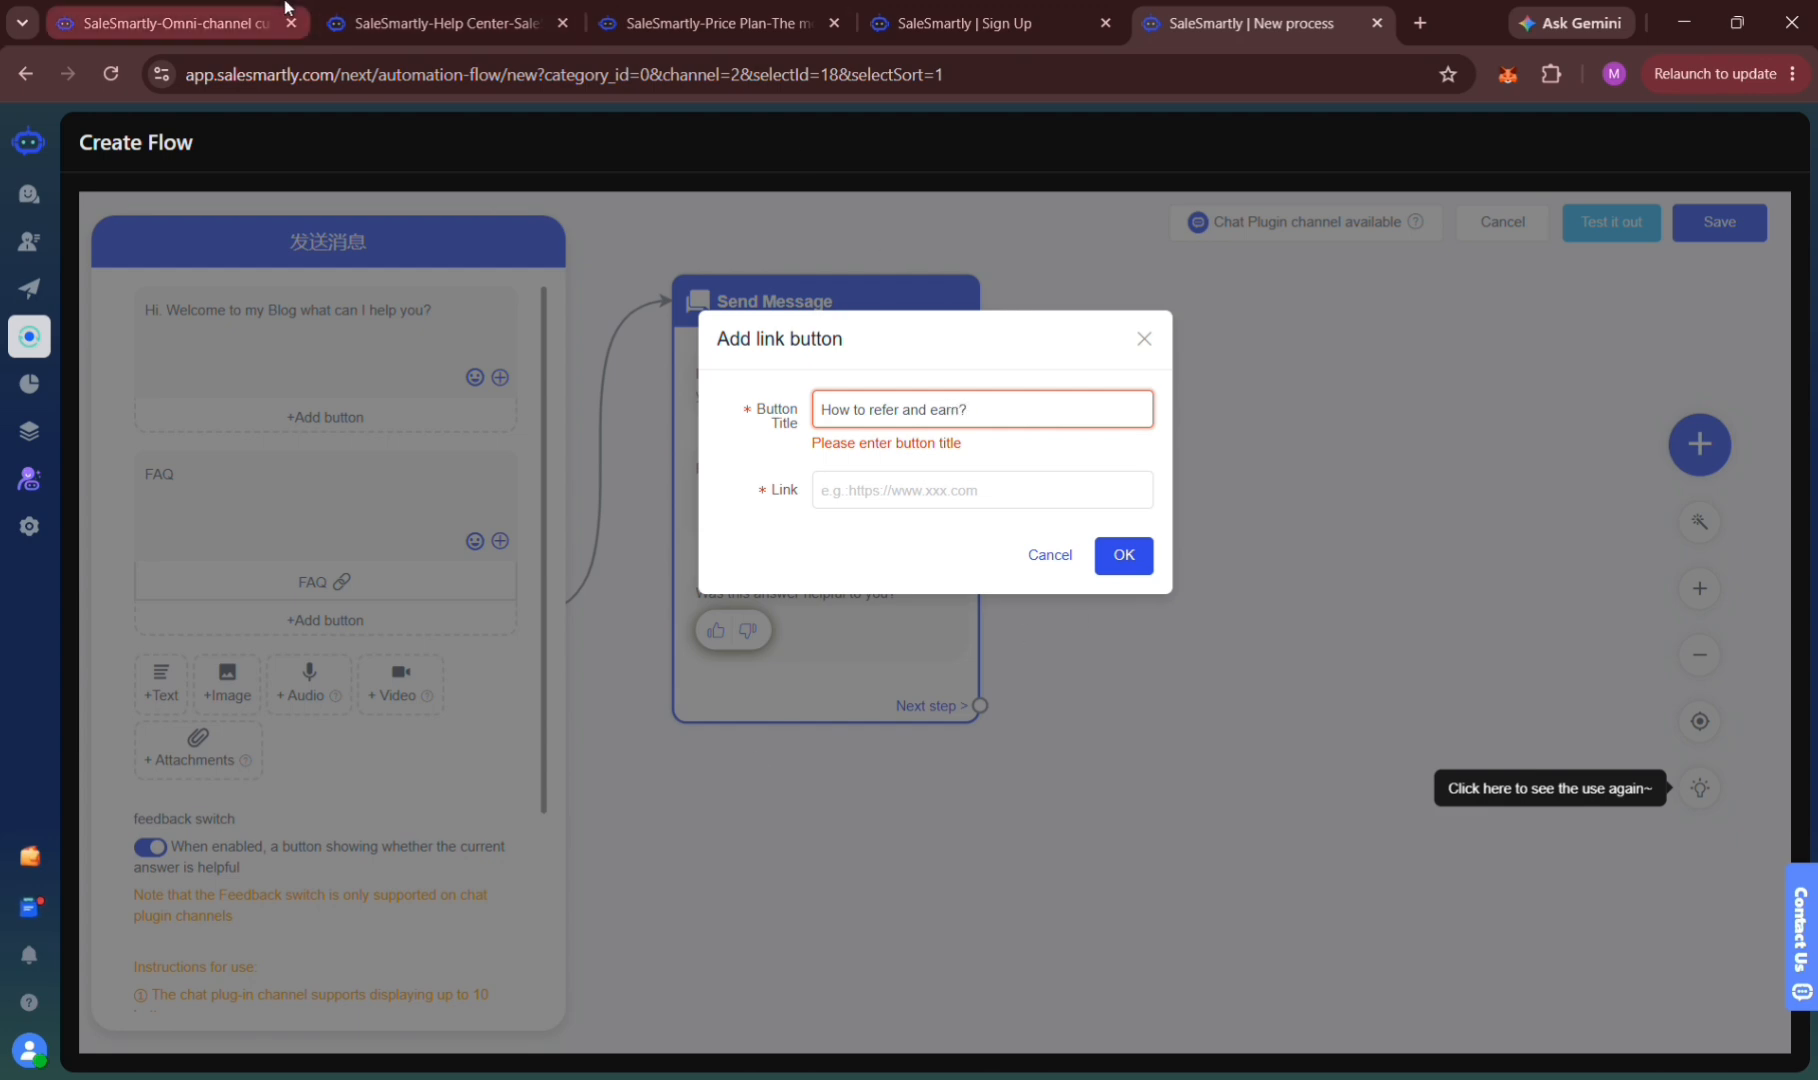
# Copy the address of the SaleSmartly website's Refer & earn page, set it as the link of the new button and confirm.
pyautogui.click(170, 22)
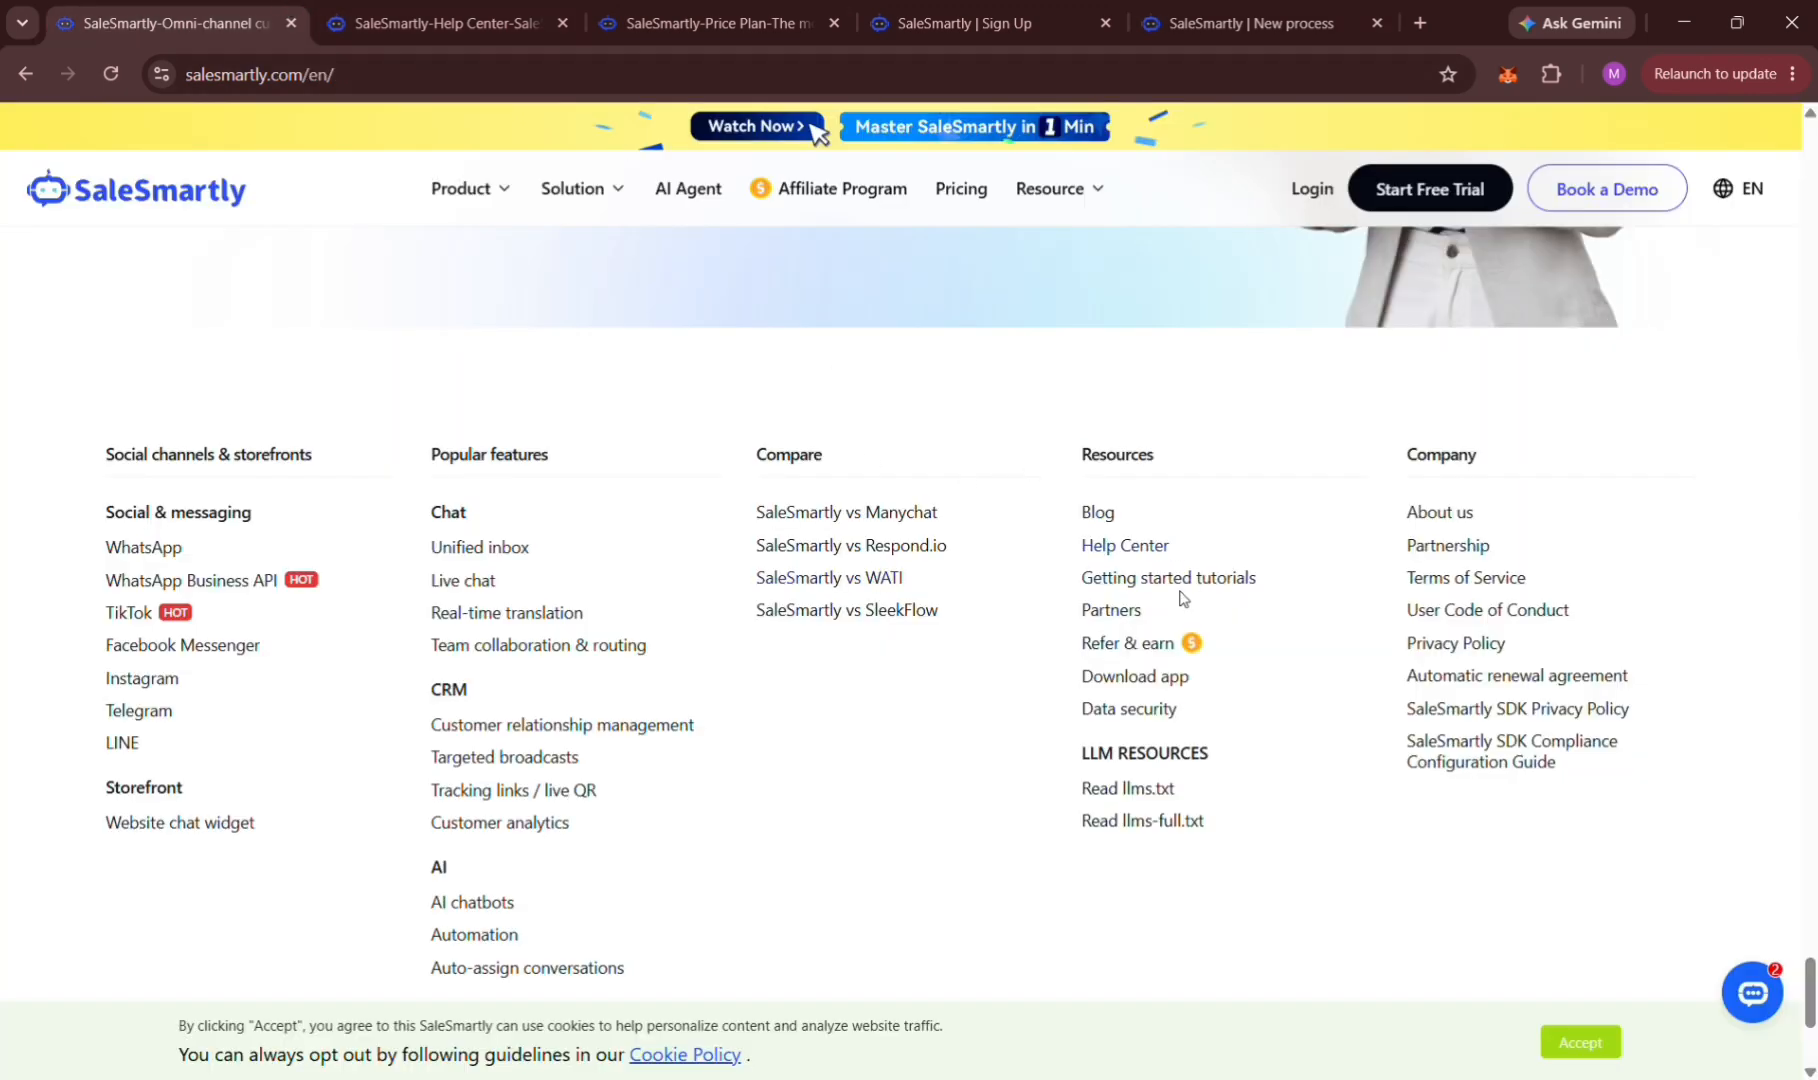
pyautogui.click(1160, 642)
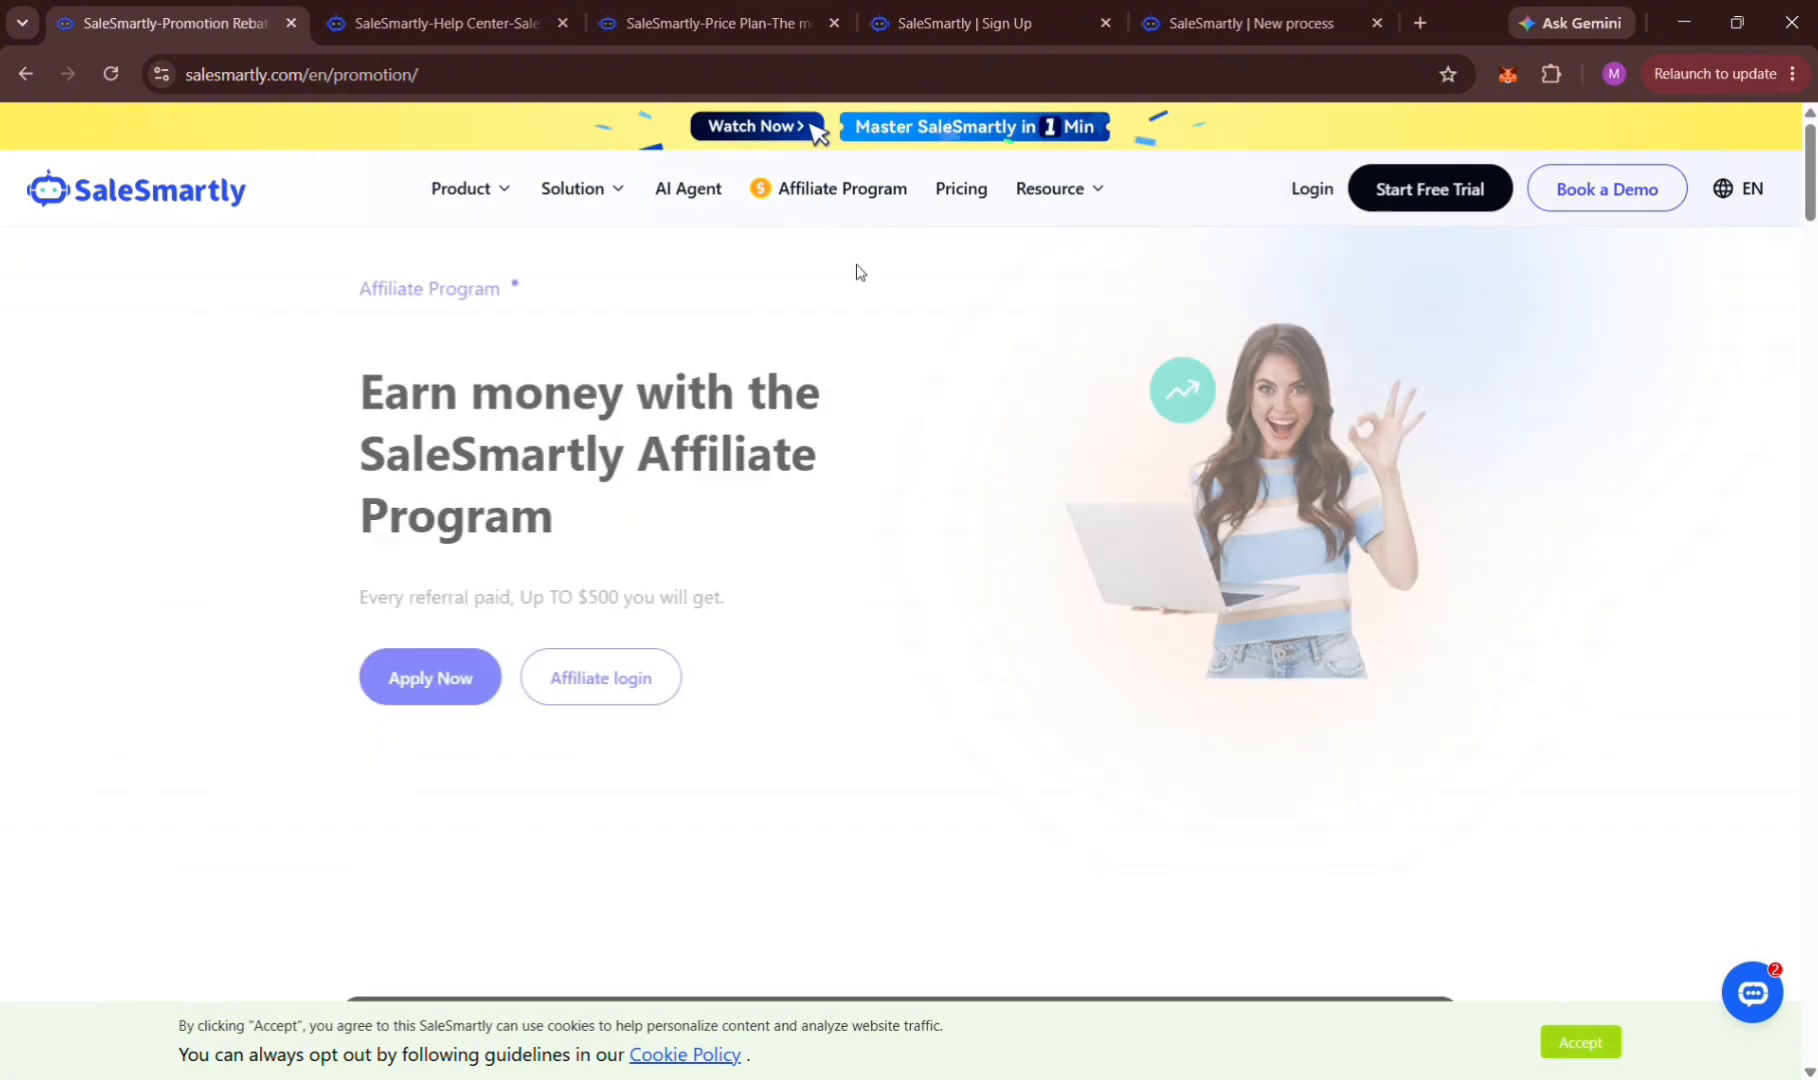
pyautogui.click(707, 70)
pyautogui.hotkey('ctrl', 'c')
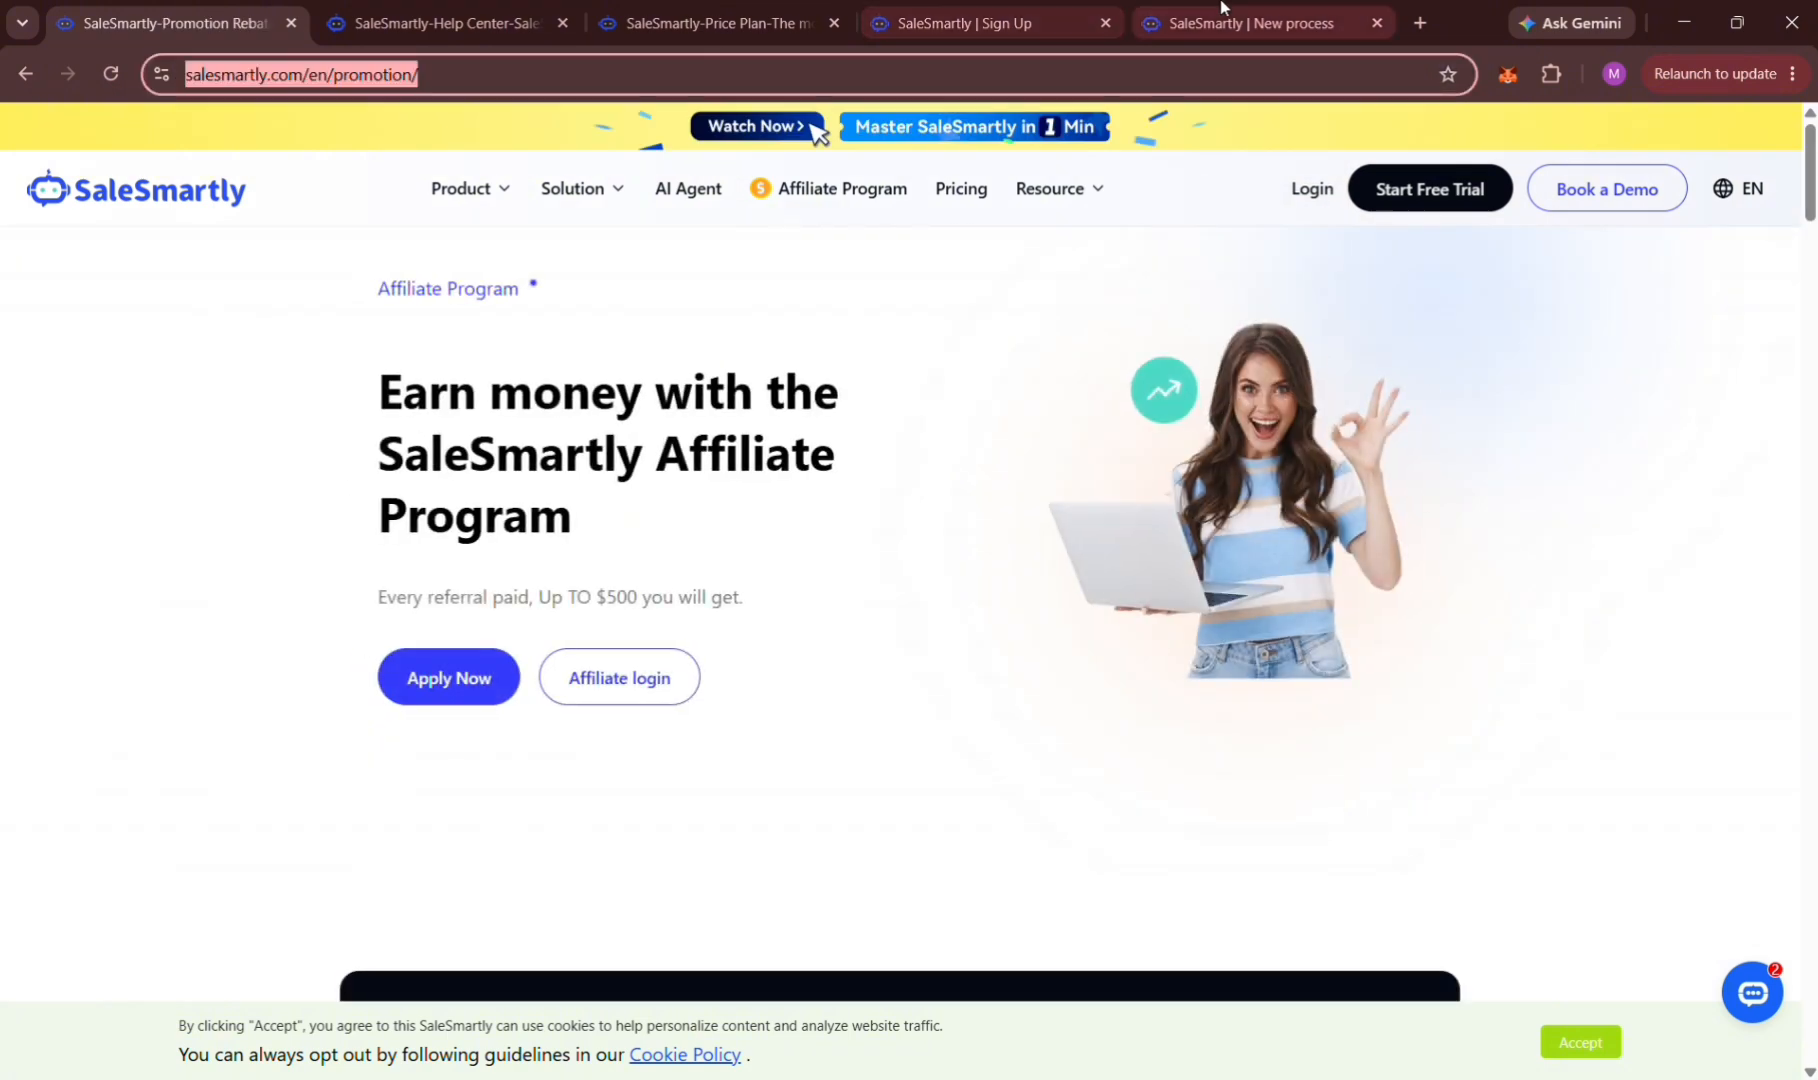
pyautogui.click(1250, 22)
pyautogui.click(972, 500)
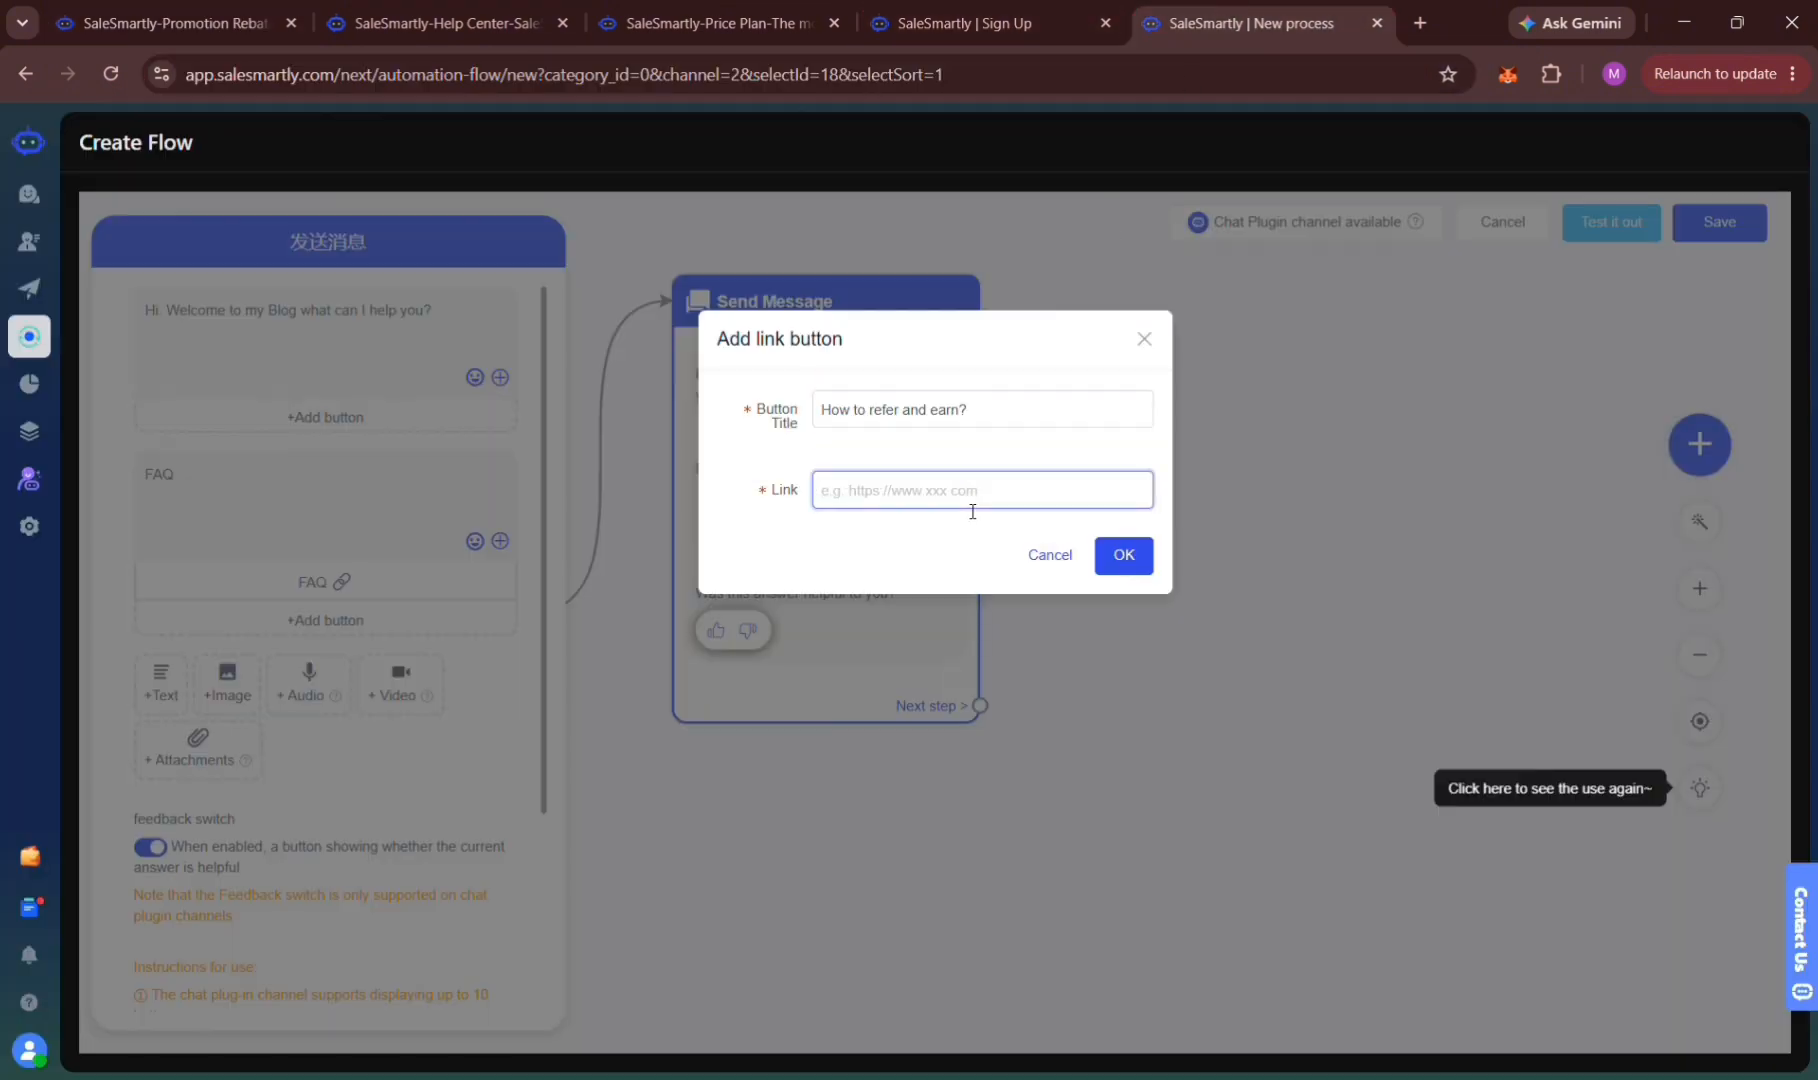
pyautogui.hotkey('ctrl', 'v')
pyautogui.click(1124, 555)
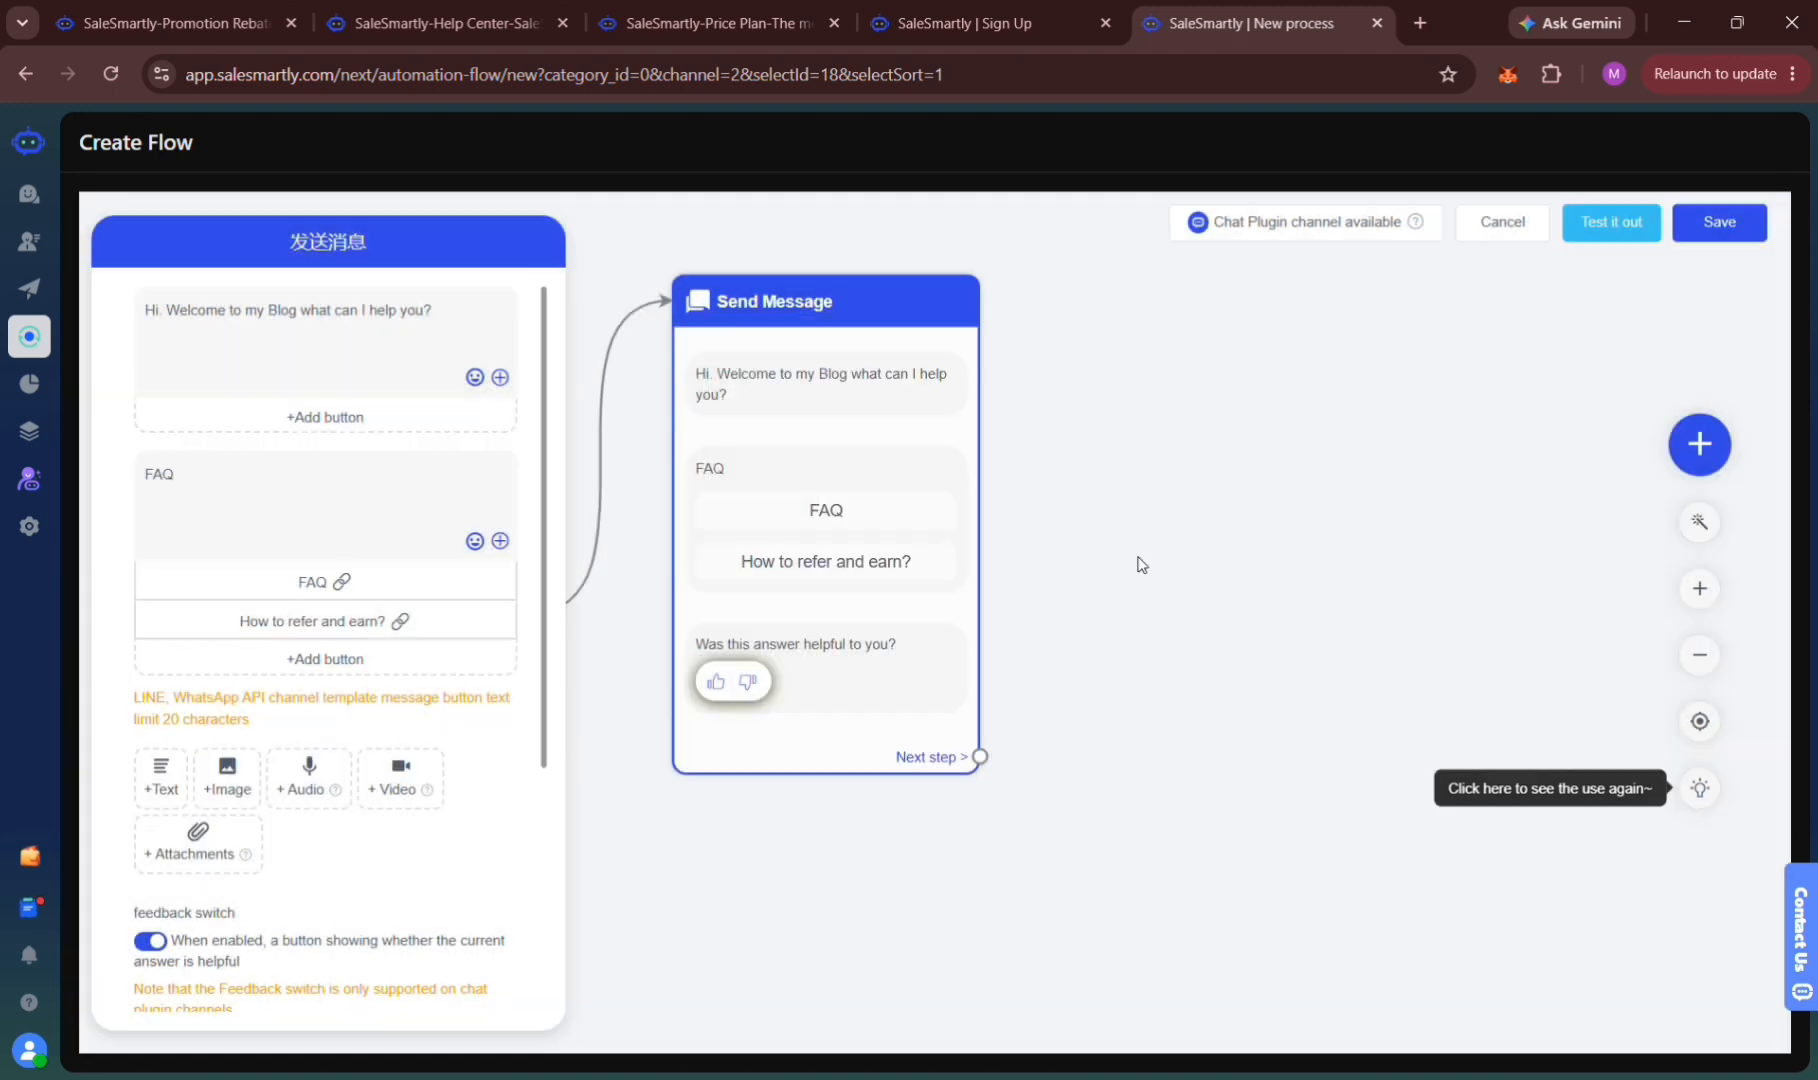
# Replace the FAQ block's message text with "SELECT YOUR ISSUE" and close the Send Message editor.
pyautogui.doubleClick(199, 480)
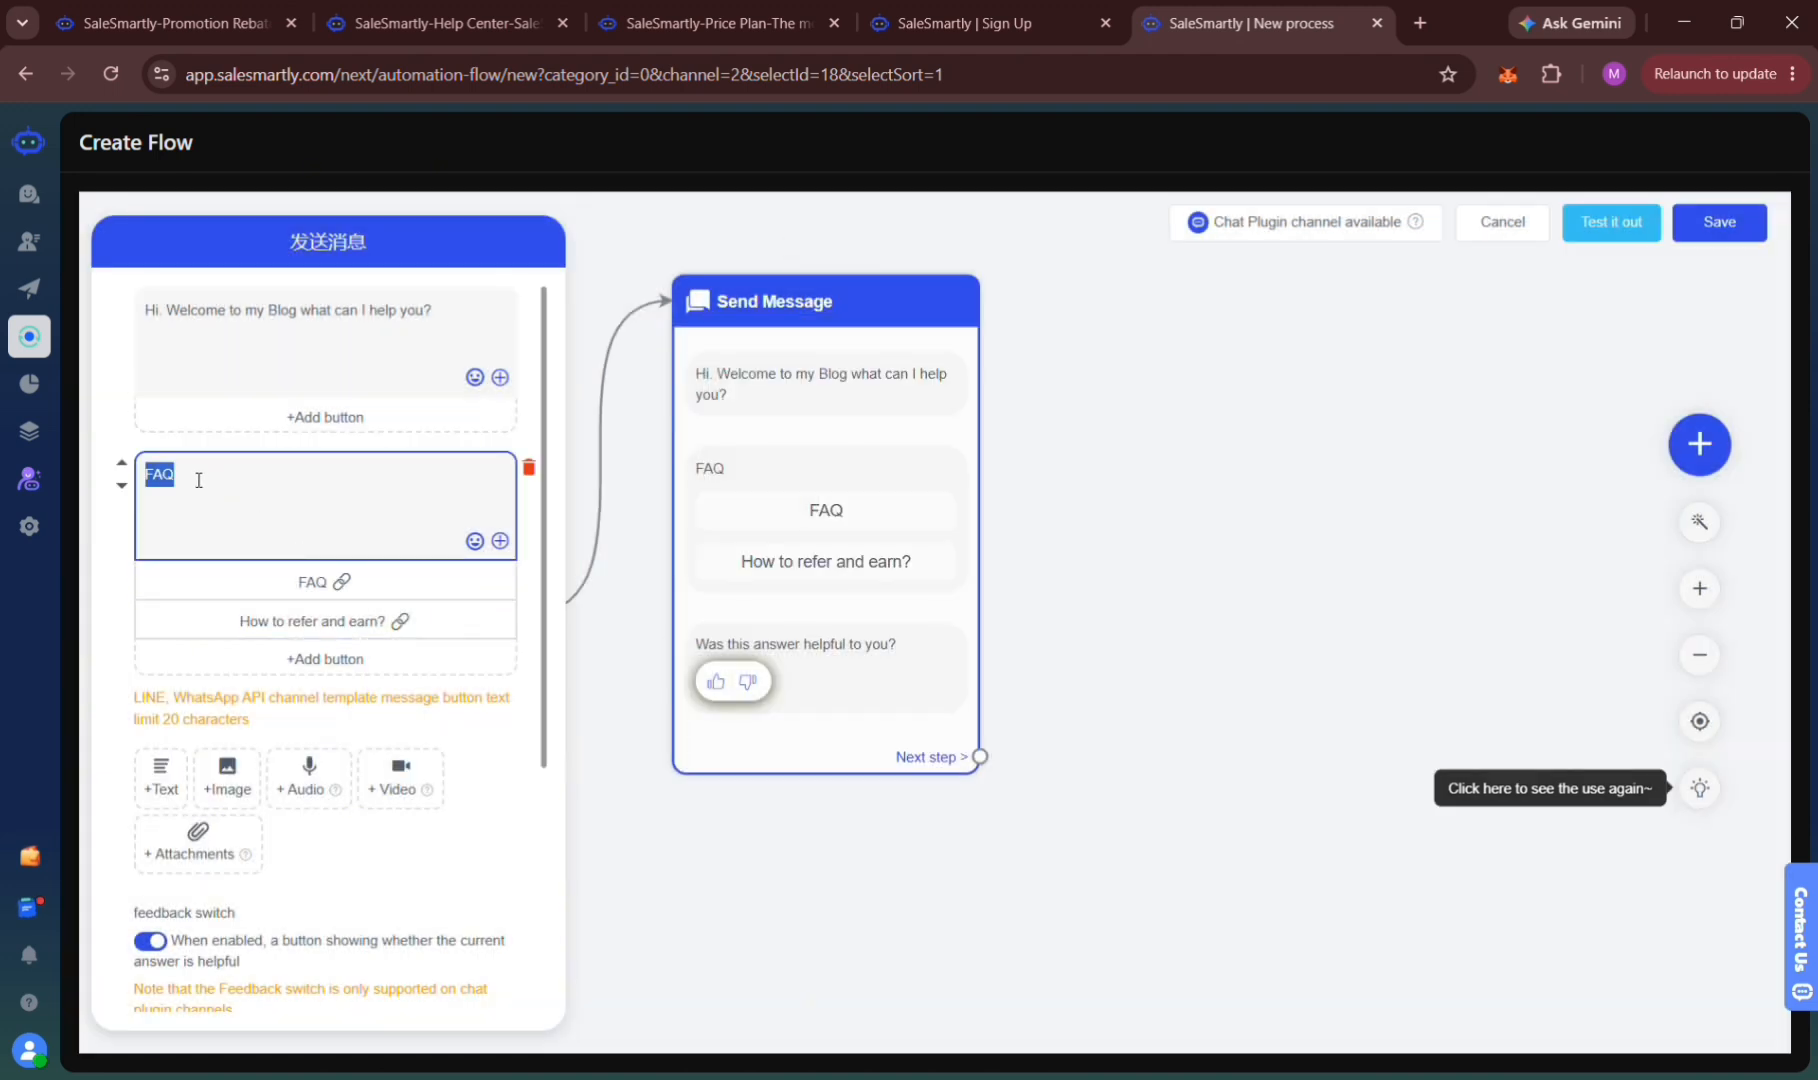
pyautogui.write('SELECT YOUR')
pyautogui.write('ISSUE')
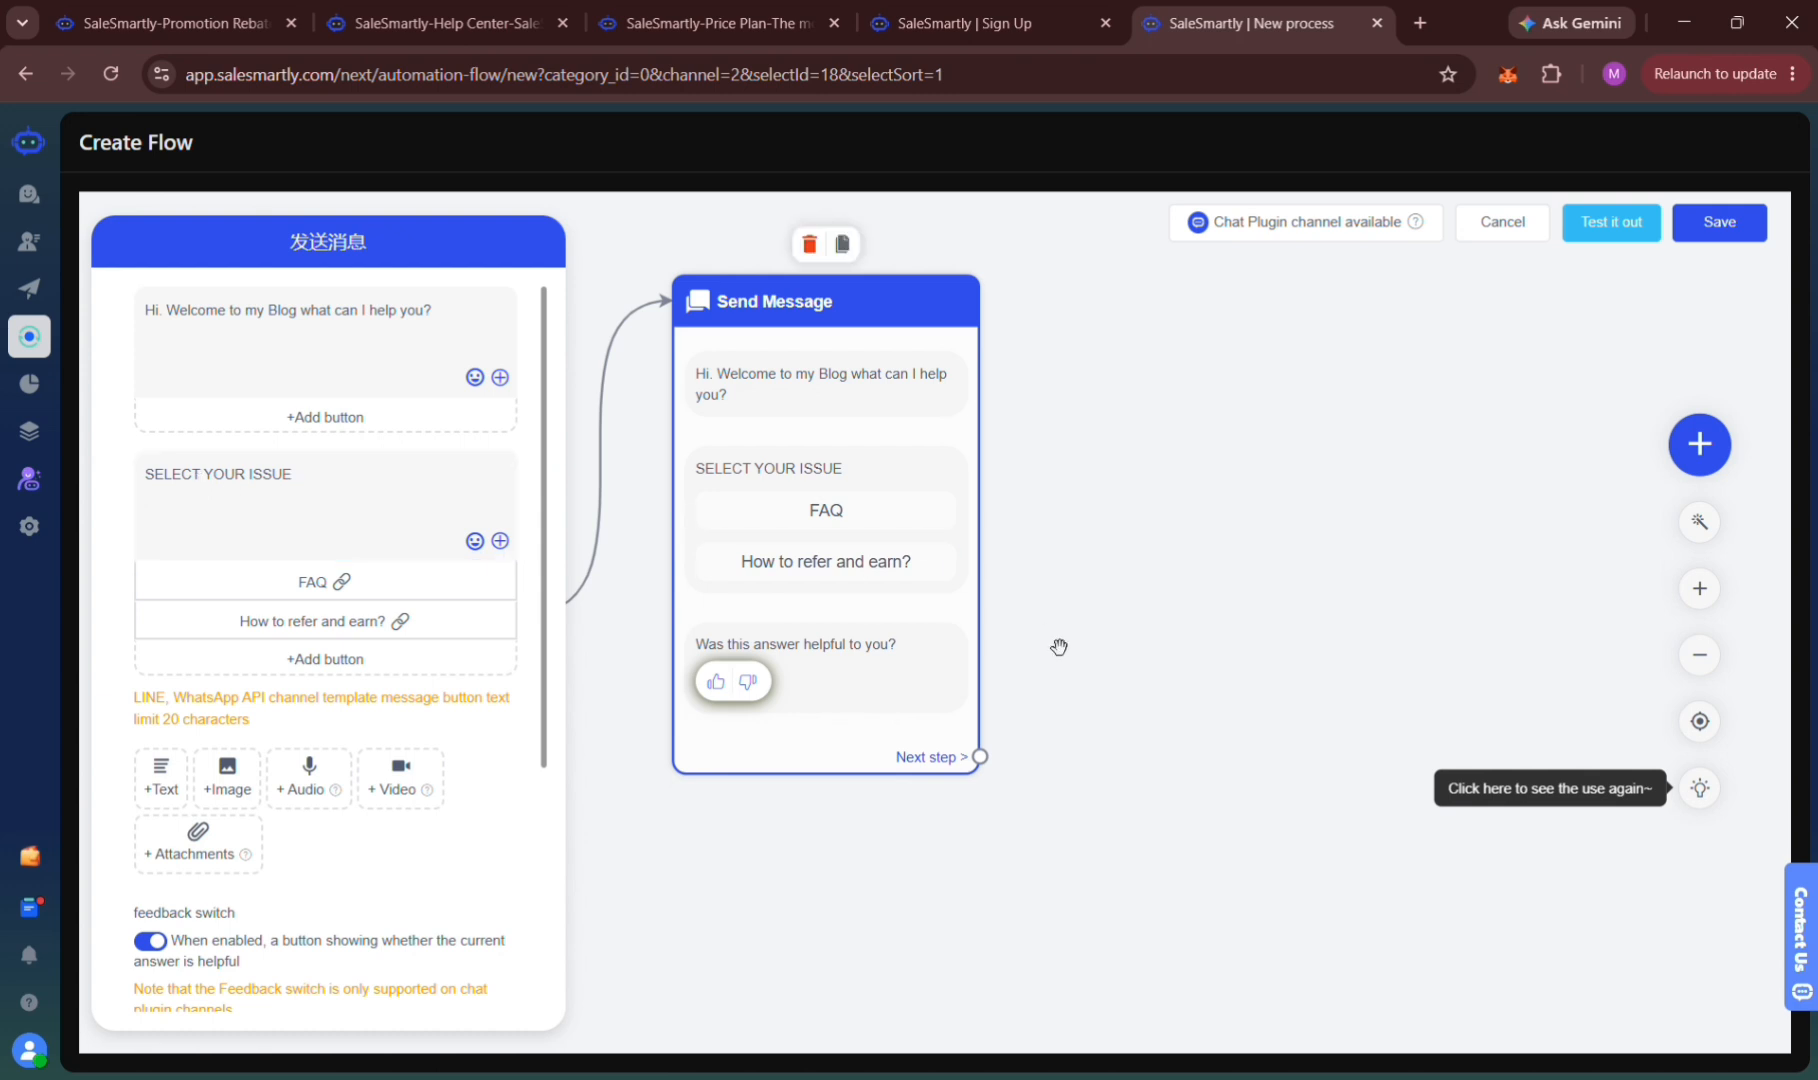
pyautogui.click(1097, 698)
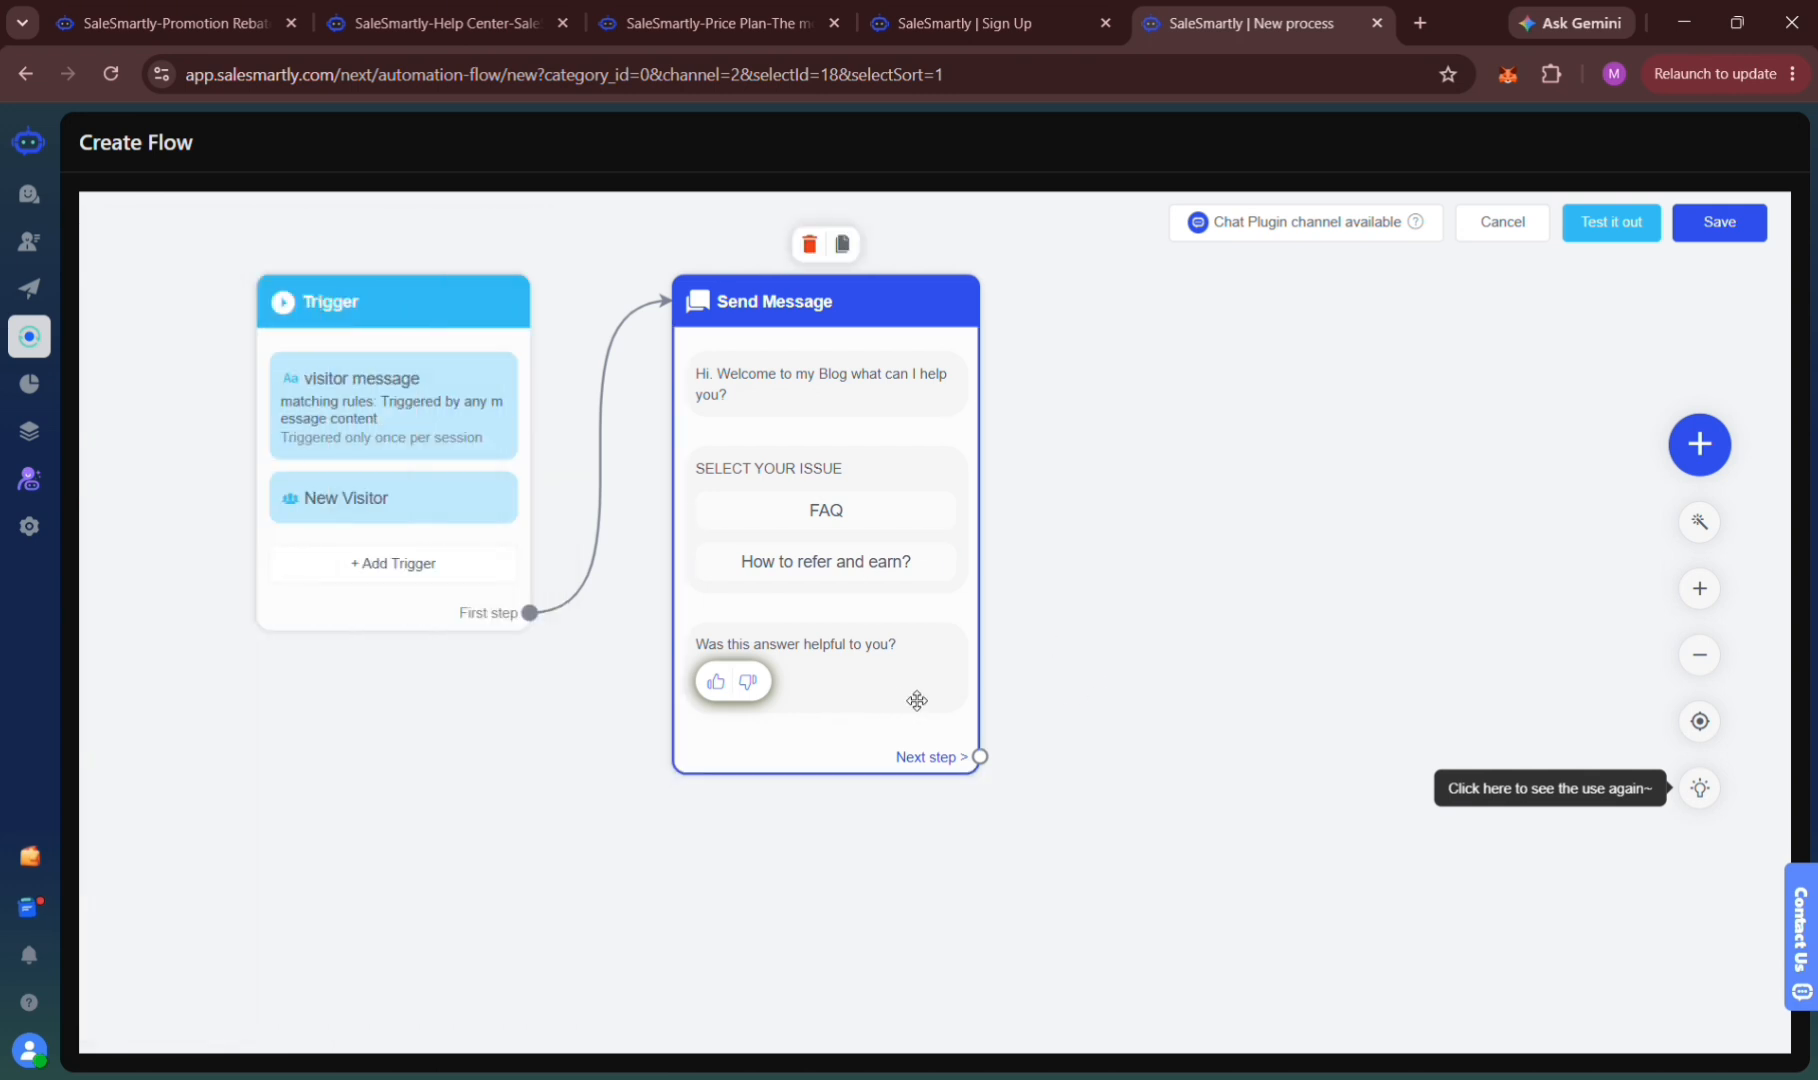
# Add an End Session action beside the Send Message node and connect Send Message's next step to it.
pyautogui.moveTo(943, 776); pyautogui.dragTo(1697, 470)
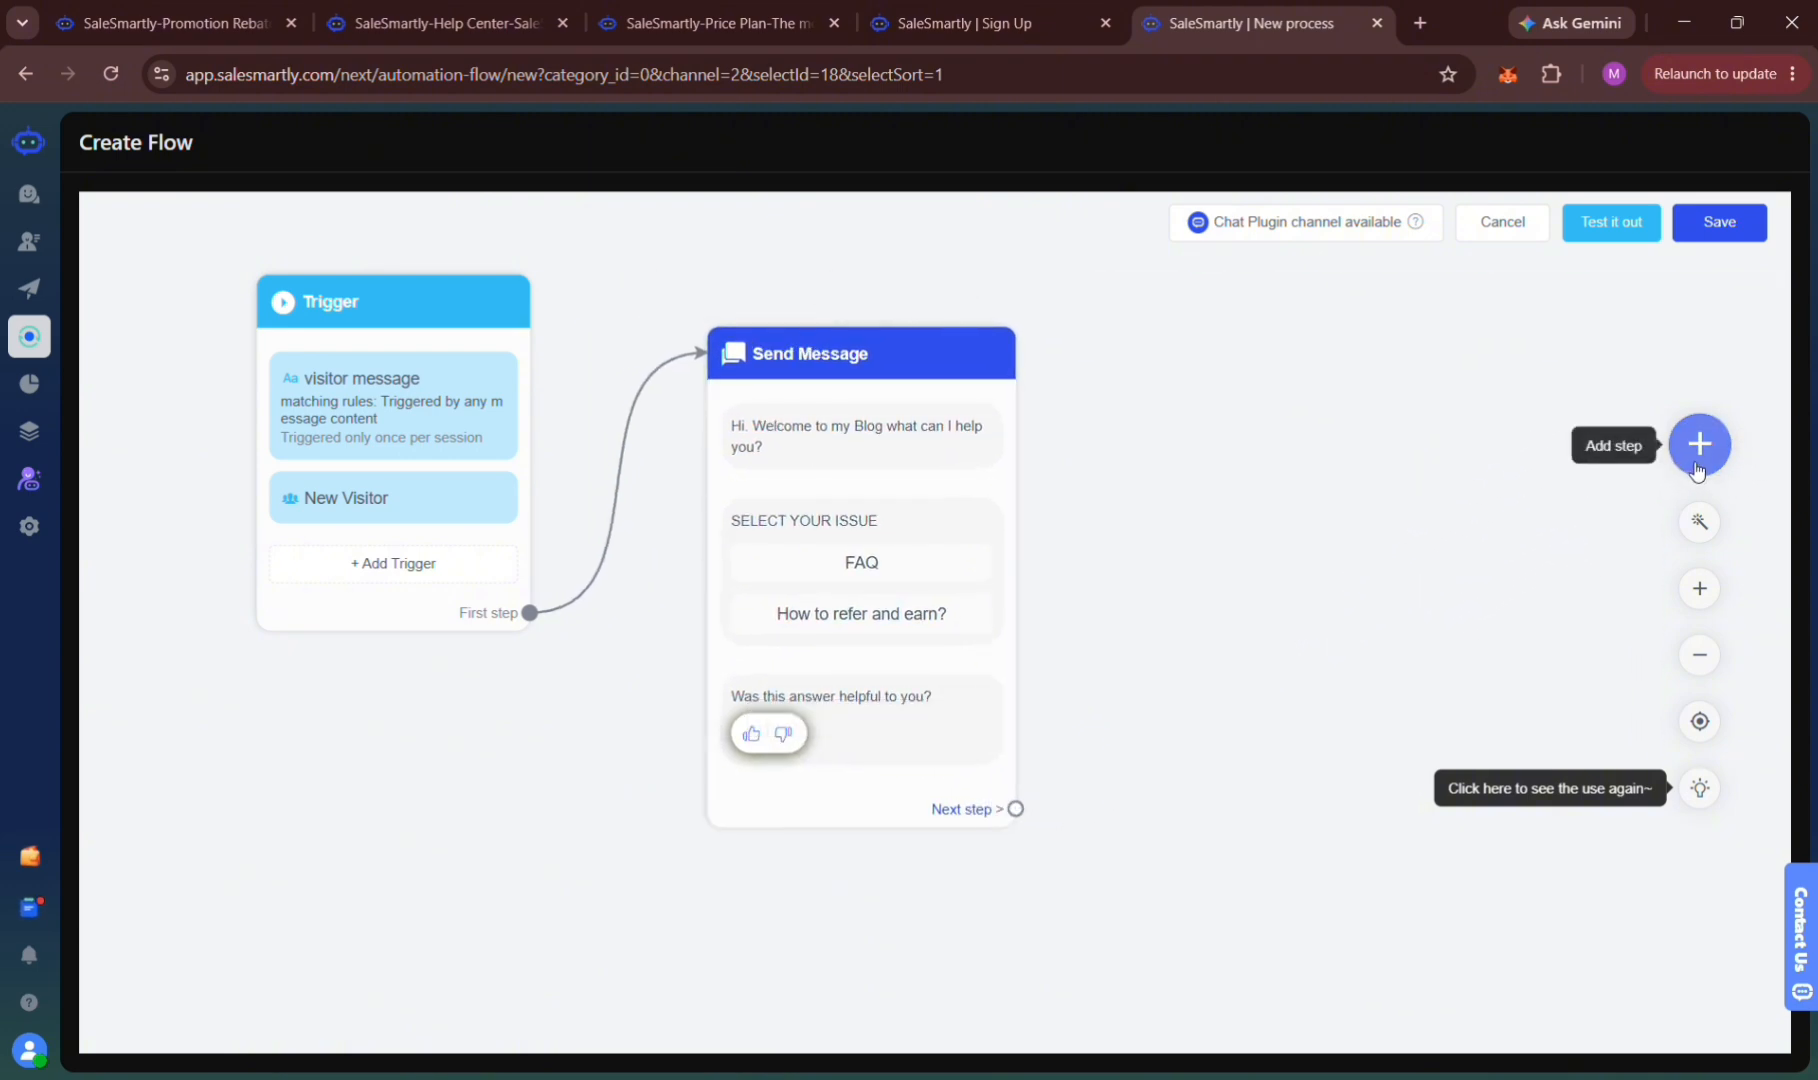
pyautogui.click(1697, 470)
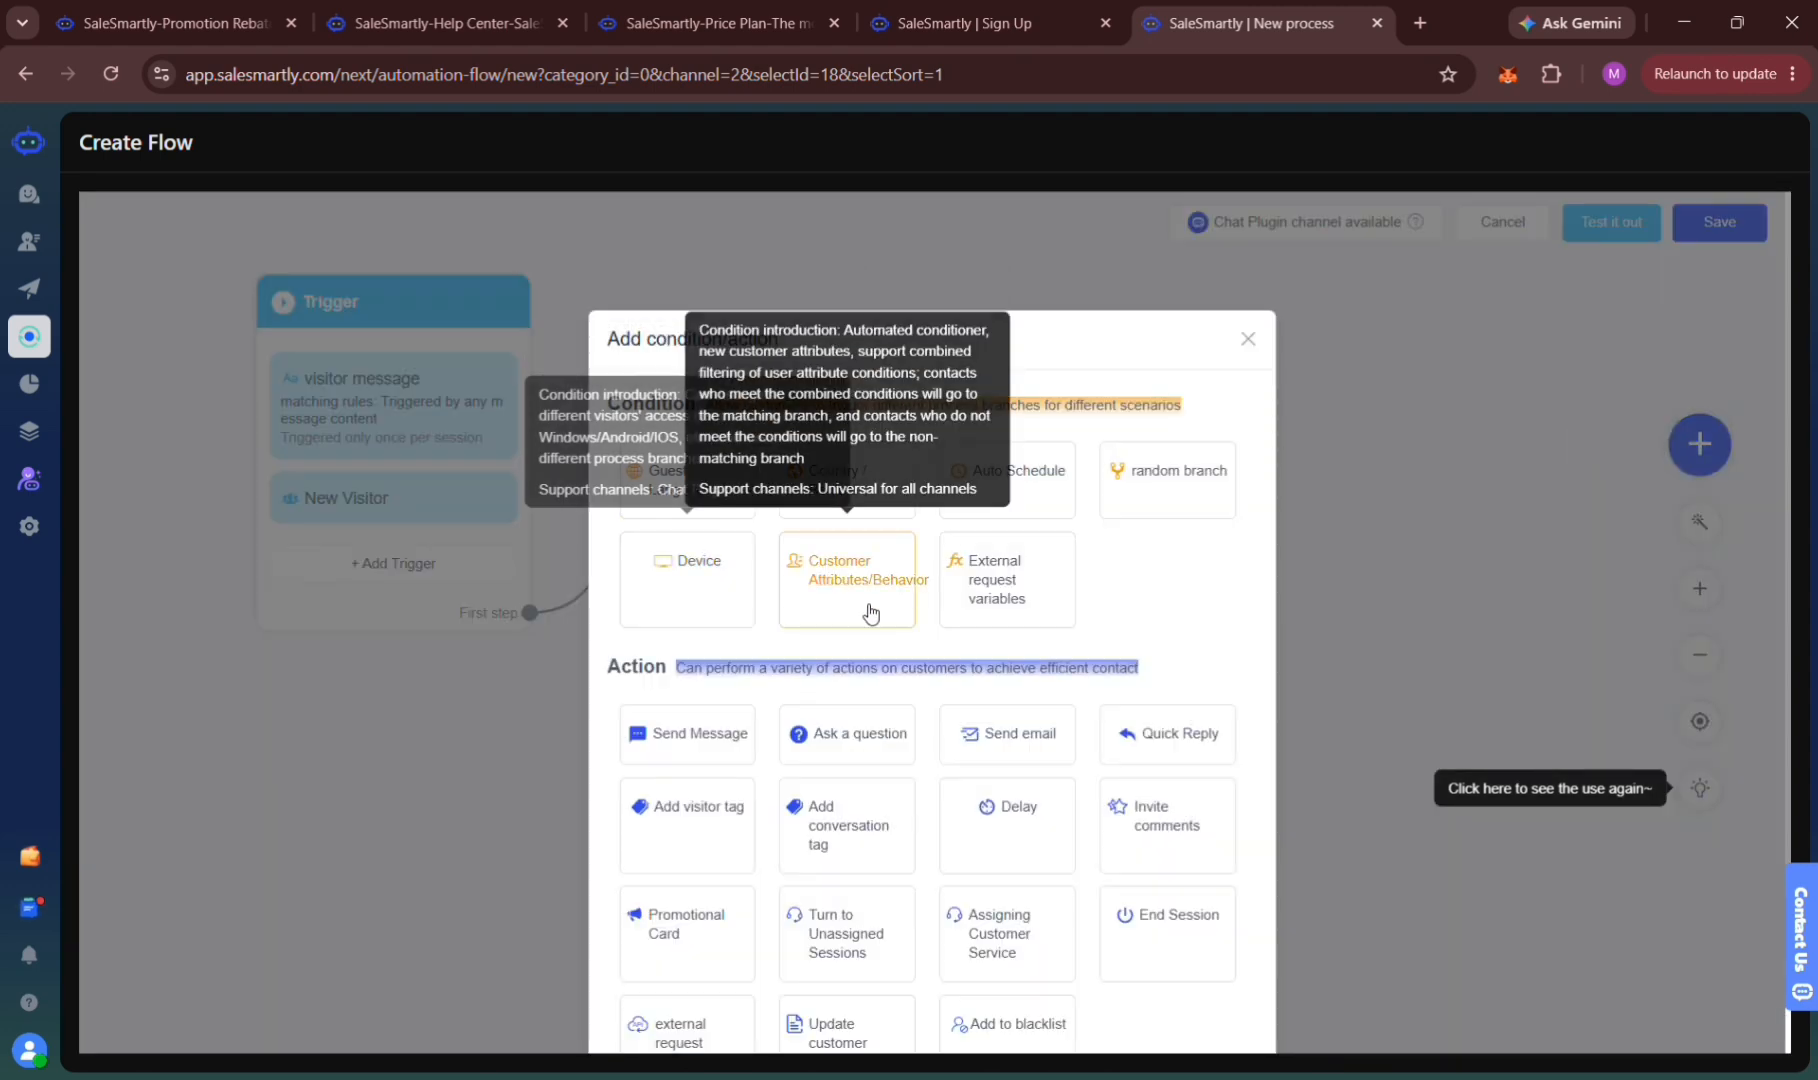
pyautogui.scroll(-1, 872, 790)
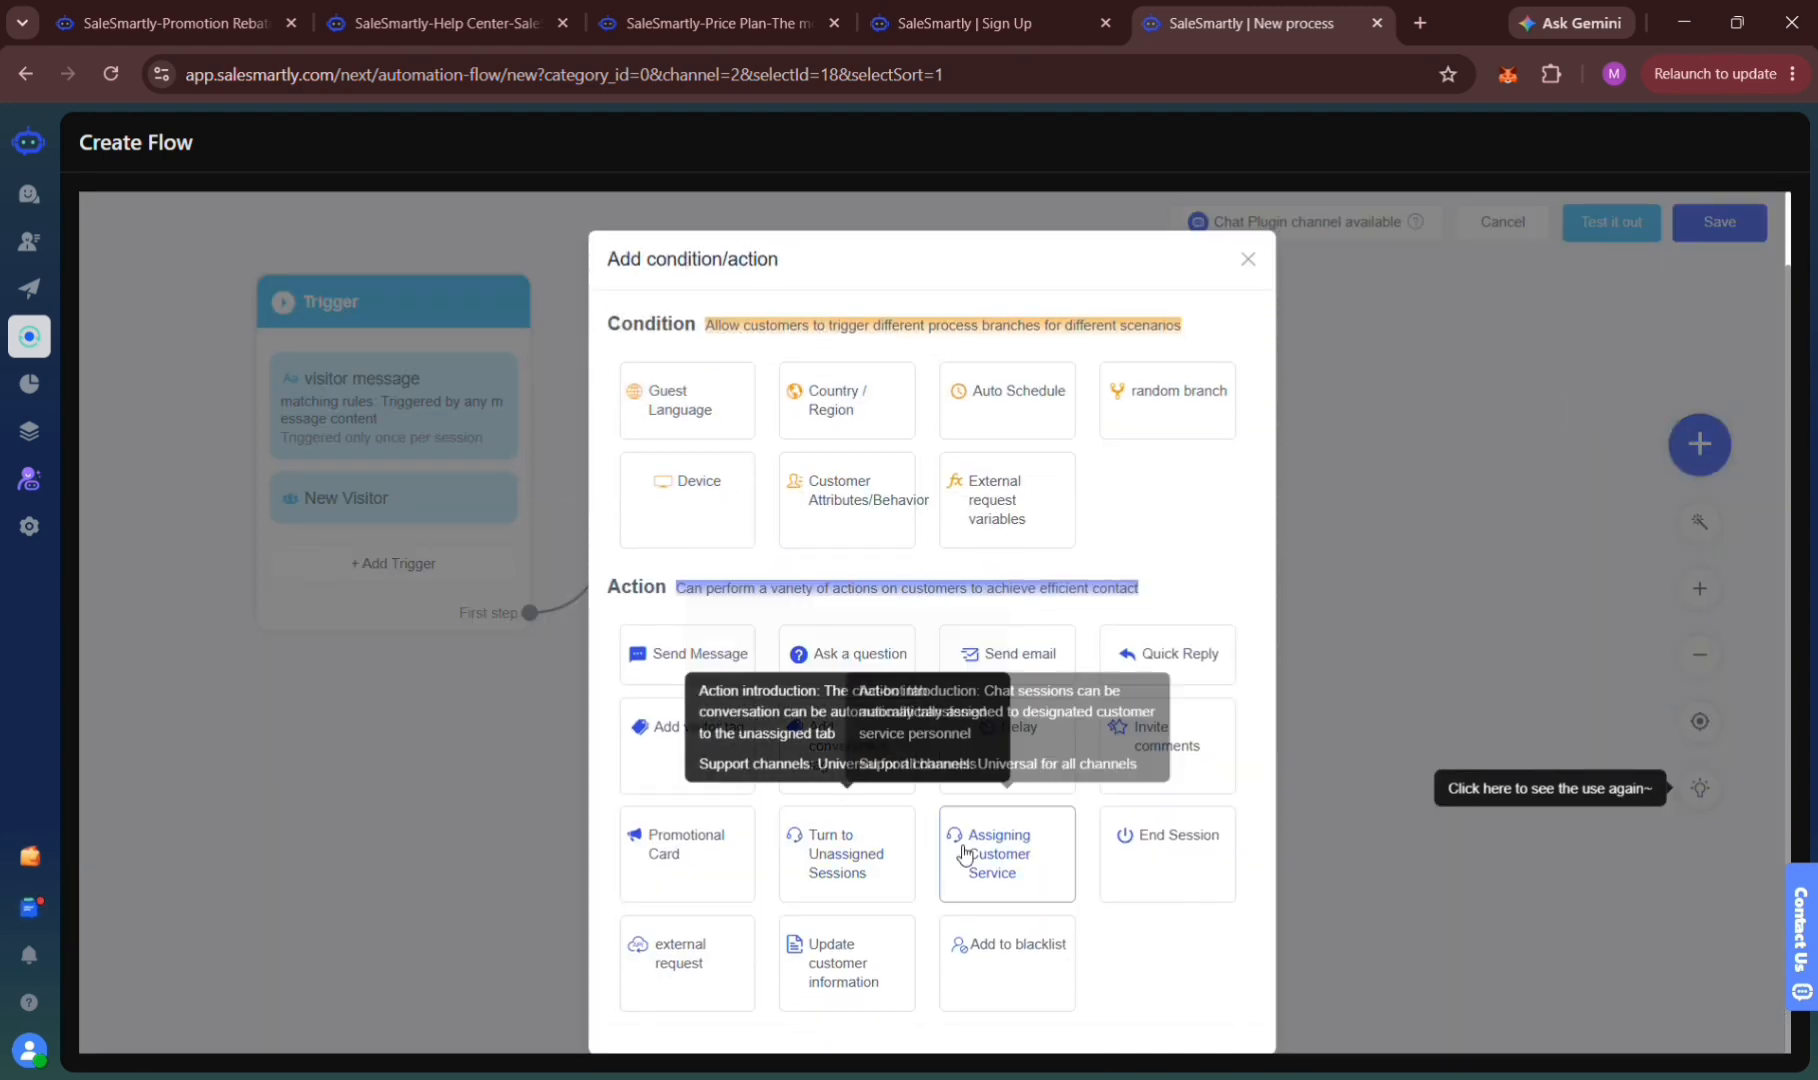
pyautogui.click(1216, 850)
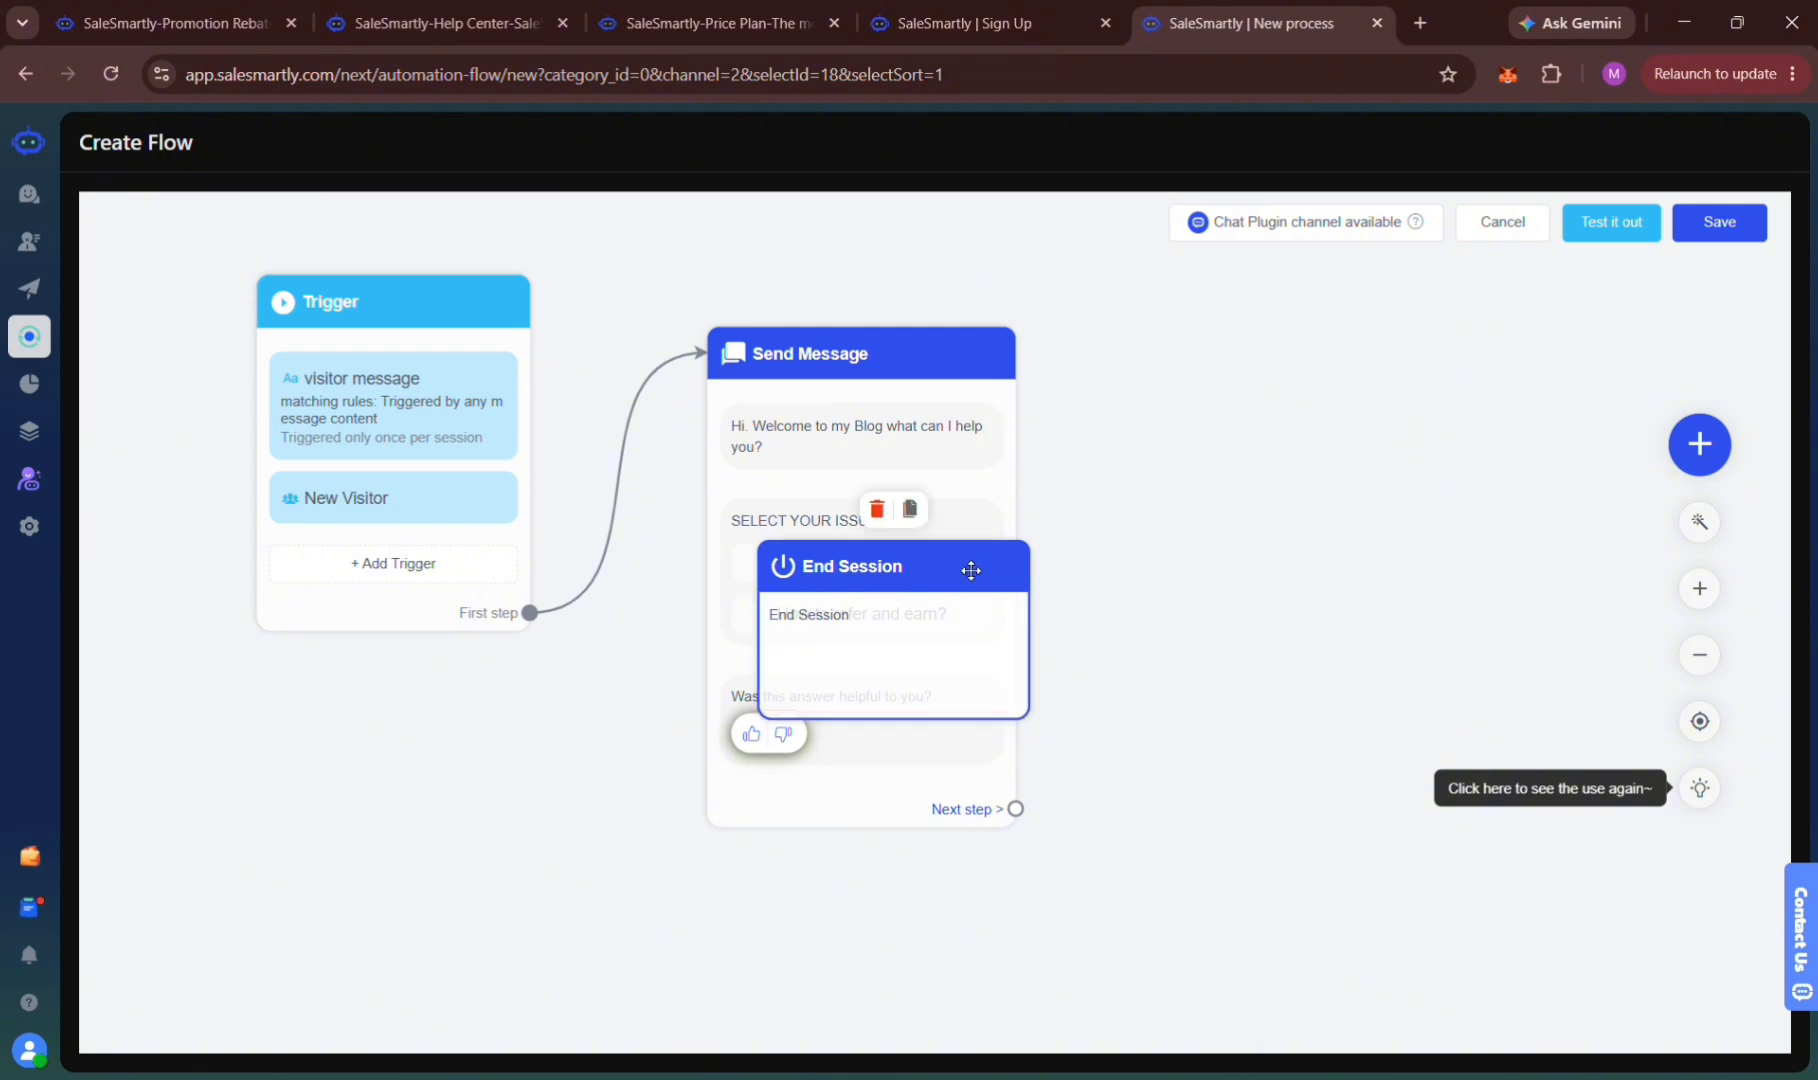
pyautogui.moveTo(970, 573); pyautogui.dragTo(1343, 398)
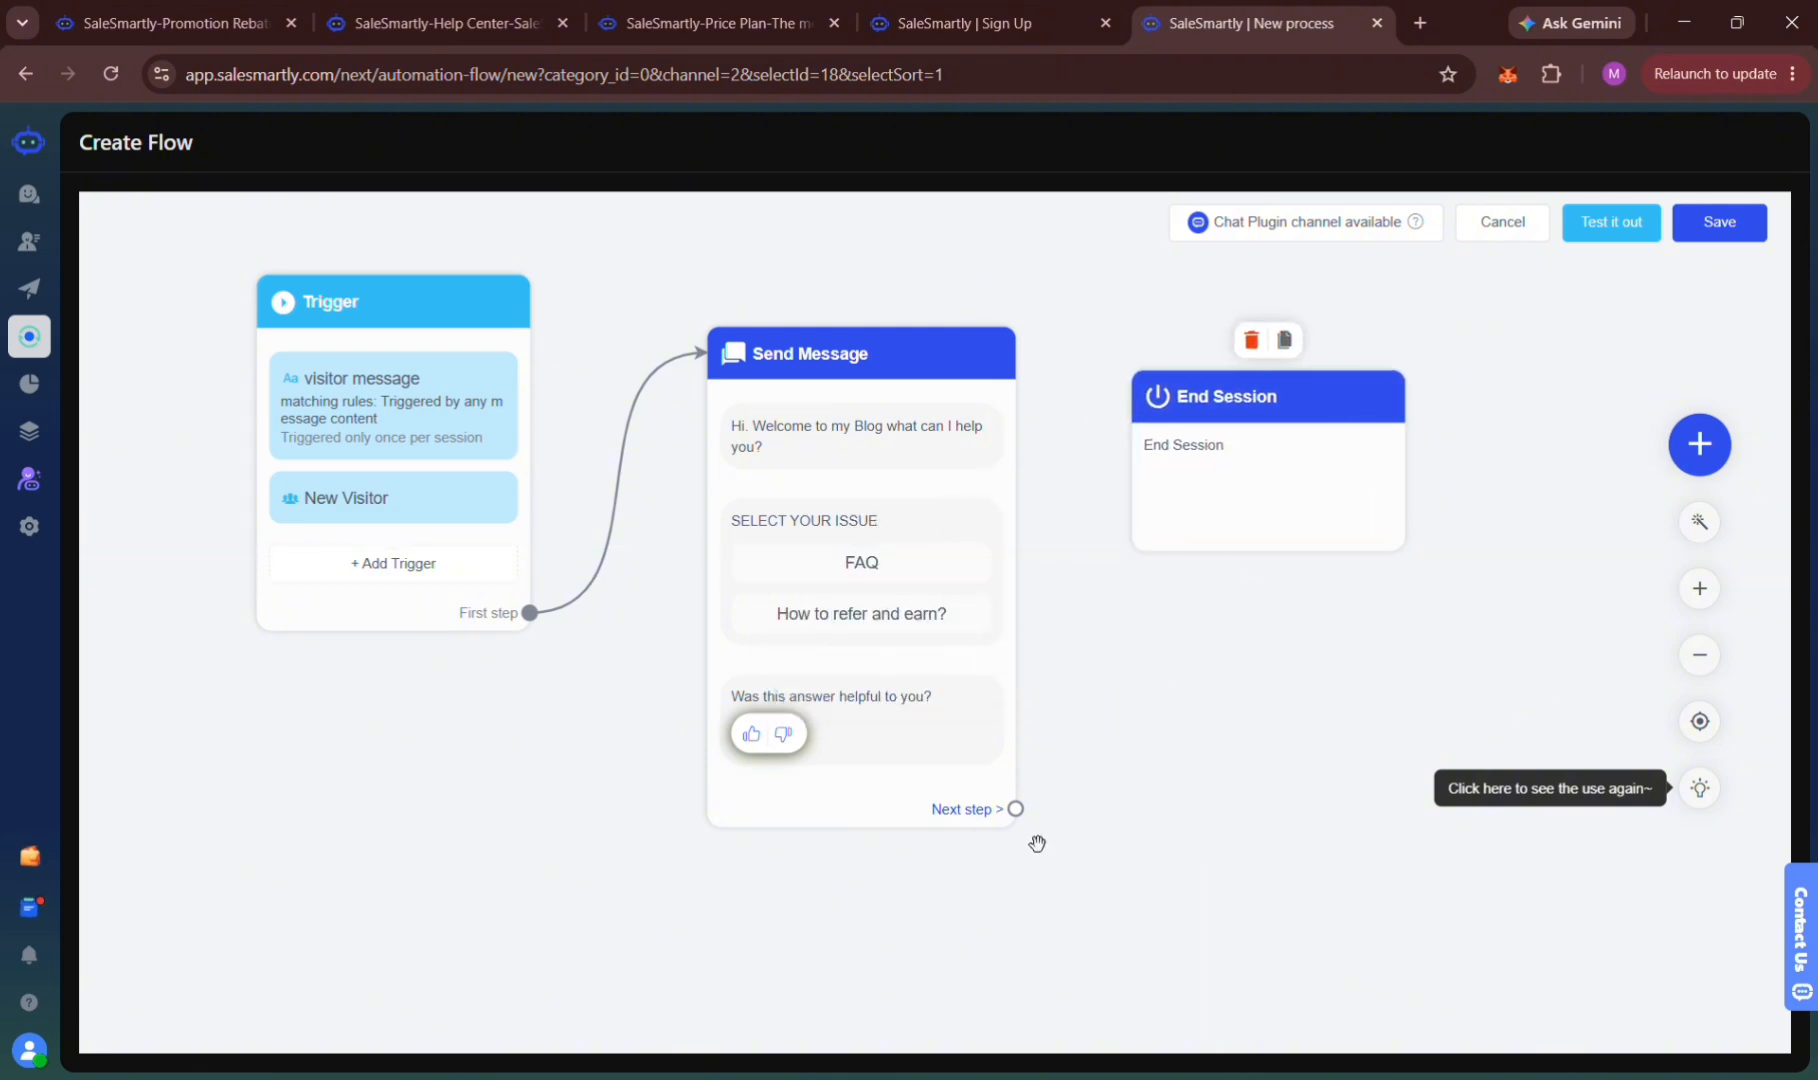
pyautogui.moveTo(1016, 810); pyautogui.dragTo(1140, 390)
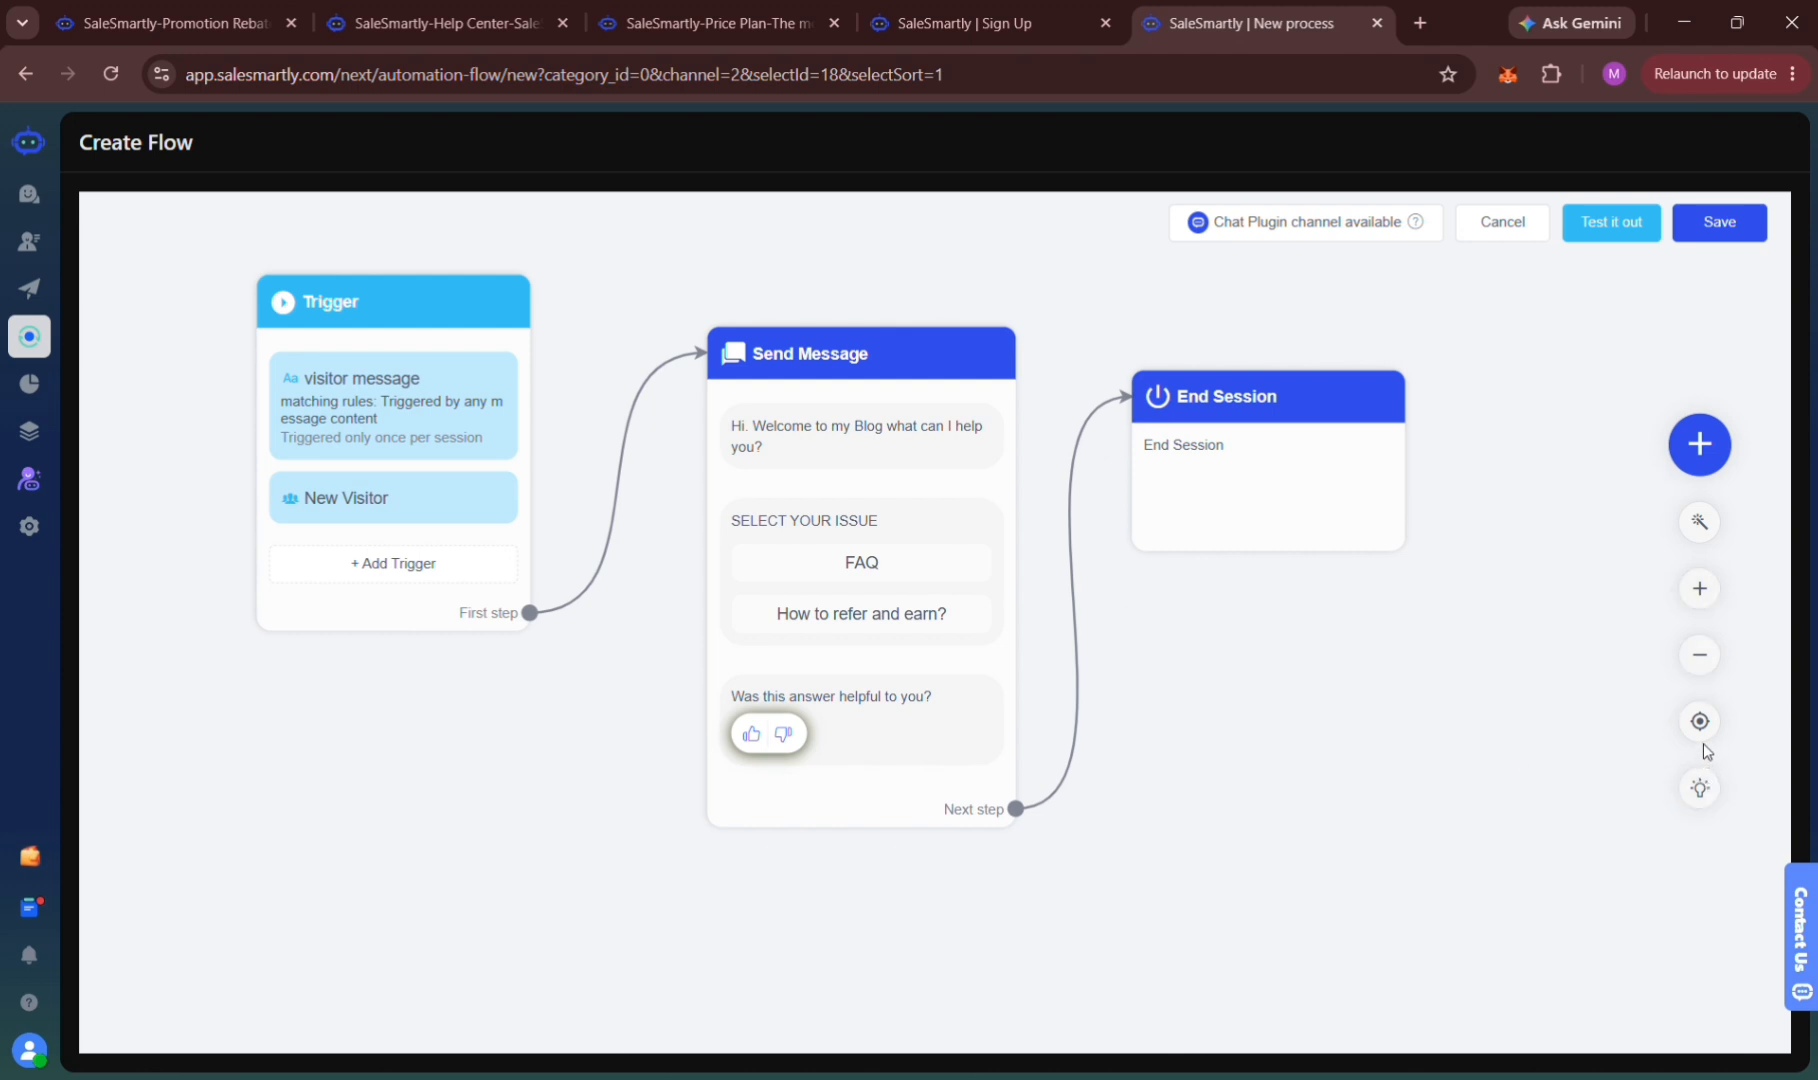
# Save the flow as "New customer welcome message" with its status off, and toggle the state of both flows in the Automations list.
pyautogui.click(1733, 217)
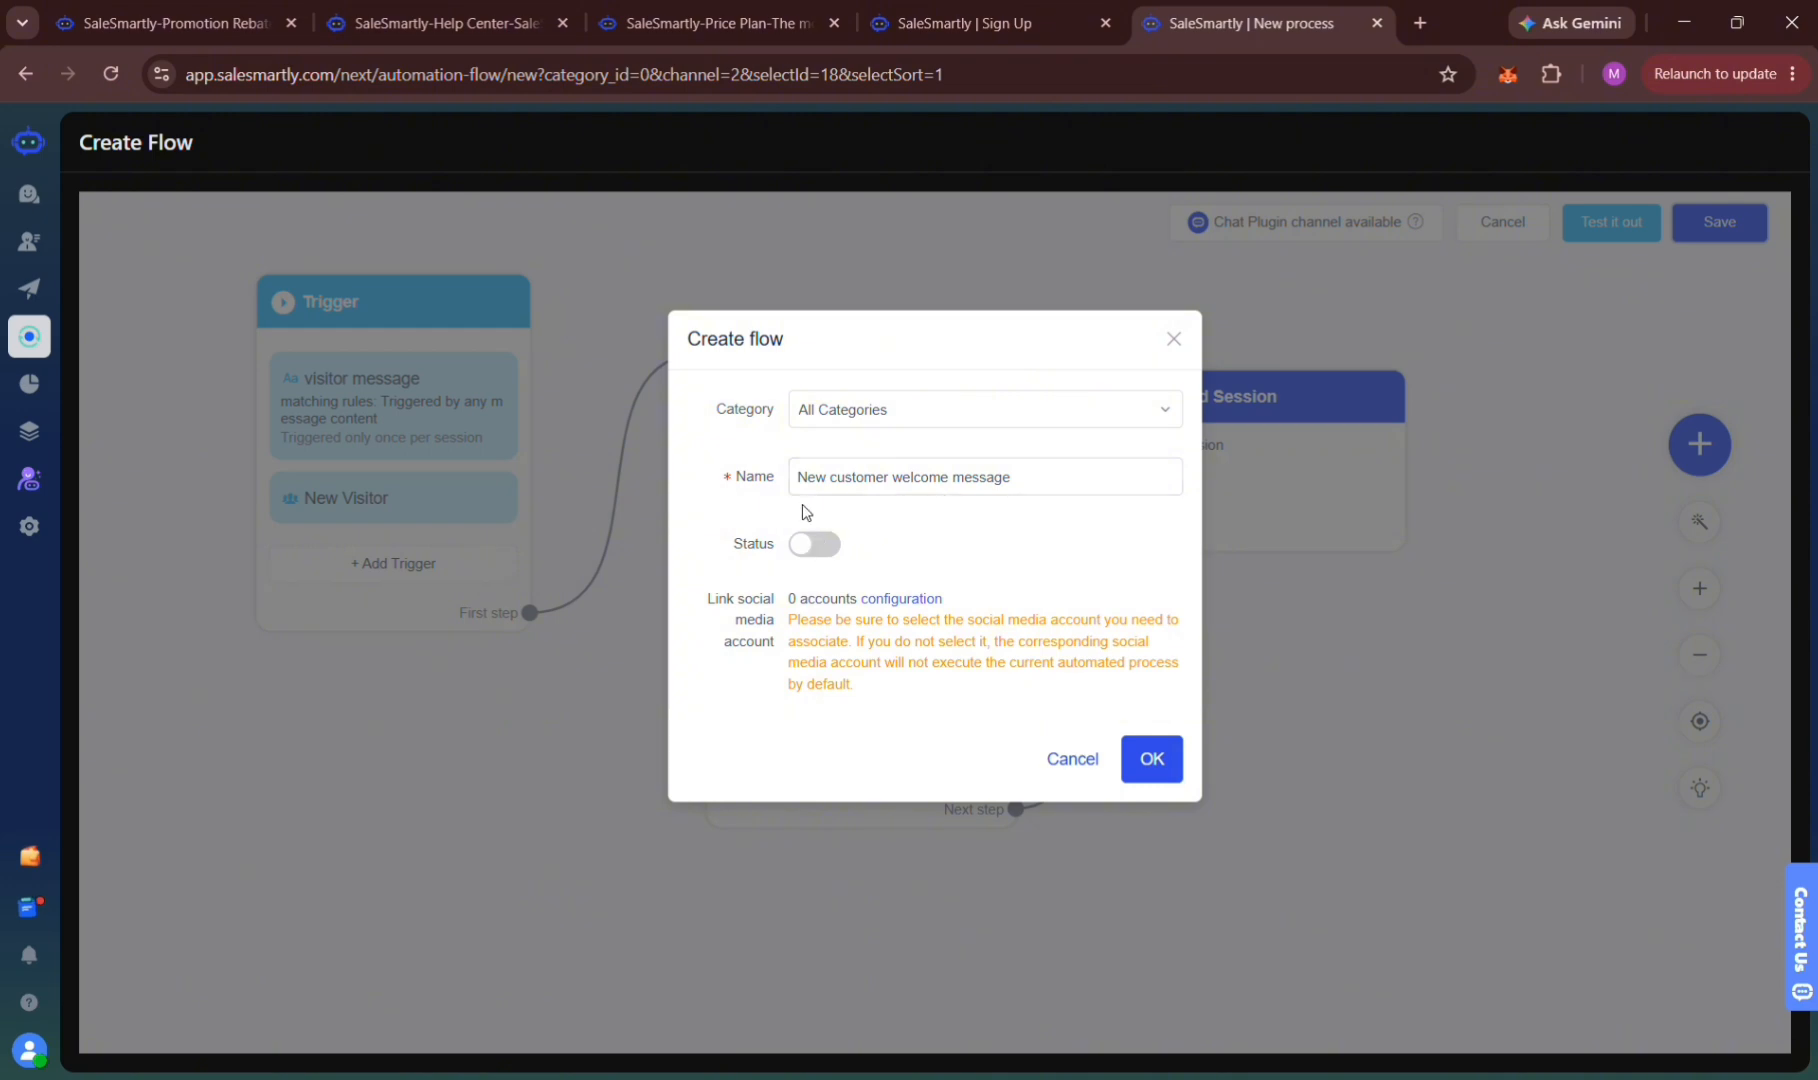
pyautogui.click(809, 547)
pyautogui.click(809, 547)
pyautogui.click(1153, 772)
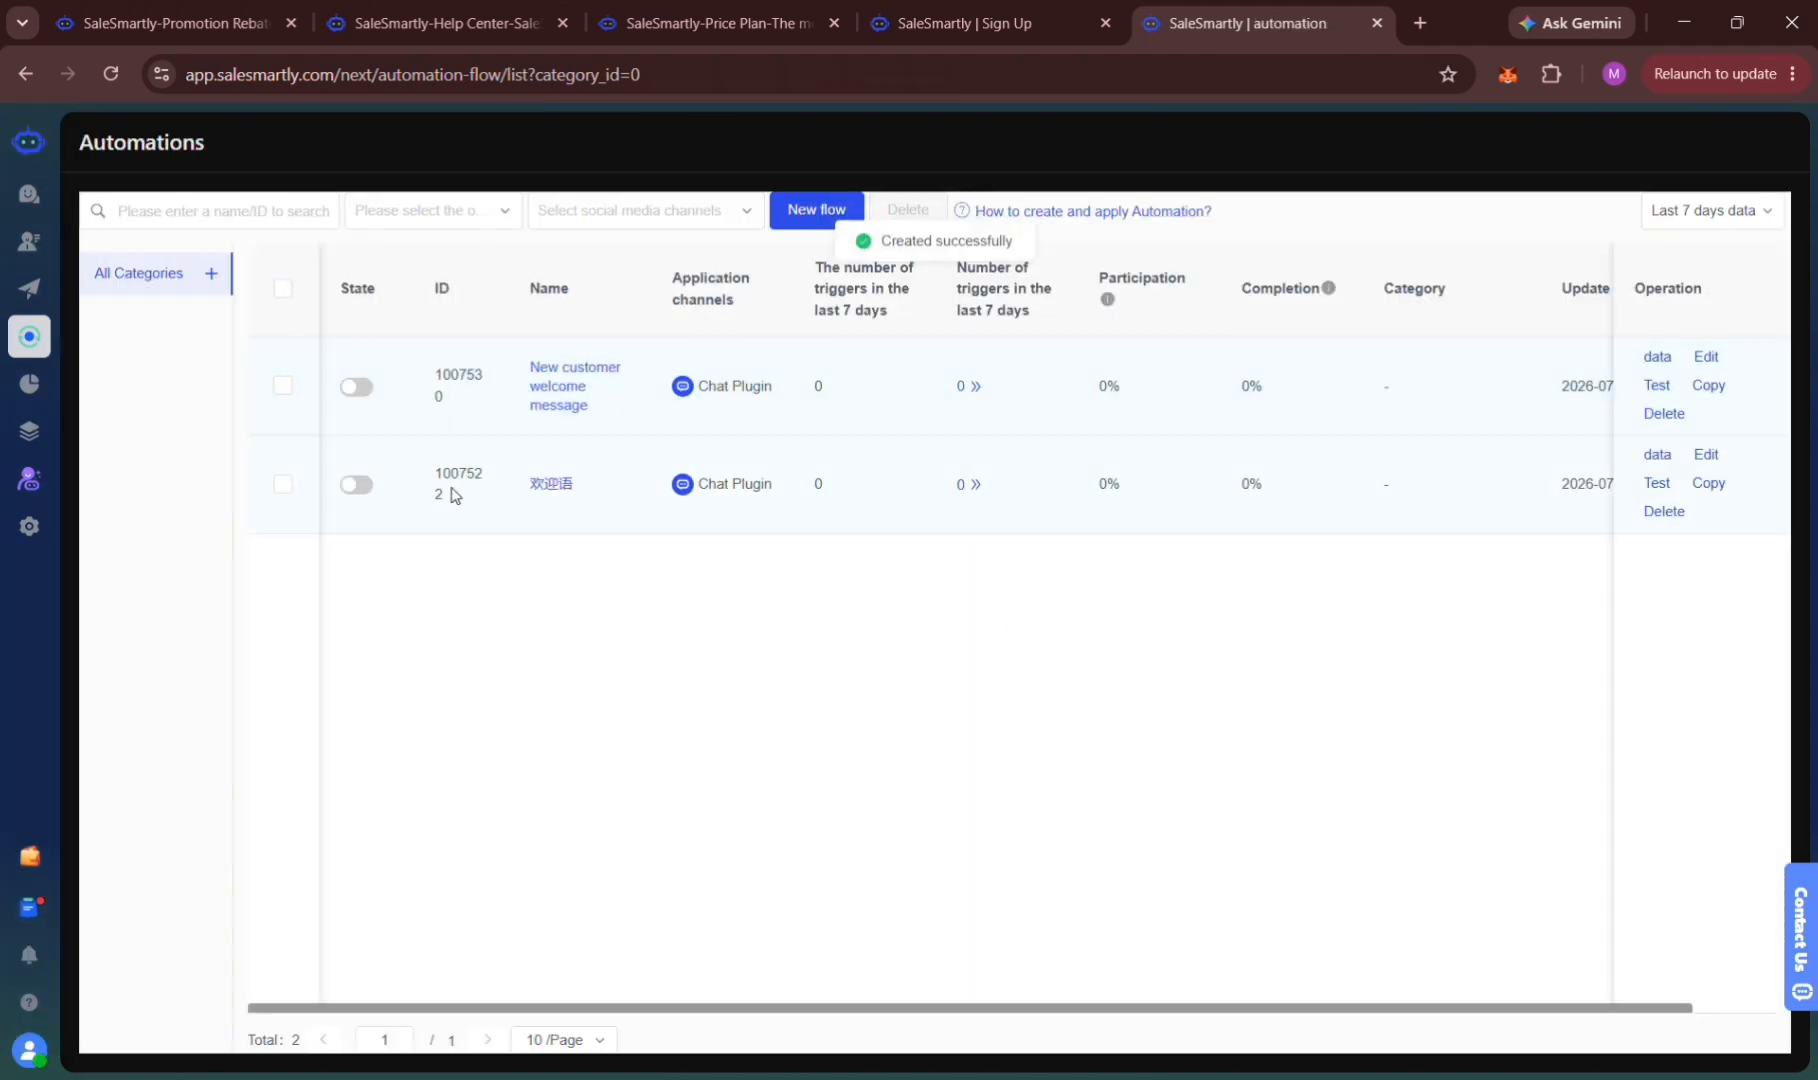
pyautogui.click(357, 486)
pyautogui.click(357, 390)
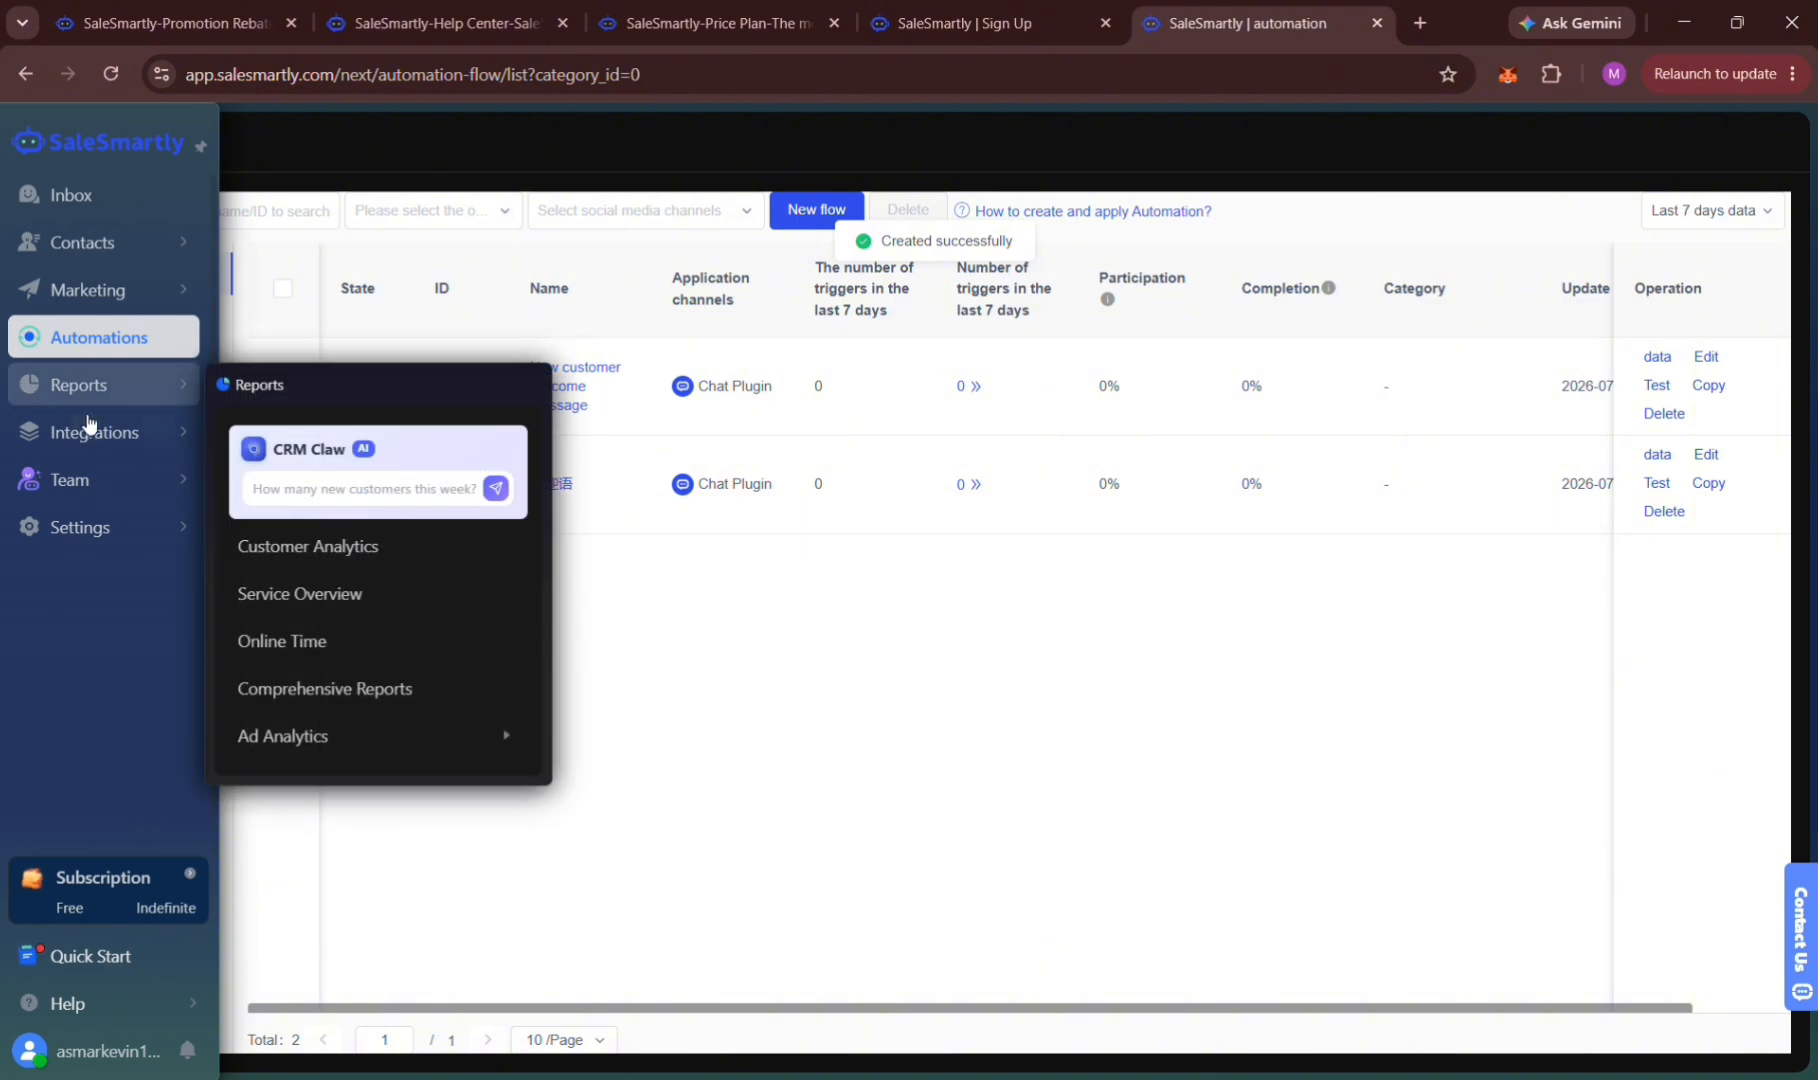
# Open the social media integrations, review the Telegram Bot connection instructions and return to the channel list.
pyautogui.click(133, 433)
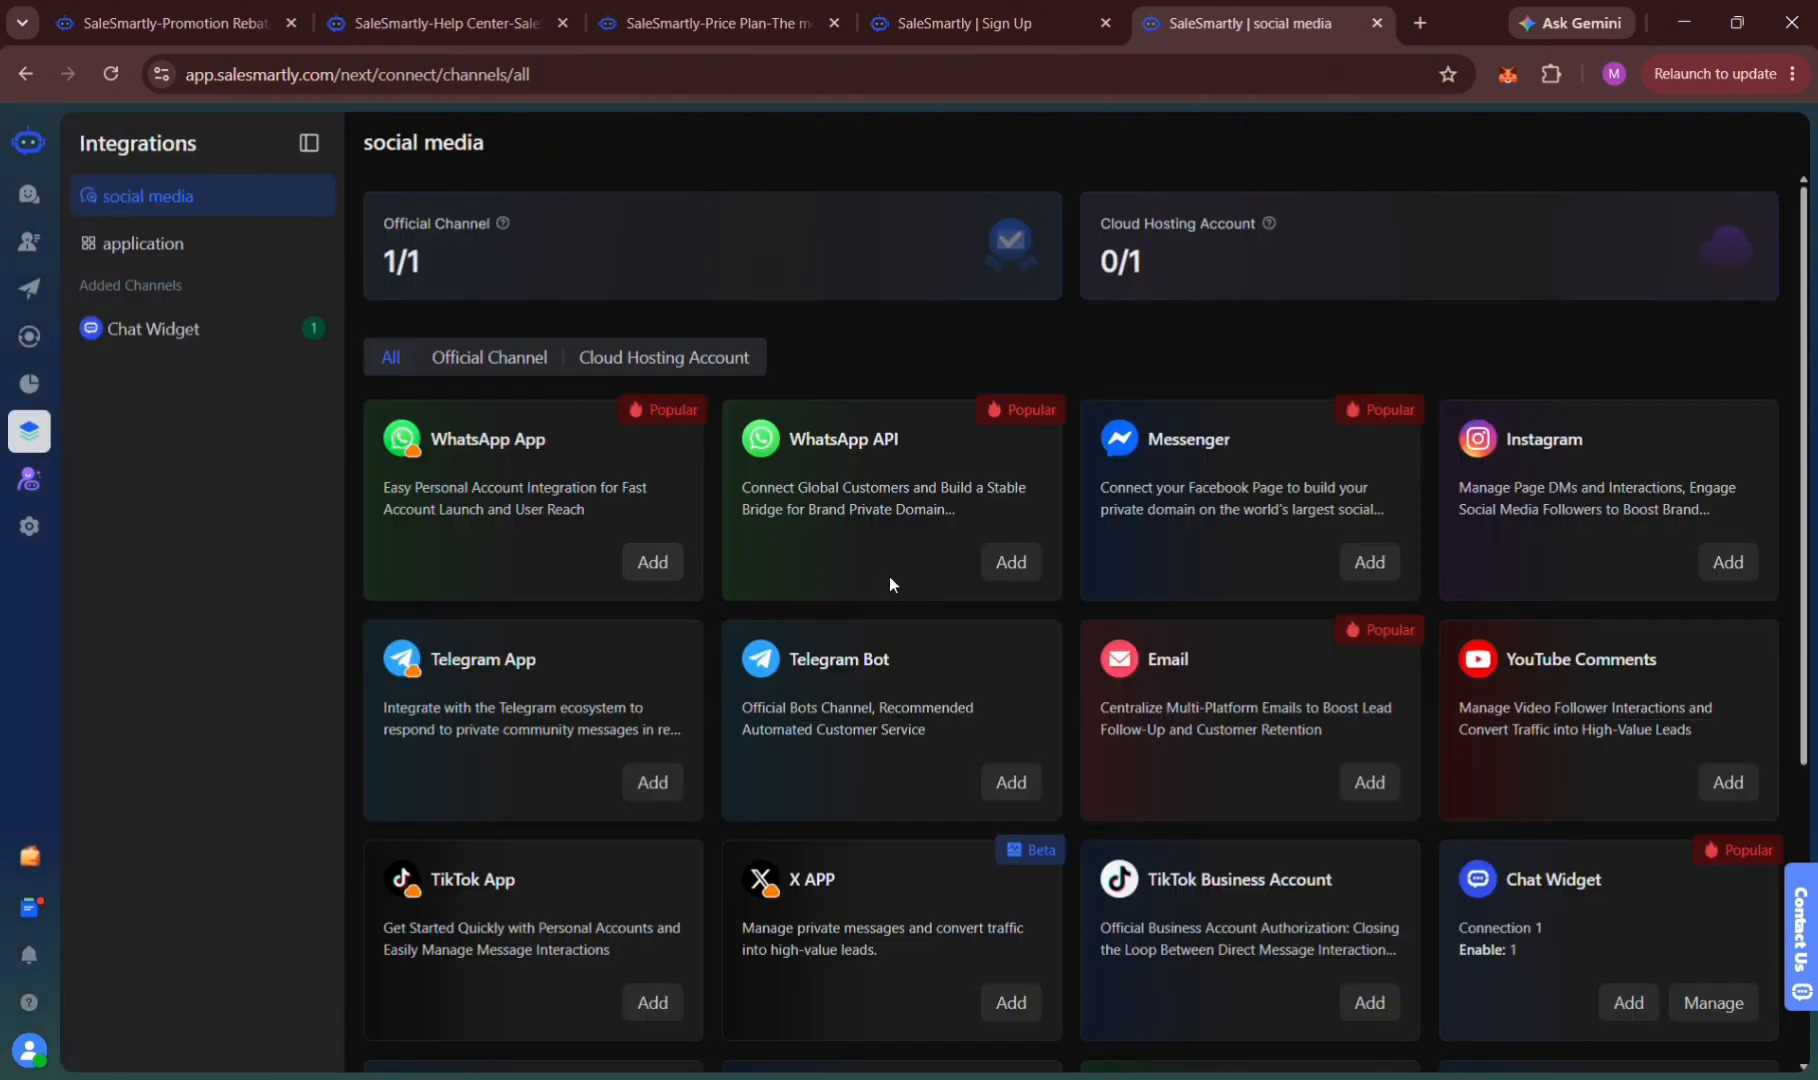
pyautogui.click(1000, 782)
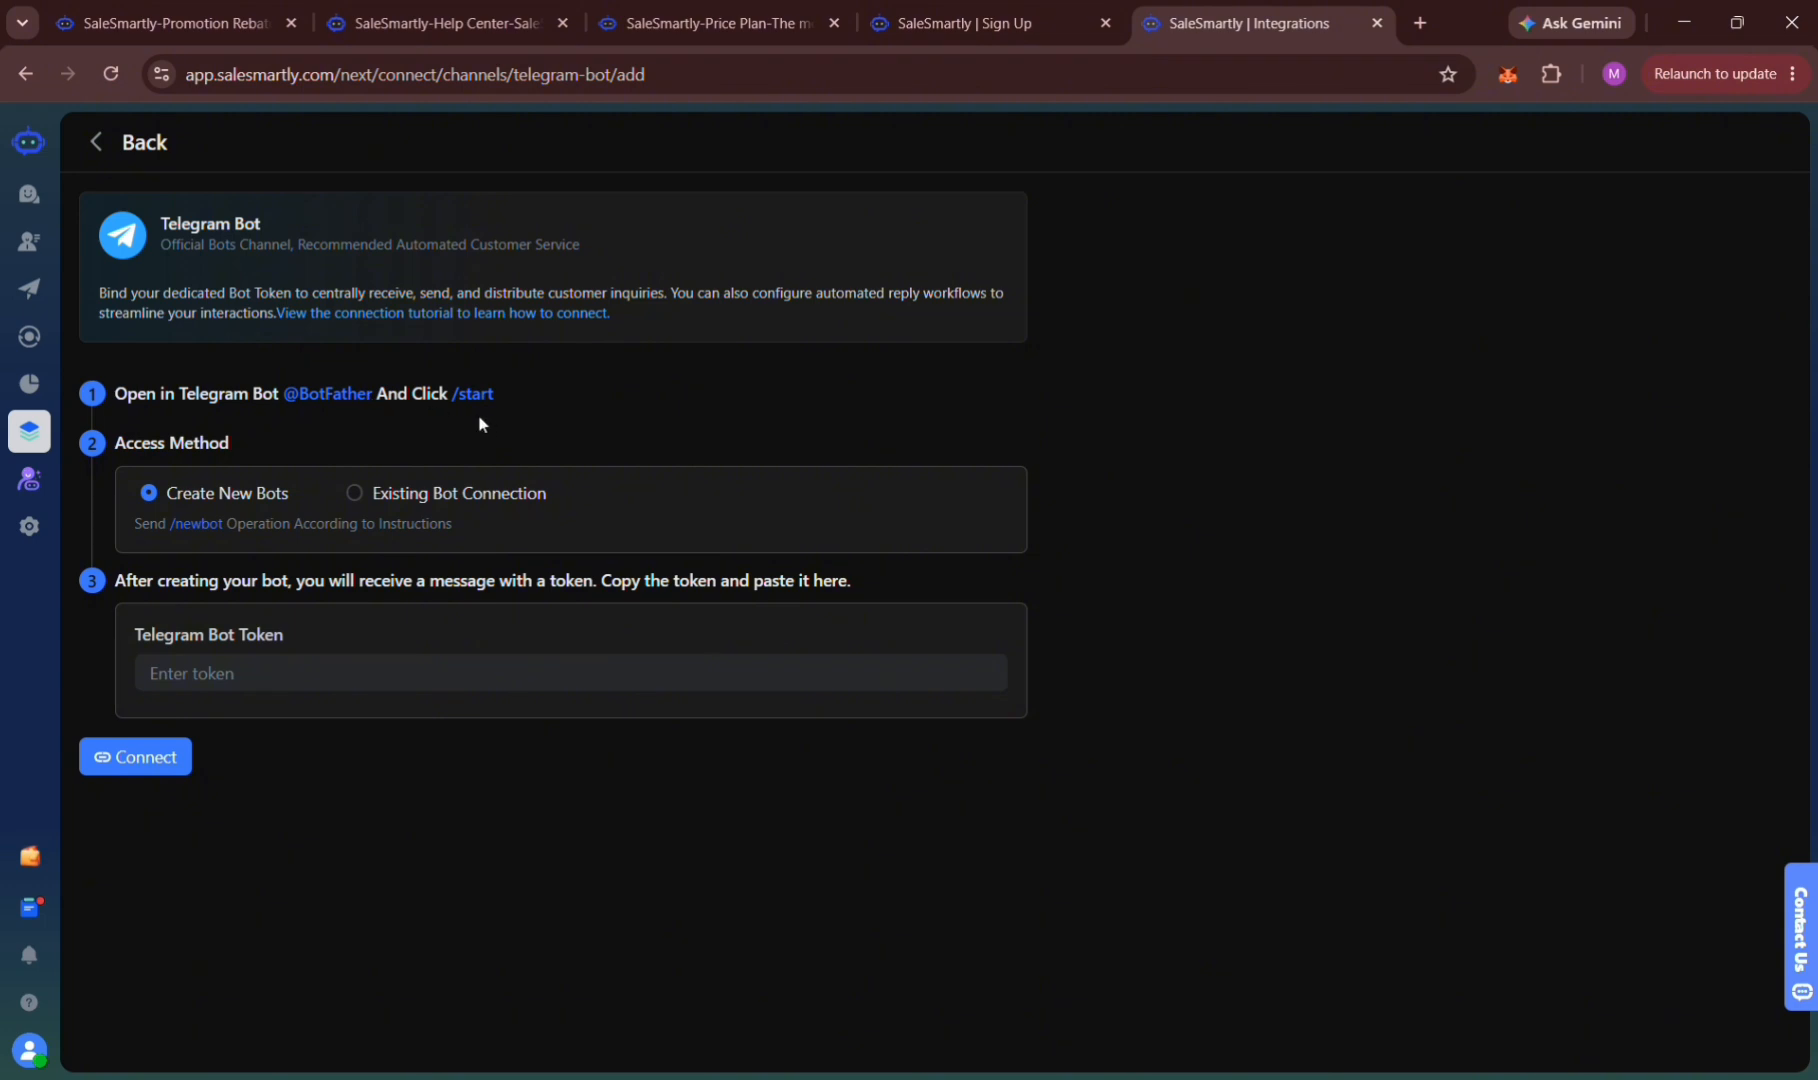
pyautogui.moveTo(452, 393); pyautogui.dragTo(498, 397)
pyautogui.click(378, 744)
pyautogui.click(92, 145)
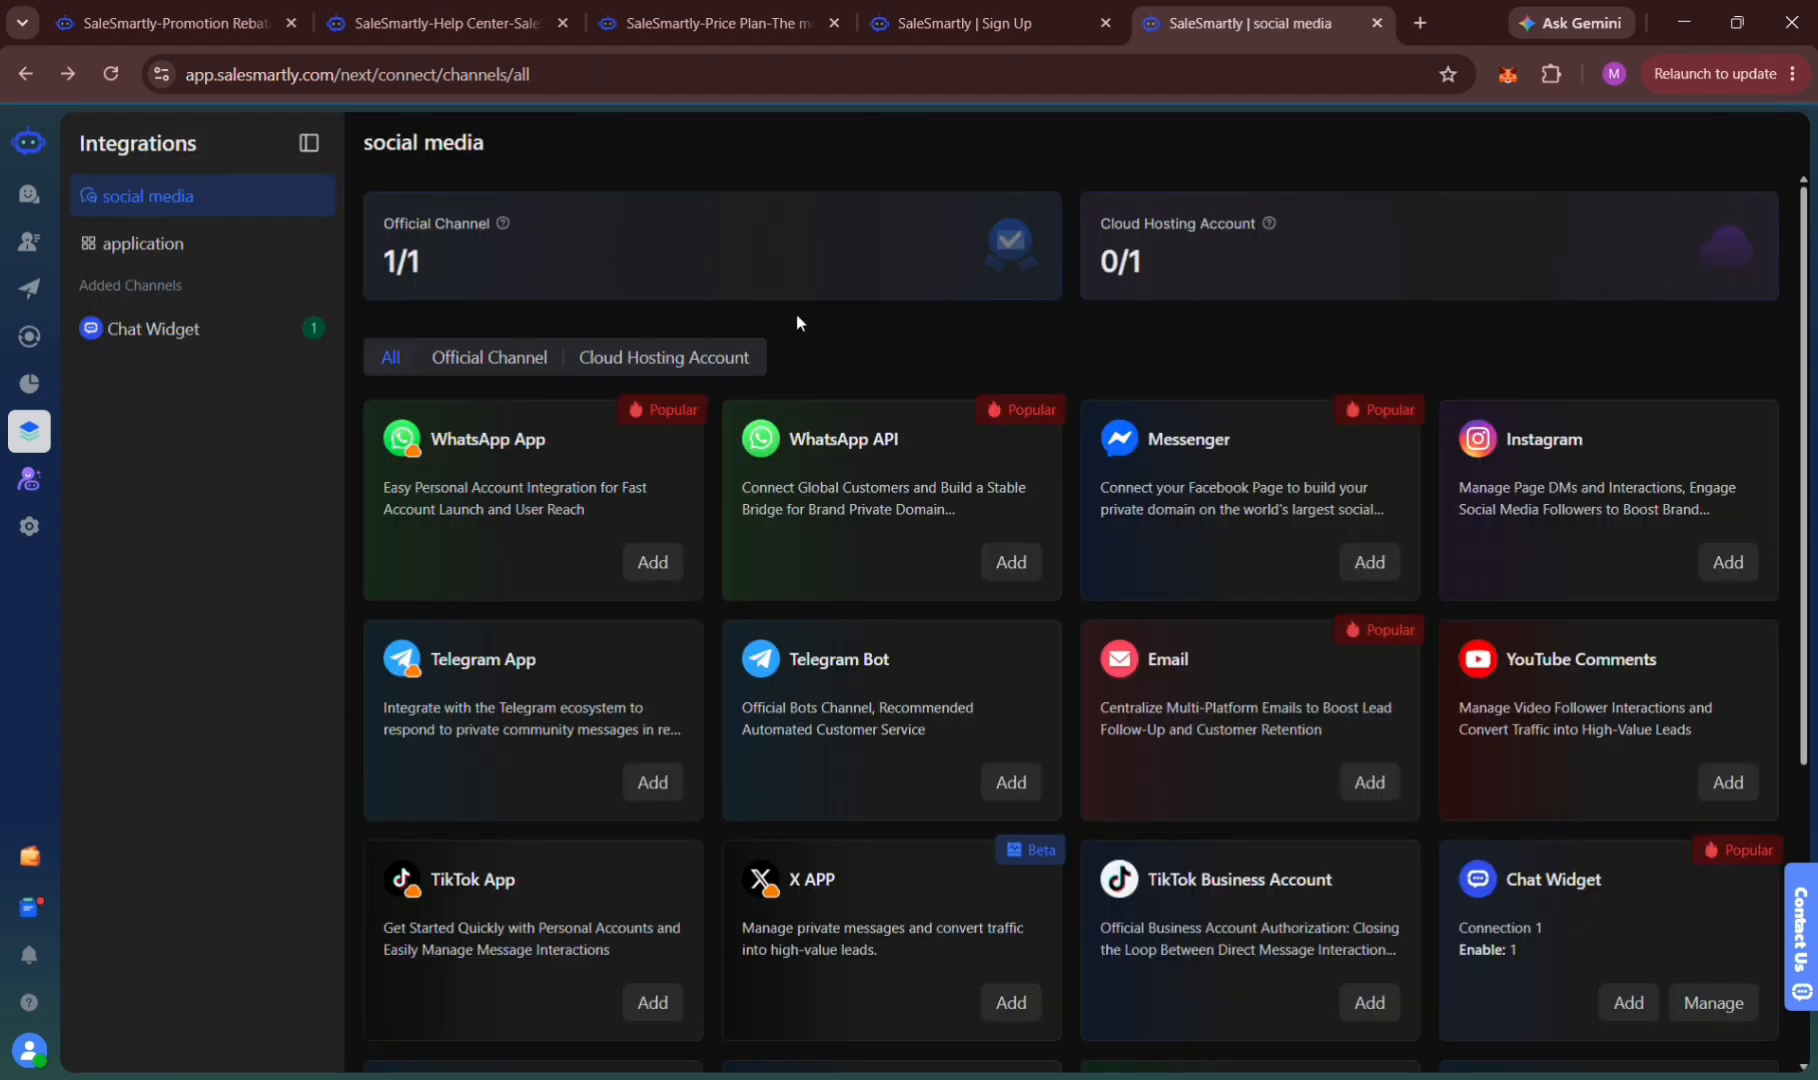
# View the connection pages for WhatsApp API, Messenger and Instagram, returning to the channel list after each.
pyautogui.click(1022, 570)
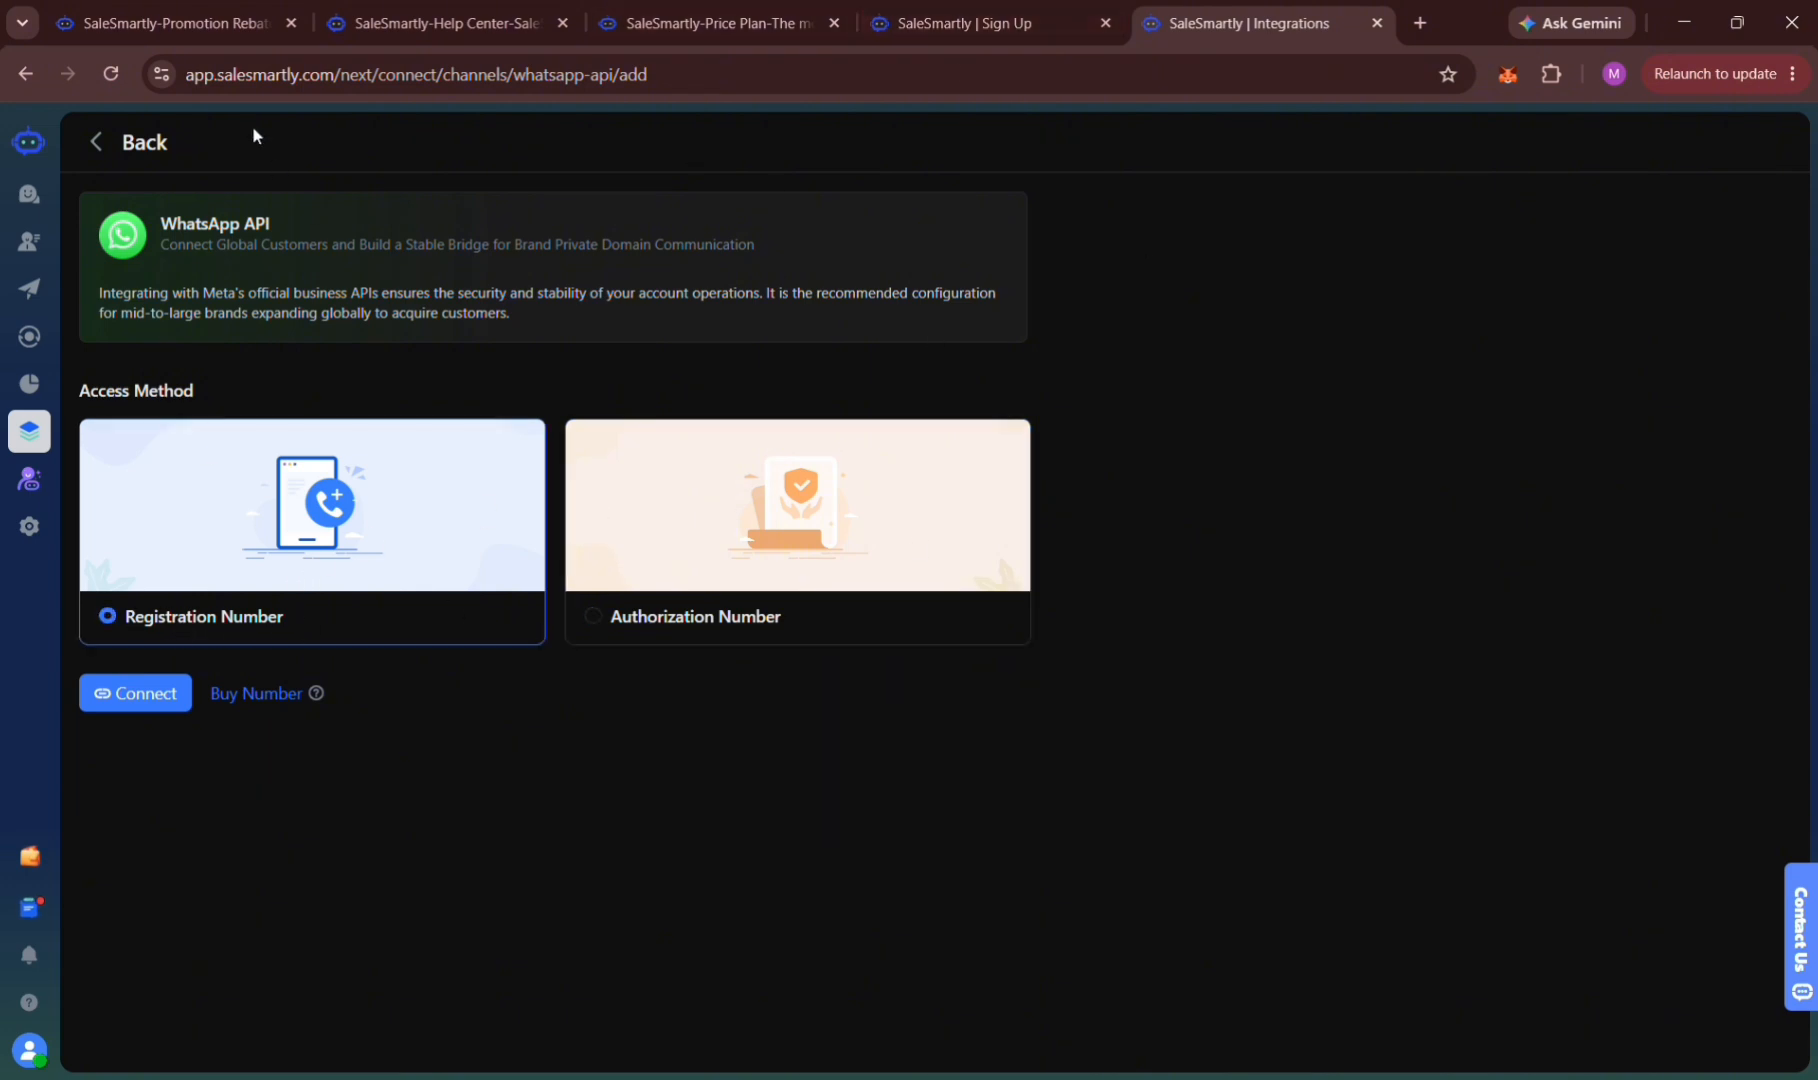
pyautogui.click(99, 160)
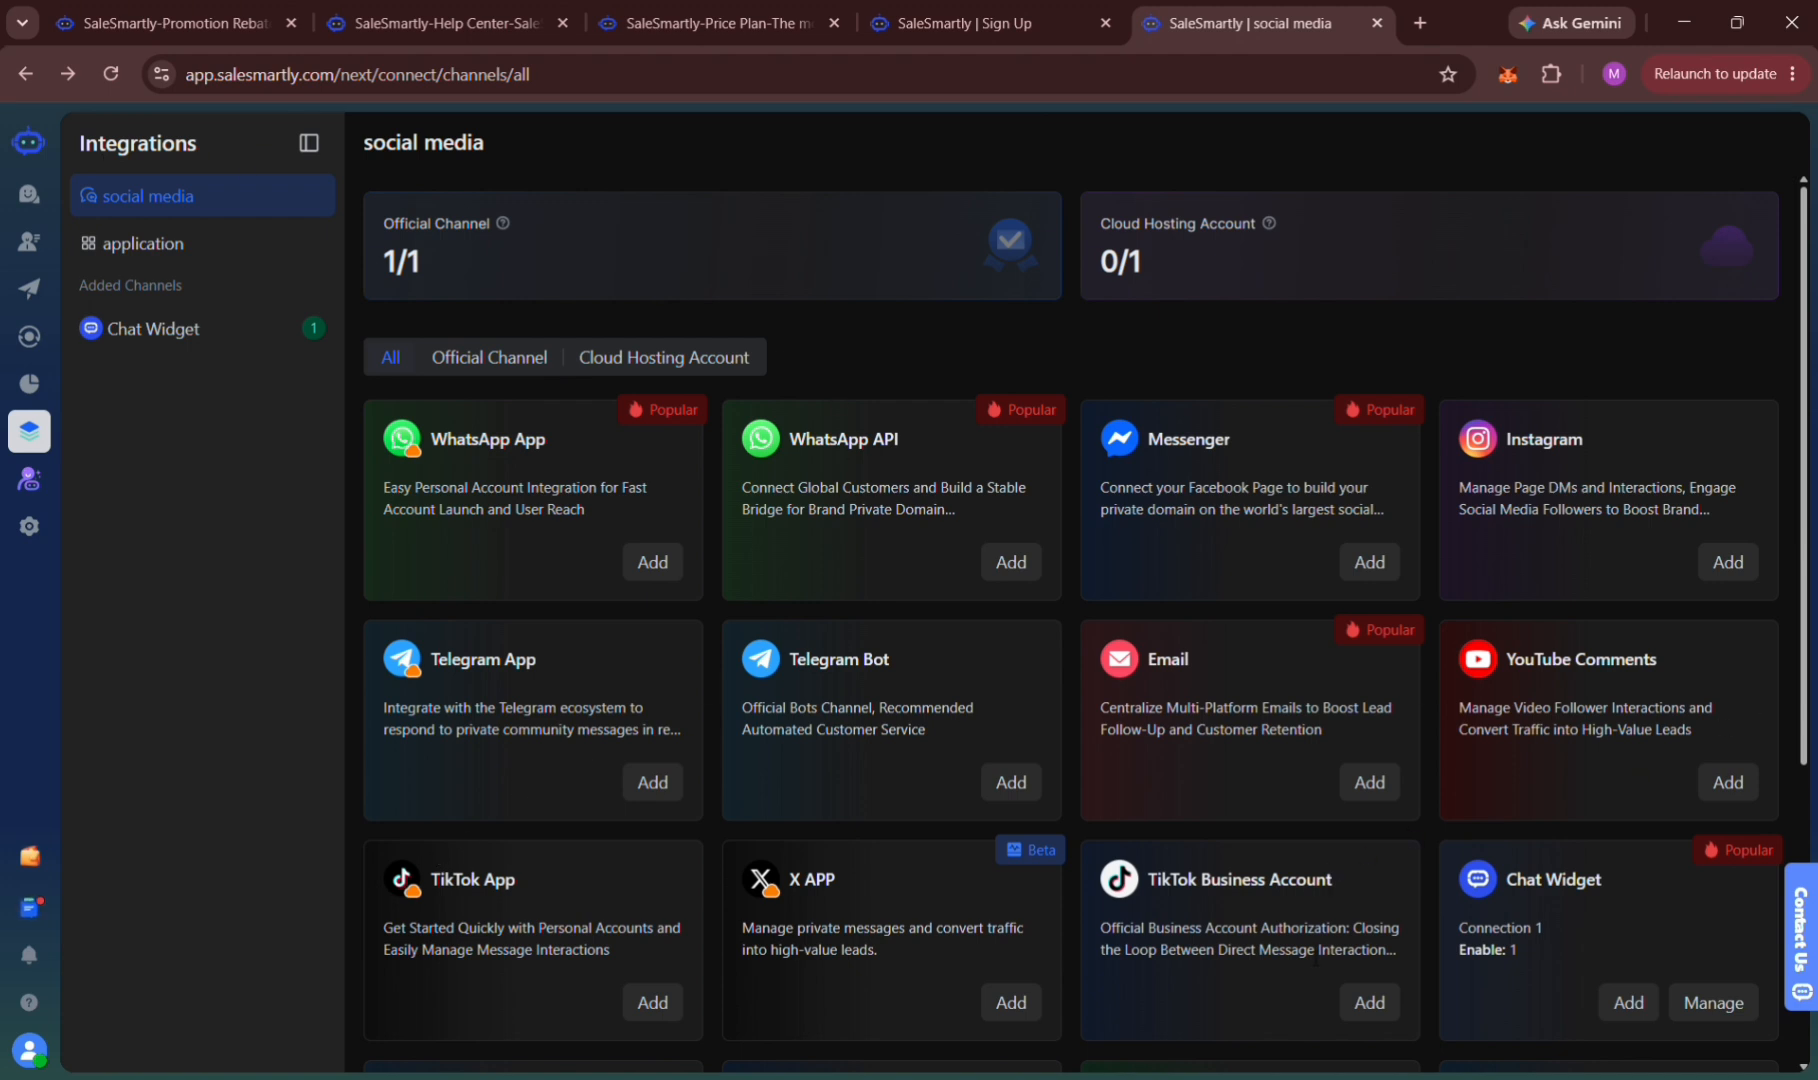
pyautogui.scroll(-1, 1347, 712)
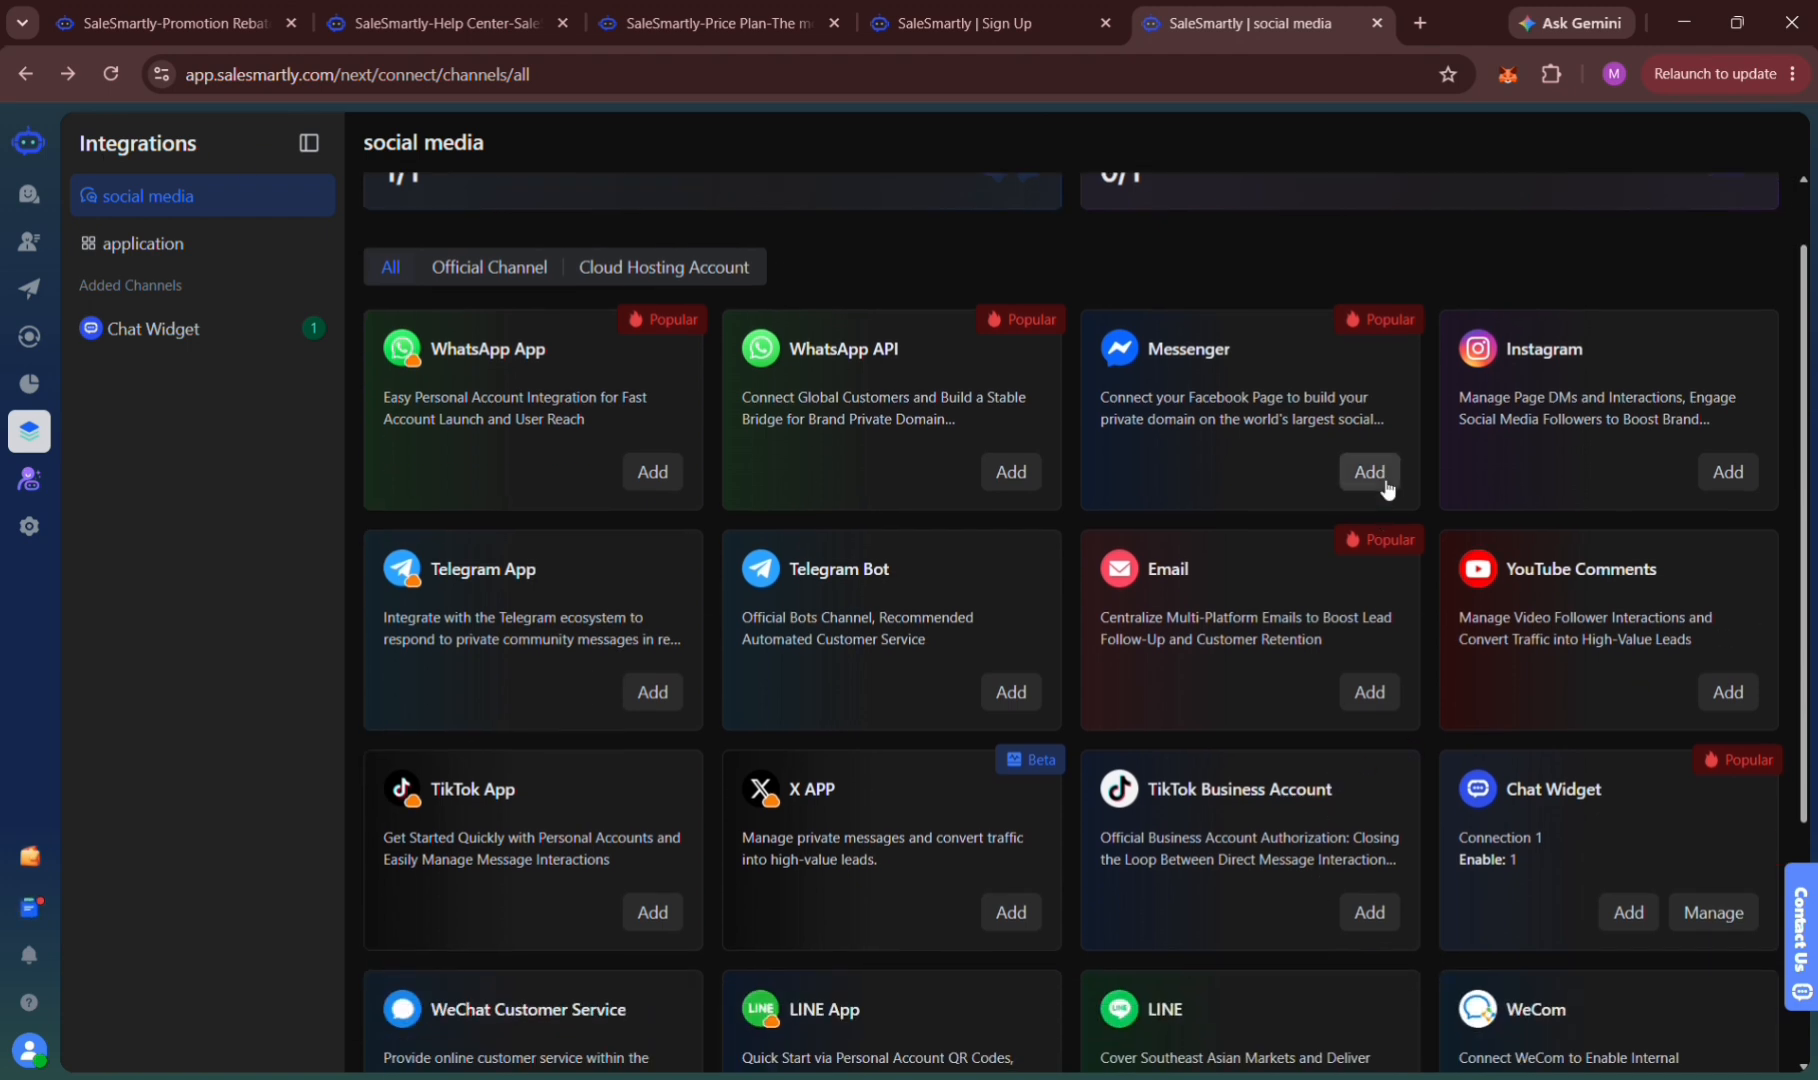
pyautogui.click(1369, 472)
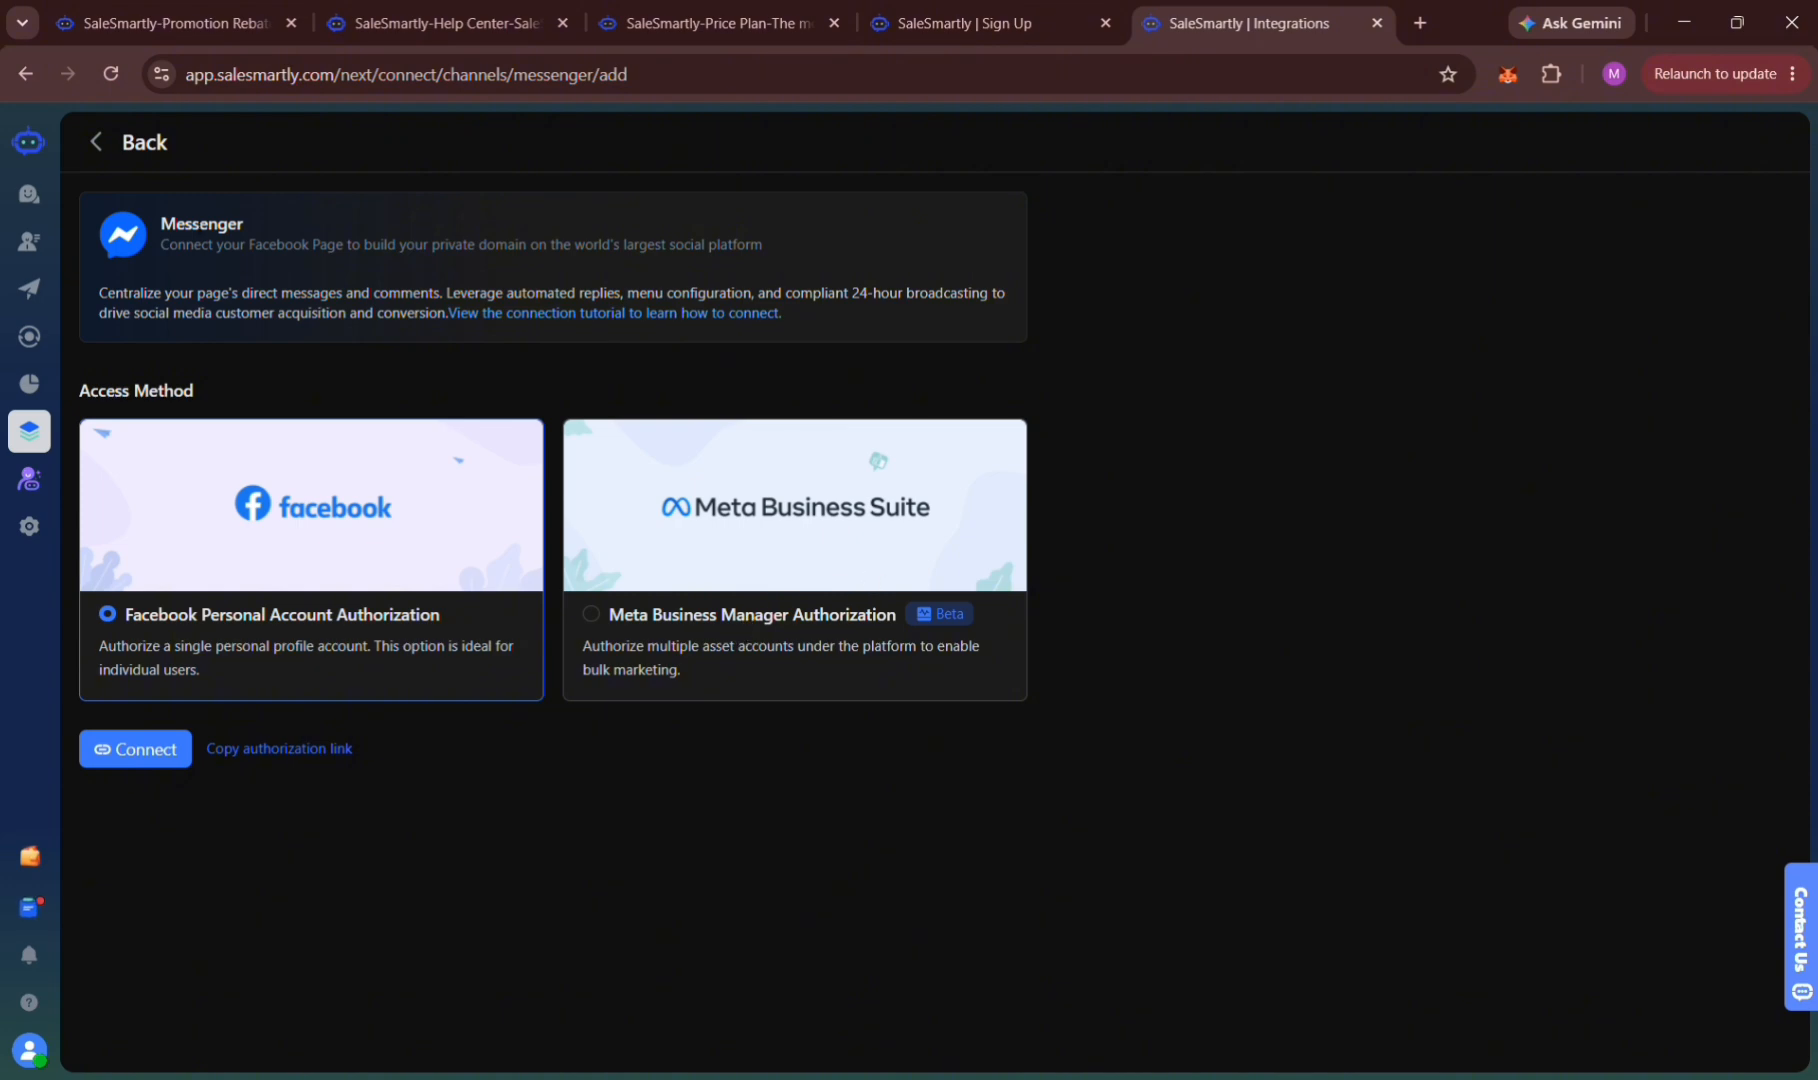
pyautogui.click(112, 144)
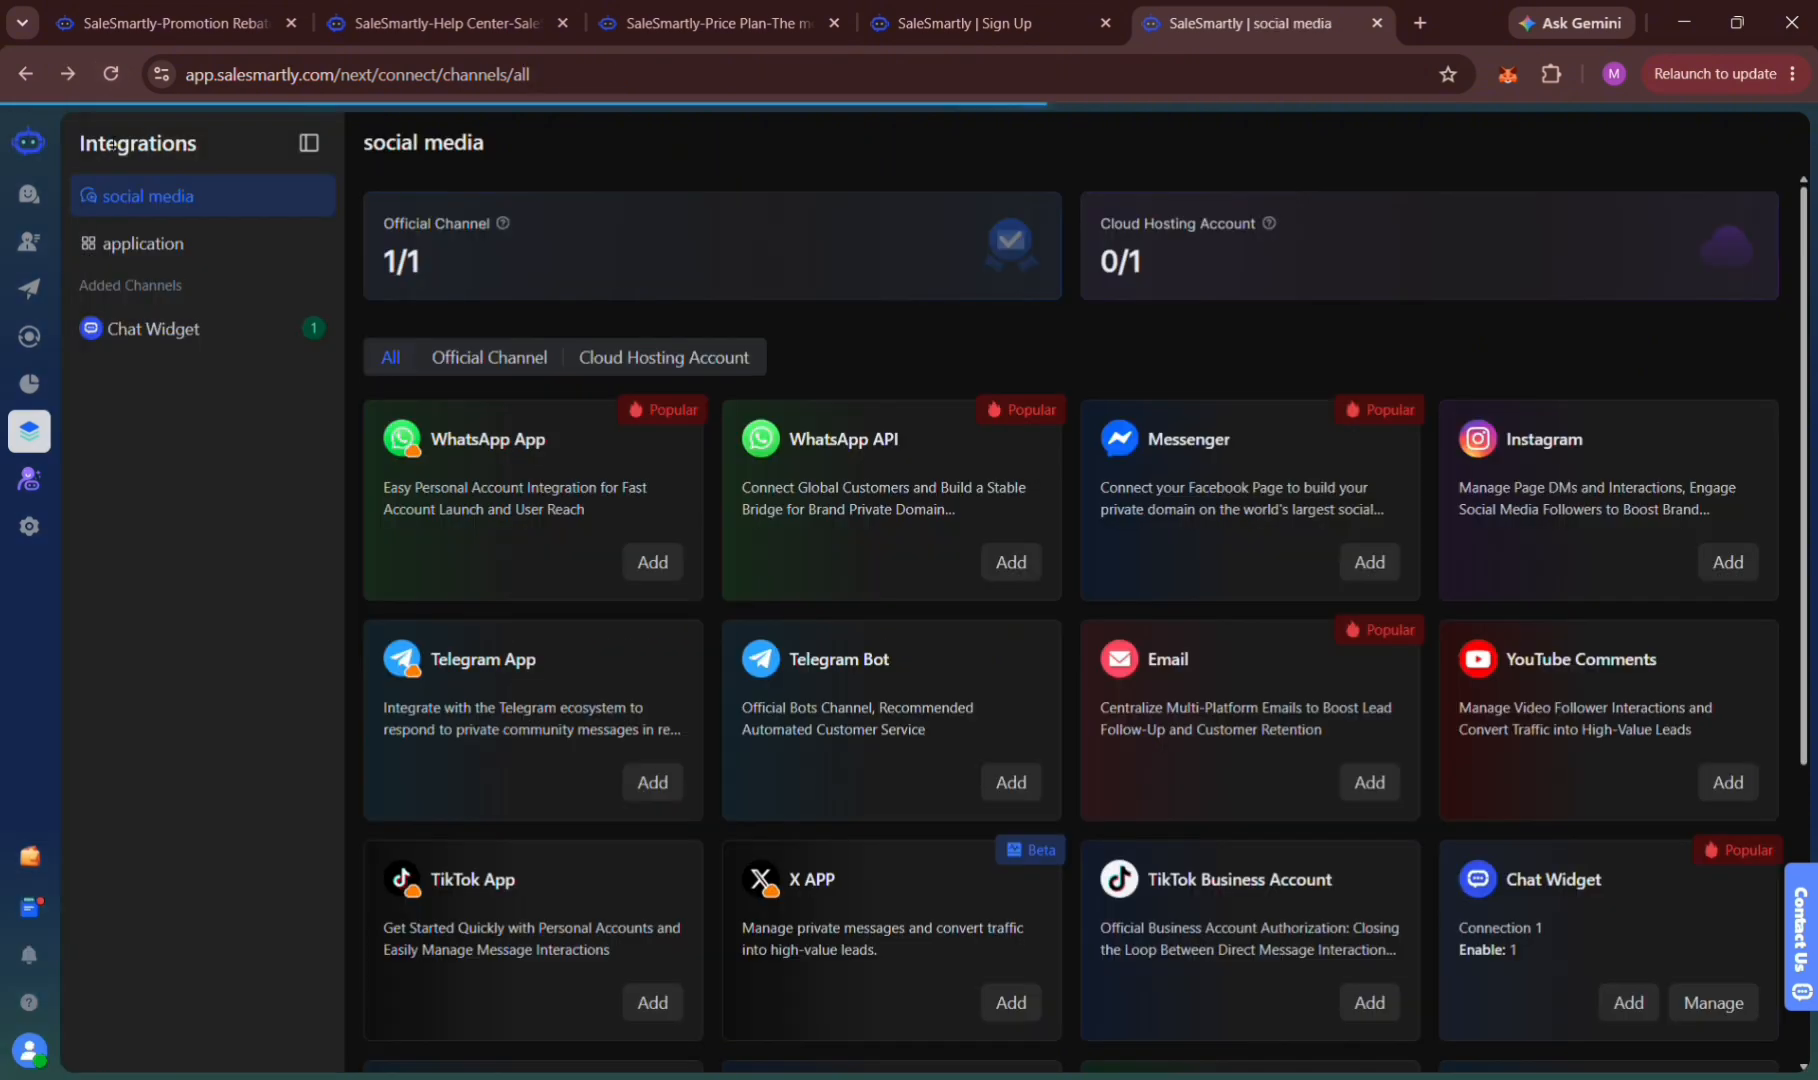
pyautogui.click(1726, 562)
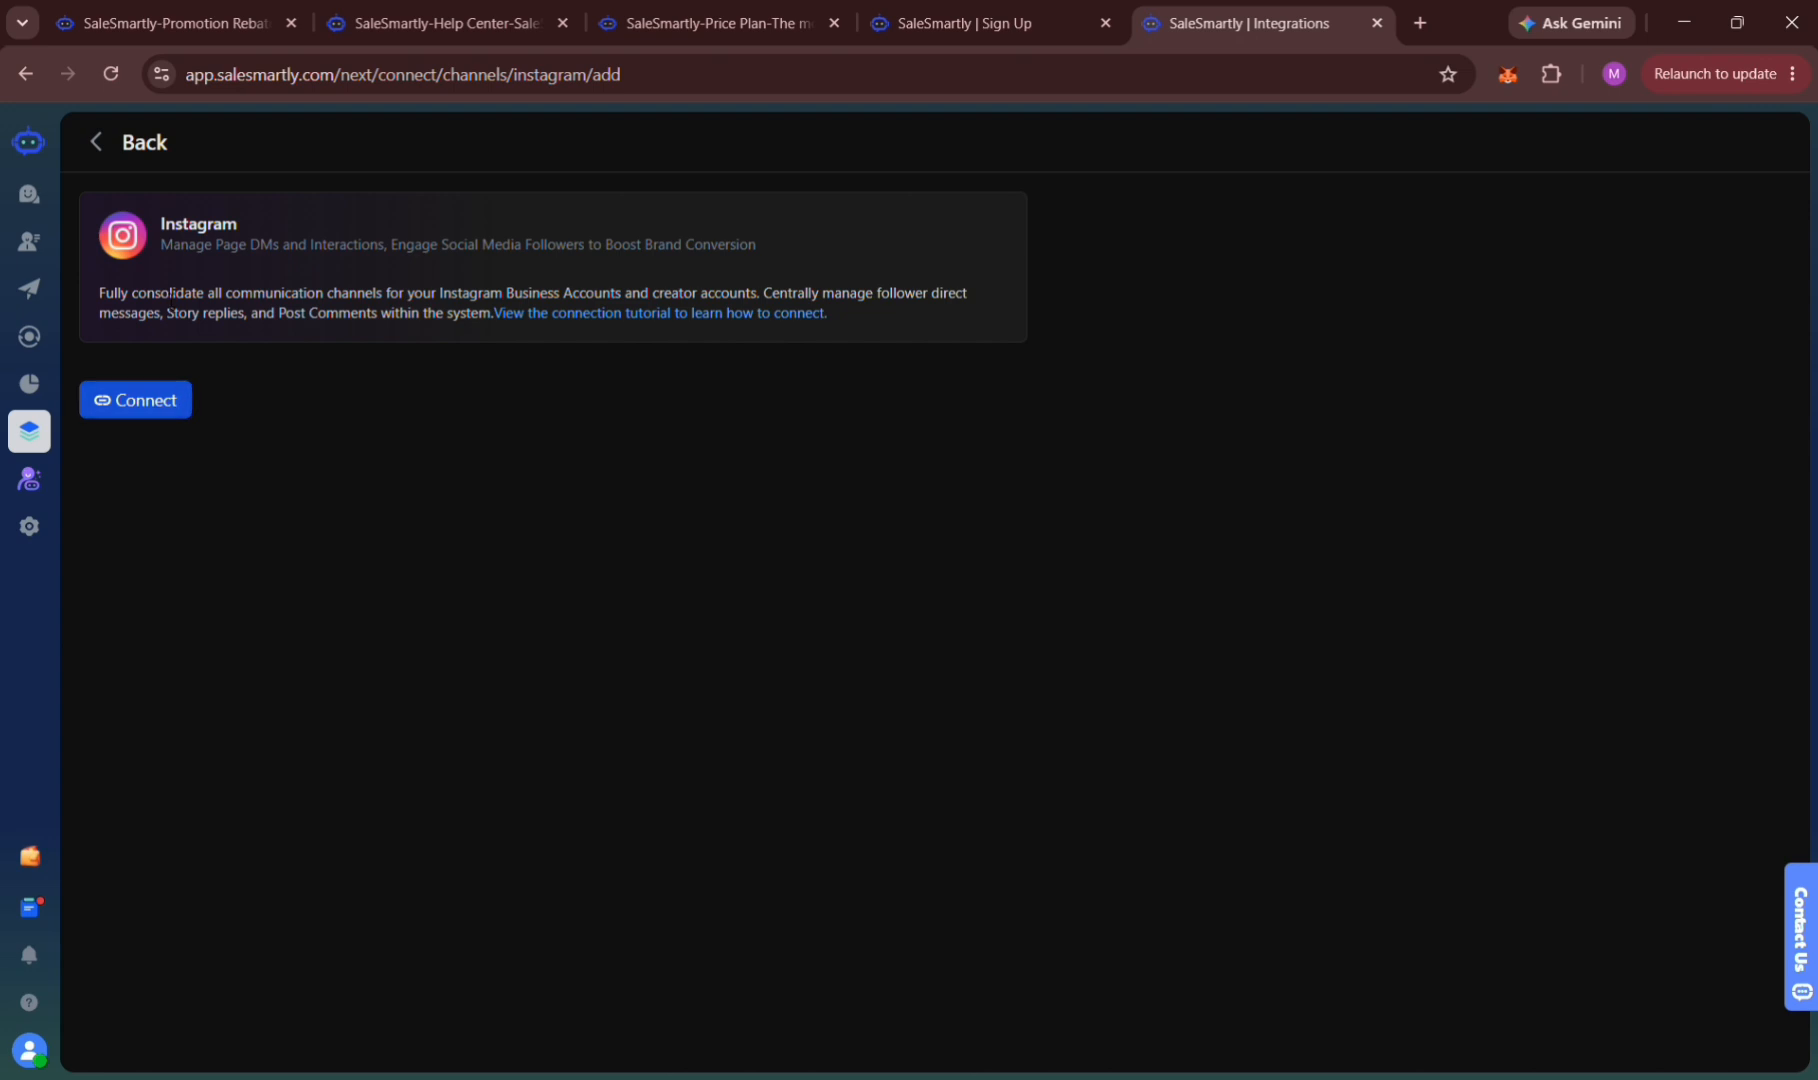
pyautogui.click(123, 146)
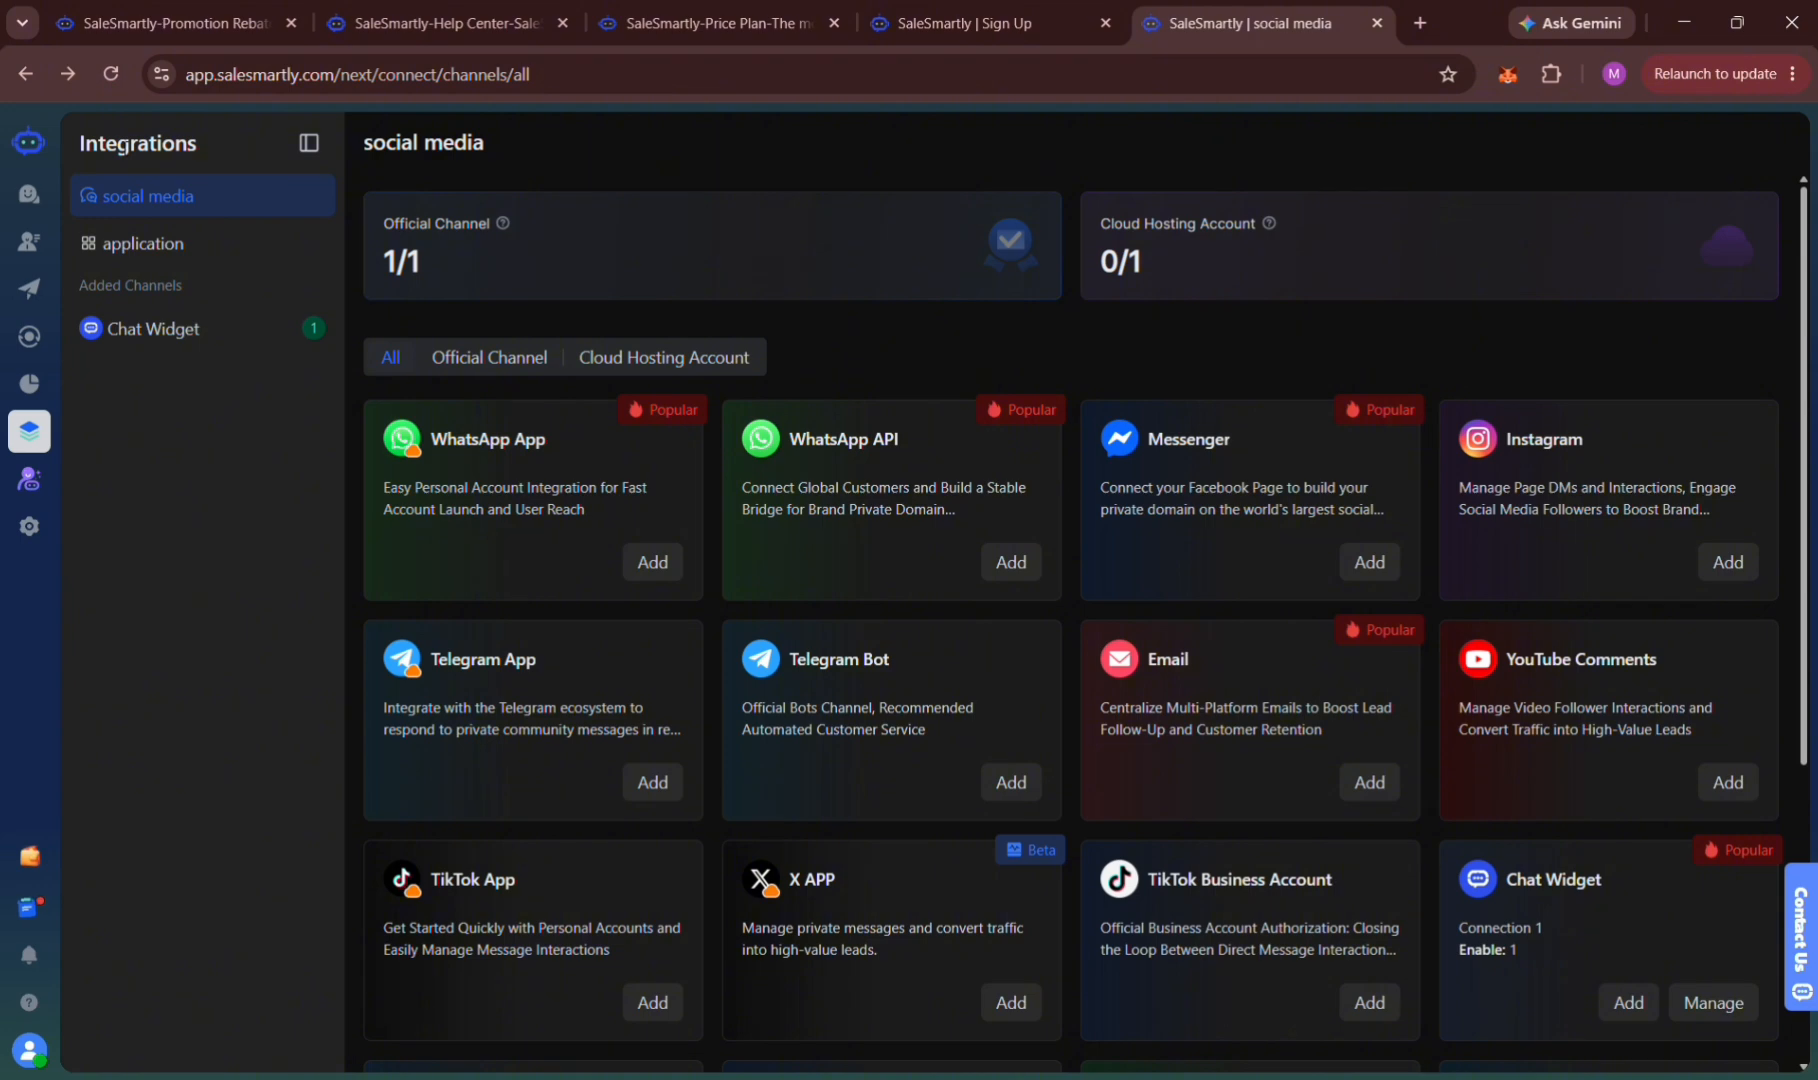
# Show the available Team management options.
pyautogui.moveTo(40, 488)
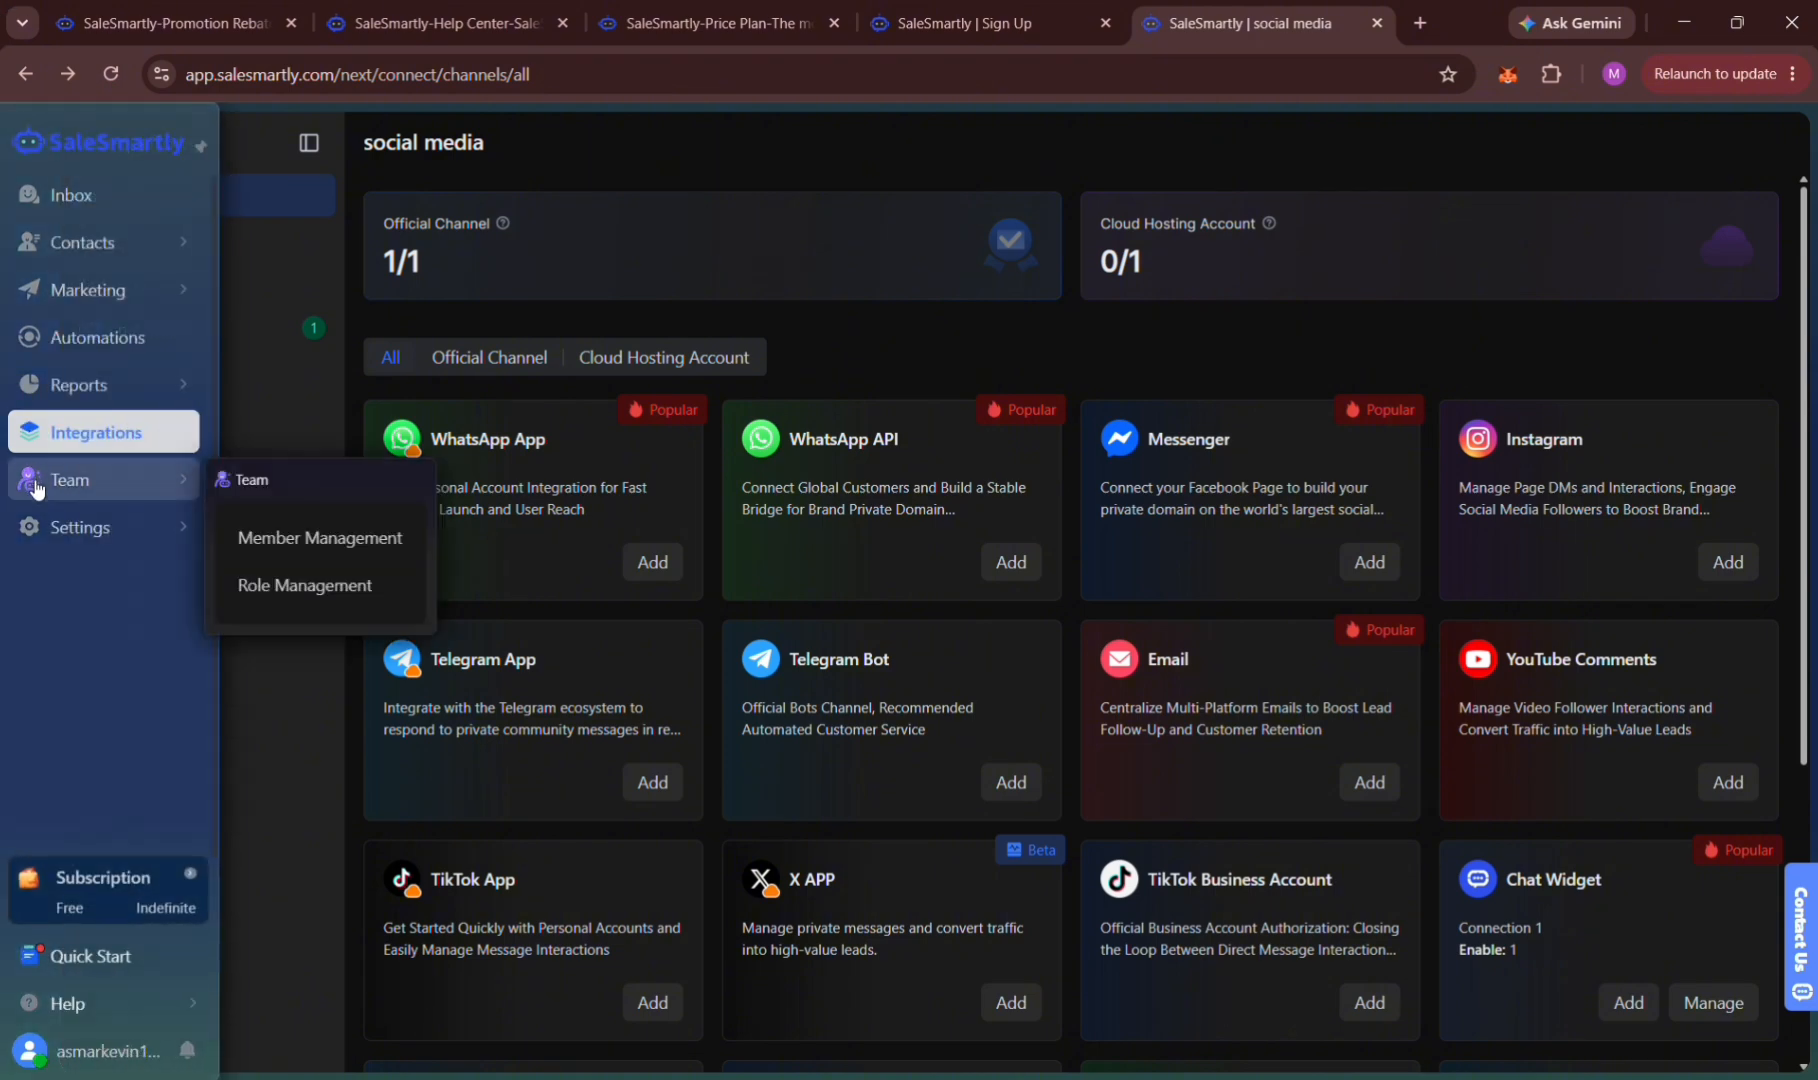